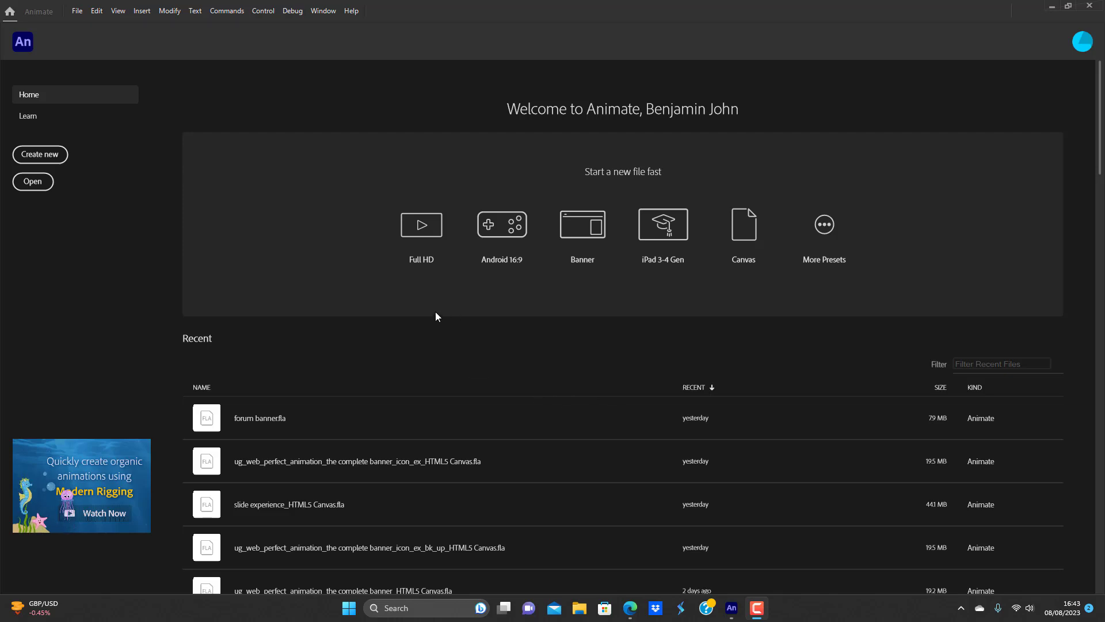
- Create a new document from the Full HD preset
{"action": "left_click", "coordinate": [429, 229]}
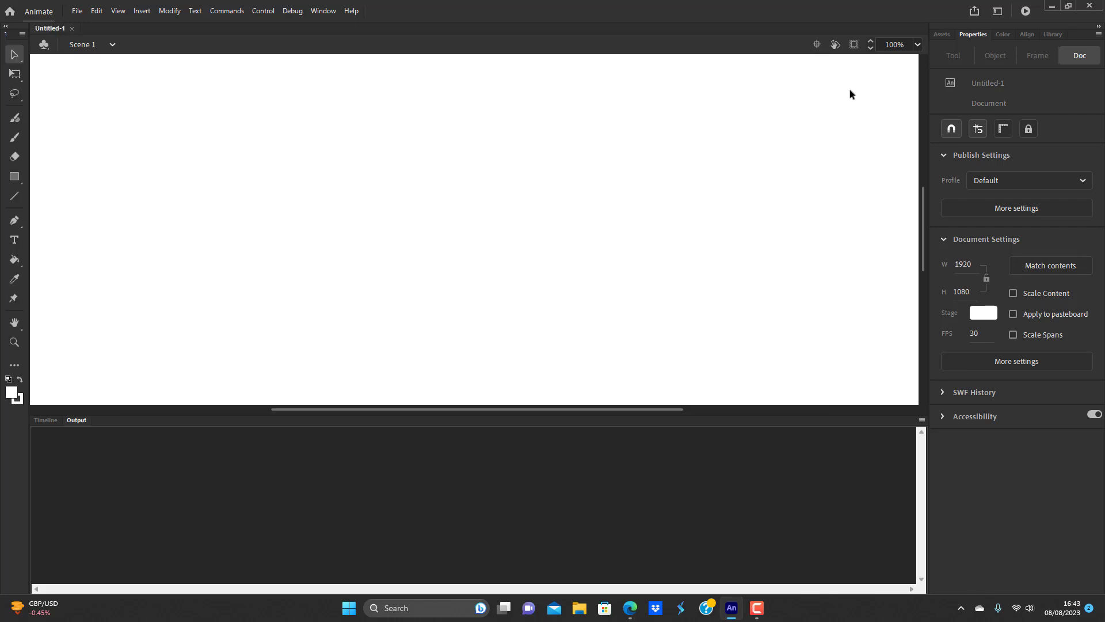
{"action": "left_click", "coordinate": [919, 45]}
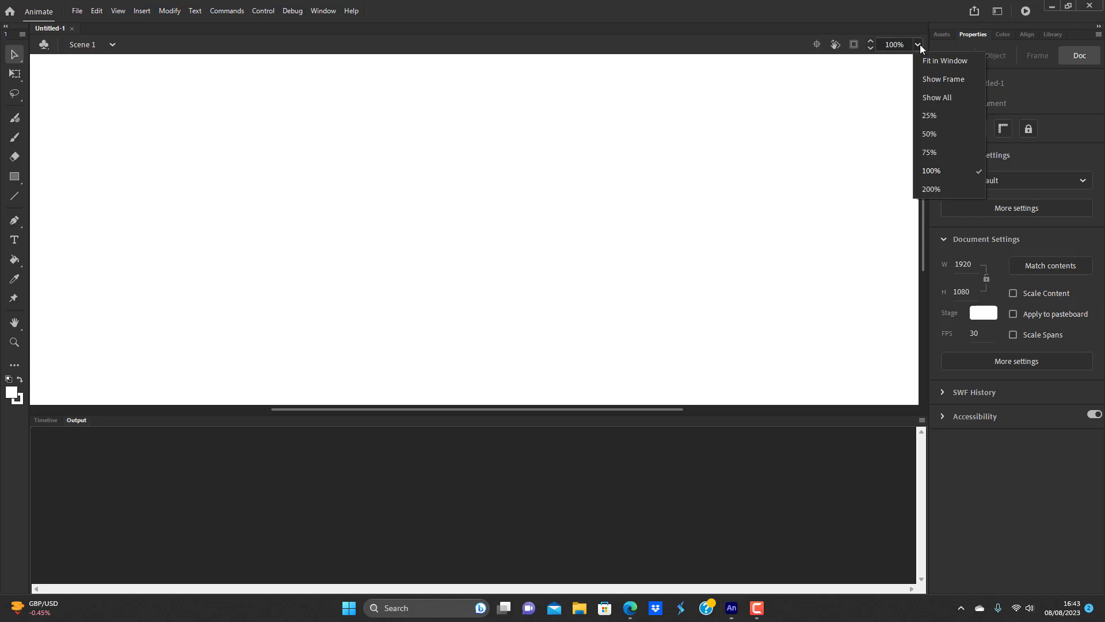
{"action": "left_click", "coordinate": [939, 154]}
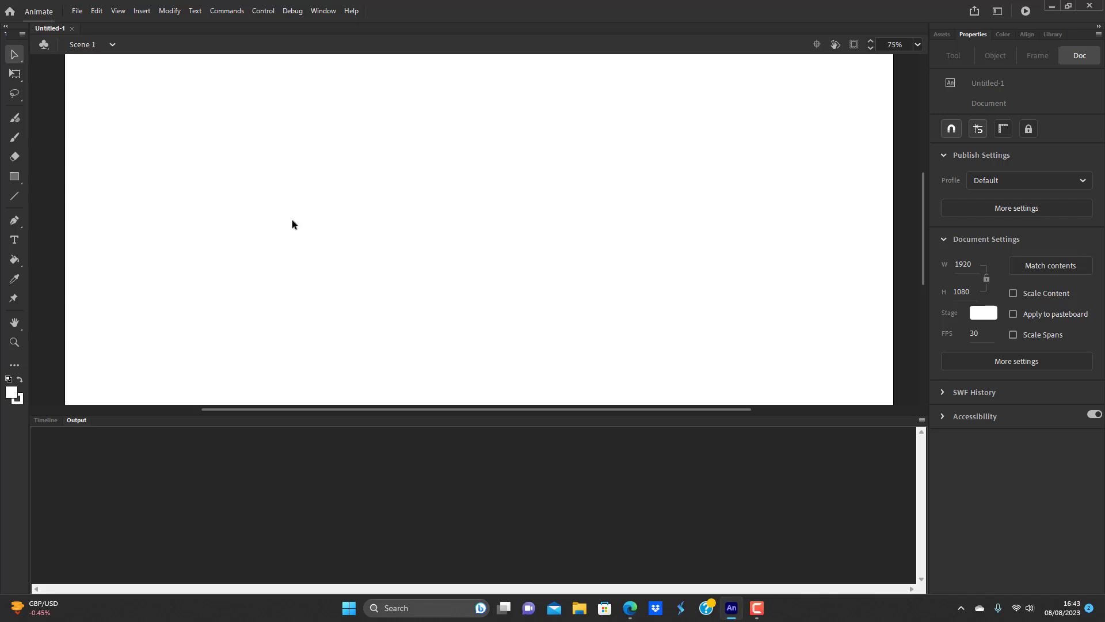
- Draw a solid black rectangle in the middle of the stage
{"action": "left_click", "coordinate": [17, 179]}
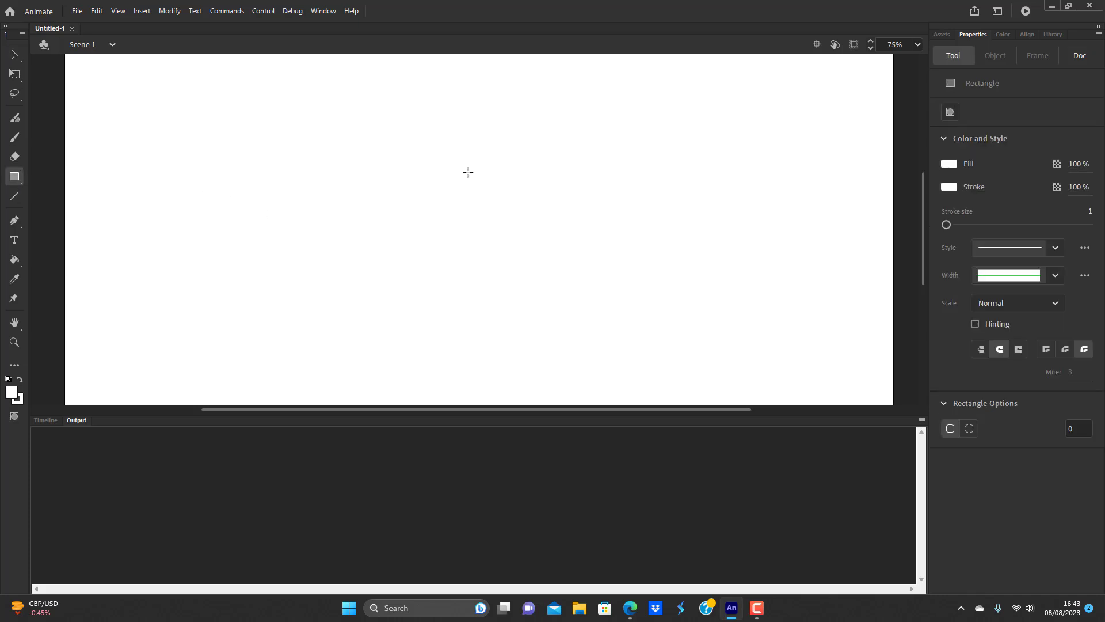
{"action": "left_click", "coordinate": [953, 166]}
{"action": "left_click", "coordinate": [769, 197]}
{"action": "left_click_drag", "start_coordinate": [310, 171], "coordinate": [622, 273]}
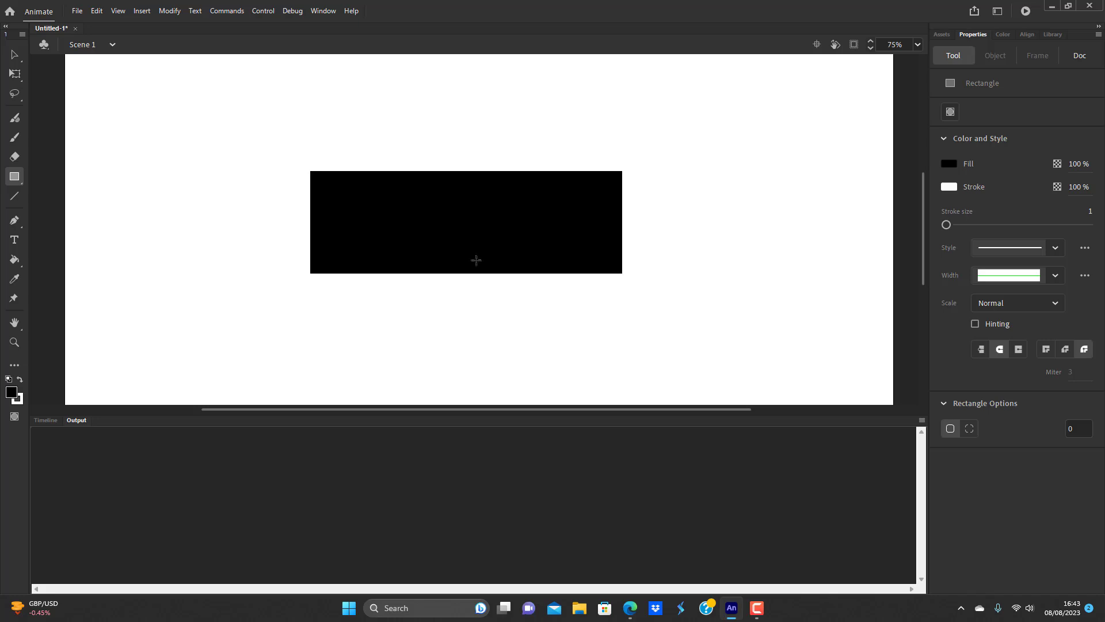
- Pinch the rectangle's upper and lower edges inward with new corner points and bend its left part into a rounded eye shape
{"action": "left_click", "coordinate": [14, 55]}
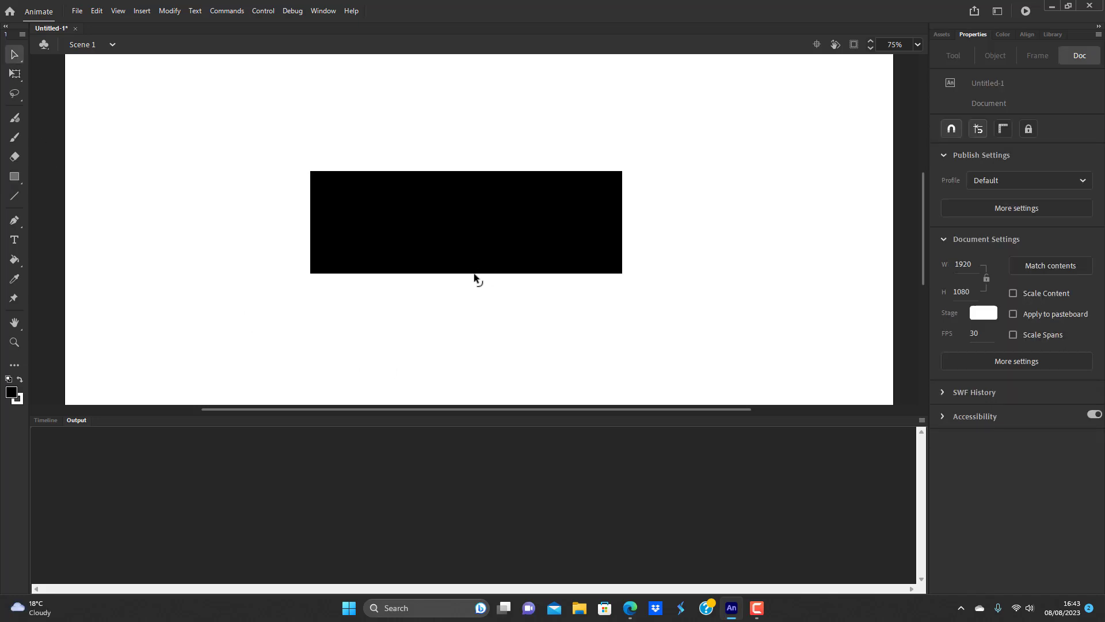
{"action": "left_click_drag", "start_coordinate": [477, 273], "coordinate": [476, 221]}
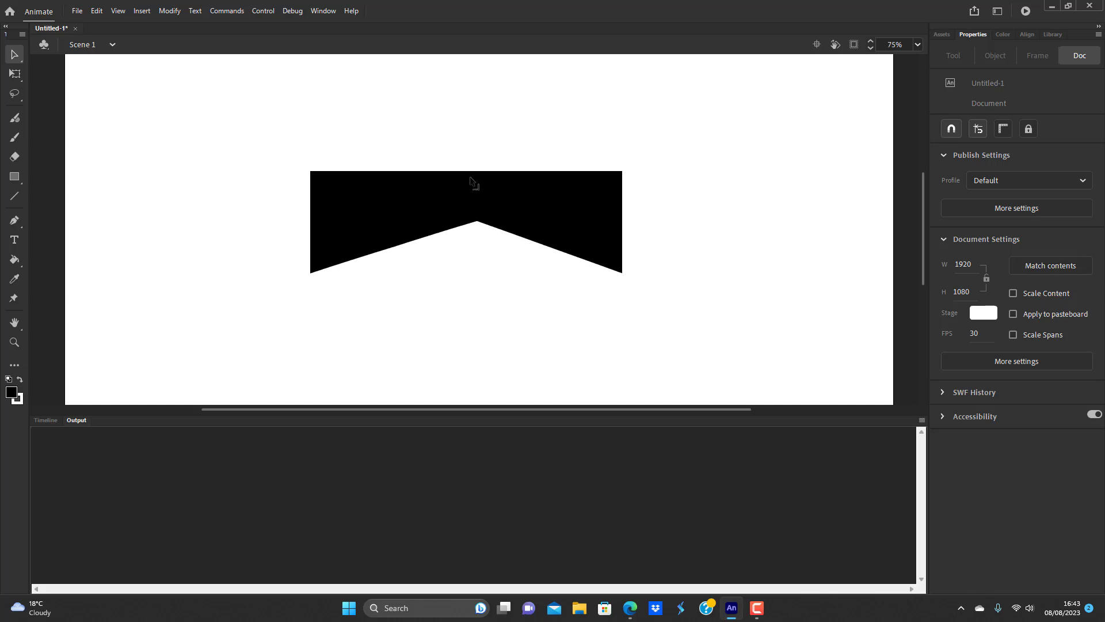
{"action": "left_click_drag", "start_coordinate": [471, 175], "coordinate": [557, 219]}
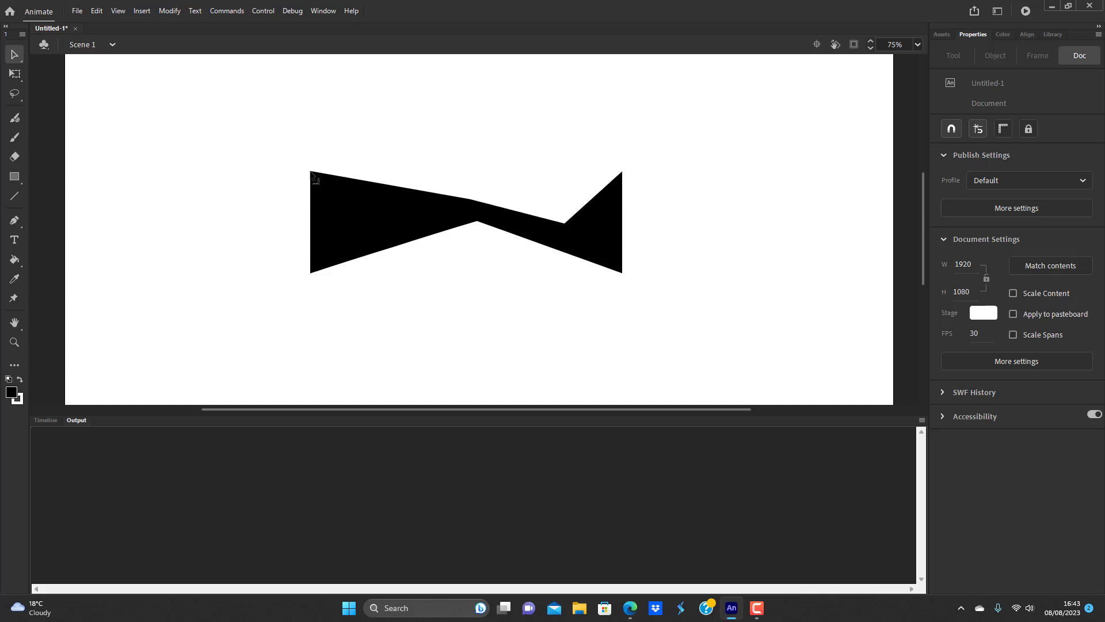
{"action": "left_click_drag", "start_coordinate": [380, 184], "coordinate": [311, 274]}
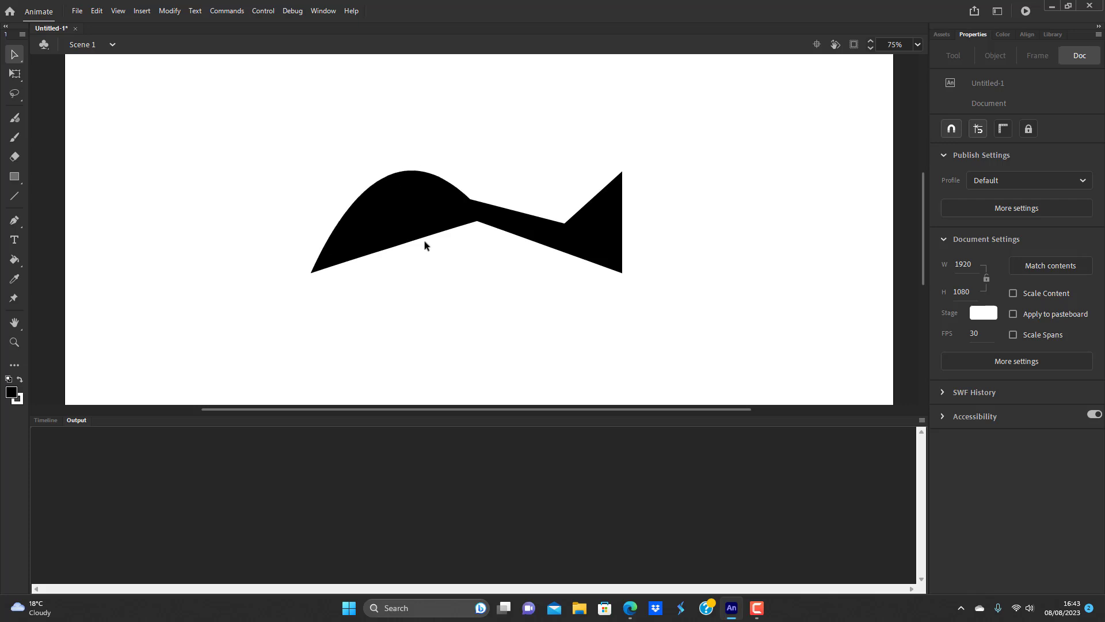
{"action": "left_click_drag", "start_coordinate": [423, 237], "coordinate": [468, 301]}
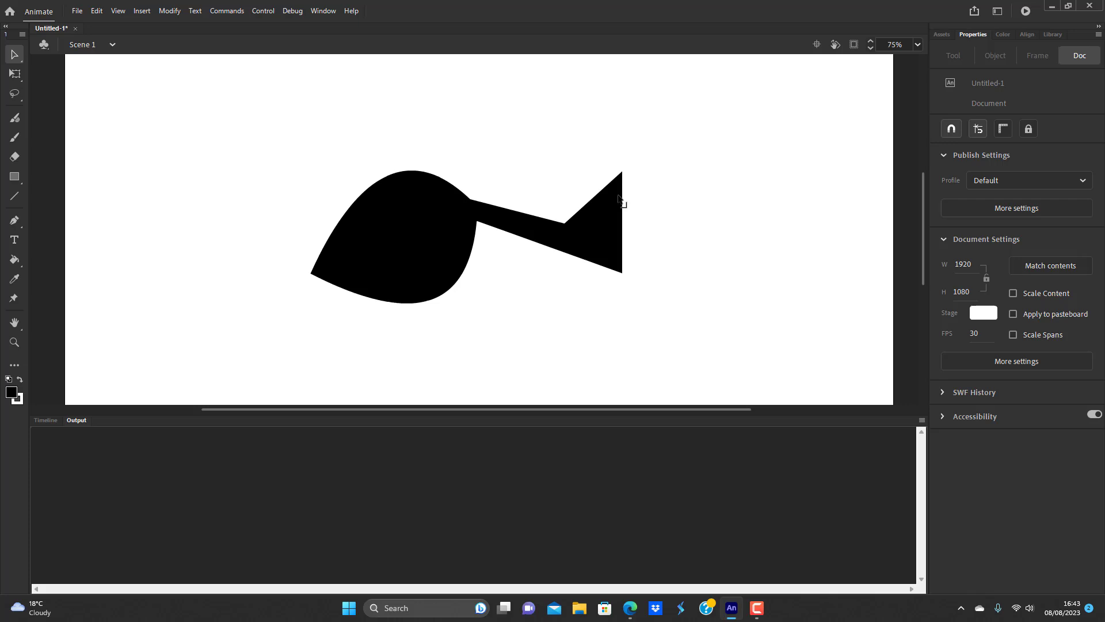
- Reshape the right end into a curved forked tail and stretch the eye's left corner outward and up to a point
{"action": "left_click_drag", "start_coordinate": [621, 172], "coordinate": [619, 271]}
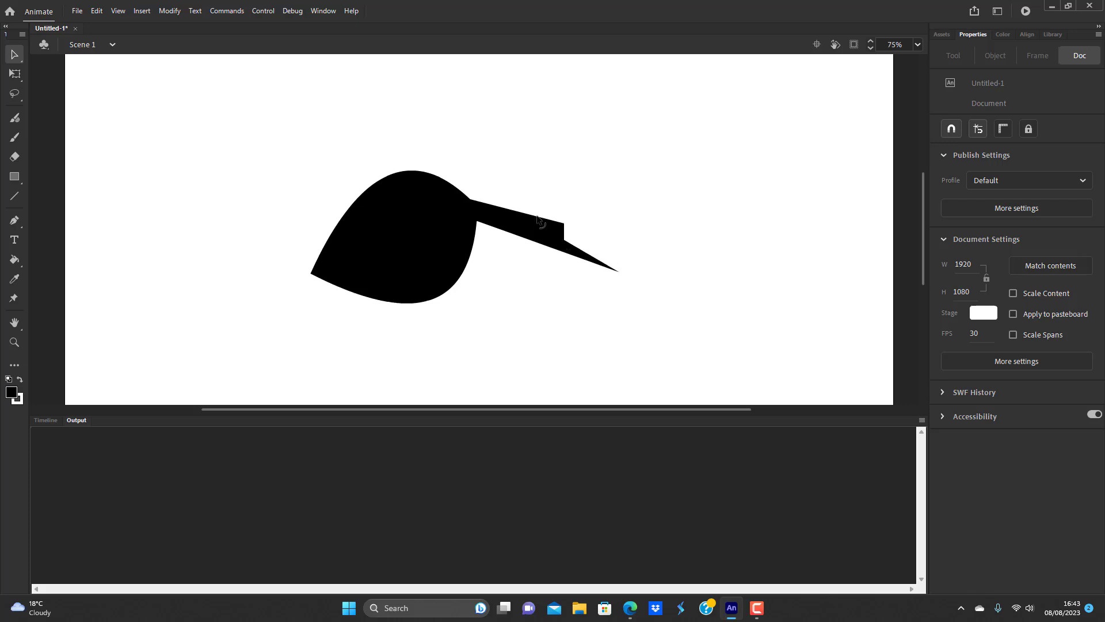
{"action": "left_click_drag", "start_coordinate": [537, 218], "coordinate": [527, 269]}
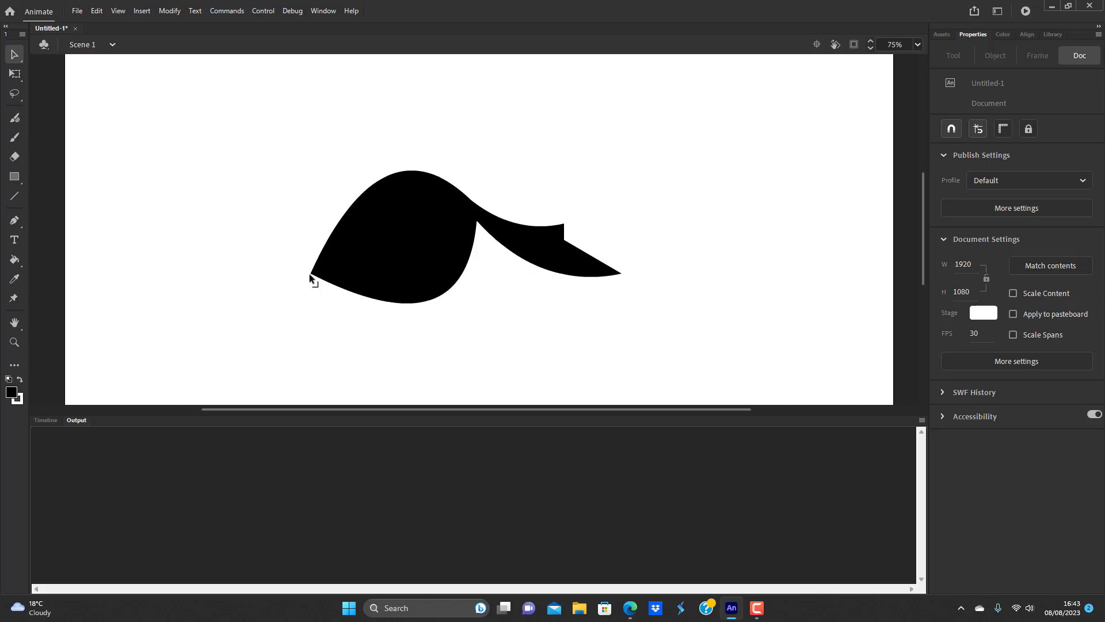
{"action": "left_click_drag", "start_coordinate": [311, 274], "coordinate": [213, 193]}
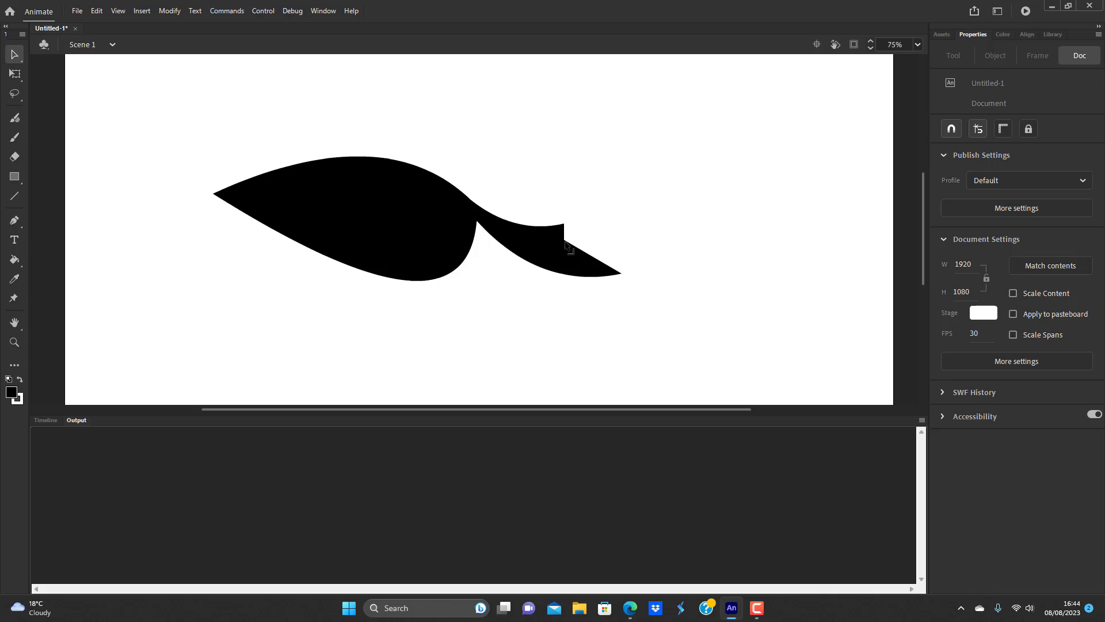
{"action": "left_click_drag", "start_coordinate": [563, 242], "coordinate": [558, 280]}
- Convert the whole black shape to a Movie Clip symbol named eye
{"action": "left_click", "coordinate": [431, 218]}
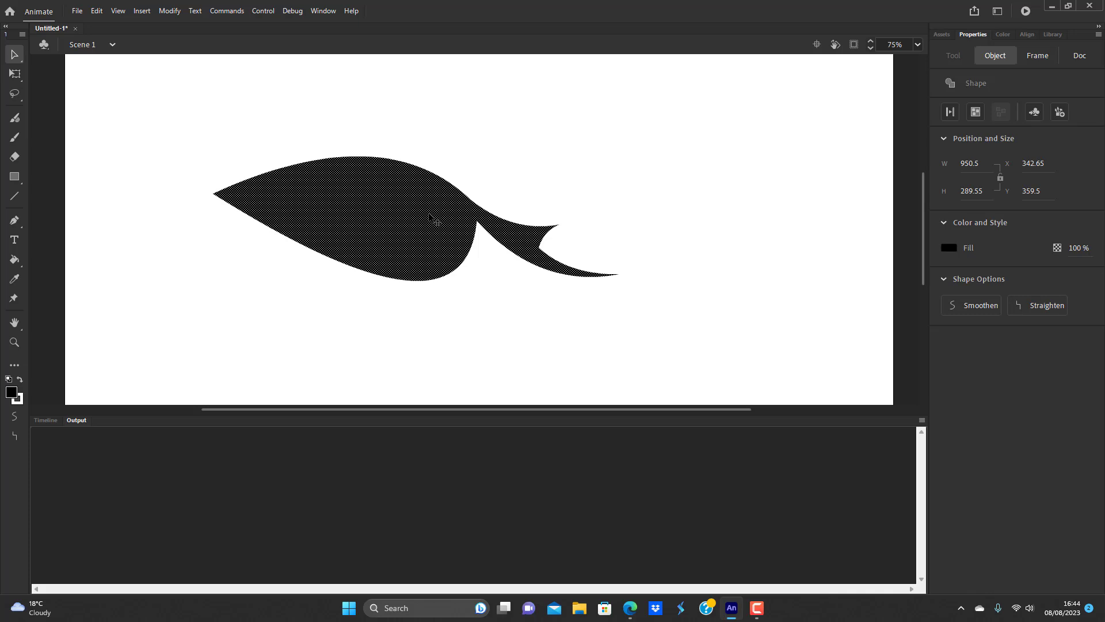
{"action": "key", "text": "F8"}
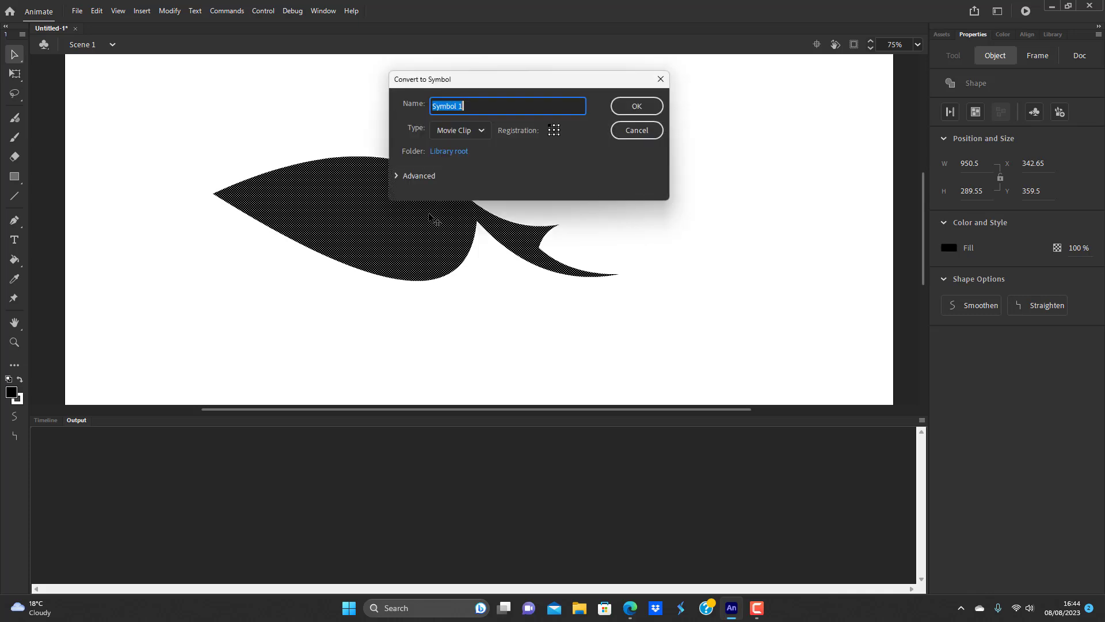
{"action": "key", "text": "BackSpace"}
{"action": "key", "text": "Return"}
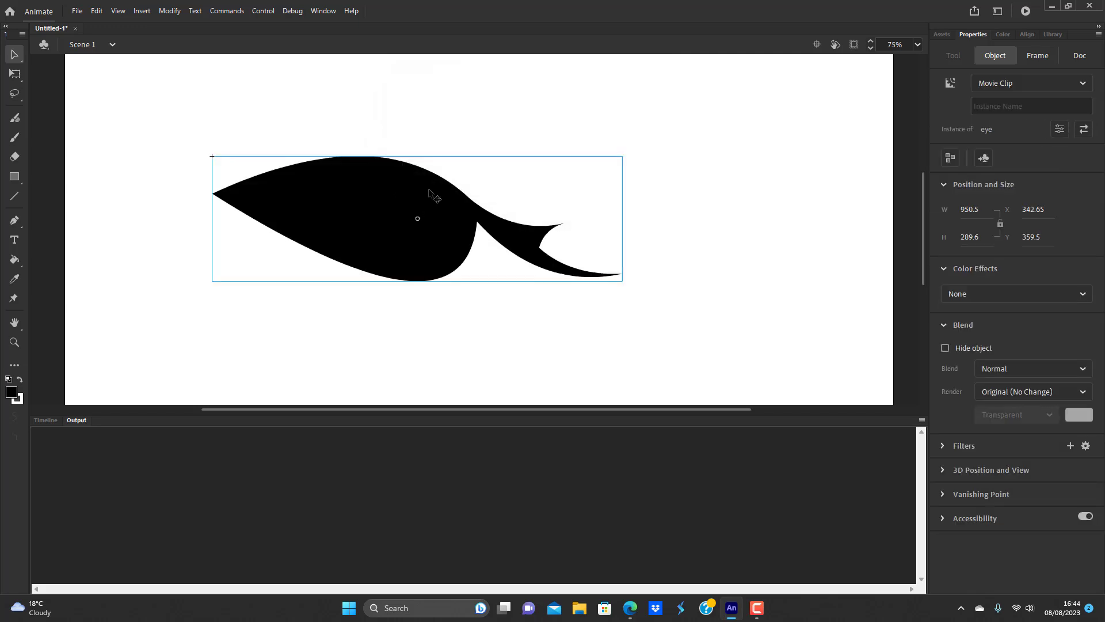
- Inside the eye symbol, copy the black shape in place onto a new layer above Layer_1
{"action": "double_click", "coordinate": [431, 191]}
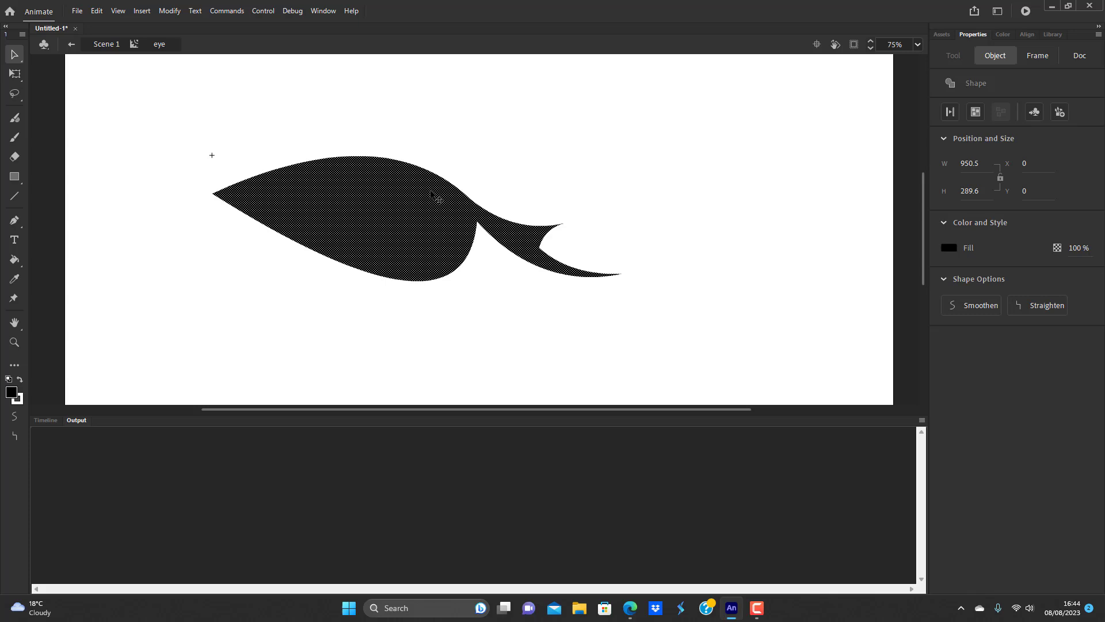
{"action": "left_click", "coordinate": [494, 293]}
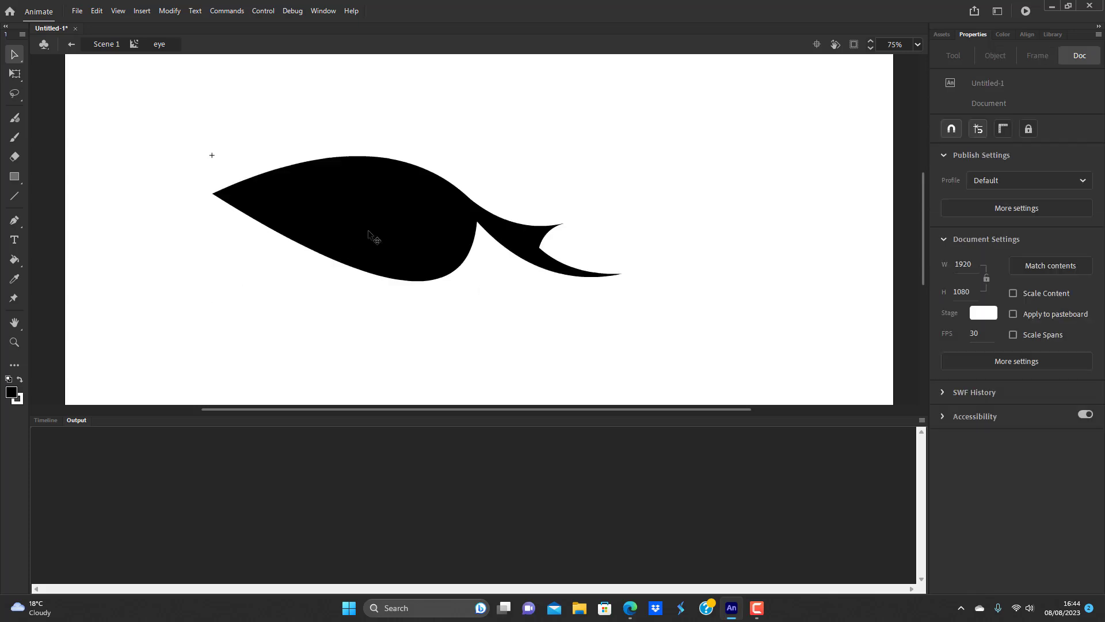
{"action": "left_click", "coordinate": [379, 209]}
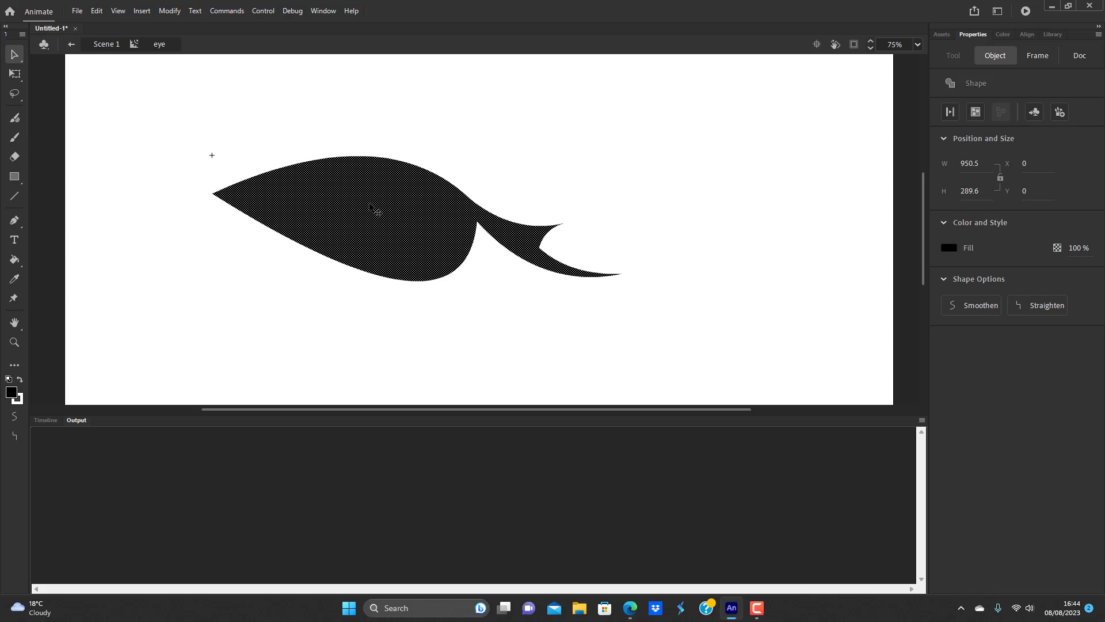
{"action": "left_click", "coordinate": [52, 419]}
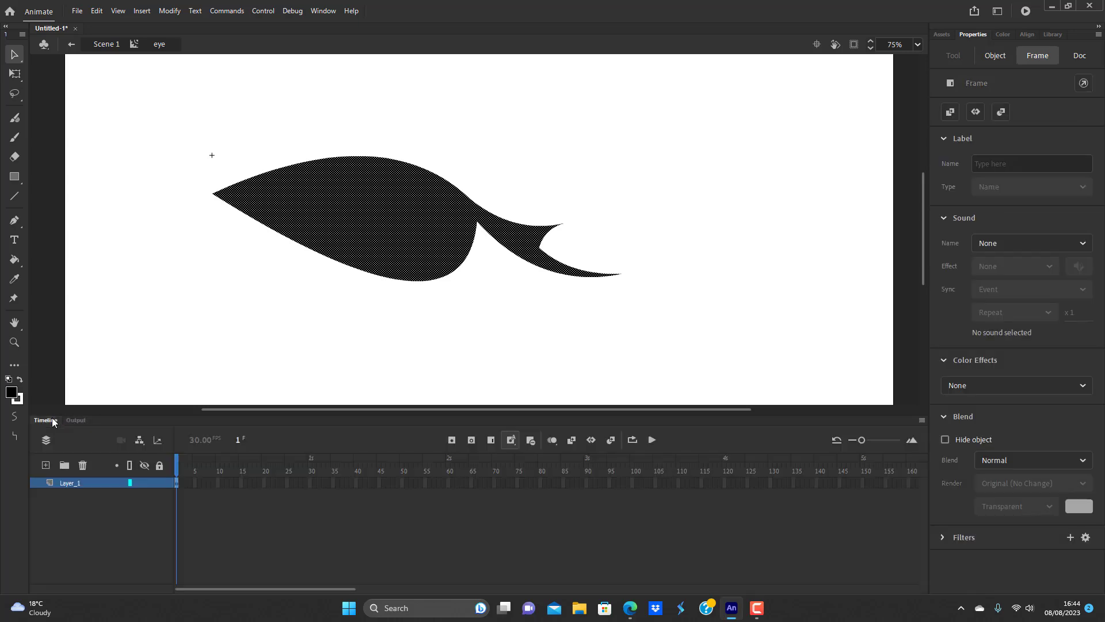
{"action": "left_click", "coordinate": [46, 466]}
{"action": "left_click", "coordinate": [90, 484]}
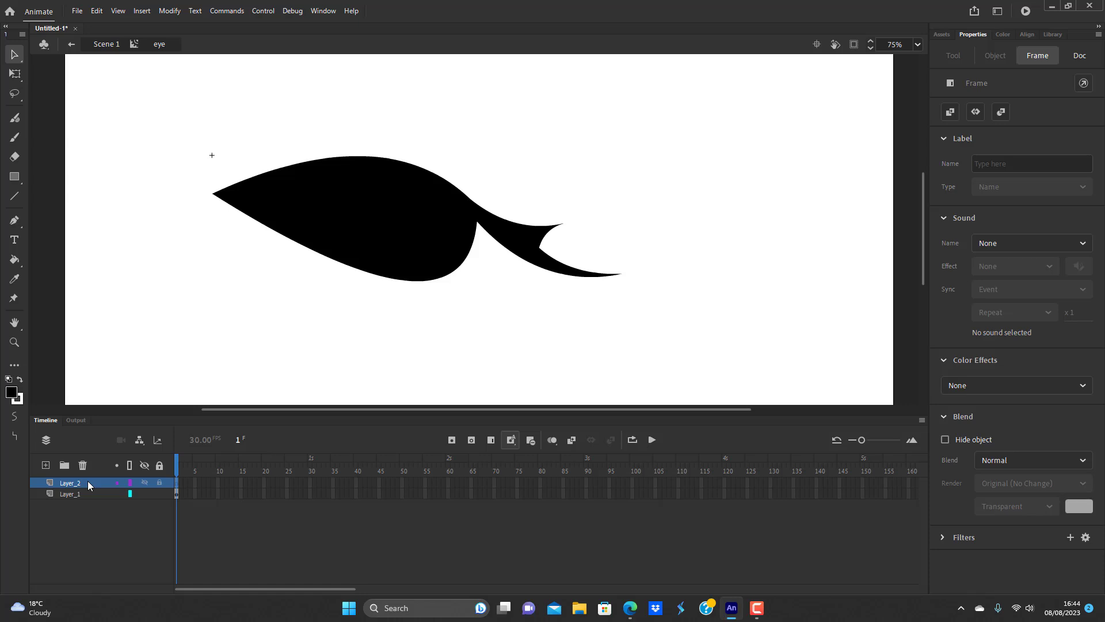
{"action": "key", "text": "ctrl+a"}
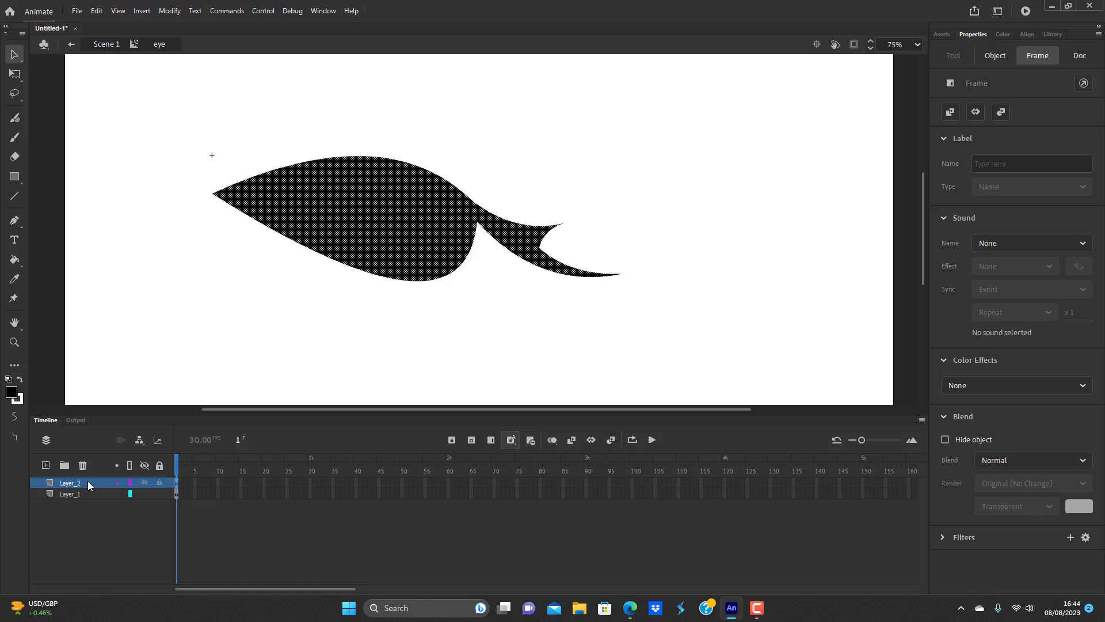
- Inset the fill of the copied shape on Layer_2 by 8 px and narrow it around its centre to about 765 px wide
{"action": "left_click", "coordinate": [220, 204]}
{"action": "left_click", "coordinate": [384, 223]}
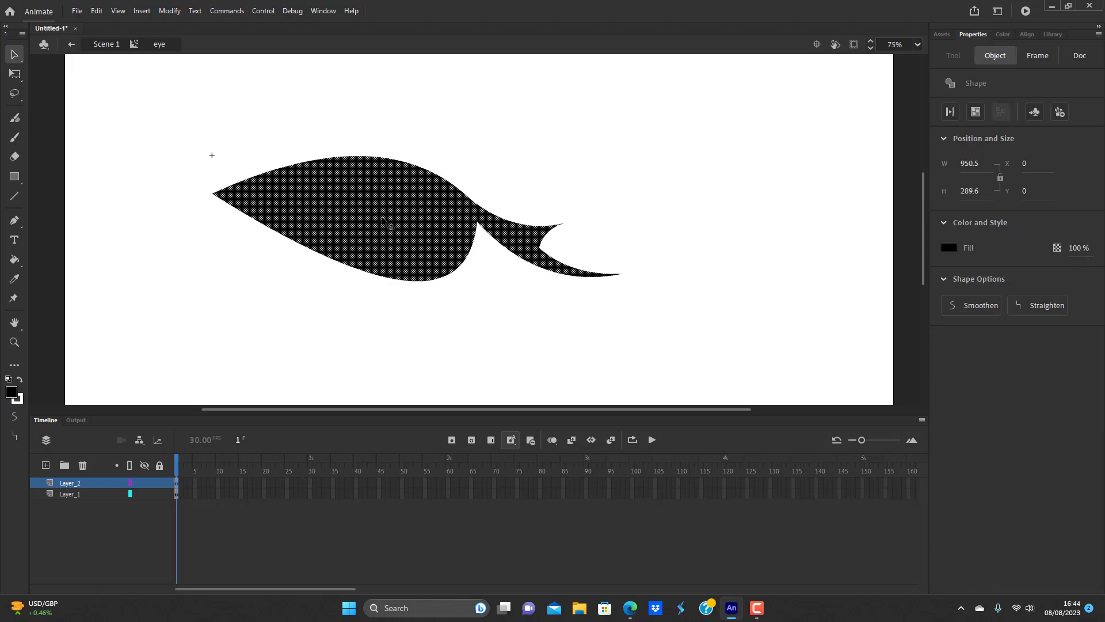
{"action": "left_click", "coordinate": [172, 11]}
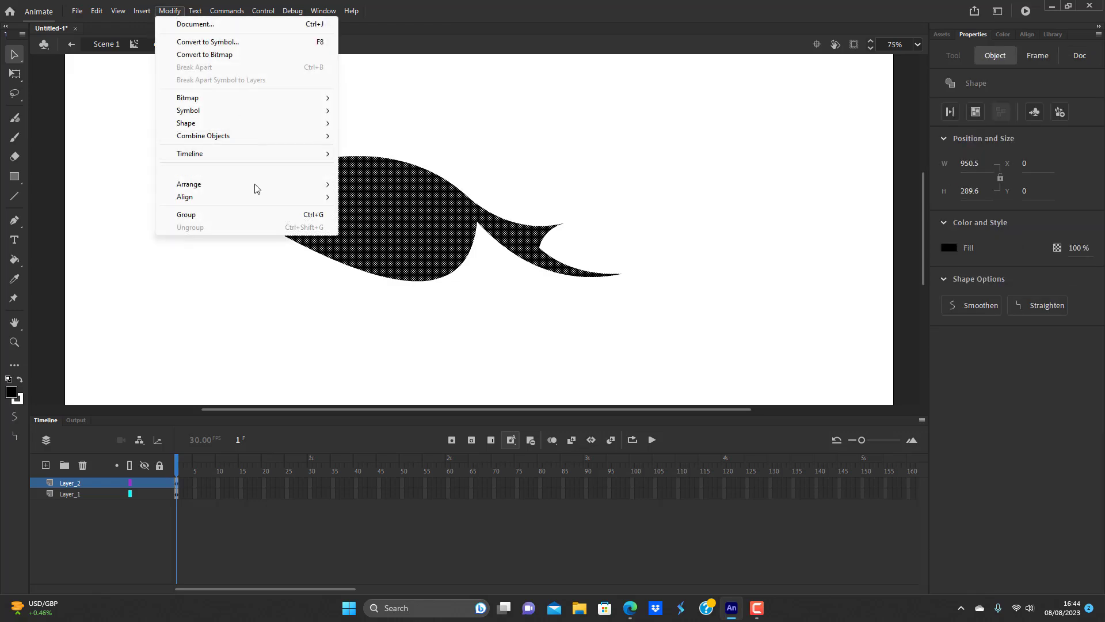
{"action": "mouse_move", "coordinate": [258, 125]}
{"action": "left_click", "coordinate": [379, 205]}
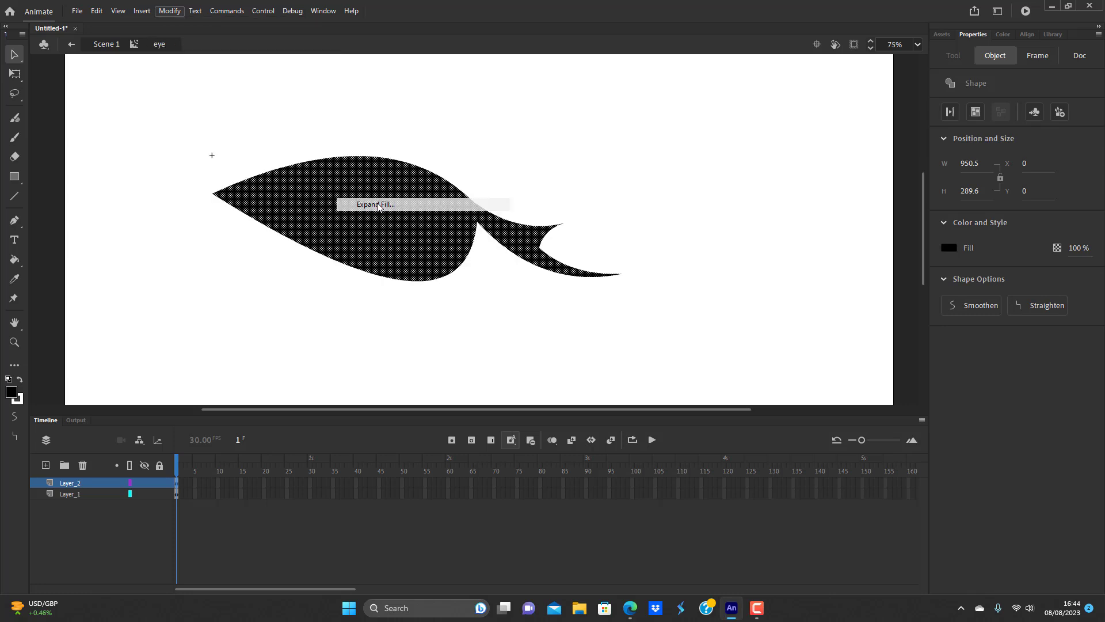
{"action": "left_click", "coordinate": [525, 324]}
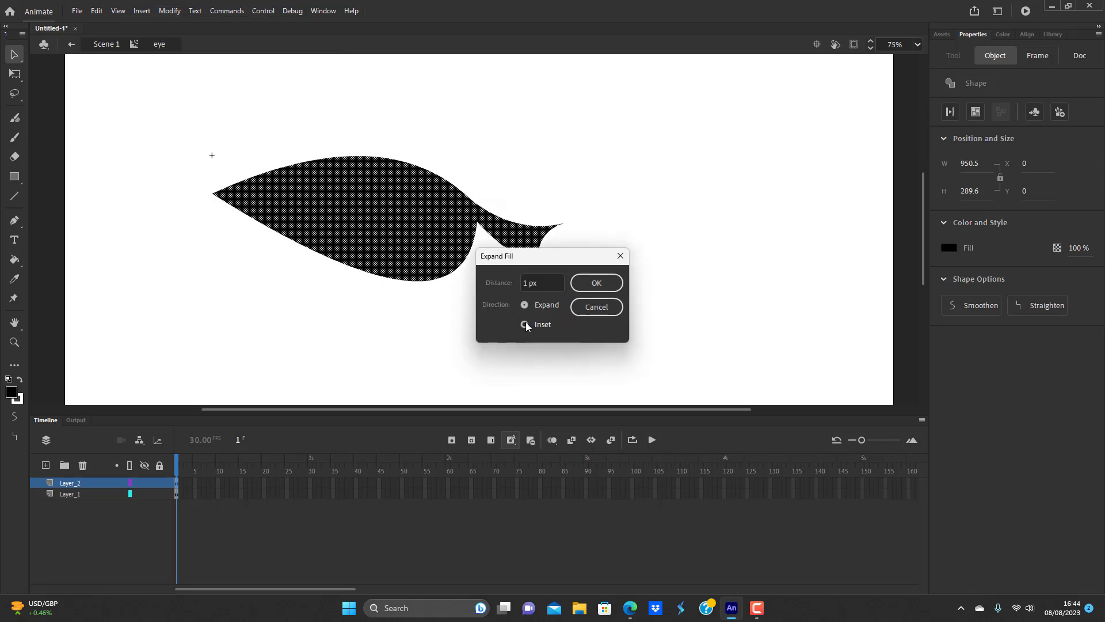
{"action": "left_click", "coordinate": [545, 285]}
{"action": "key", "text": "BackSpace"}
{"action": "type", "text": "8"}
{"action": "left_click", "coordinate": [580, 277]}
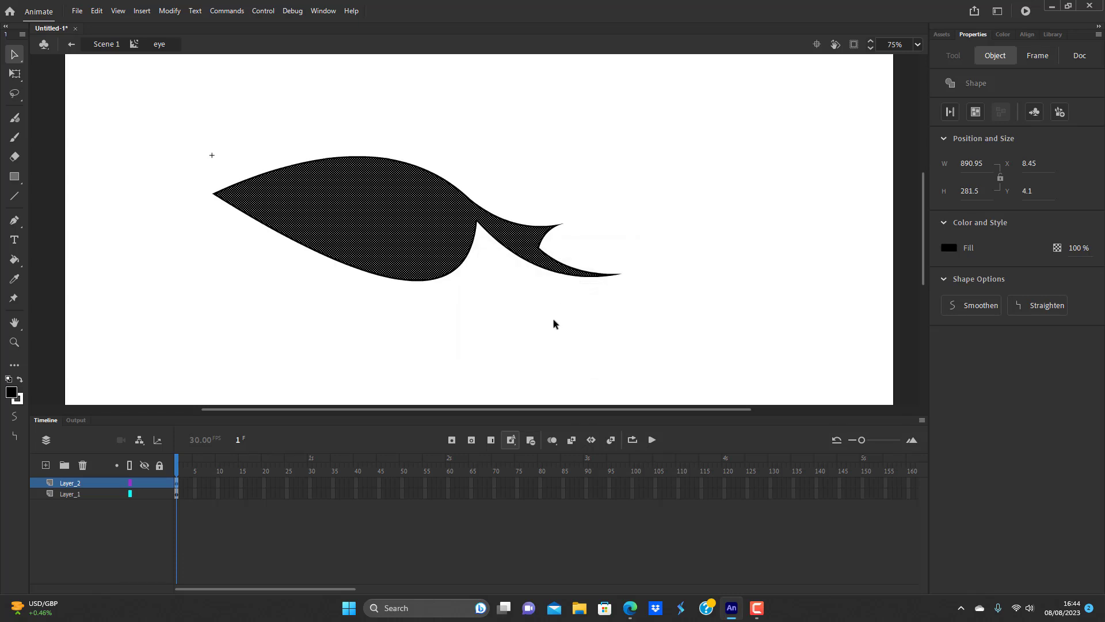
{"action": "key", "text": "q"}
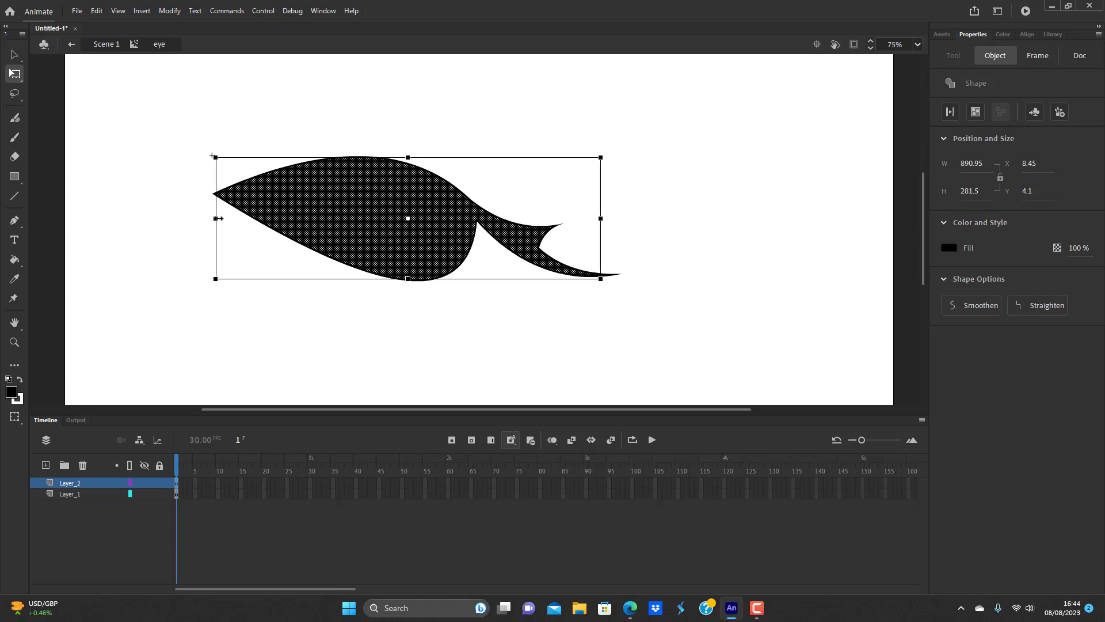
{"action": "left_click_drag", "start_coordinate": [216, 218], "coordinate": [243, 219]}
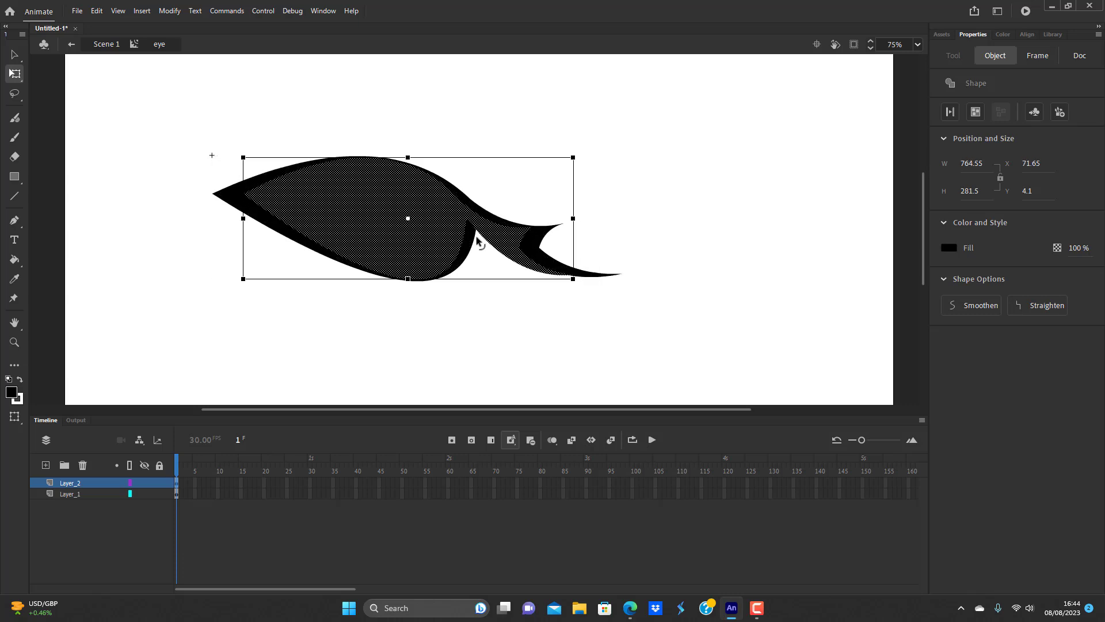
- Lock Layer_1 and delete the tail portion of the inset copy on Layer_2
{"action": "left_click", "coordinate": [160, 493]}
{"action": "left_click", "coordinate": [464, 325]}
{"action": "left_click_drag", "start_coordinate": [656, 135], "coordinate": [475, 341]}
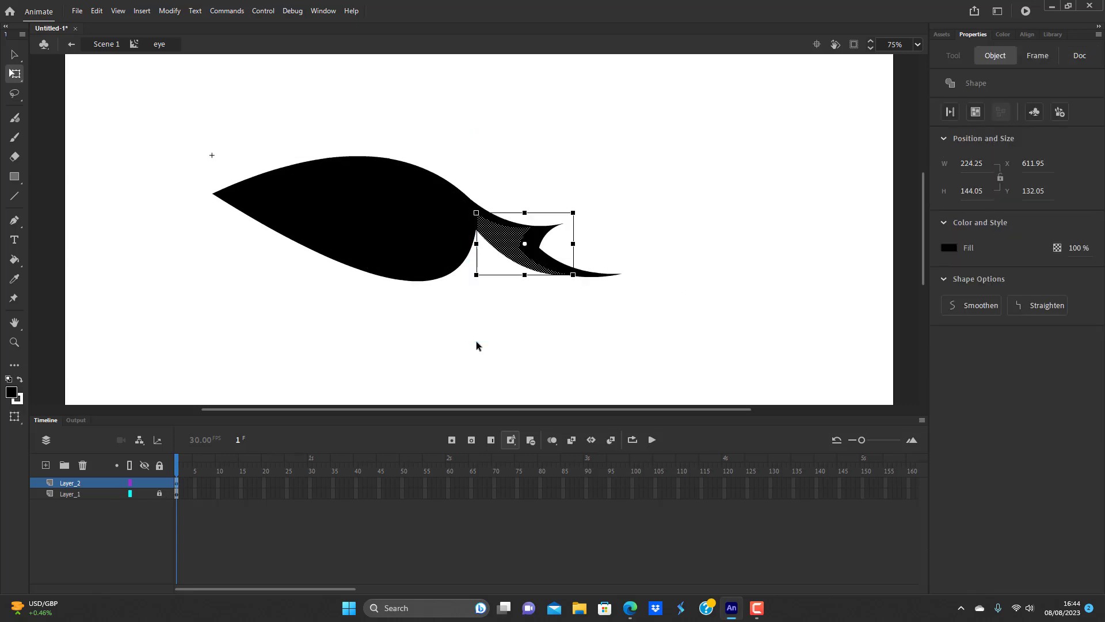
{"action": "left_click", "coordinate": [476, 341]}
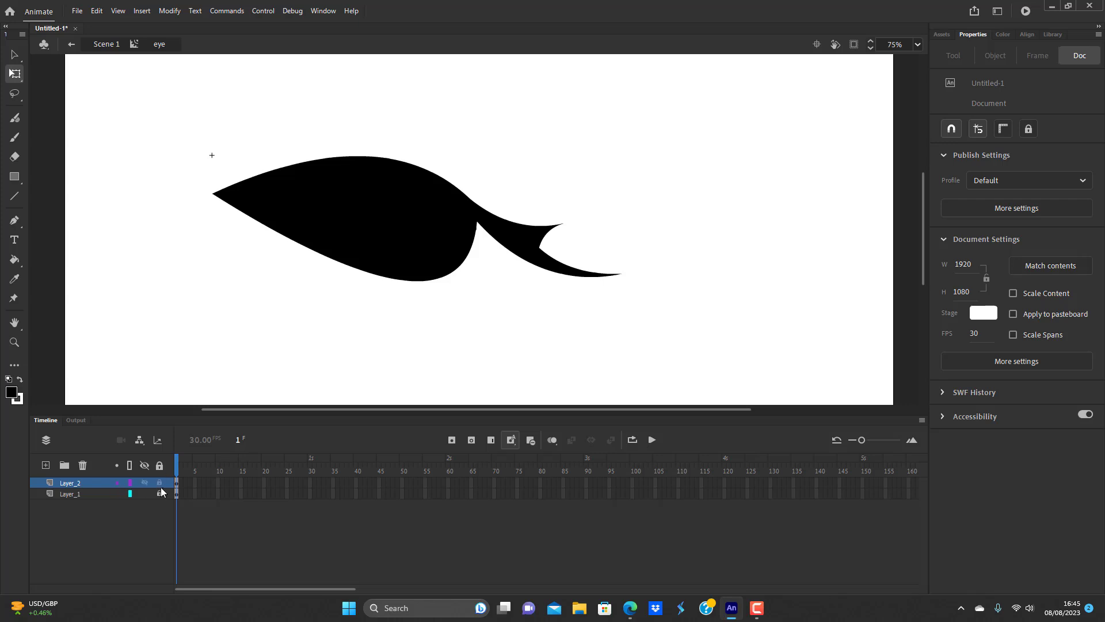
- Change the fill of the inset eye shape on Layer_2 to white (FFFFFF)
{"action": "left_click", "coordinate": [380, 211]}
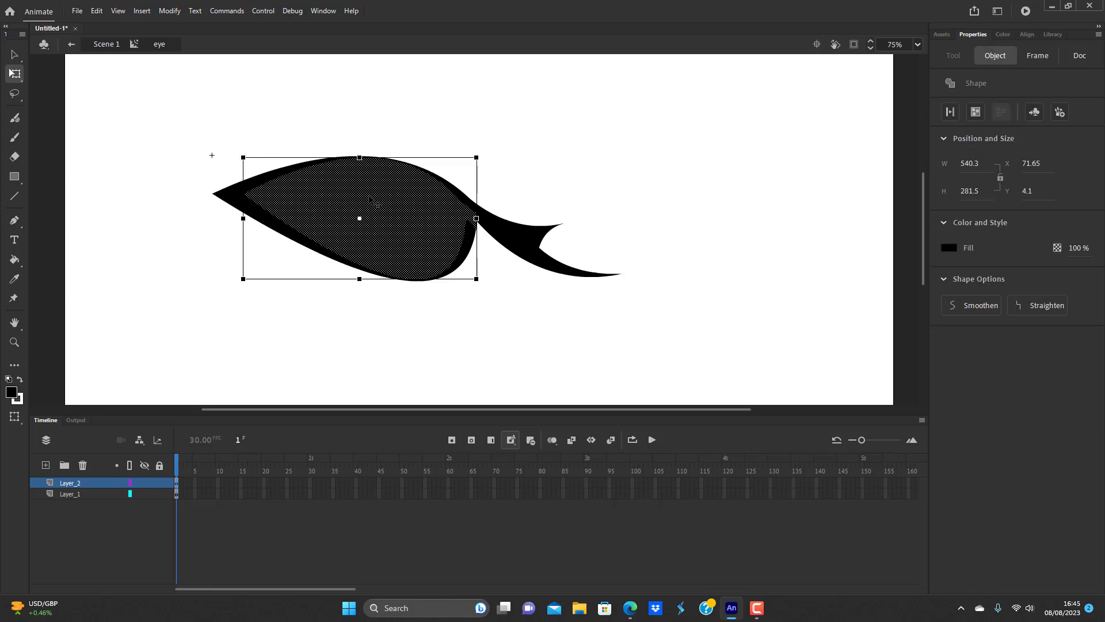
{"action": "left_click", "coordinate": [1003, 33]}
{"action": "left_click", "coordinate": [967, 58]}
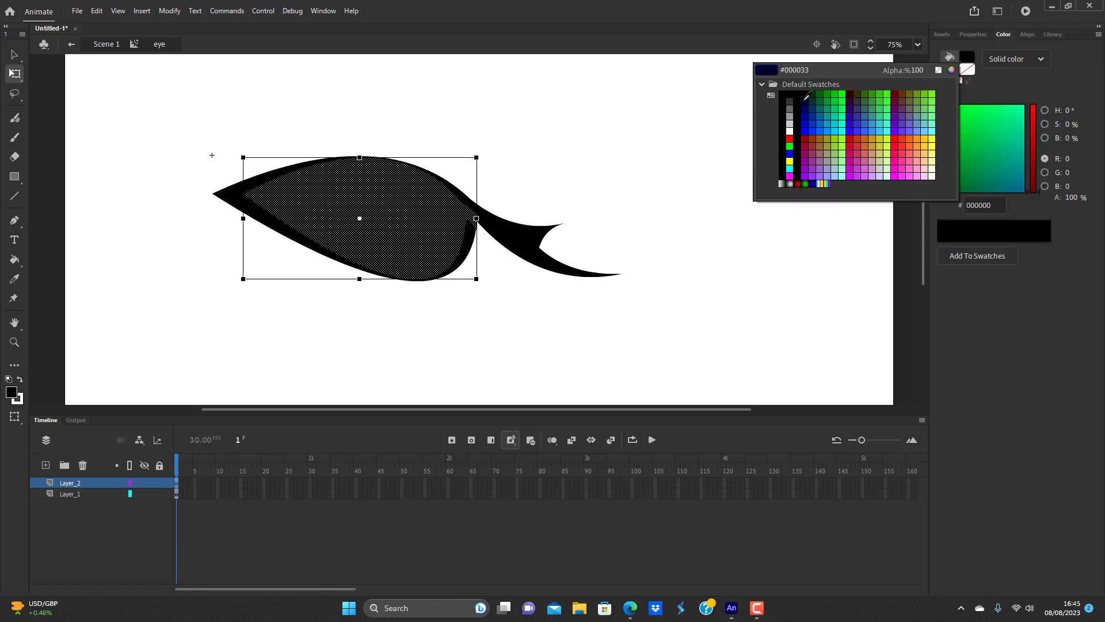
{"action": "left_click", "coordinate": [790, 123]}
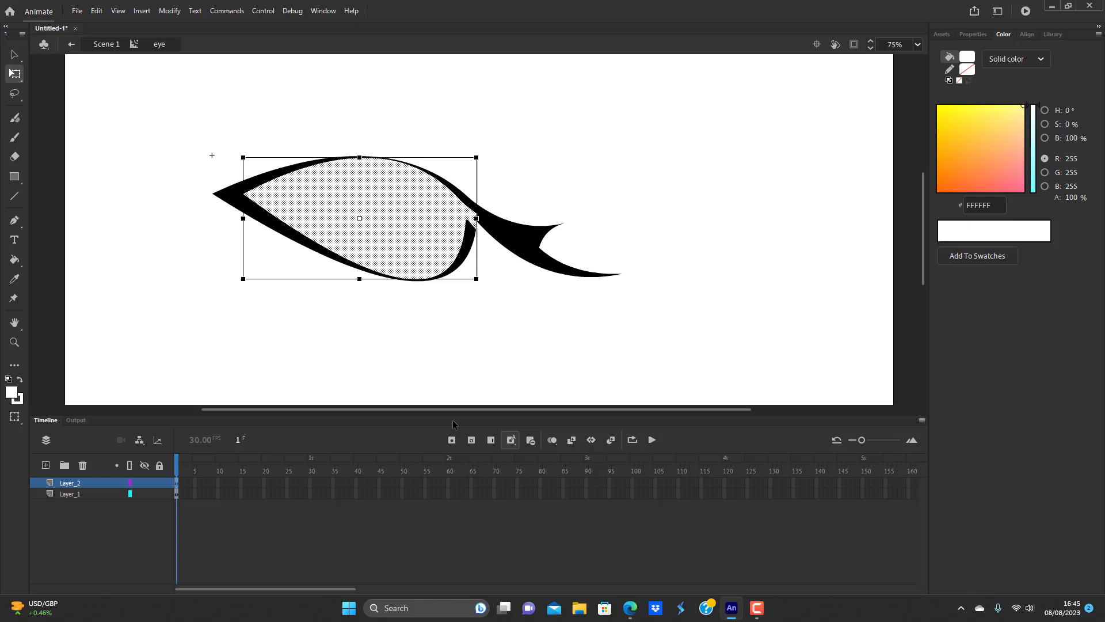
{"action": "left_click", "coordinate": [423, 356]}
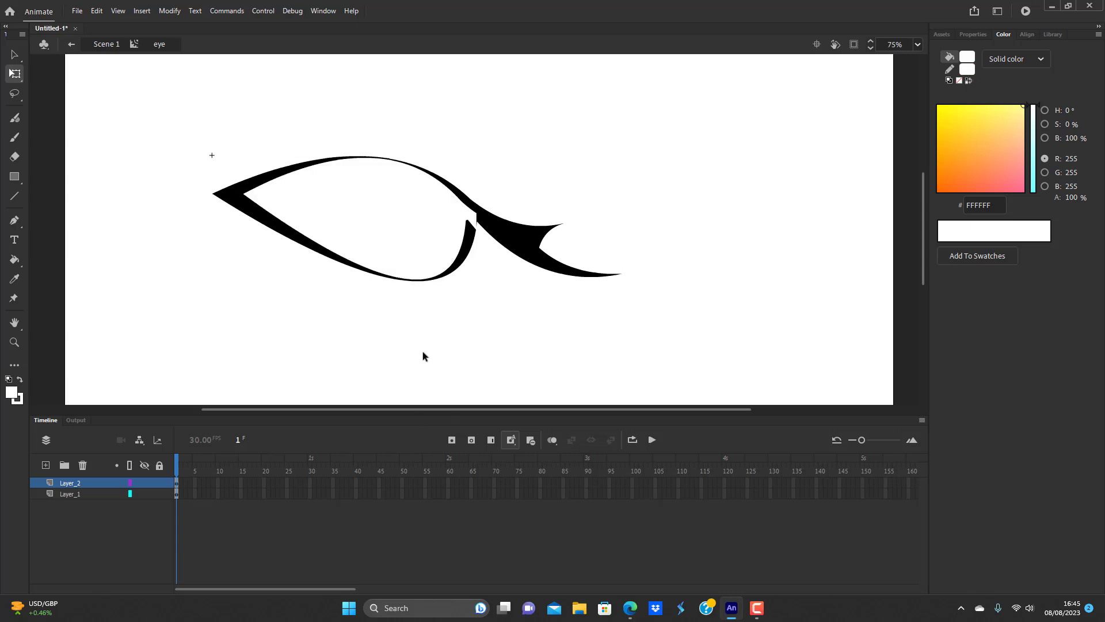
- Draw a rectangle on a new layer above Layer_2, covering the upper part of the eye
{"action": "left_click", "coordinate": [17, 179]}
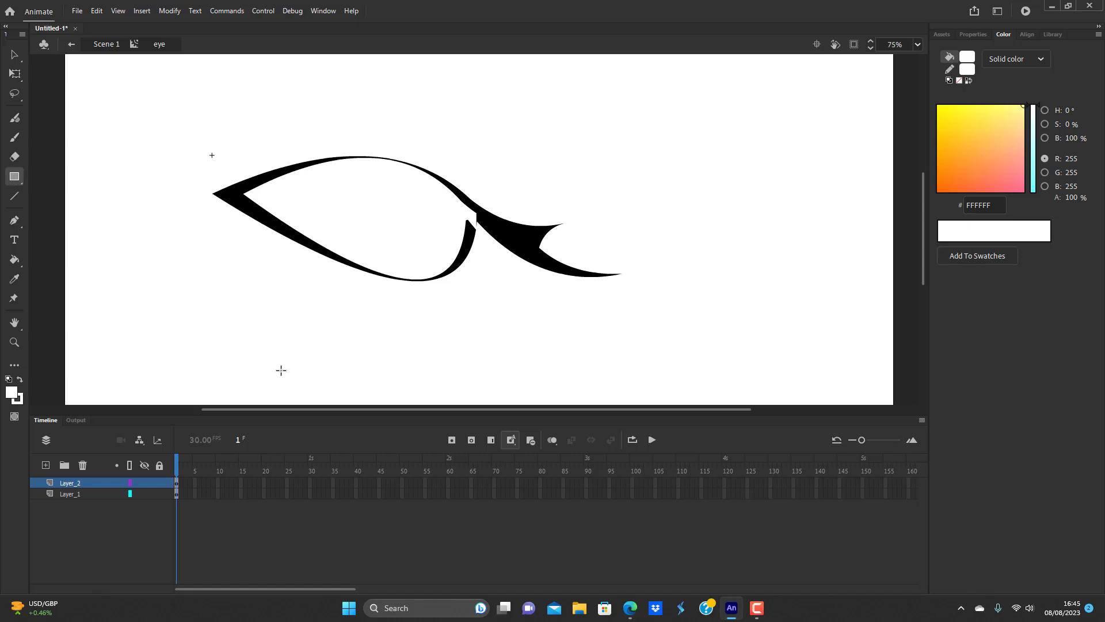
{"action": "left_click", "coordinate": [46, 466]}
{"action": "left_click_drag", "start_coordinate": [178, 121], "coordinate": [504, 201]}
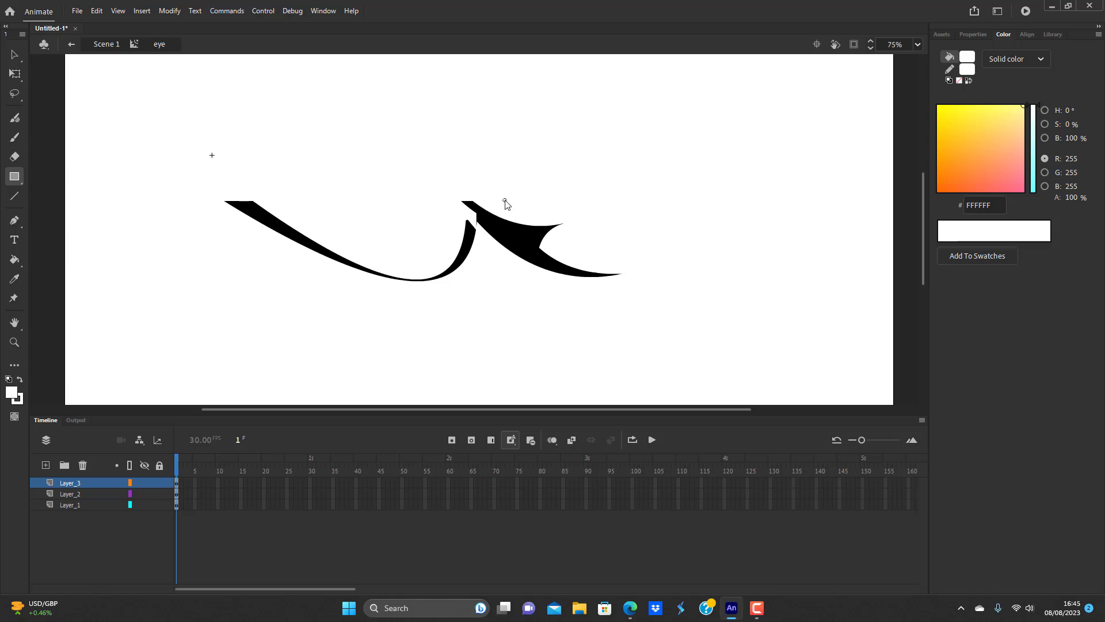
- Change the fill of the rectangle on Layer_3 to black (000000) and delete its white outline
{"action": "left_click", "coordinate": [11, 56]}
{"action": "left_click", "coordinate": [401, 184]}
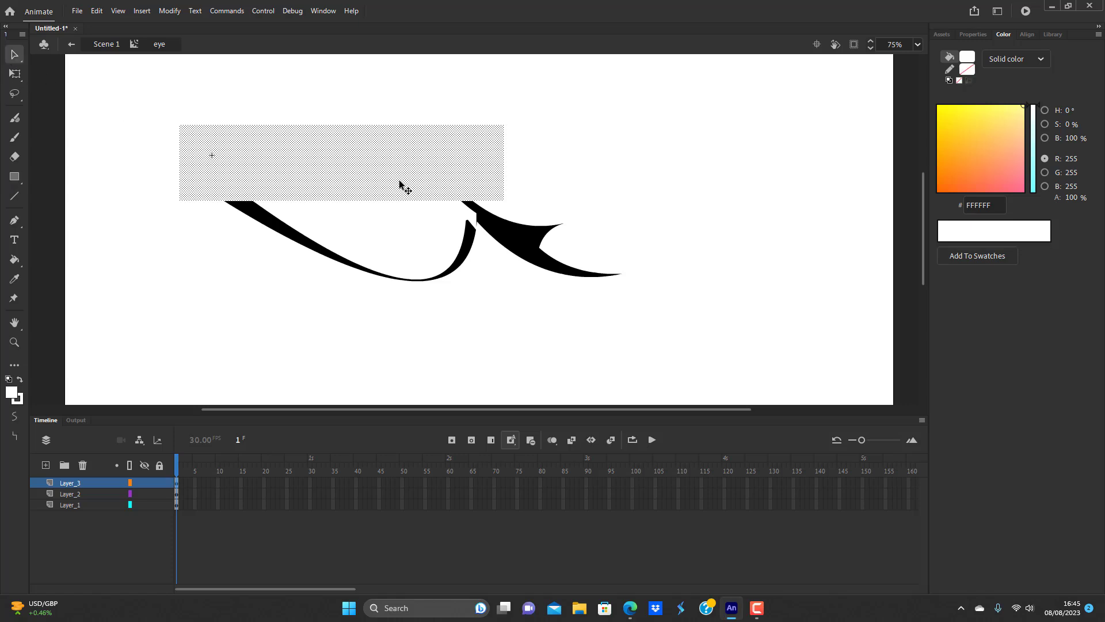
{"action": "left_click", "coordinate": [967, 56]}
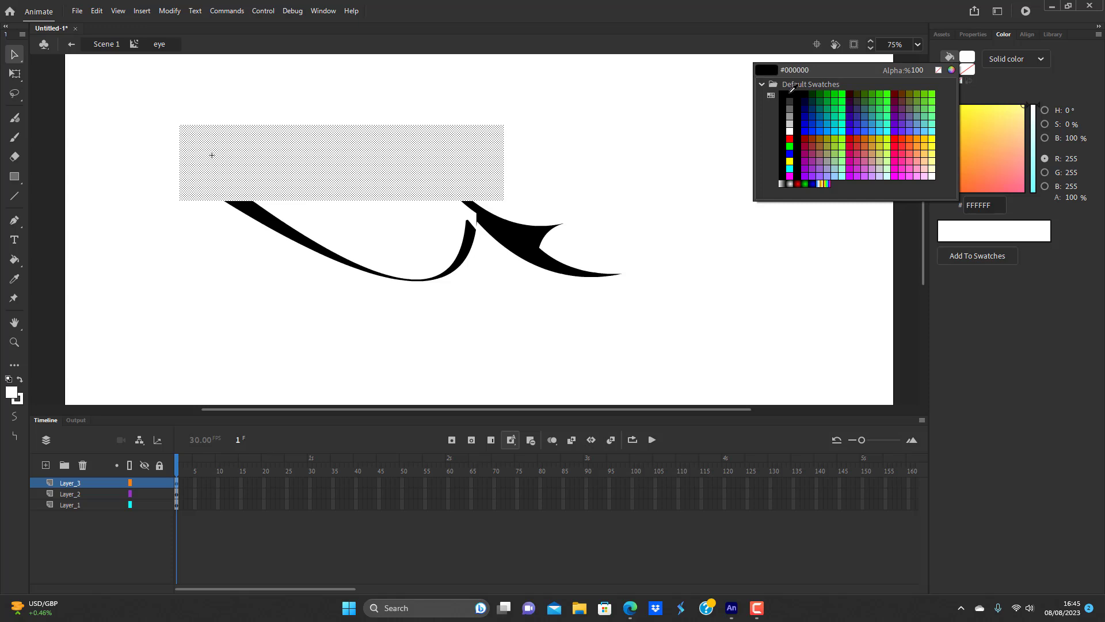
{"action": "left_click", "coordinate": [764, 199]}
{"action": "left_click", "coordinate": [765, 199]}
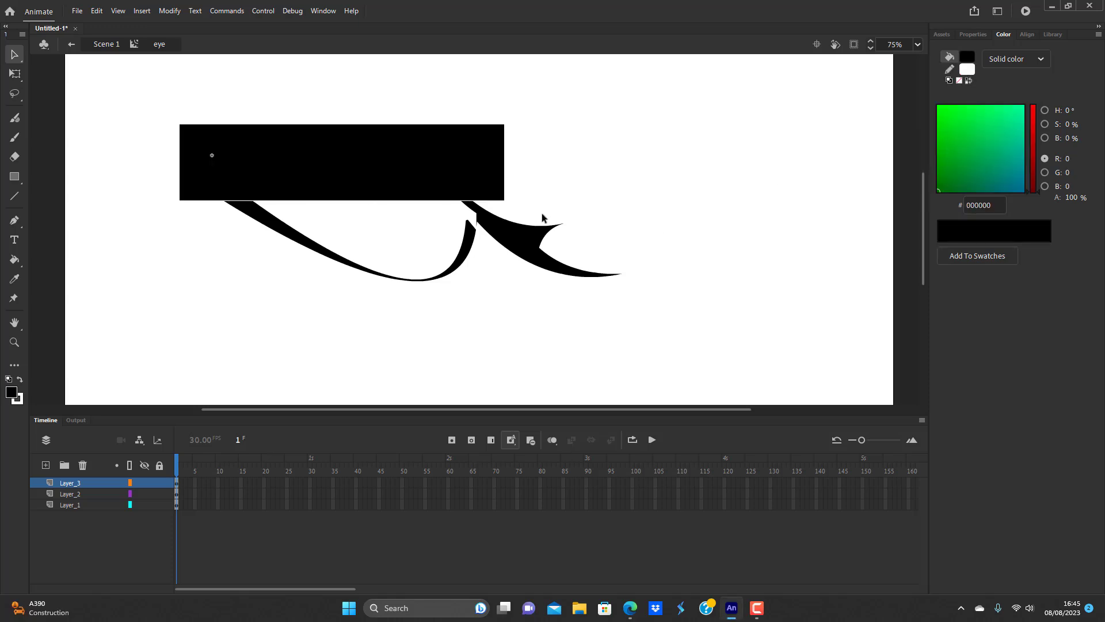
{"action": "double_click", "coordinate": [500, 202]}
{"action": "key", "text": "Delete"}
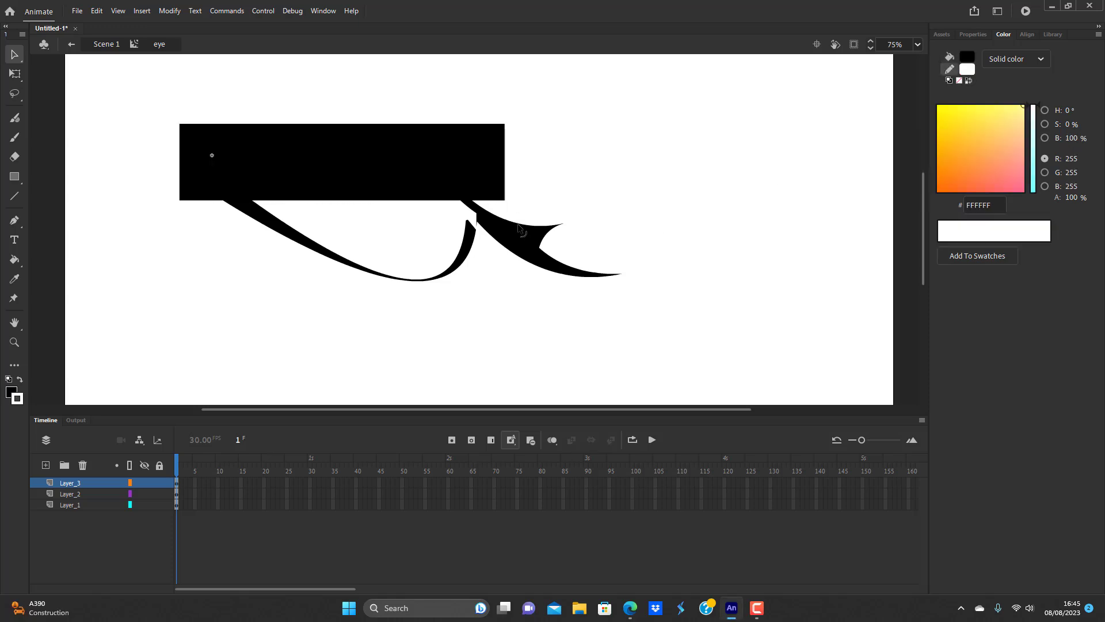
{"action": "left_click", "coordinate": [521, 229]}
{"action": "left_click", "coordinate": [527, 220]}
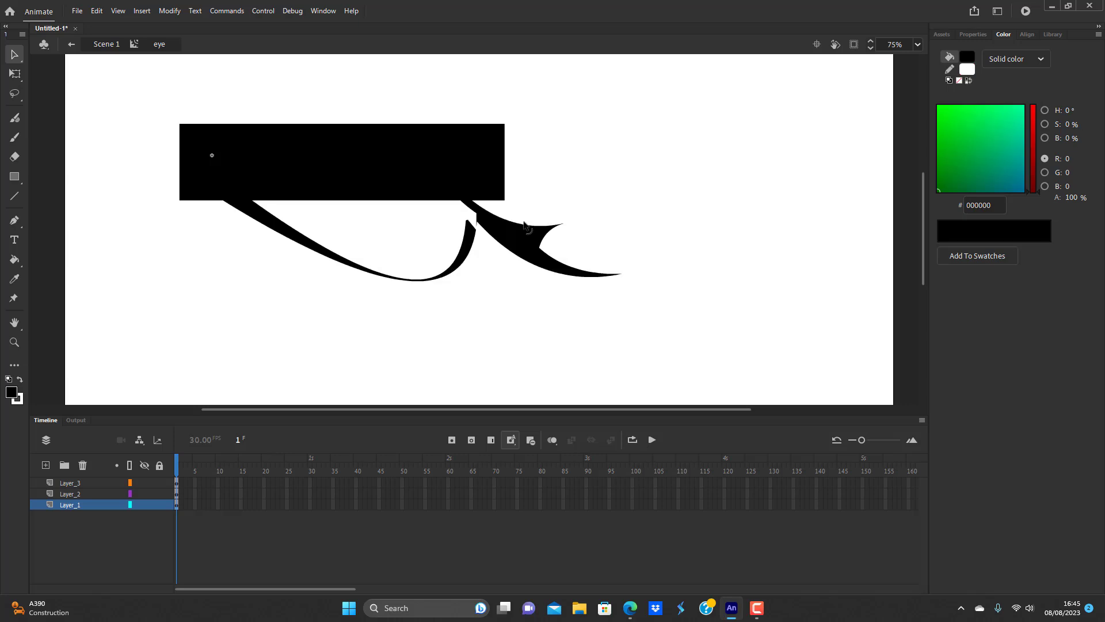
{"action": "left_click", "coordinate": [526, 226]}
{"action": "double_click", "coordinate": [527, 212]}
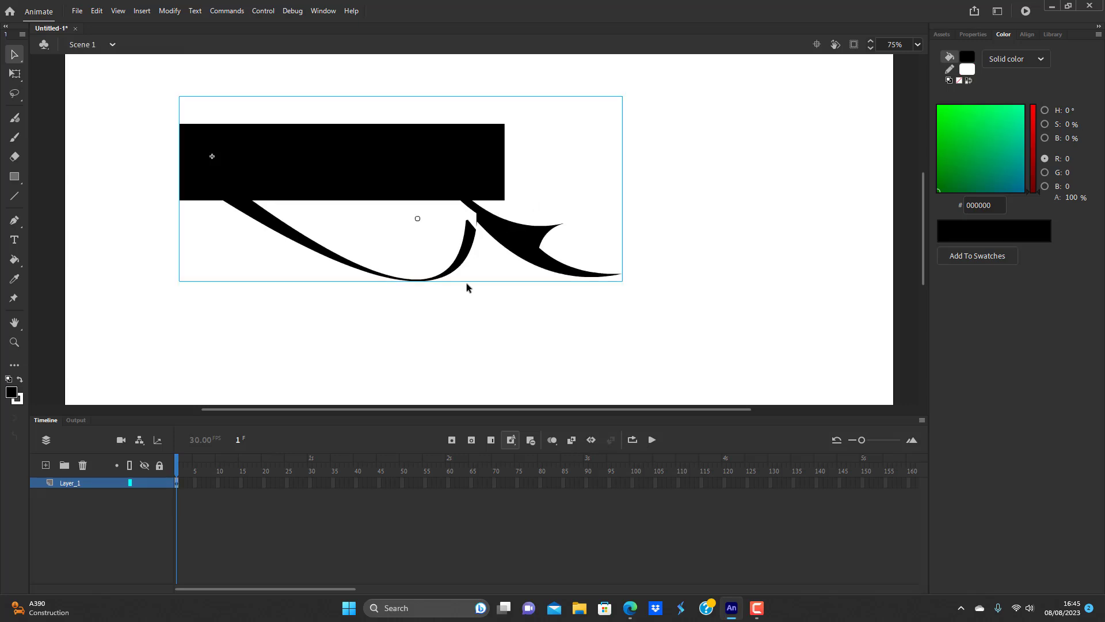
{"action": "left_click", "coordinate": [480, 327]}
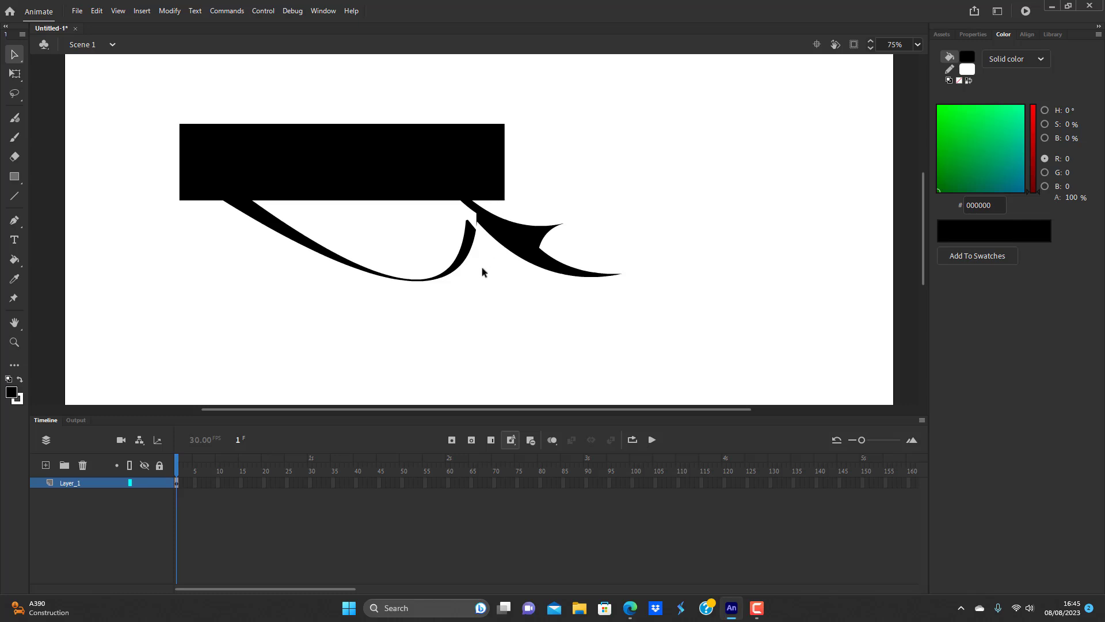
{"action": "double_click", "coordinate": [465, 183]}
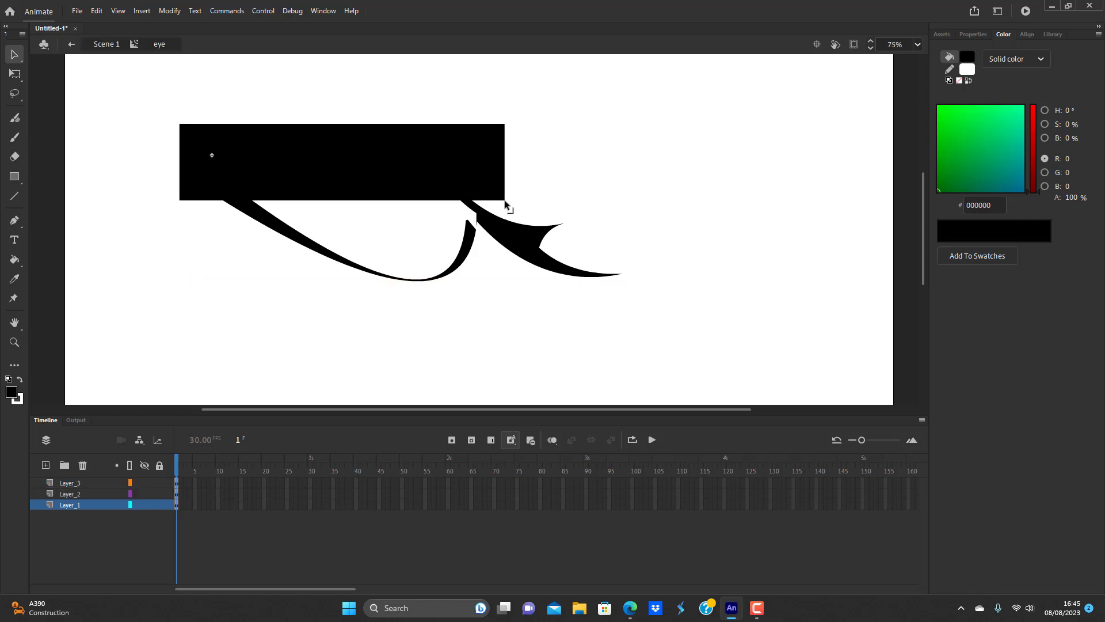
- Reshape the black rectangle into an eyelid by moving its corners and curving its upper and lower edges to follow the eye
{"action": "left_click_drag", "start_coordinate": [505, 202], "coordinate": [541, 249]}
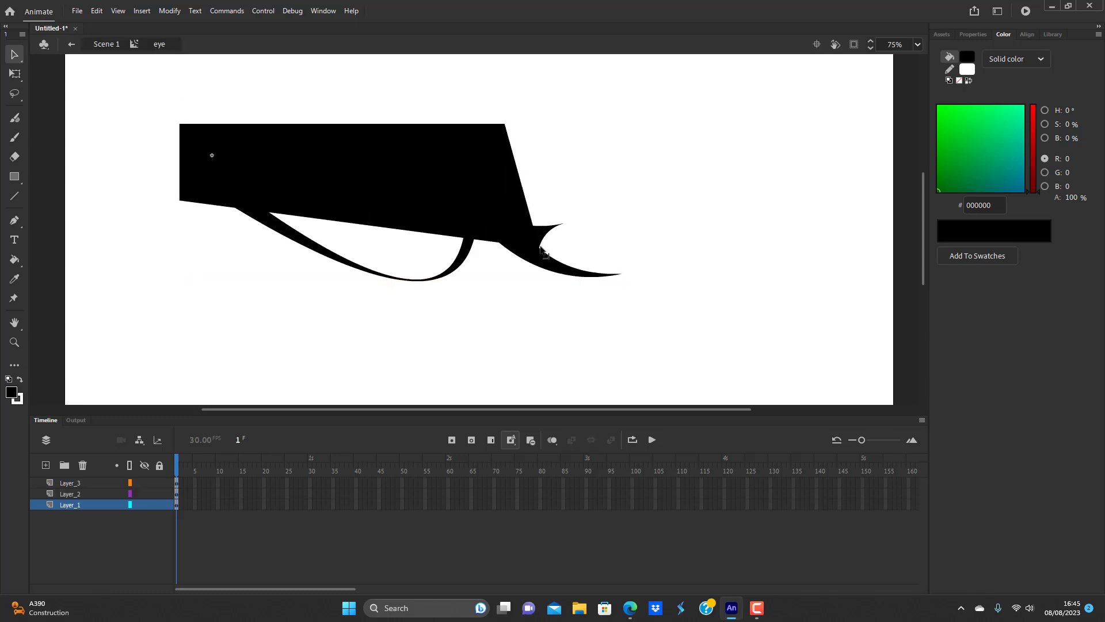
{"action": "left_click_drag", "start_coordinate": [180, 124], "coordinate": [183, 202]}
{"action": "left_click_drag", "start_coordinate": [296, 178], "coordinate": [240, 119]}
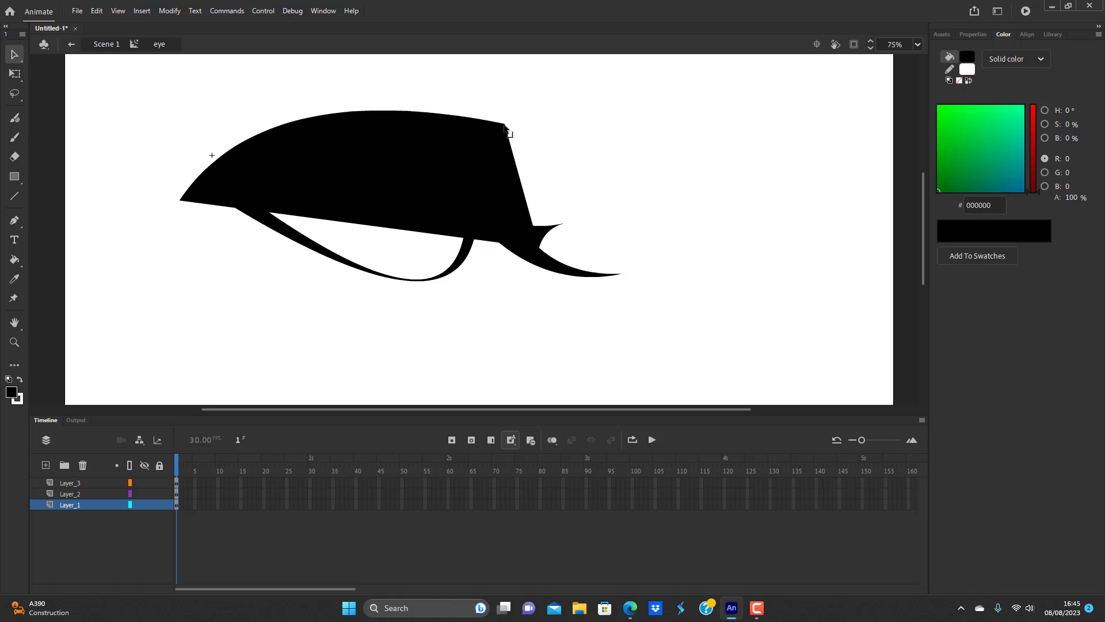
{"action": "left_click_drag", "start_coordinate": [504, 124], "coordinate": [440, 143]}
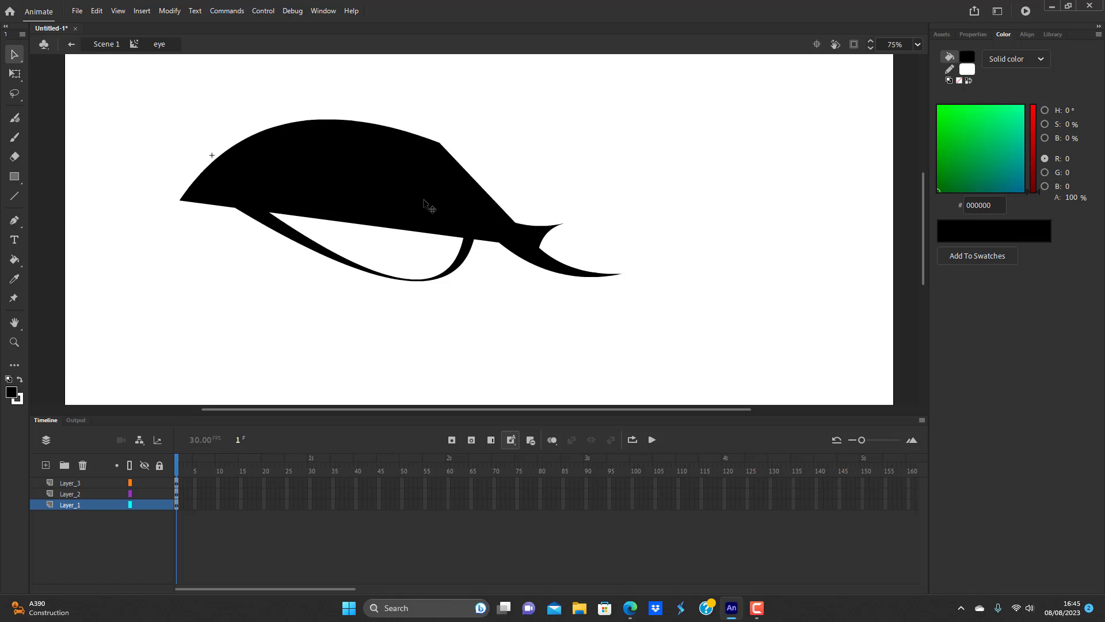
{"action": "left_click_drag", "start_coordinate": [417, 231], "coordinate": [418, 194]}
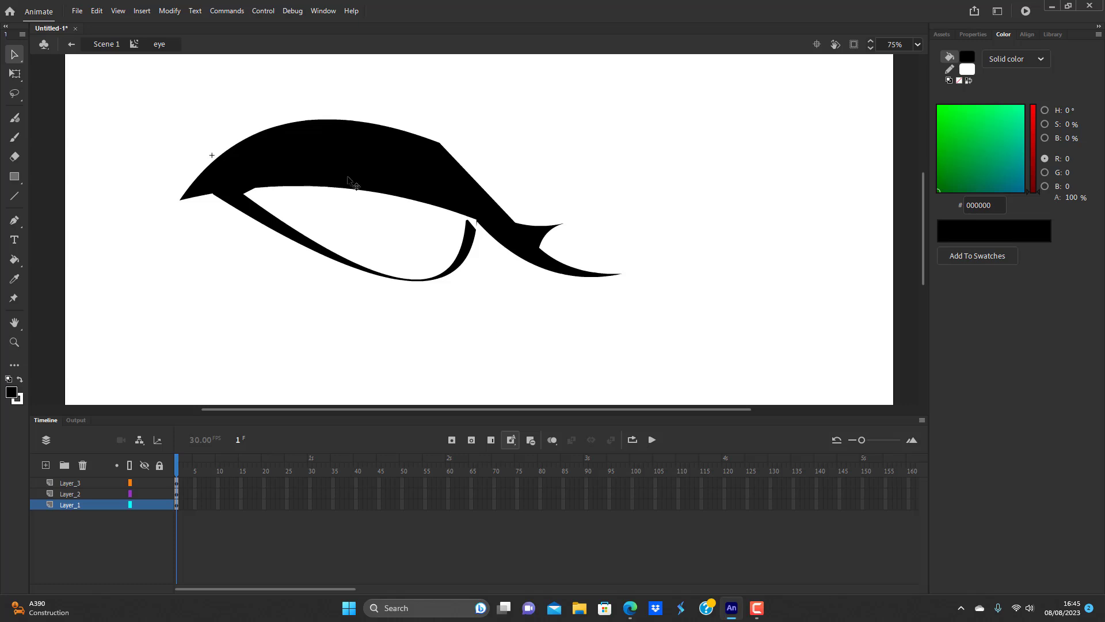
- Convert the eyelid shape to a movie clip symbol named eye_lid
{"action": "left_click", "coordinate": [390, 166]}
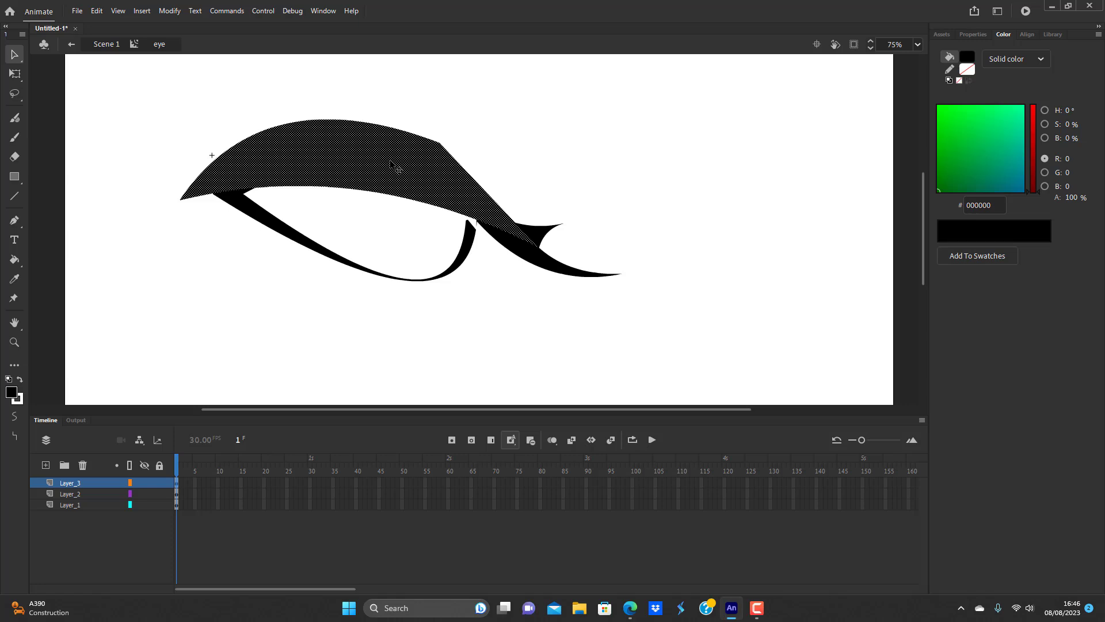
{"action": "key", "text": "F8"}
{"action": "key", "text": "BackSpace"}
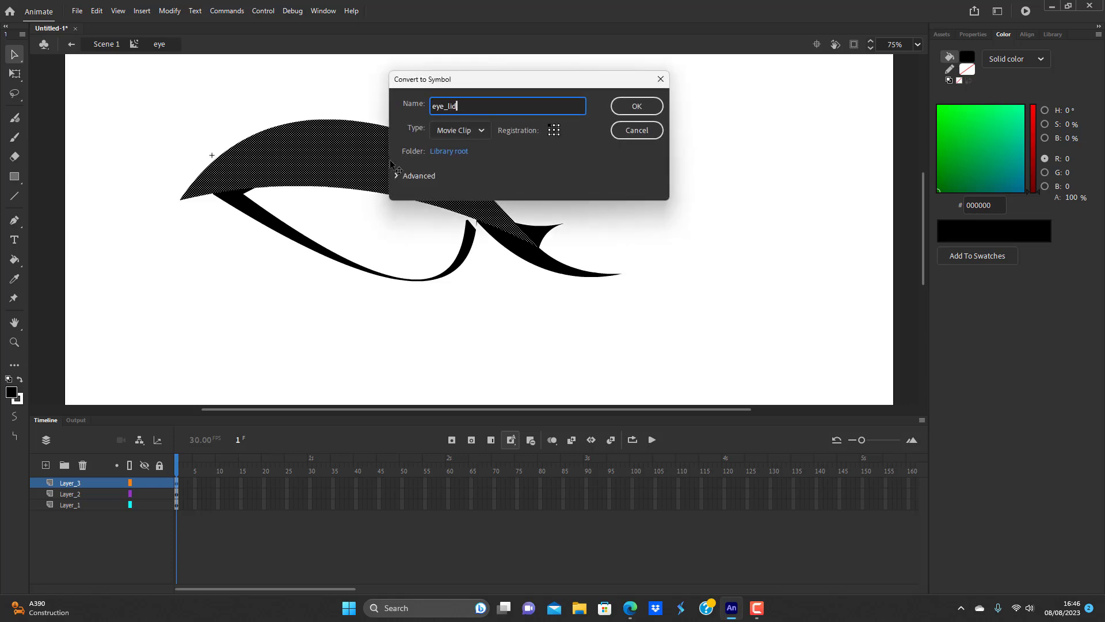
{"action": "key", "text": "Return"}
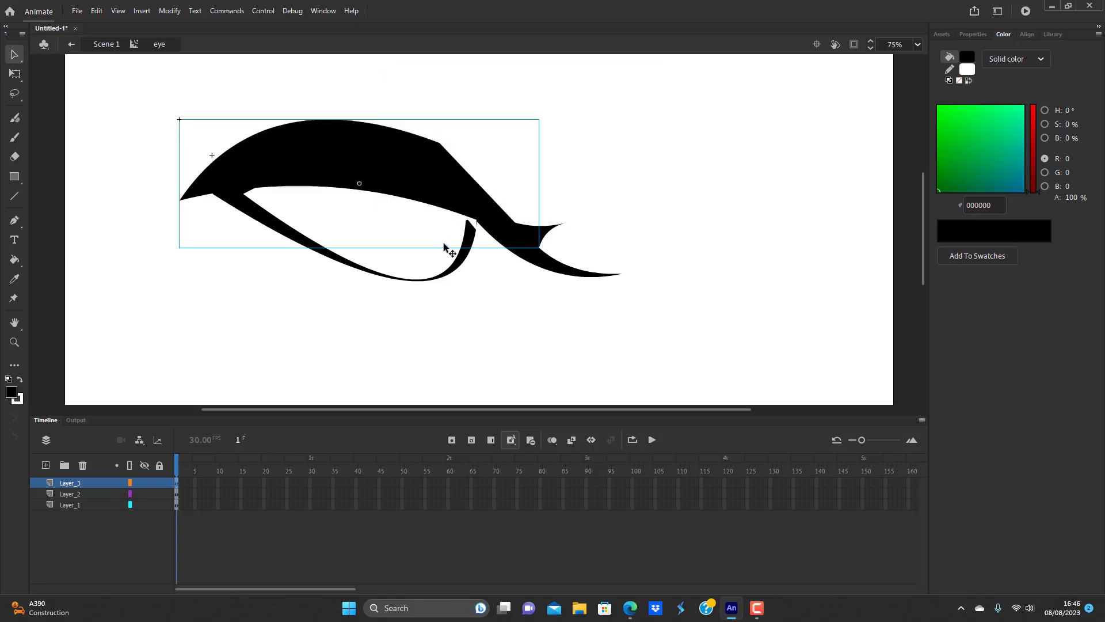
{"action": "left_click", "coordinate": [471, 348]}
- Draw a black circle on a new layer above Layer_2 and position it in the middle of the eye, partly under the eyelid
{"action": "left_click", "coordinate": [69, 495]}
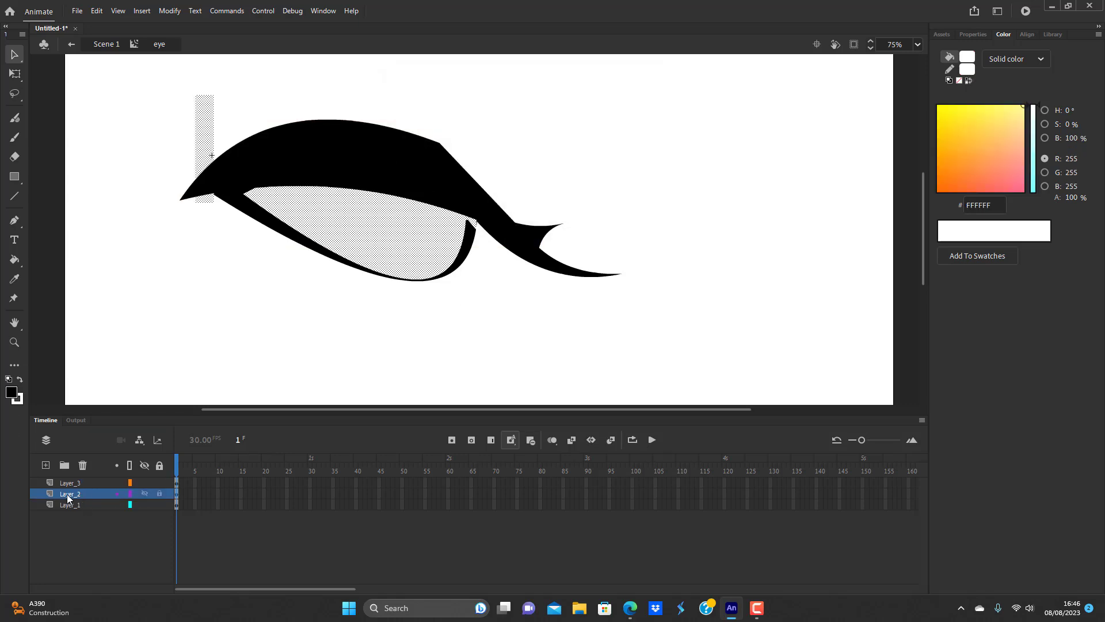
{"action": "left_click", "coordinate": [46, 468]}
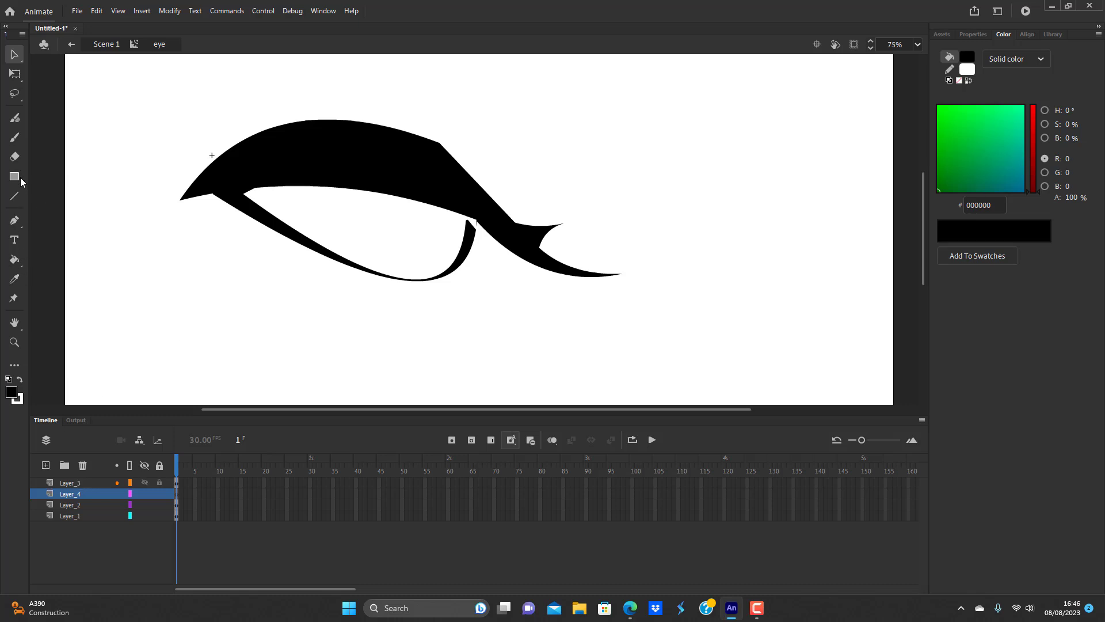
{"action": "left_click_drag", "start_coordinate": [14, 176], "coordinate": [68, 211]}
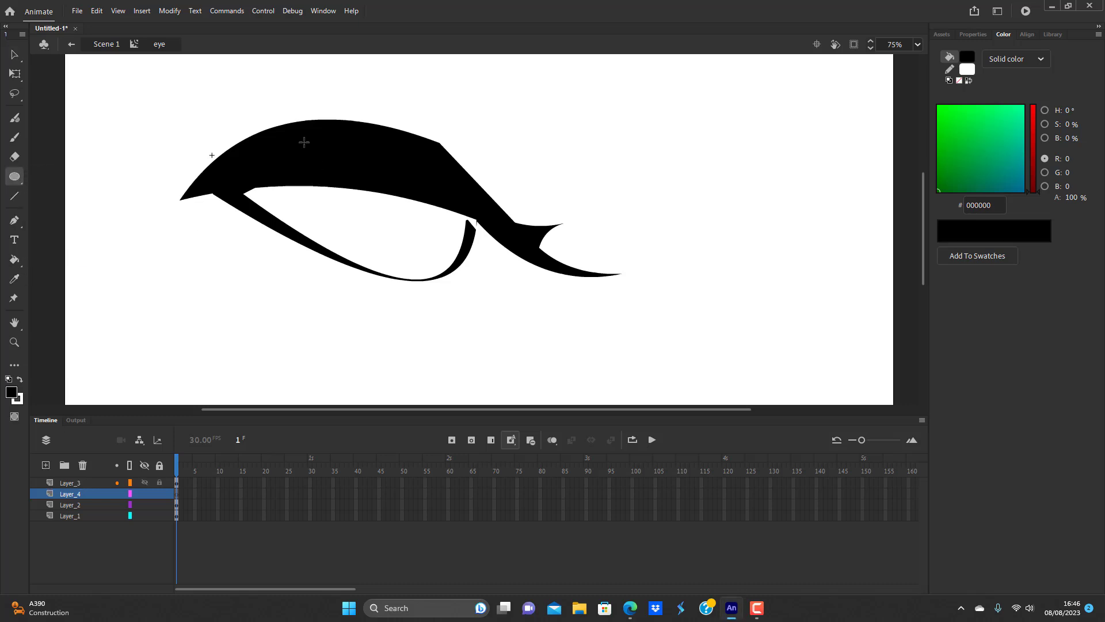
{"action": "left_click_drag", "start_coordinate": [304, 143], "coordinate": [394, 237]}
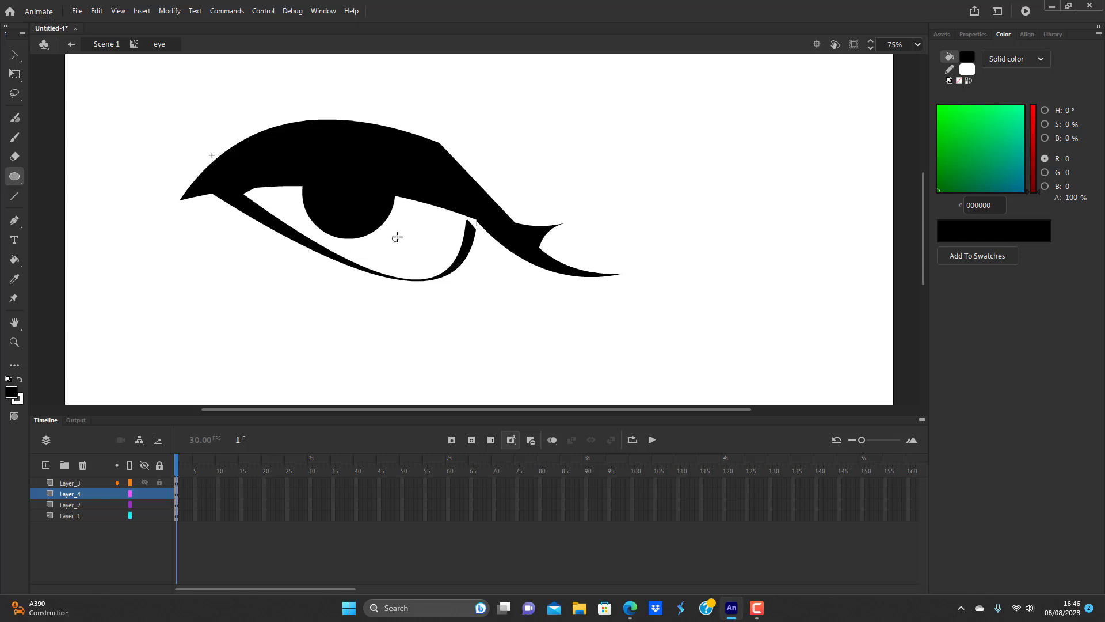
{"action": "left_click", "coordinate": [341, 220]}
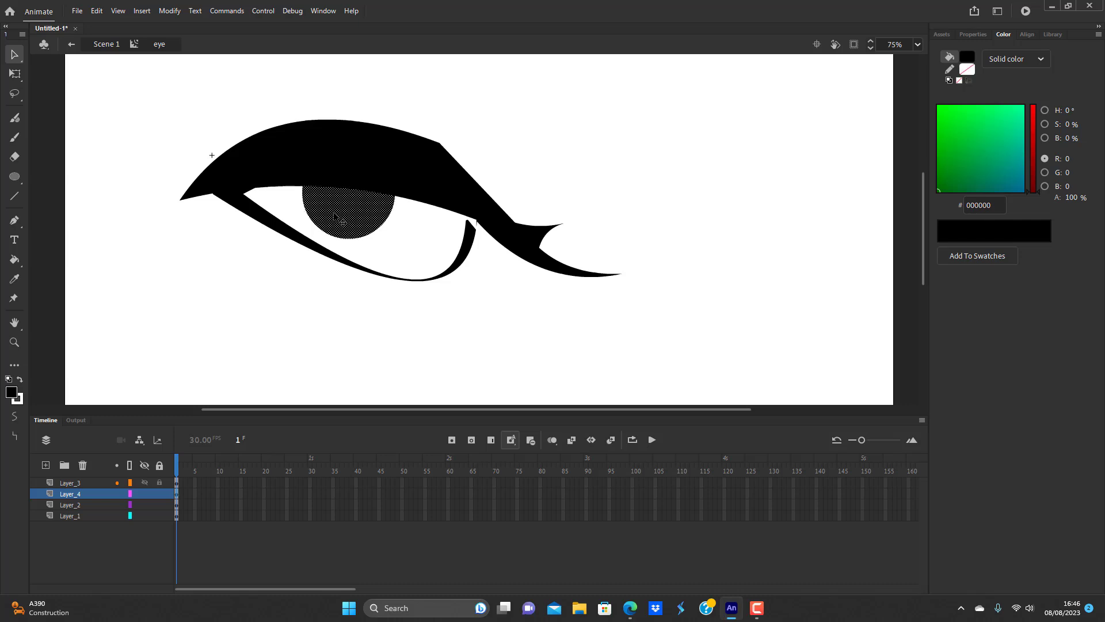
{"action": "left_click_drag", "start_coordinate": [341, 220], "coordinate": [382, 237]}
{"action": "left_click", "coordinate": [394, 260]}
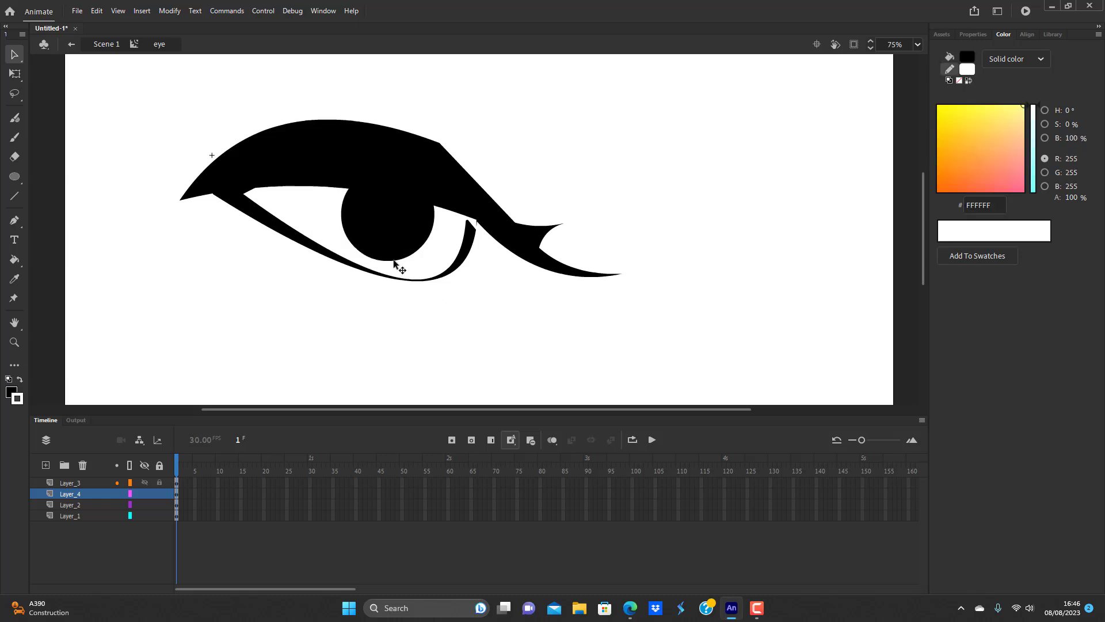
- Convert the black circle to a movie clip symbol named eye pulpil
{"action": "left_click", "coordinate": [396, 233]}
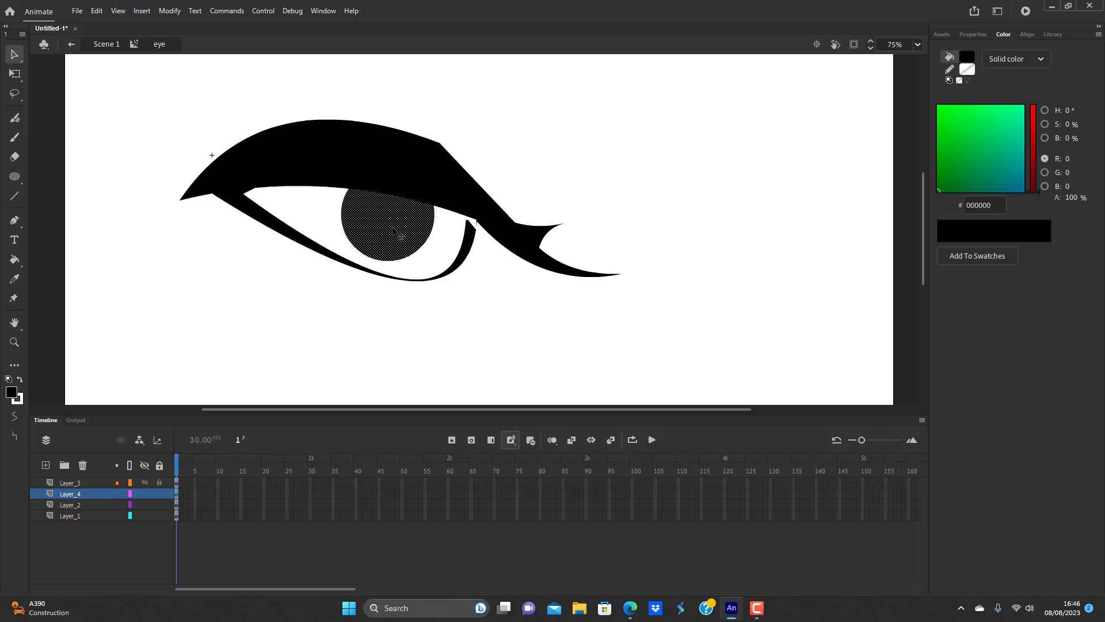
{"action": "key", "text": "F8"}
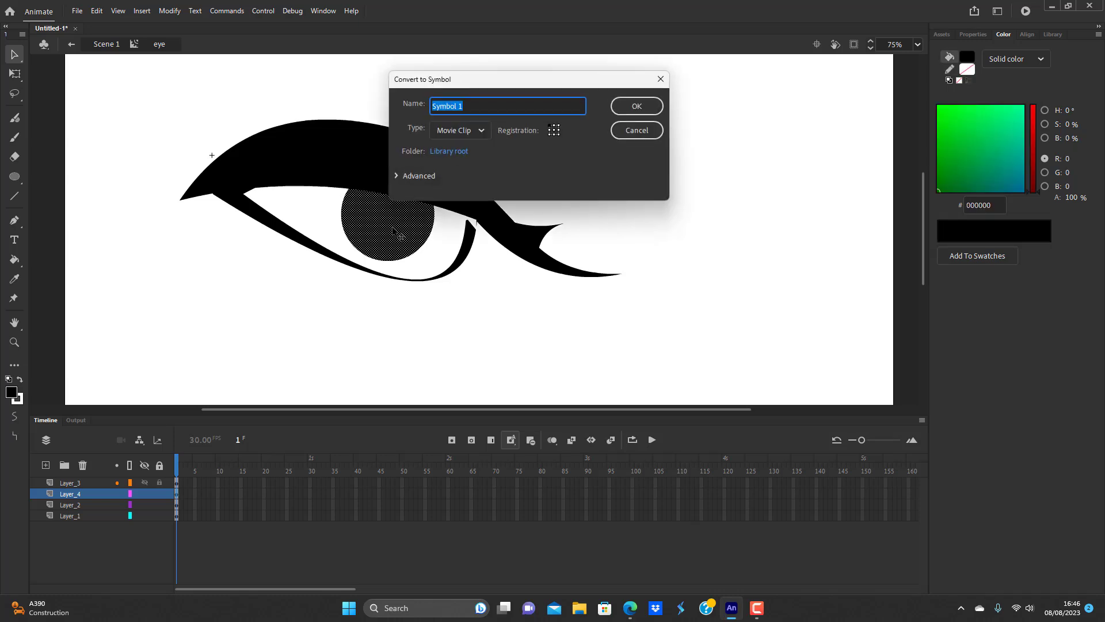
{"action": "type", "text": "ehye"}
{"action": "key", "text": "BackSpace"}
{"action": "key", "text": "BackSpace"}
{"action": "key", "text": "BackSpace"}
{"action": "key", "text": "BackSpace"}
{"action": "type", "text": "eye pulpil"}
{"action": "key", "text": "Return"}
- Inside the eye pulpil symbol, copy the black circle and add three new layers above Layer_1
{"action": "double_click", "coordinate": [394, 229]}
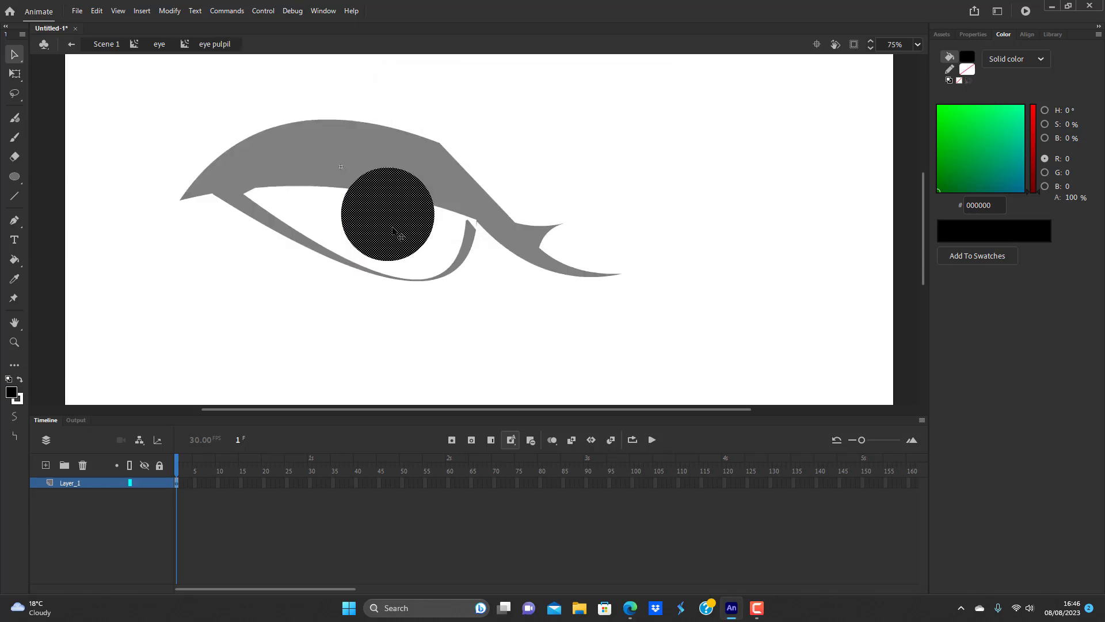
{"action": "left_click", "coordinate": [320, 323]}
{"action": "left_click", "coordinate": [401, 233]}
{"action": "left_click", "coordinate": [46, 465]}
{"action": "left_click", "coordinate": [45, 465]}
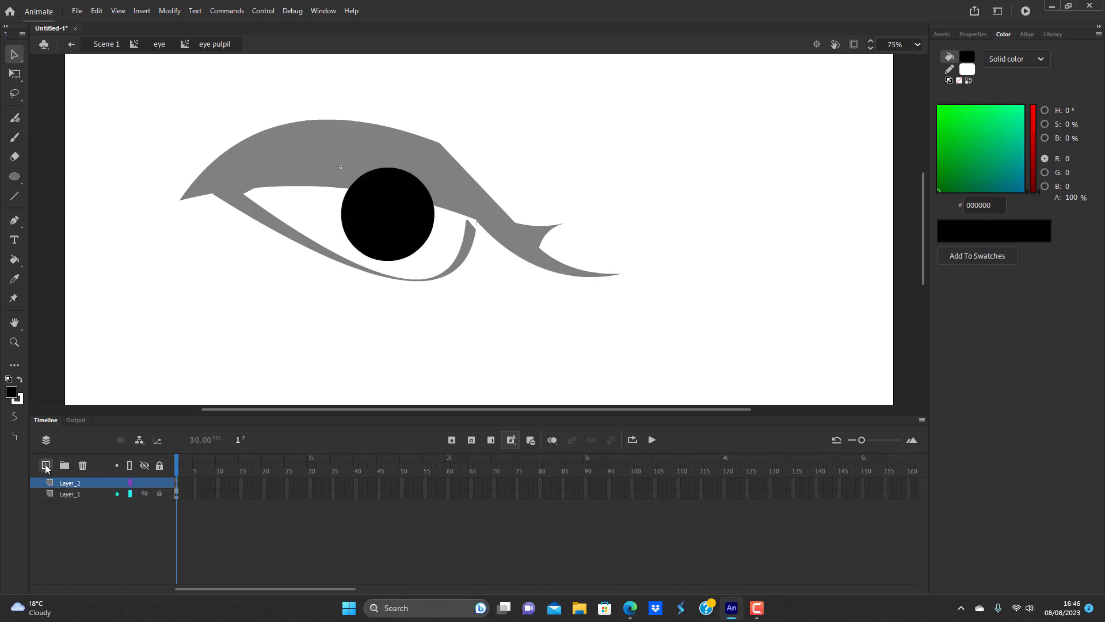
{"action": "left_click", "coordinate": [46, 465]}
- Paste the circle in place on Layer_2, Layer_3 and Layer_4
{"action": "left_click", "coordinate": [75, 505]}
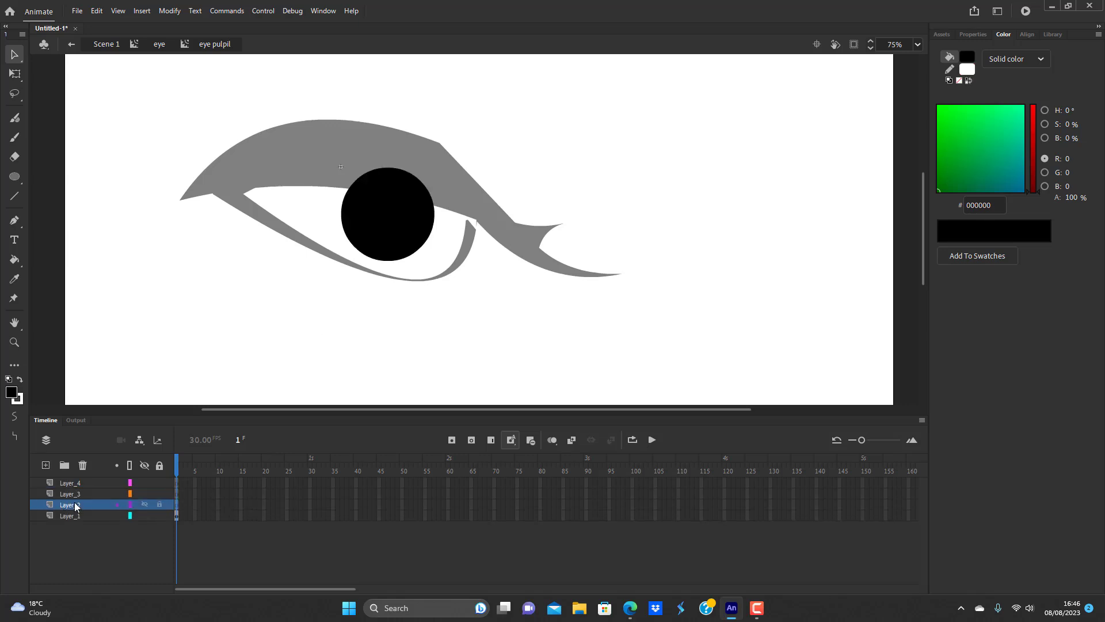
{"action": "key", "text": "ctrl+a"}
{"action": "left_click", "coordinate": [75, 494]}
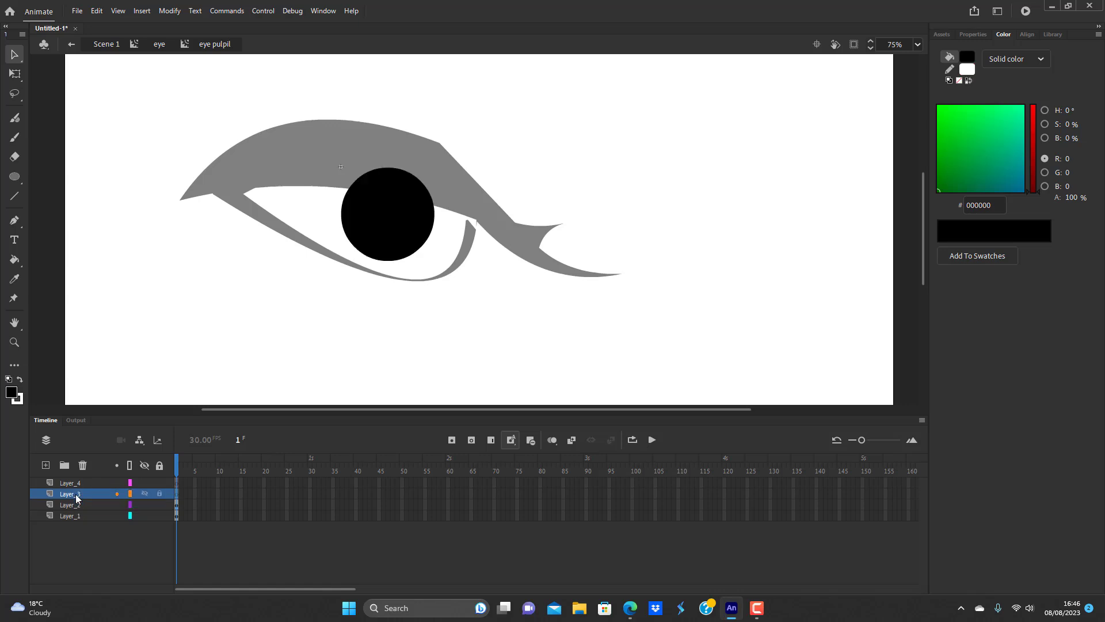
{"action": "key", "text": "ctrl+a"}
{"action": "left_click", "coordinate": [80, 484]}
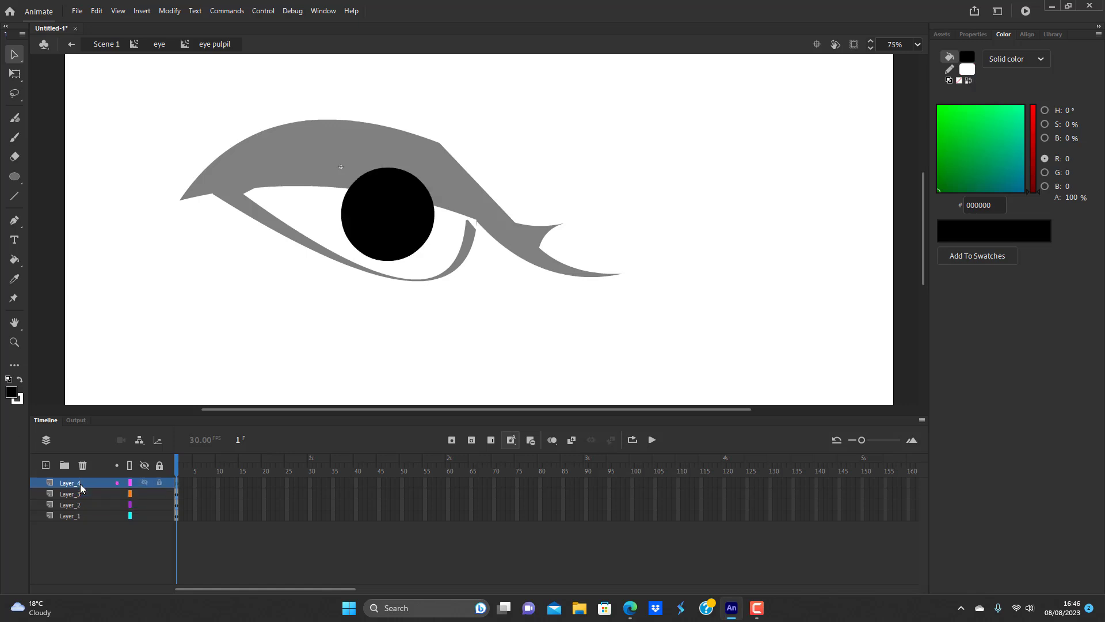
{"action": "key", "text": "ctrl+a"}
{"action": "left_click", "coordinate": [139, 360]}
- Expand the fill of the circle on Layer_1 by 8 px
{"action": "left_click", "coordinate": [75, 515]}
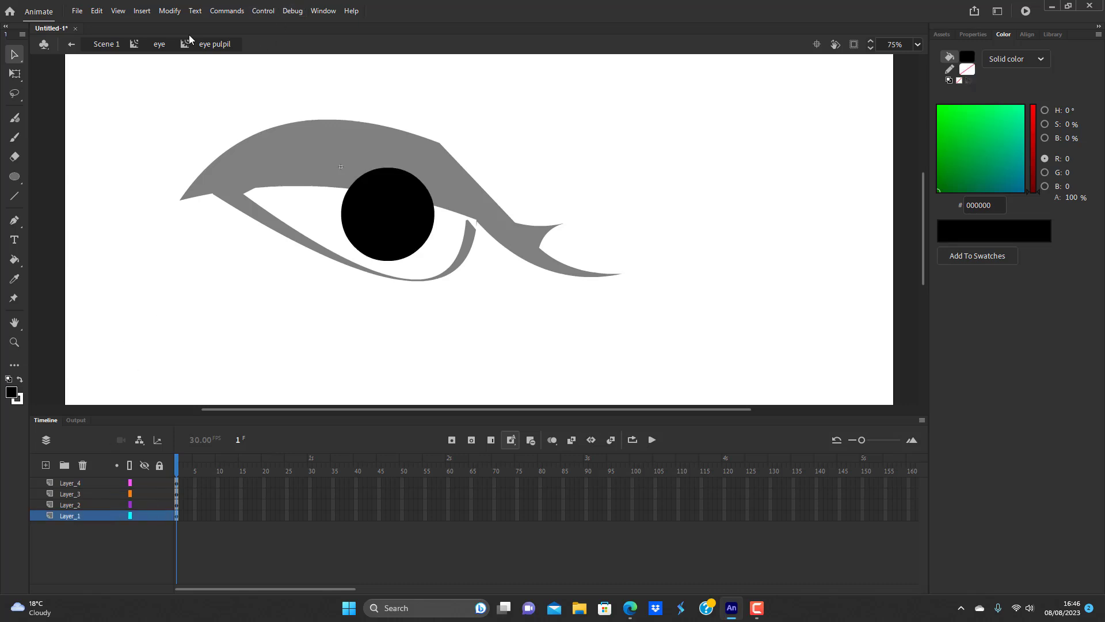
{"action": "left_click", "coordinate": [171, 11]}
{"action": "mouse_move", "coordinate": [230, 126]}
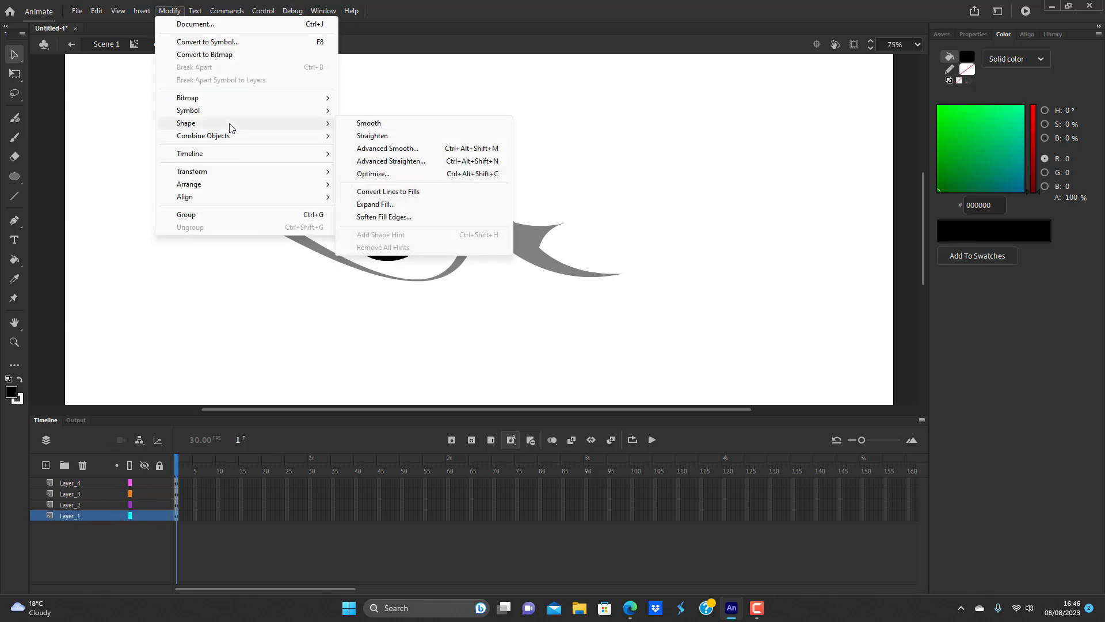
{"action": "left_click", "coordinate": [389, 203]}
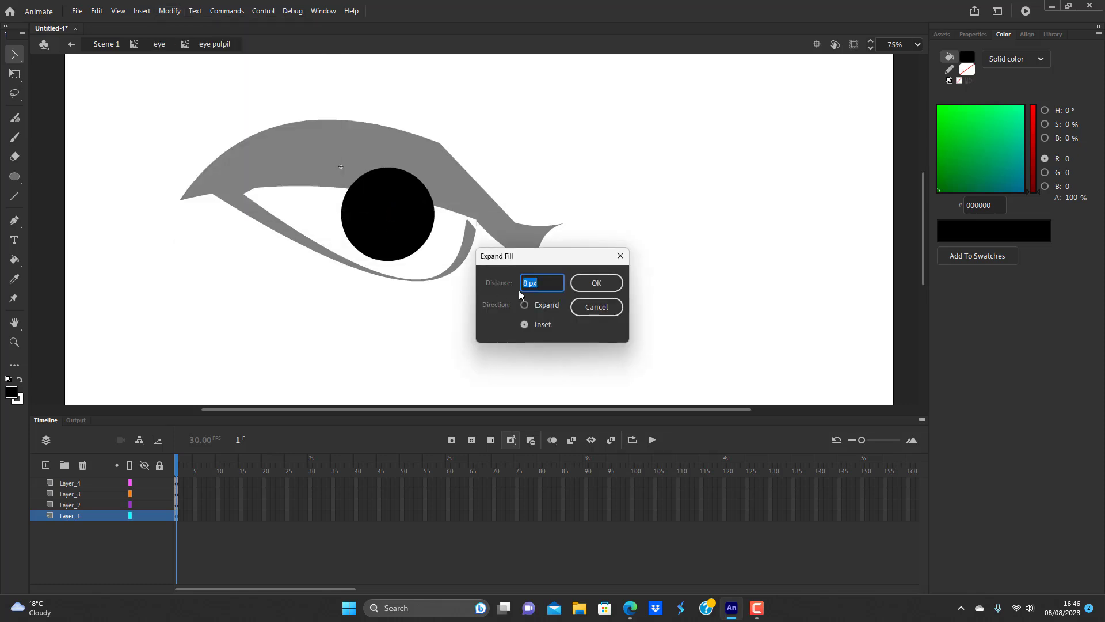
{"action": "left_click", "coordinate": [525, 304]}
{"action": "left_click", "coordinate": [592, 282]}
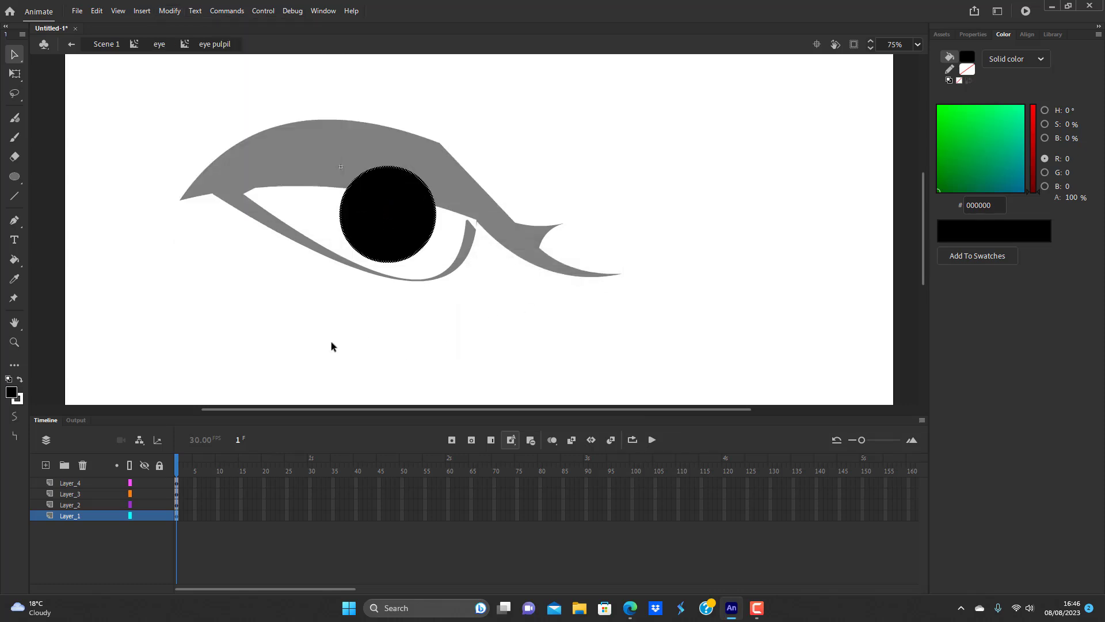
- Inset the fill of the circle on Layer_4 to make it slightly smaller than the circles beneath
{"action": "left_click", "coordinate": [74, 486]}
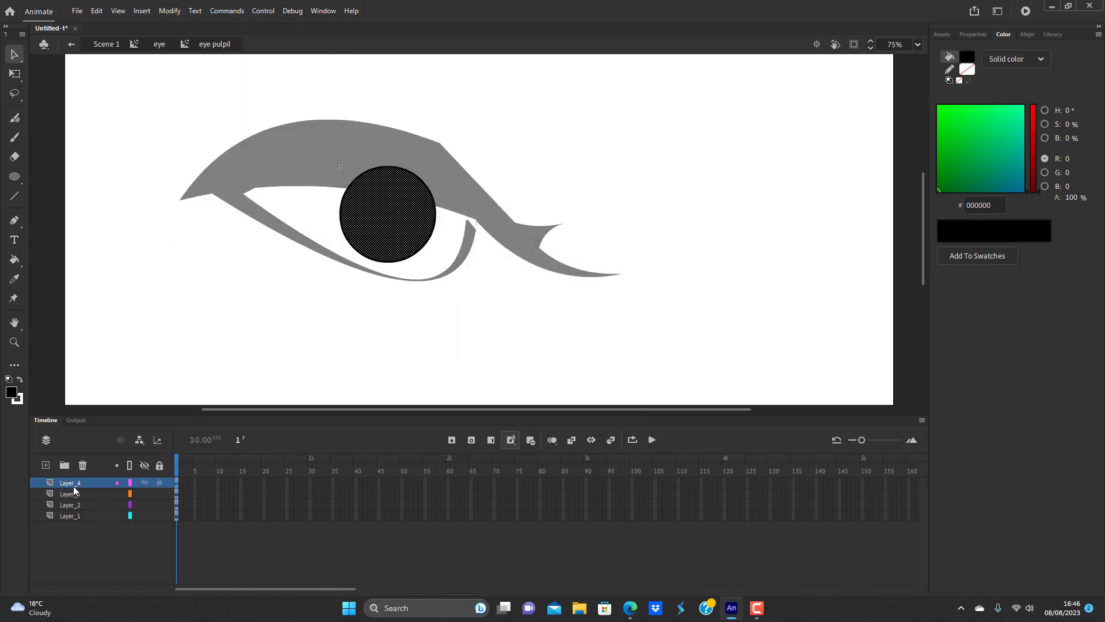
{"action": "left_click", "coordinate": [171, 12]}
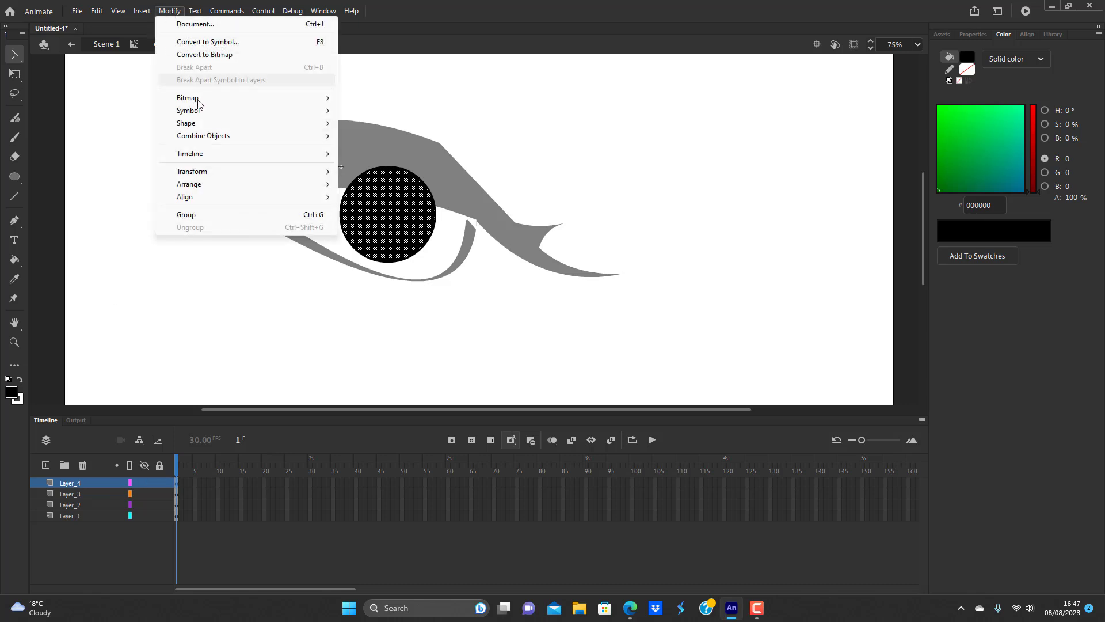
{"action": "mouse_move", "coordinate": [214, 126]}
{"action": "left_click", "coordinate": [410, 203]}
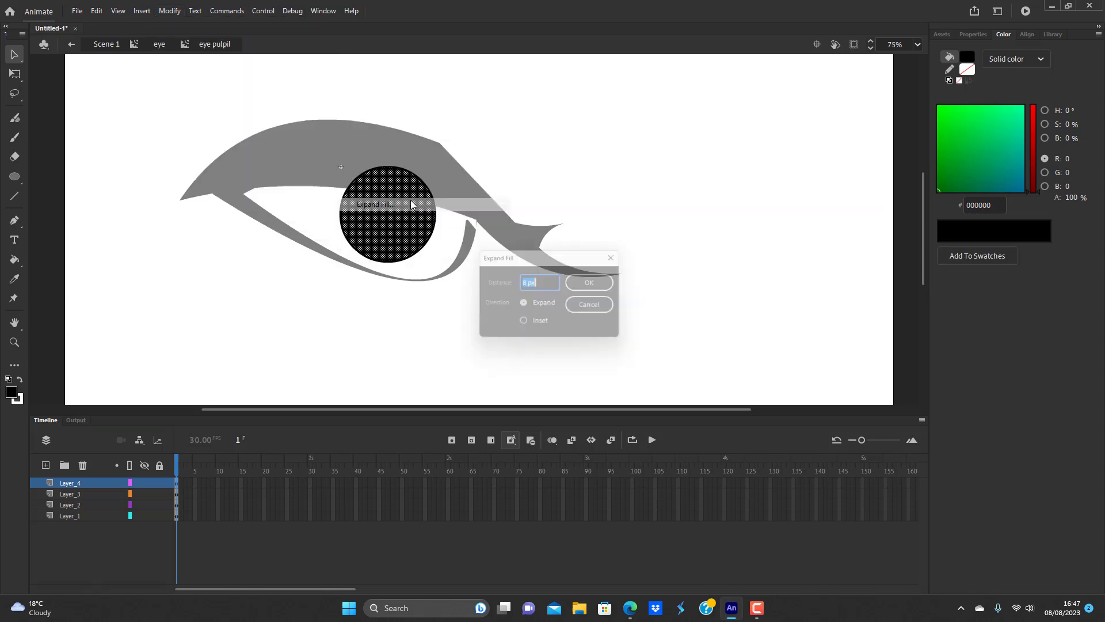
{"action": "left_click", "coordinate": [592, 282]}
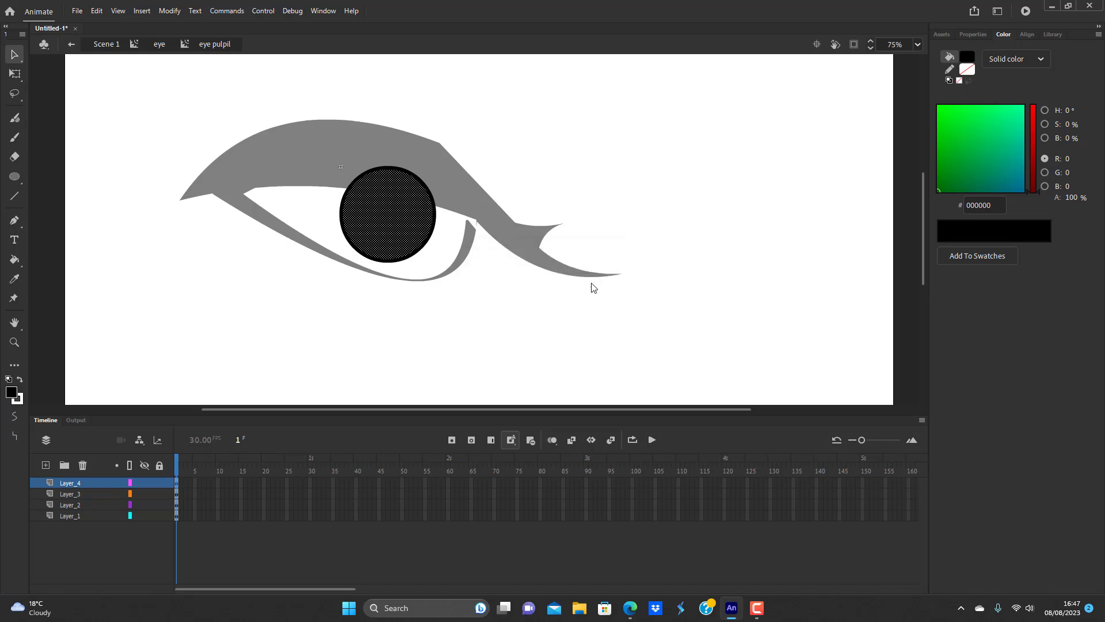
- Nudge the circle on Layer_1 slightly downward so it shows beneath the other circles
{"action": "left_click", "coordinate": [75, 512]}
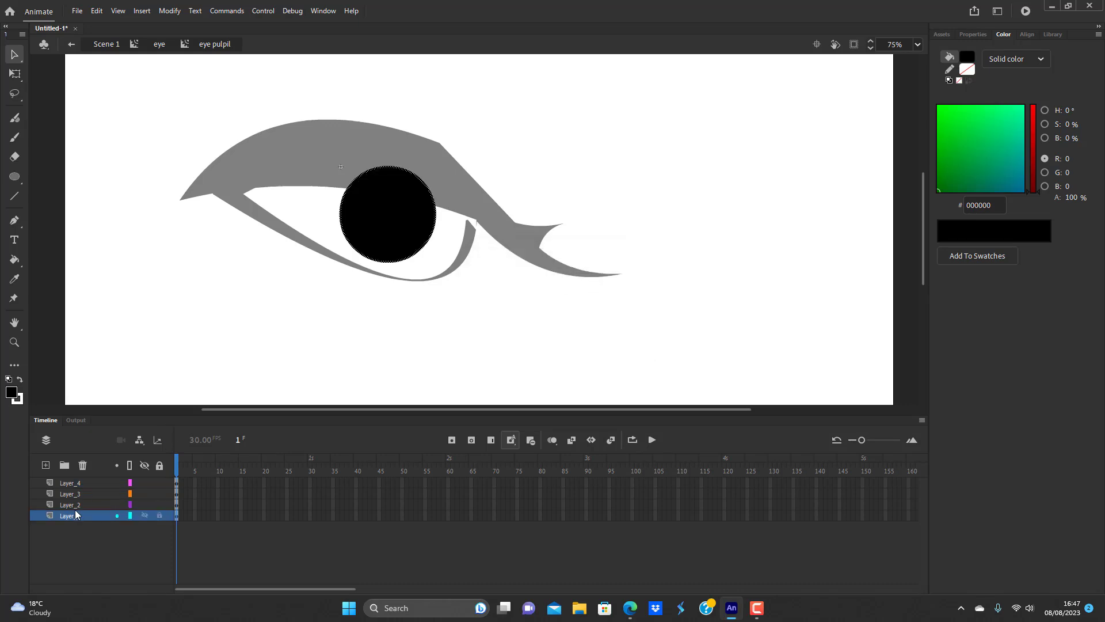
{"action": "key", "text": "Down"}
{"action": "key", "text": "Down"}
{"action": "key", "text": "Down"}
{"action": "key", "text": "Down"}
{"action": "key", "text": "Down"}
{"action": "key", "text": "Down"}
{"action": "key", "text": "Down"}
{"action": "key", "text": "Down"}
{"action": "key", "text": "Down"}
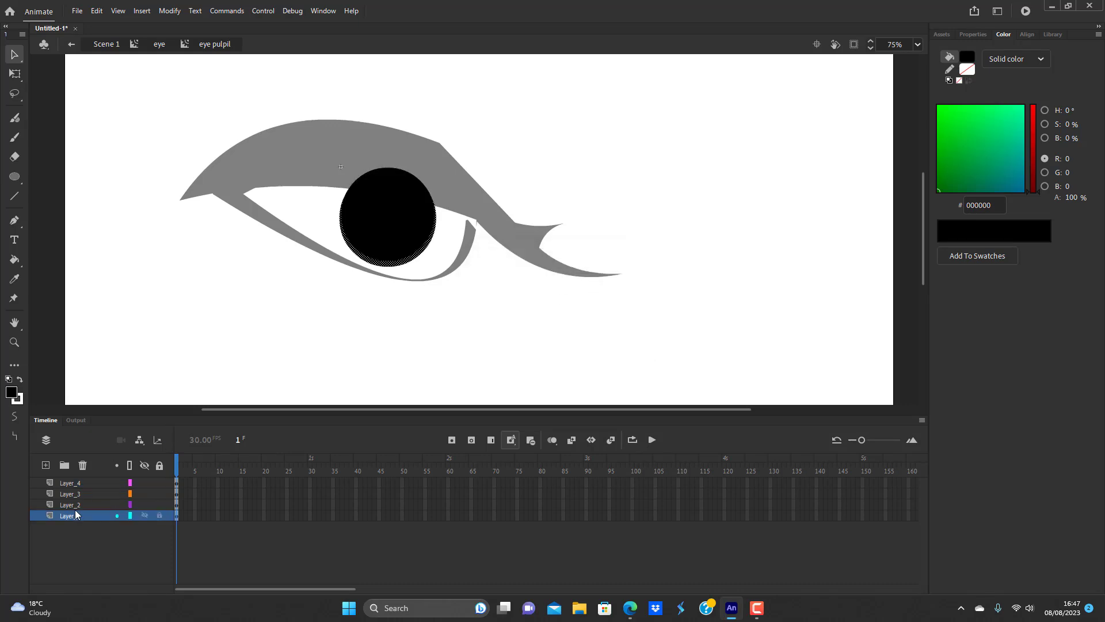
- Set the fill colour of the circle on Layer_3 to teal 009999
{"action": "left_click", "coordinate": [83, 505]}
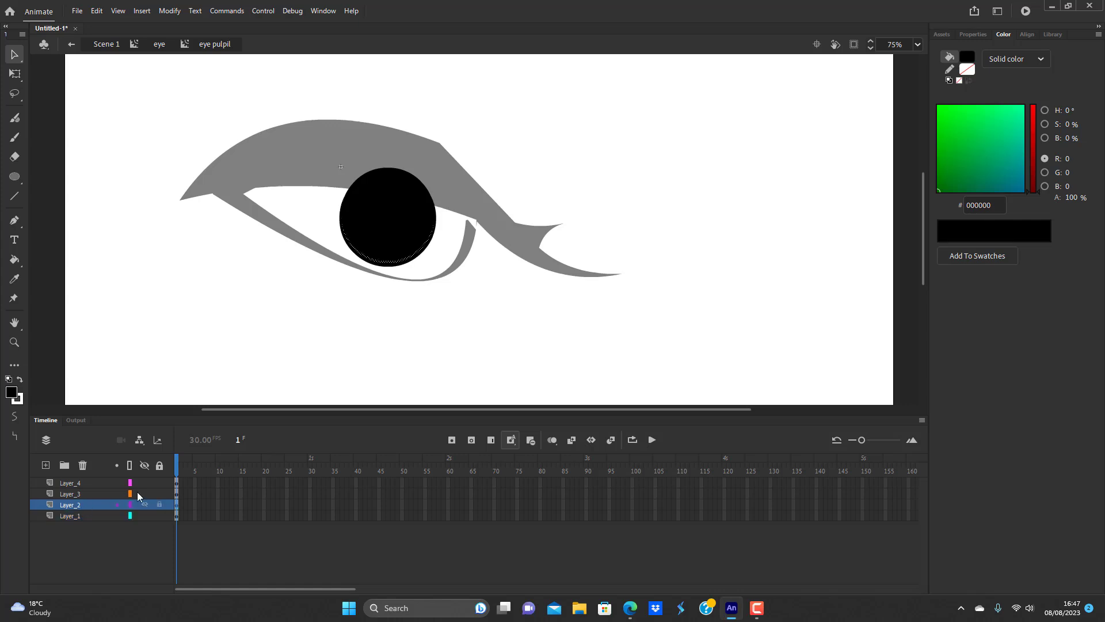
{"action": "left_click", "coordinate": [81, 494]}
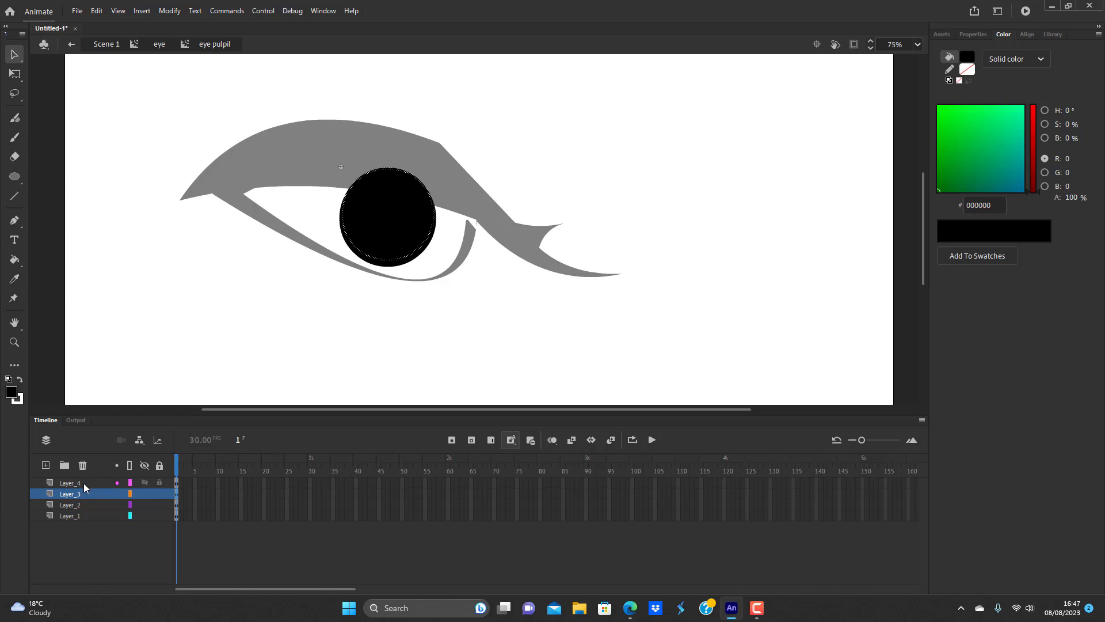
{"action": "left_click", "coordinate": [380, 321]}
{"action": "left_click", "coordinate": [410, 266]}
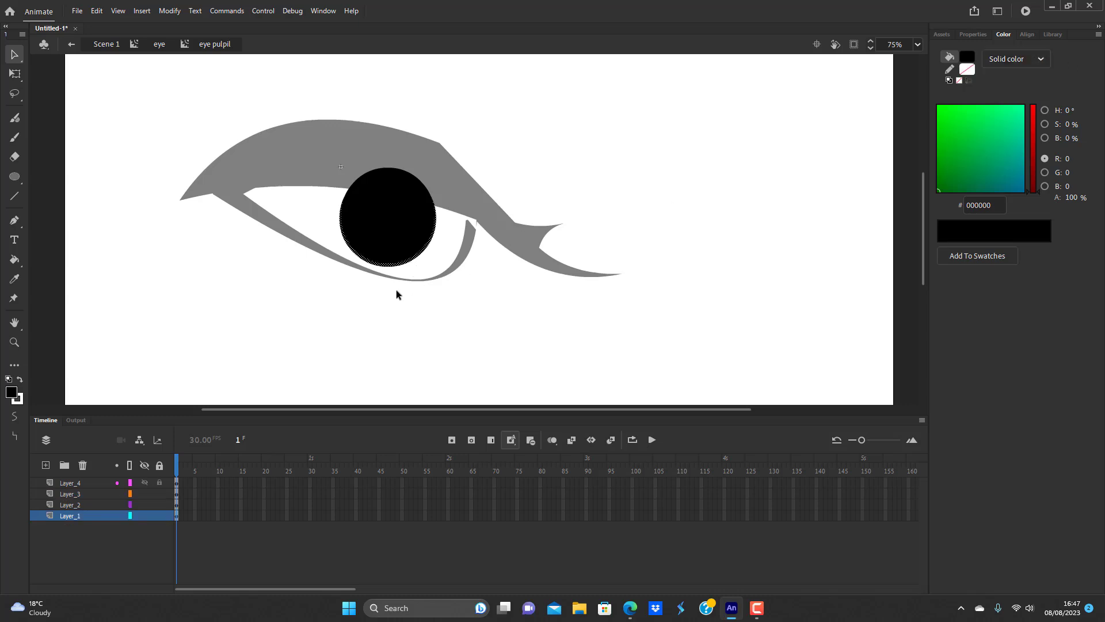
{"action": "left_click", "coordinate": [402, 265]}
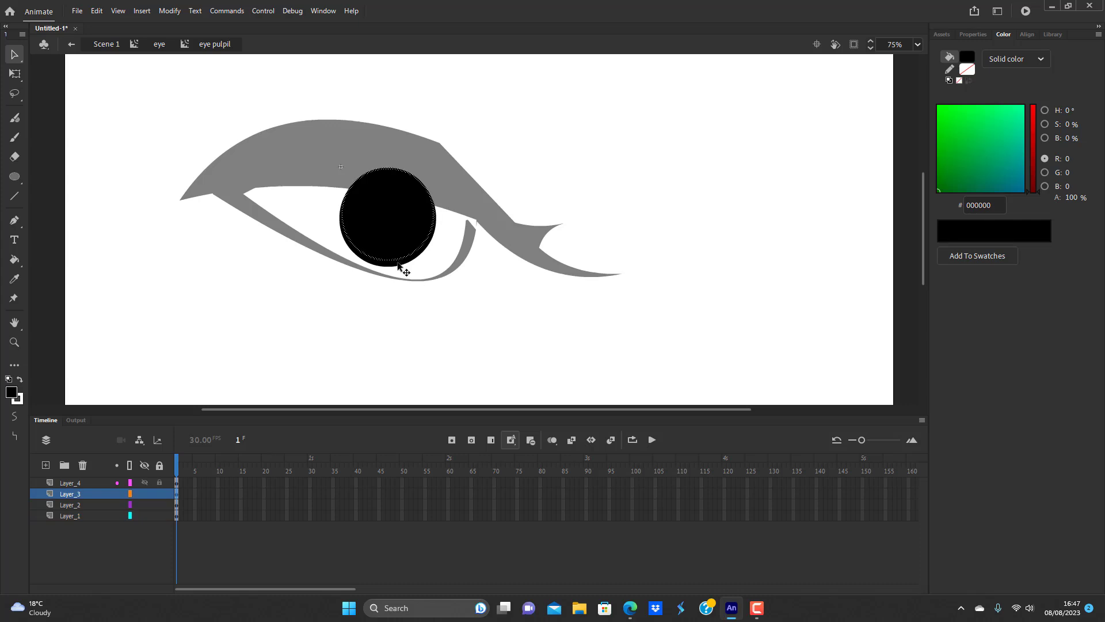
{"action": "left_click", "coordinate": [967, 57]}
{"action": "left_click", "coordinate": [829, 110]}
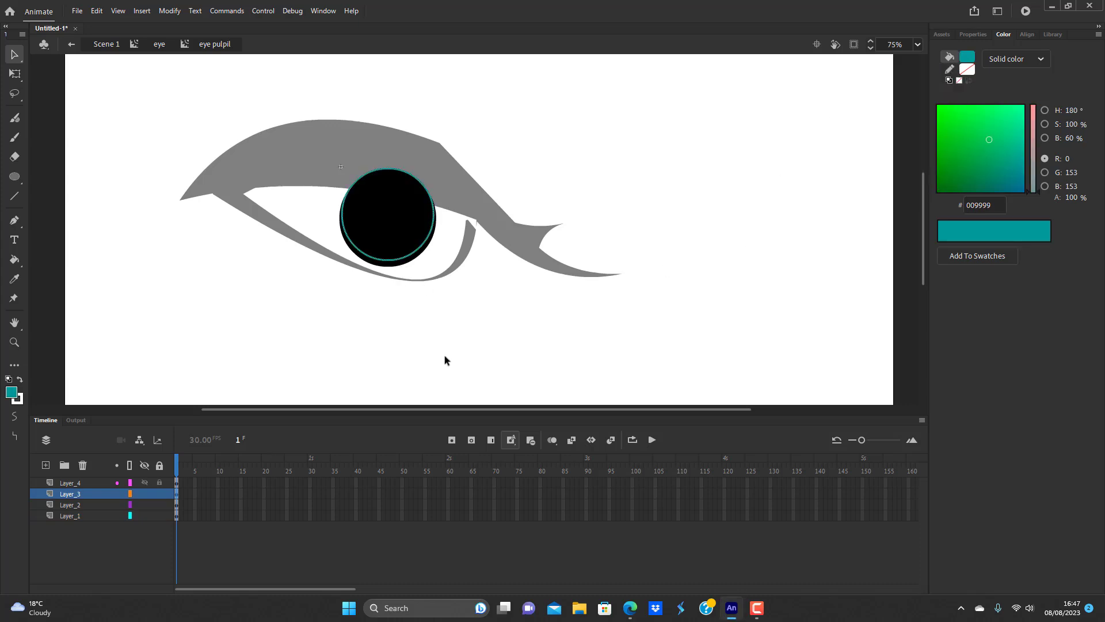
{"action": "left_click", "coordinate": [455, 340]}
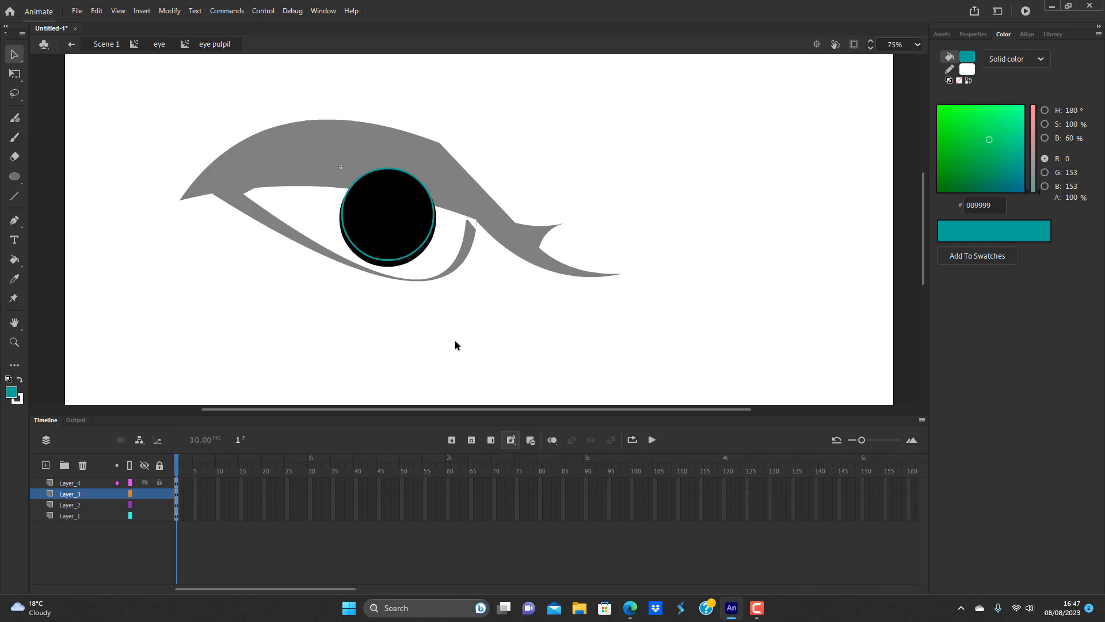
- Give the Layer_4 circle a black-to-white radial gradient fill and enlarge the gradient well beyond the circle's edge
{"action": "left_click", "coordinate": [72, 483]}
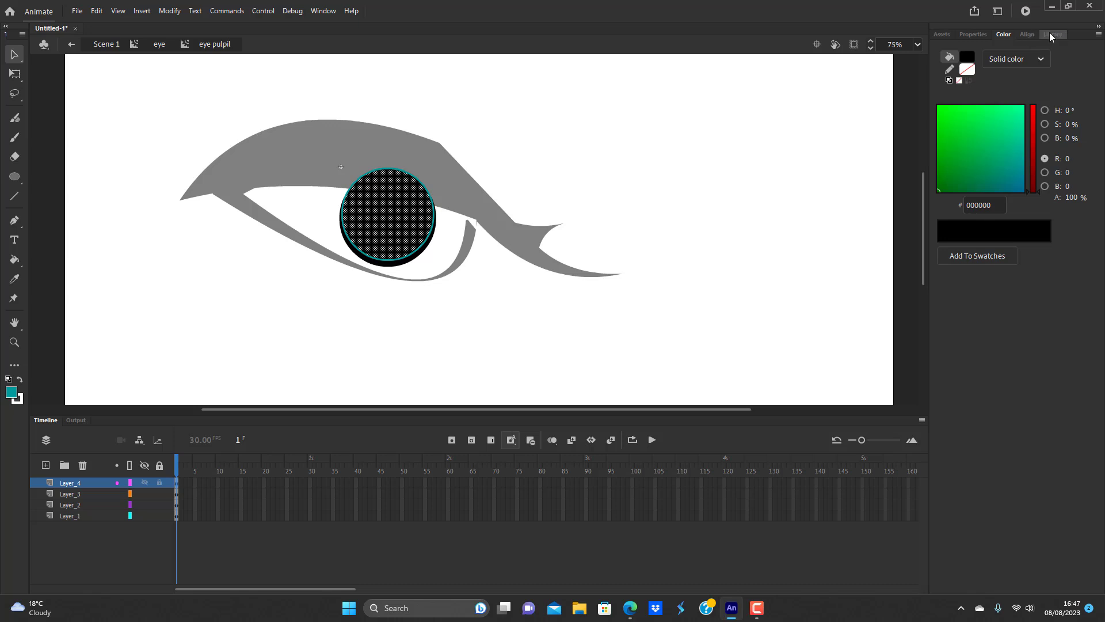
{"action": "left_click", "coordinate": [1041, 59]}
{"action": "left_click", "coordinate": [1028, 129]}
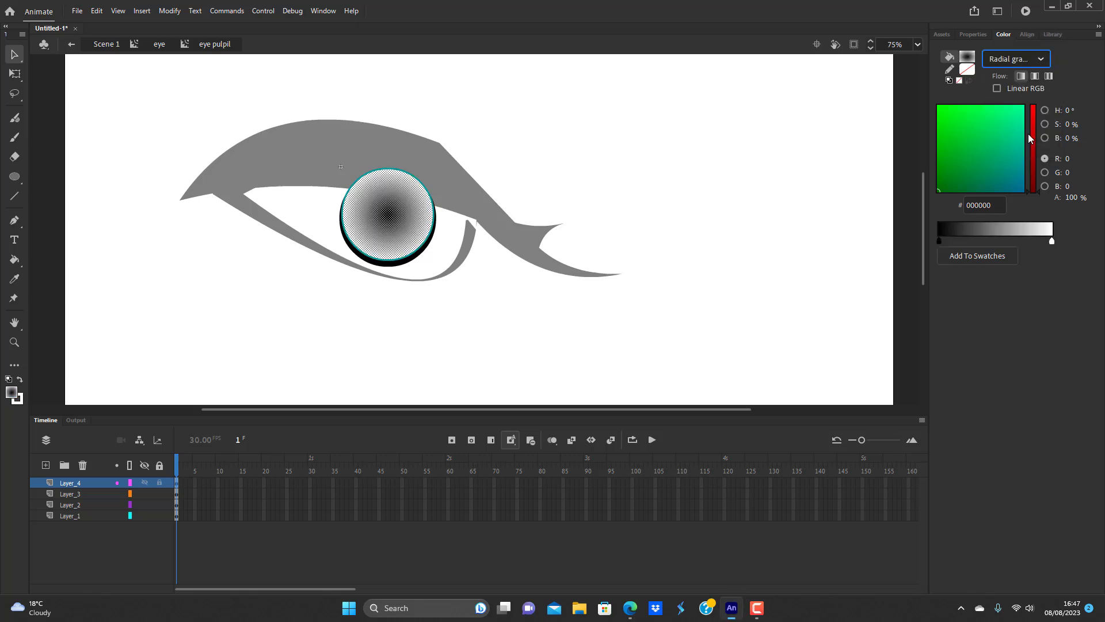
{"action": "left_click", "coordinate": [574, 340]}
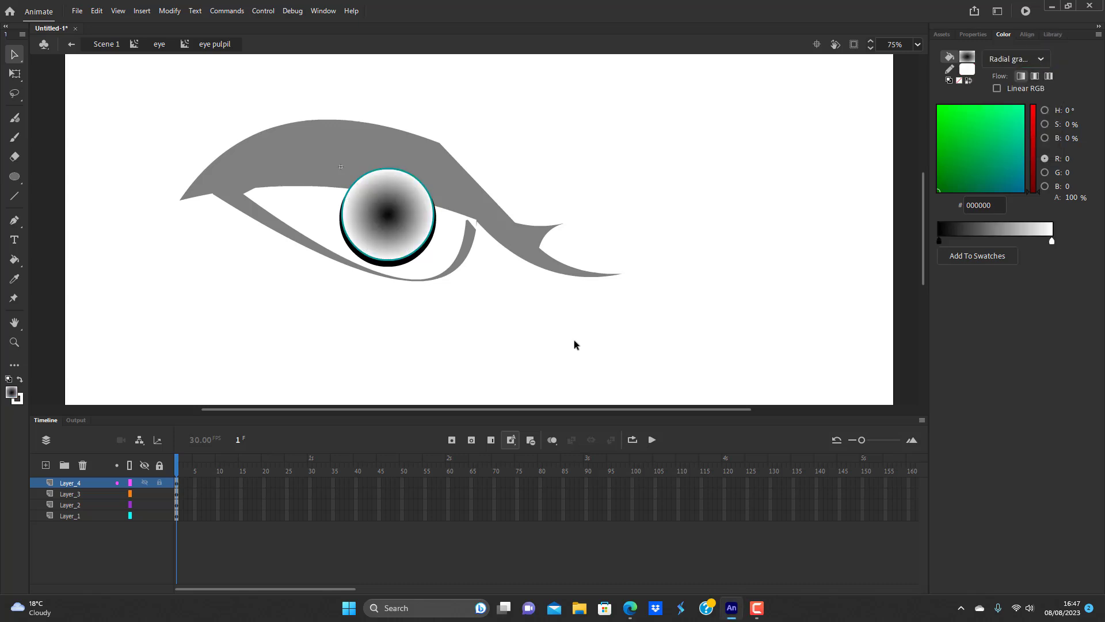
{"action": "left_click", "coordinate": [403, 198]}
{"action": "key", "text": "f"}
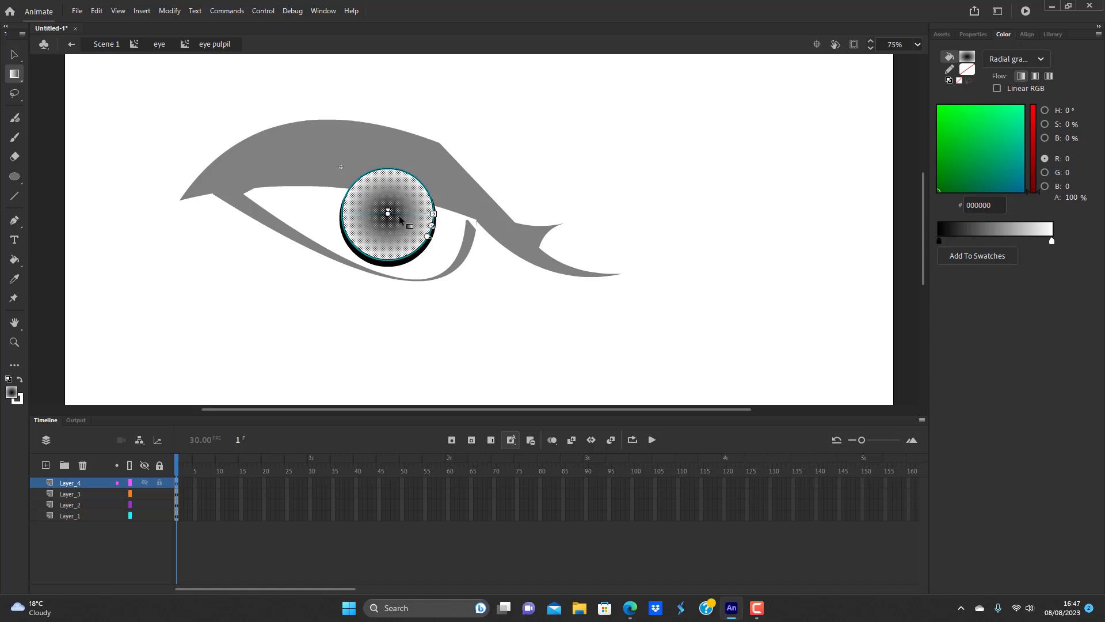
{"action": "left_click_drag", "start_coordinate": [432, 226], "coordinate": [487, 265]}
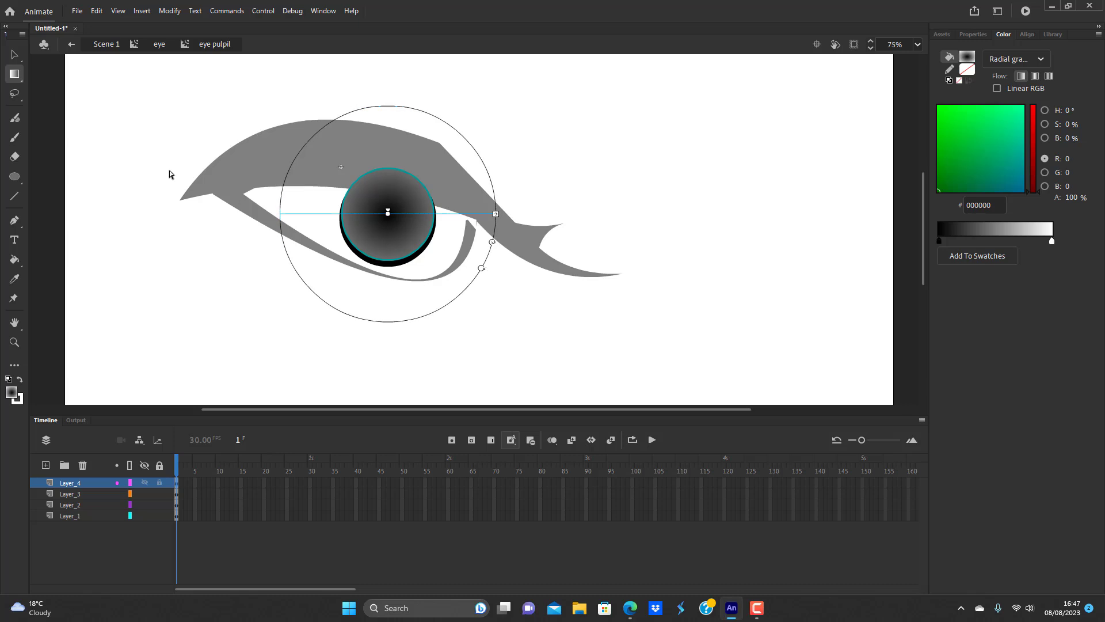
{"action": "left_click", "coordinate": [14, 55]}
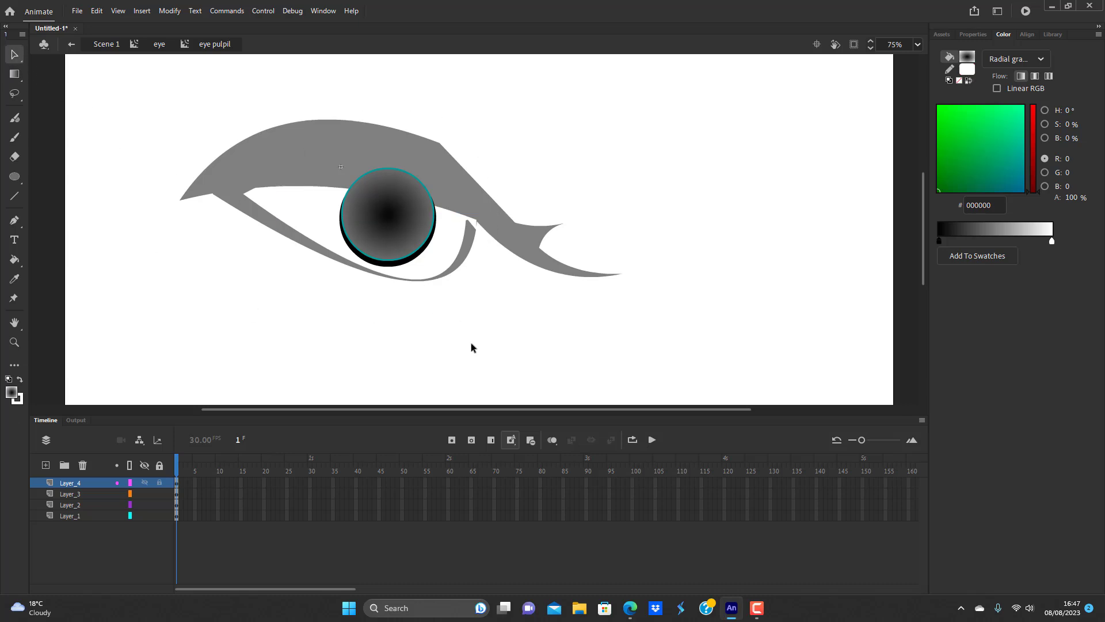
- Shift the gradient's black stop outward, recolour it to 336699, and set the white end stop to 33CCFF
{"action": "left_click", "coordinate": [394, 219]}
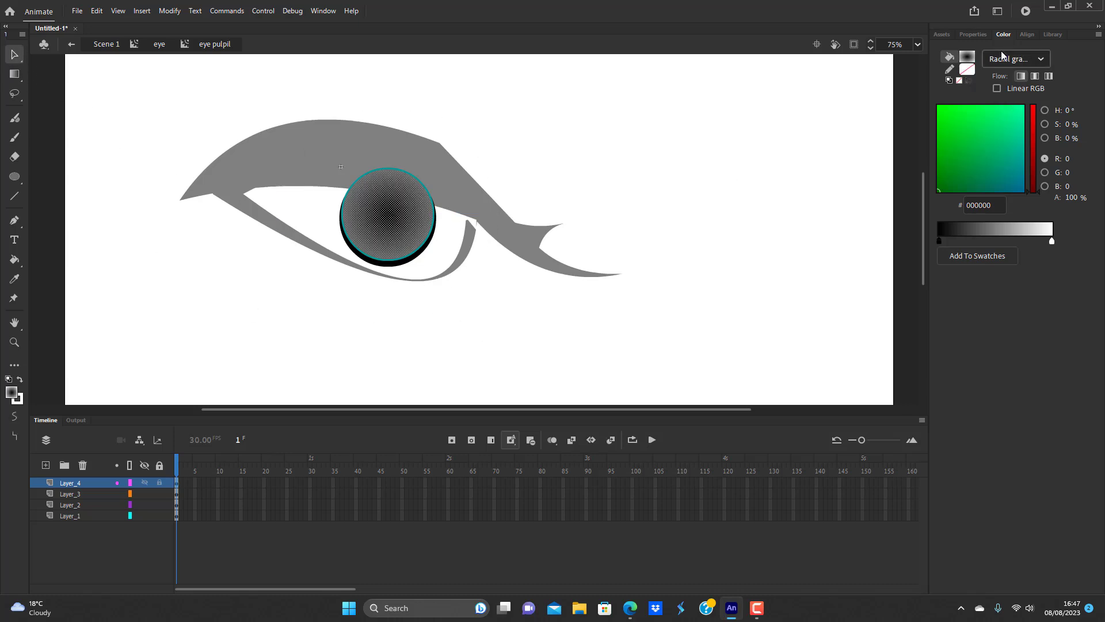
{"action": "left_click_drag", "start_coordinate": [944, 240], "coordinate": [1009, 244]}
{"action": "double_click", "coordinate": [1009, 242]}
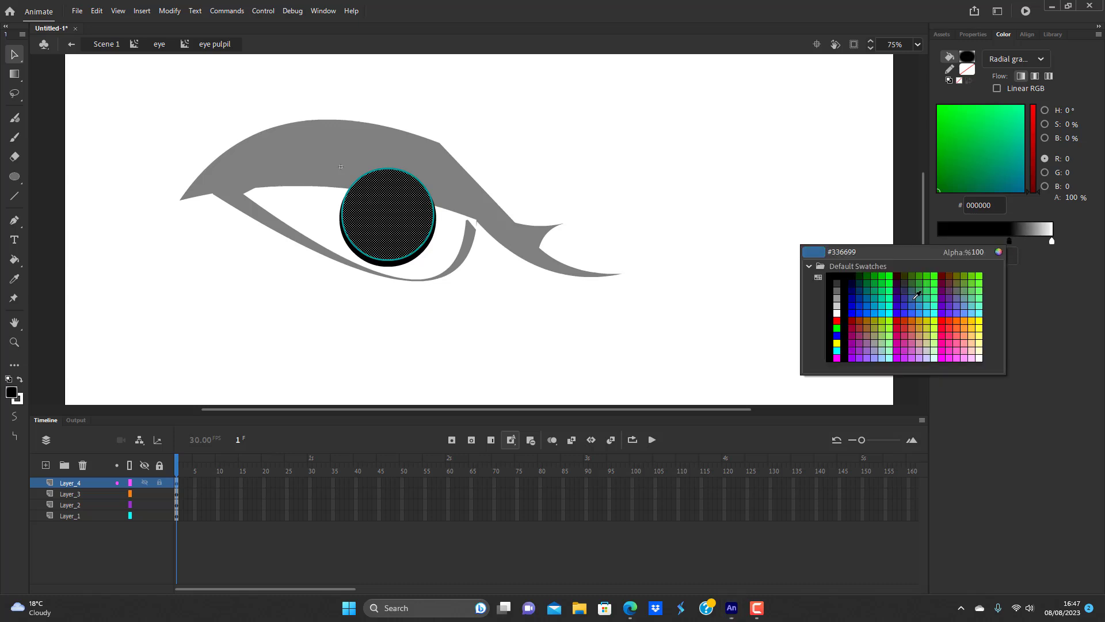
{"action": "left_click", "coordinate": [917, 295]}
{"action": "double_click", "coordinate": [1052, 241]}
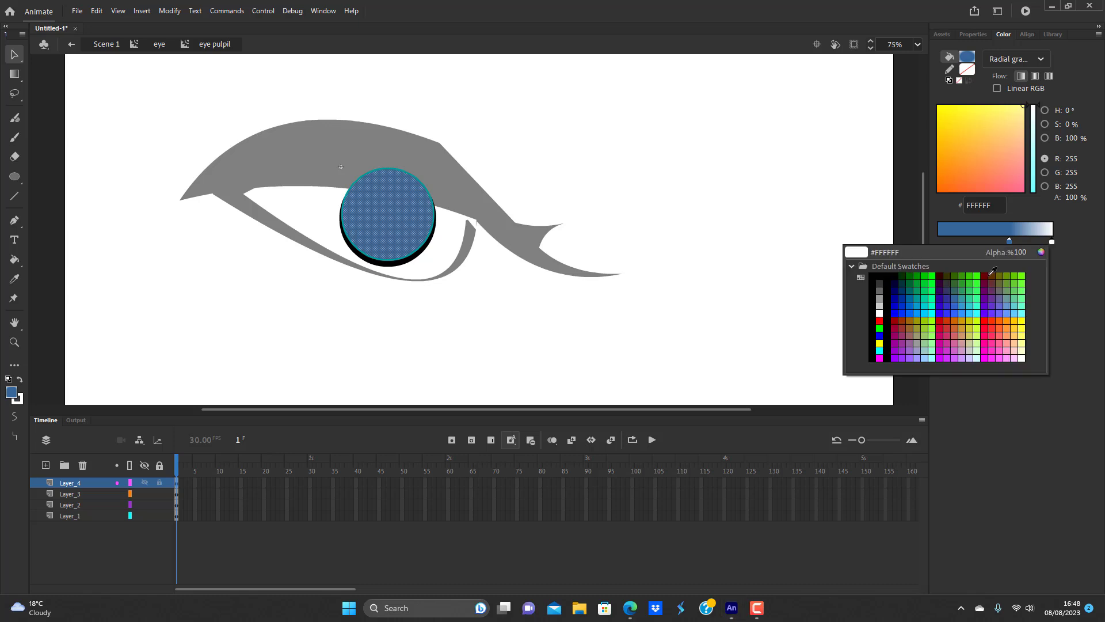
{"action": "left_click", "coordinate": [968, 315]}
{"action": "left_click", "coordinate": [502, 317]}
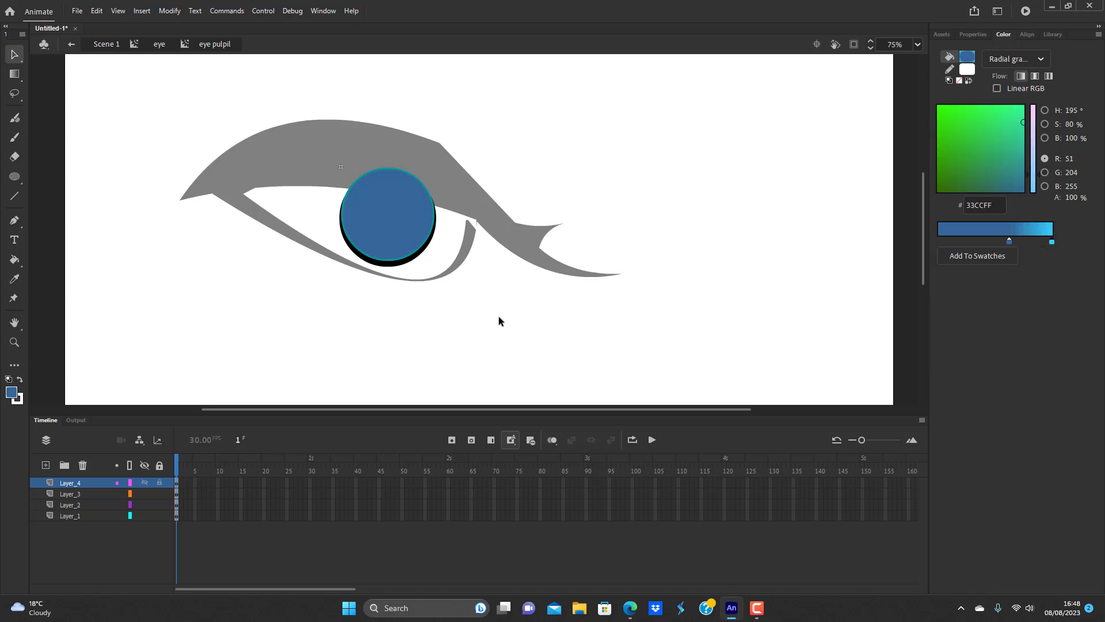
- Enlarge the blue radial gradient on the Layer_4 circle further with the Gradient Transform tool
{"action": "left_click", "coordinate": [401, 209]}
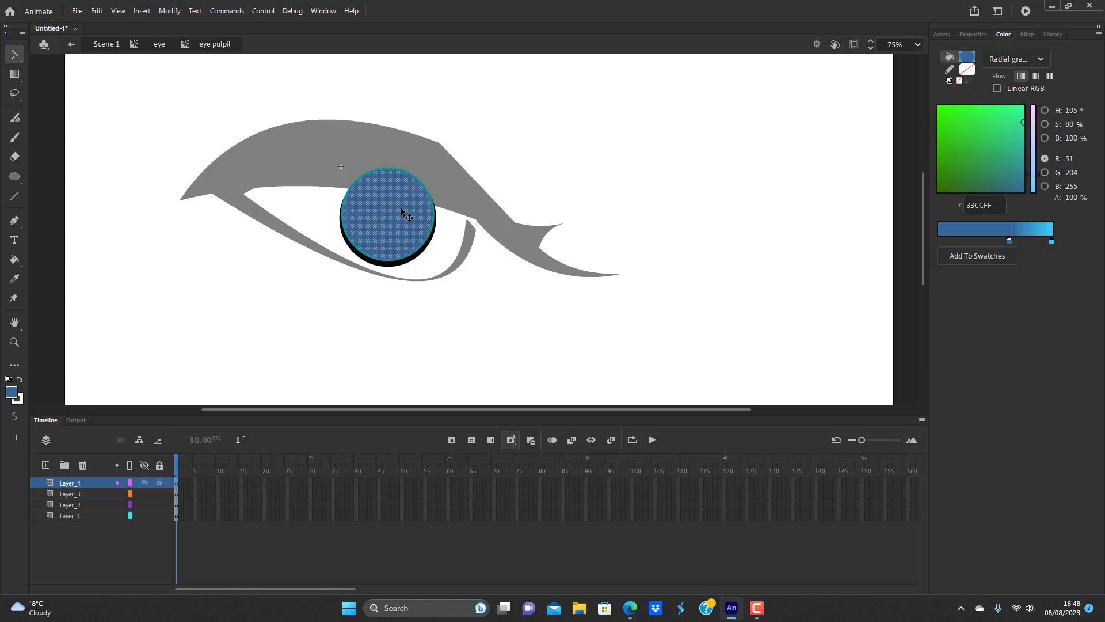
{"action": "key", "text": "f"}
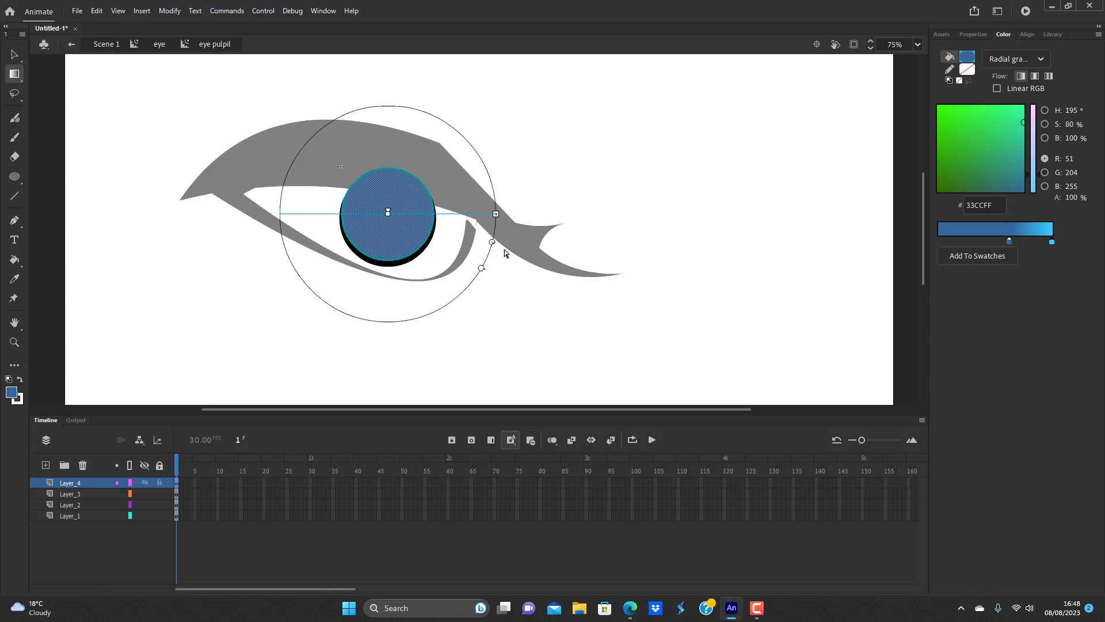
{"action": "left_click_drag", "start_coordinate": [496, 245], "coordinate": [517, 280]}
{"action": "left_click", "coordinate": [165, 216]}
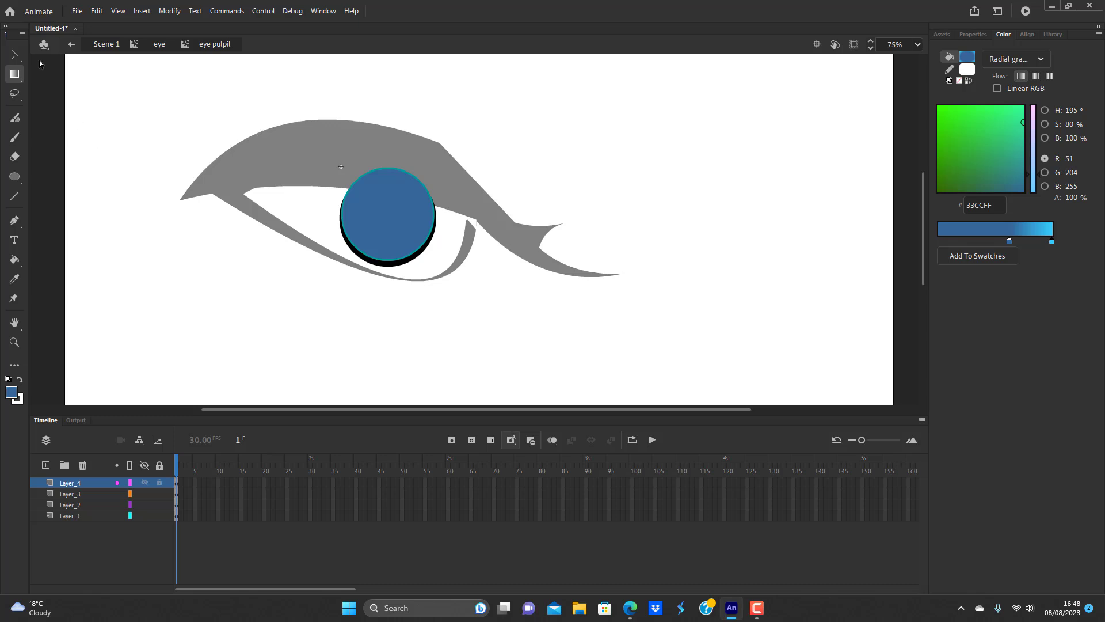
- Move the 336699 stop toward the gradient's start, add a stop past its middle, and move the 33CCFF stop inward
{"action": "left_click", "coordinate": [419, 220]}
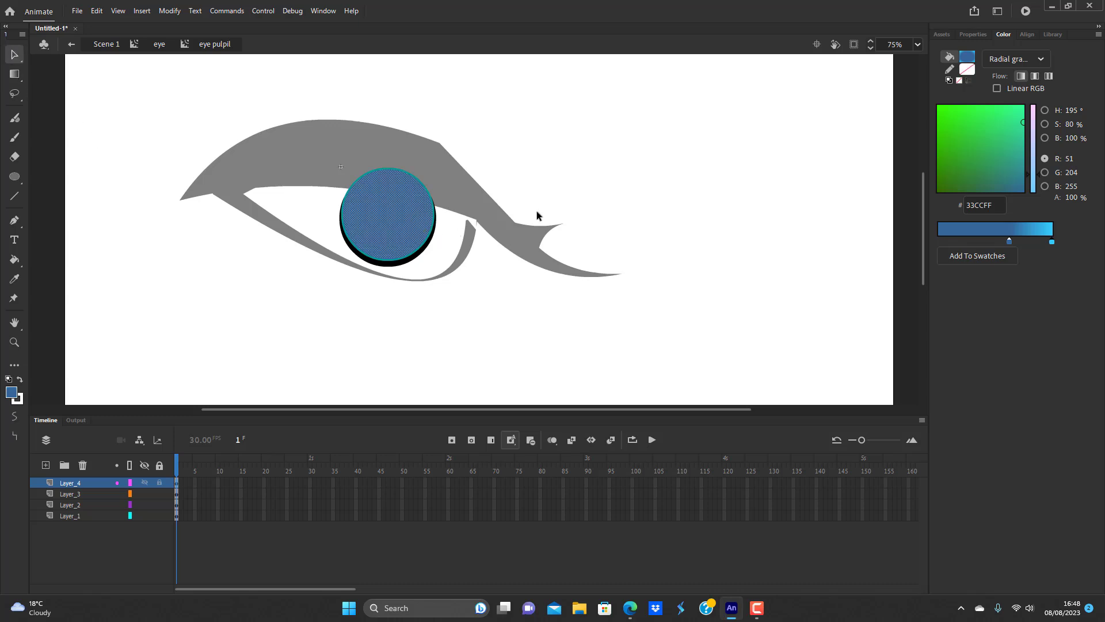
{"action": "left_click_drag", "start_coordinate": [1008, 240], "coordinate": [967, 244]}
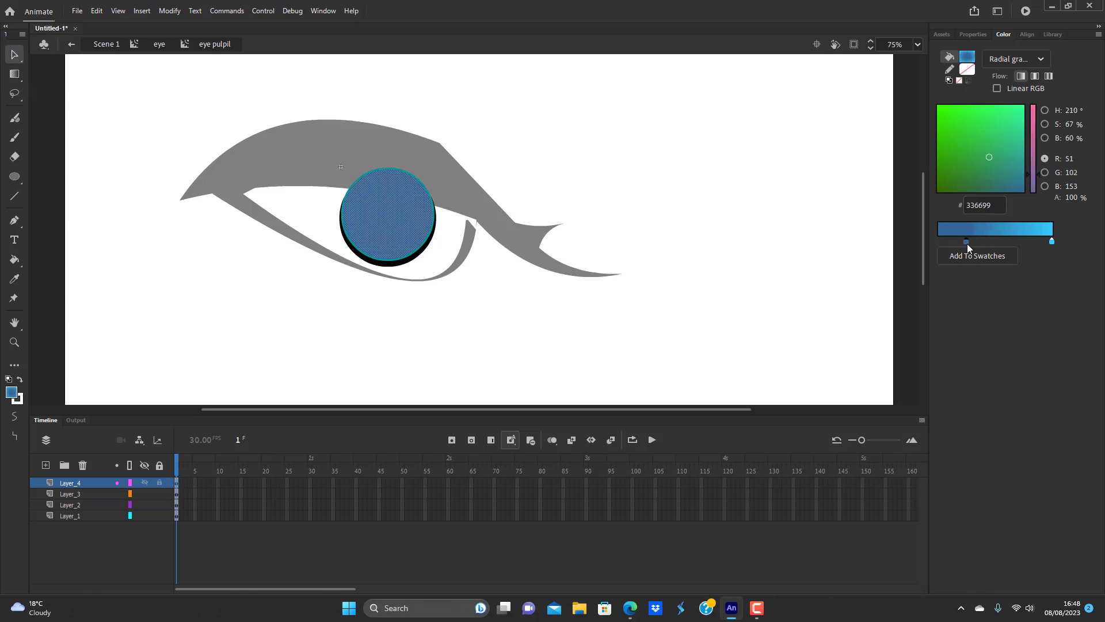
{"action": "left_click", "coordinate": [1004, 240]}
{"action": "left_click_drag", "start_coordinate": [1052, 241], "coordinate": [1026, 243]}
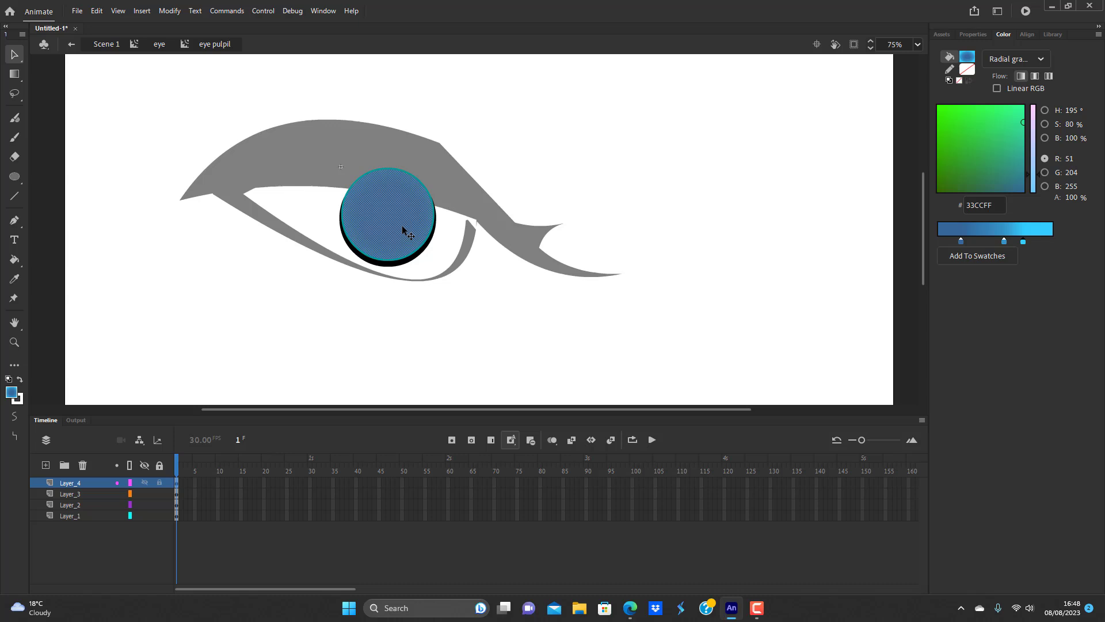
- Shrink the radial gradient on the Layer_4 circle with the Gradient Transform tool
{"action": "key", "text": "f"}
{"action": "left_click_drag", "start_coordinate": [525, 255], "coordinate": [459, 237]}
{"action": "left_click", "coordinate": [14, 54]}
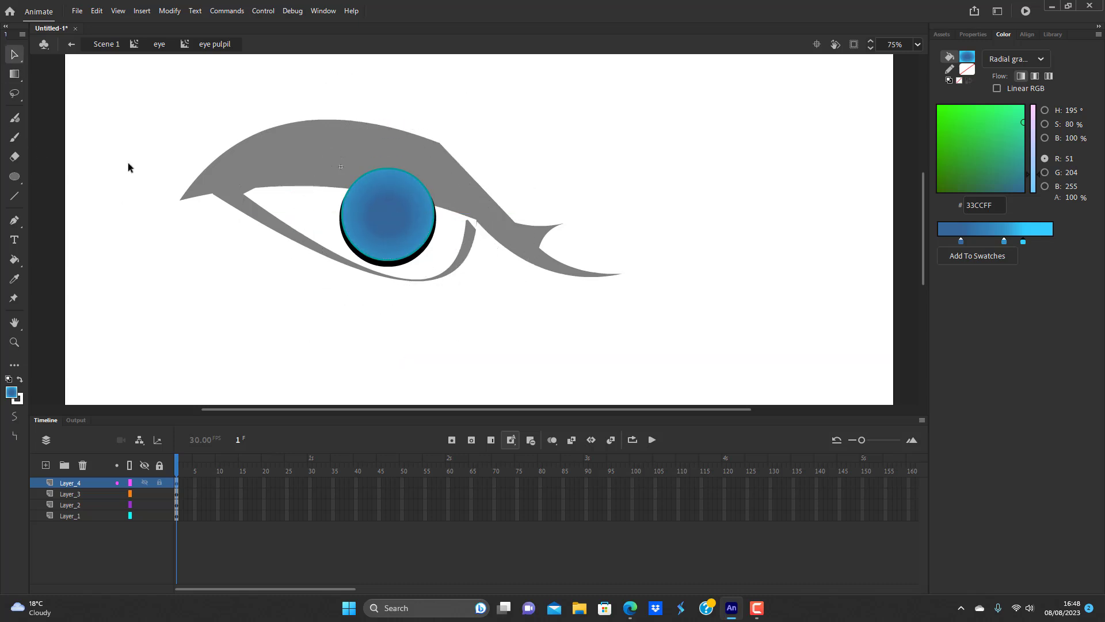
- Add a dark violet-blue 3321AA stop near the middle of the Layer_4 circle's gradient
{"action": "left_click", "coordinate": [405, 223]}
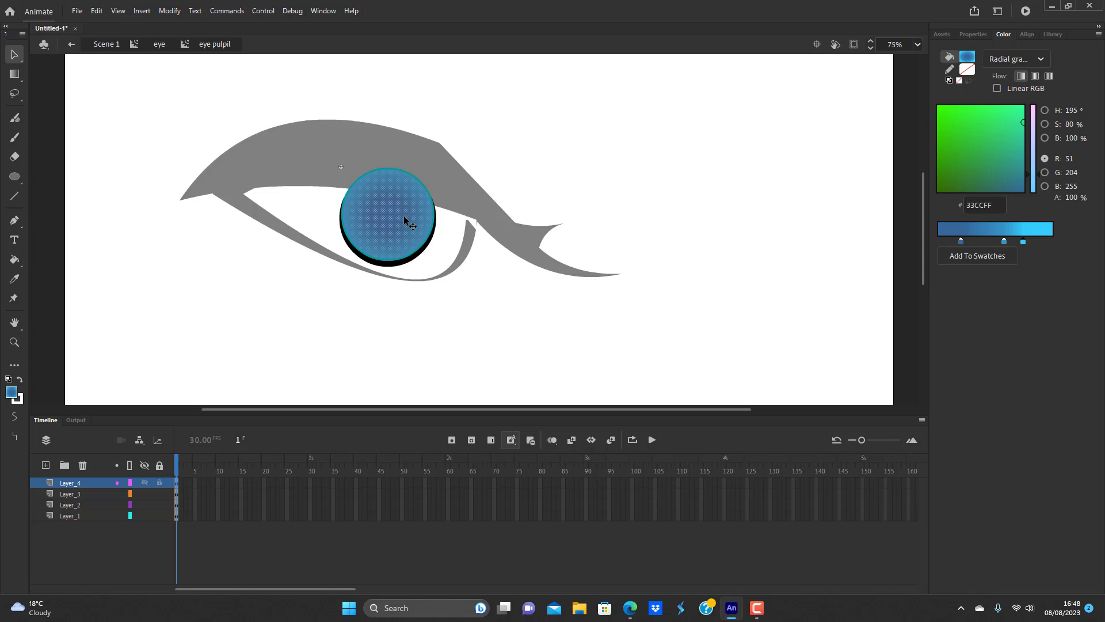
{"action": "left_click", "coordinate": [985, 242]}
{"action": "left_click", "coordinate": [995, 181]}
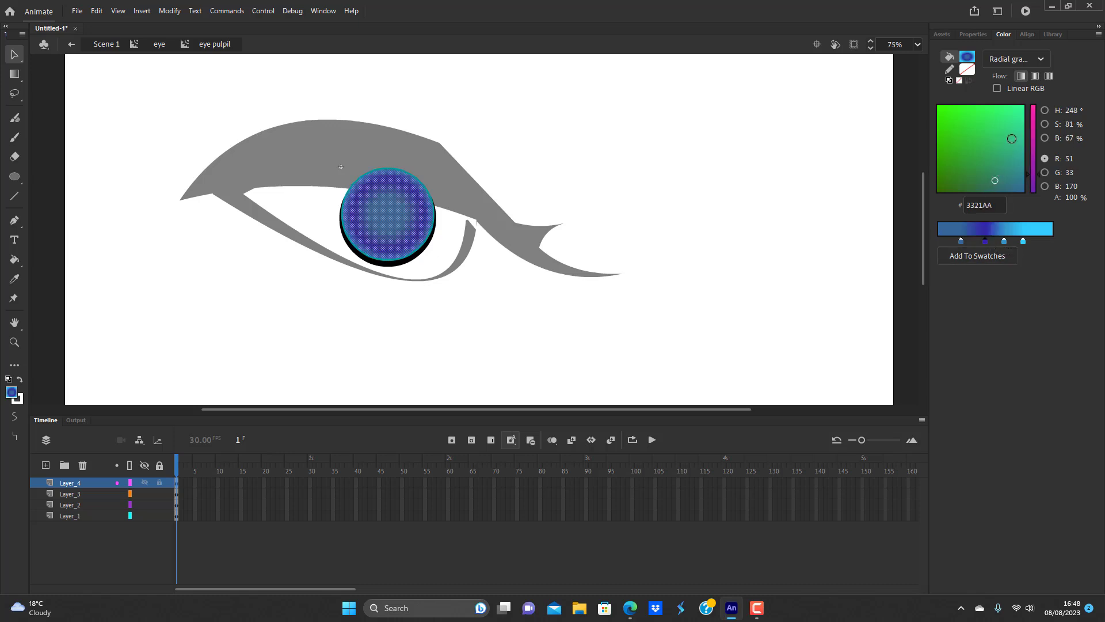
- Recolour the stop beside the violet-blue one to 33DBDD and remove the outermost 33CCFF stop
{"action": "left_click", "coordinate": [1004, 241]}
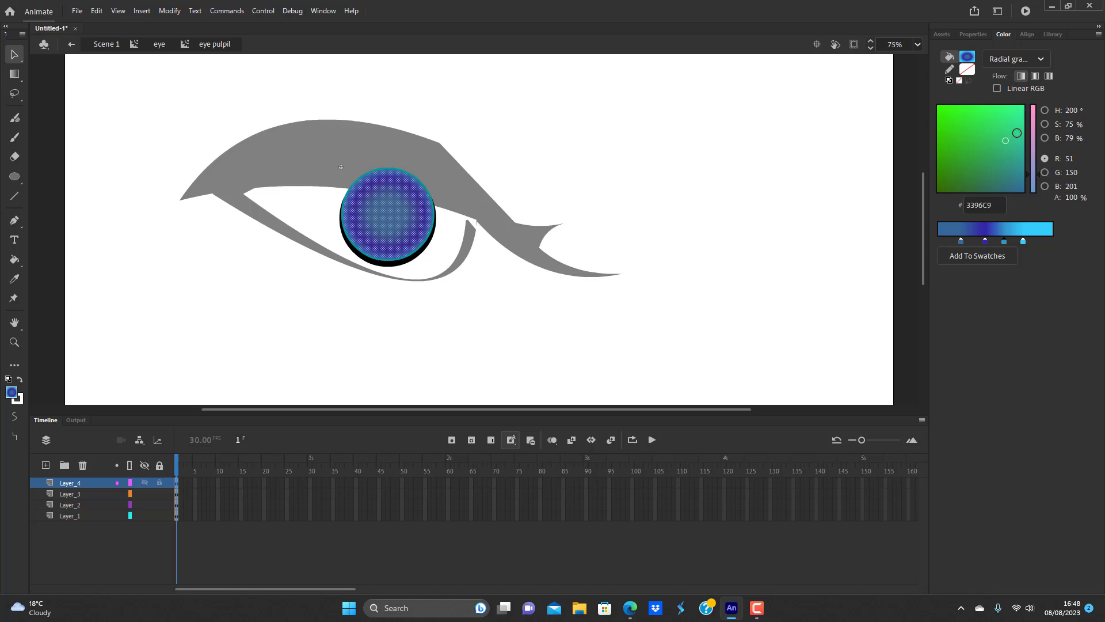
{"action": "left_click", "coordinate": [1014, 132]}
{"action": "left_click", "coordinate": [1012, 117]}
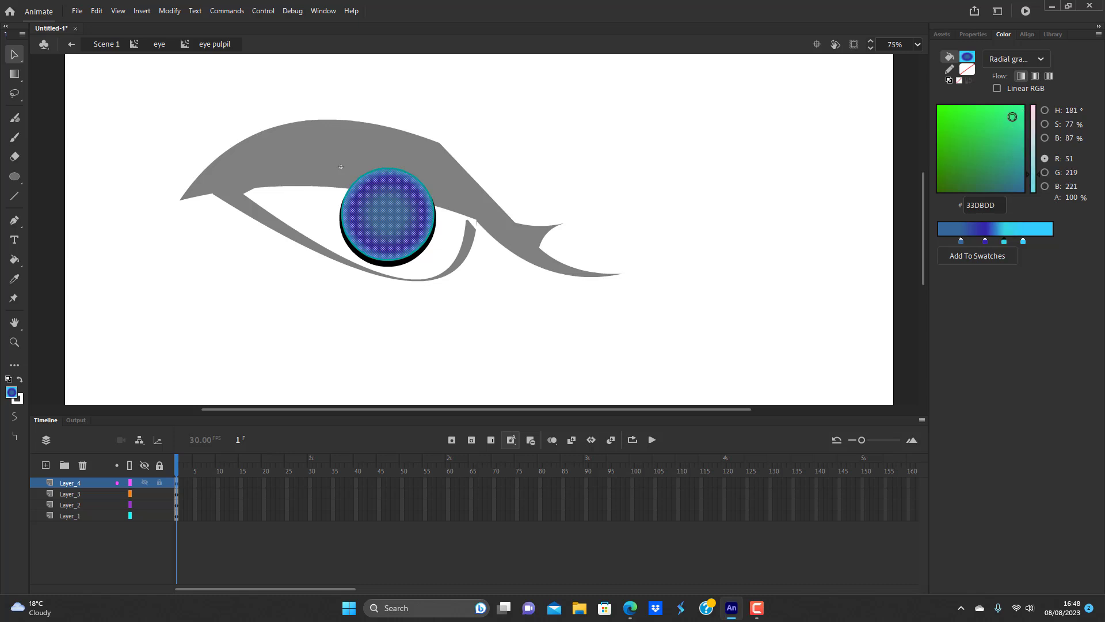
{"action": "left_click_drag", "start_coordinate": [1023, 242], "coordinate": [1036, 244]}
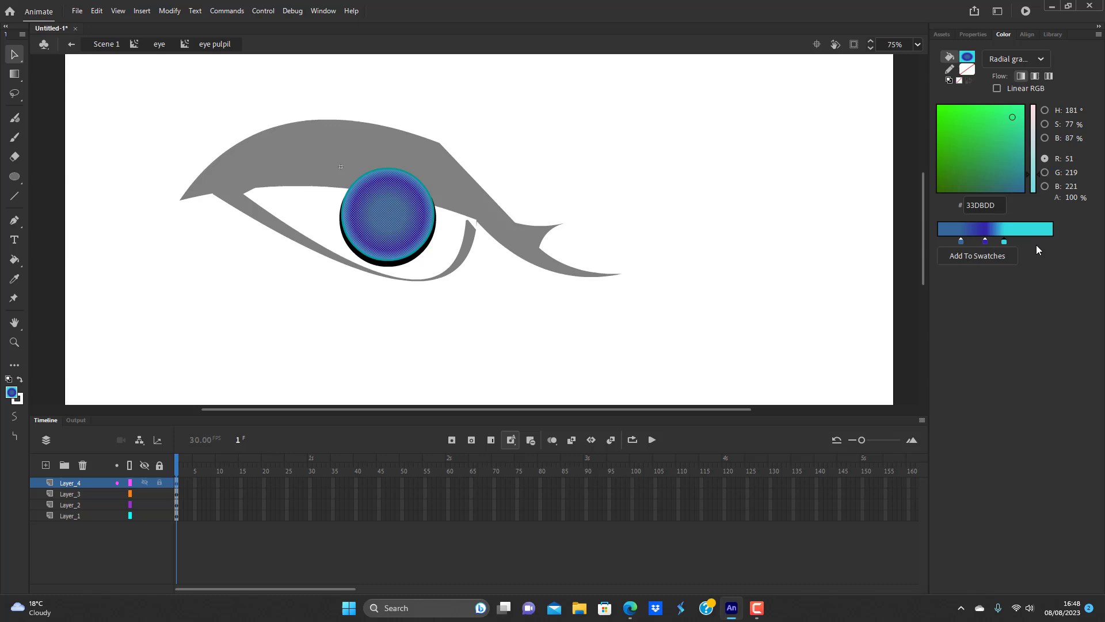
{"action": "left_click", "coordinate": [489, 370]}
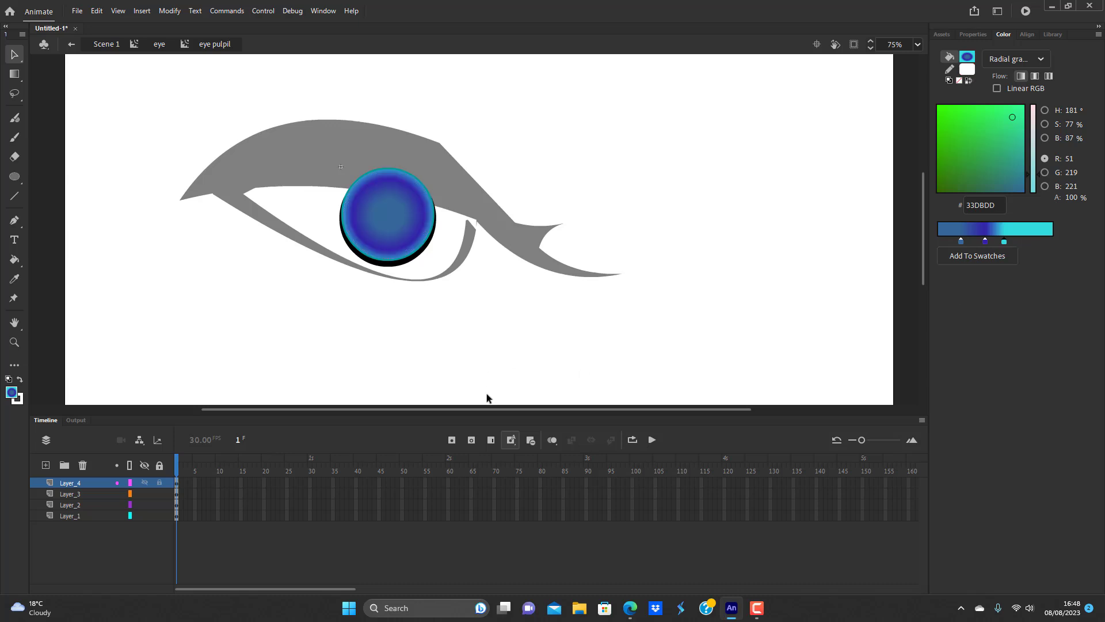
- Add a layer above Layer_4 and draw a small circle over the centre of the iris
{"action": "left_click", "coordinate": [46, 465]}
{"action": "left_click", "coordinate": [14, 177]}
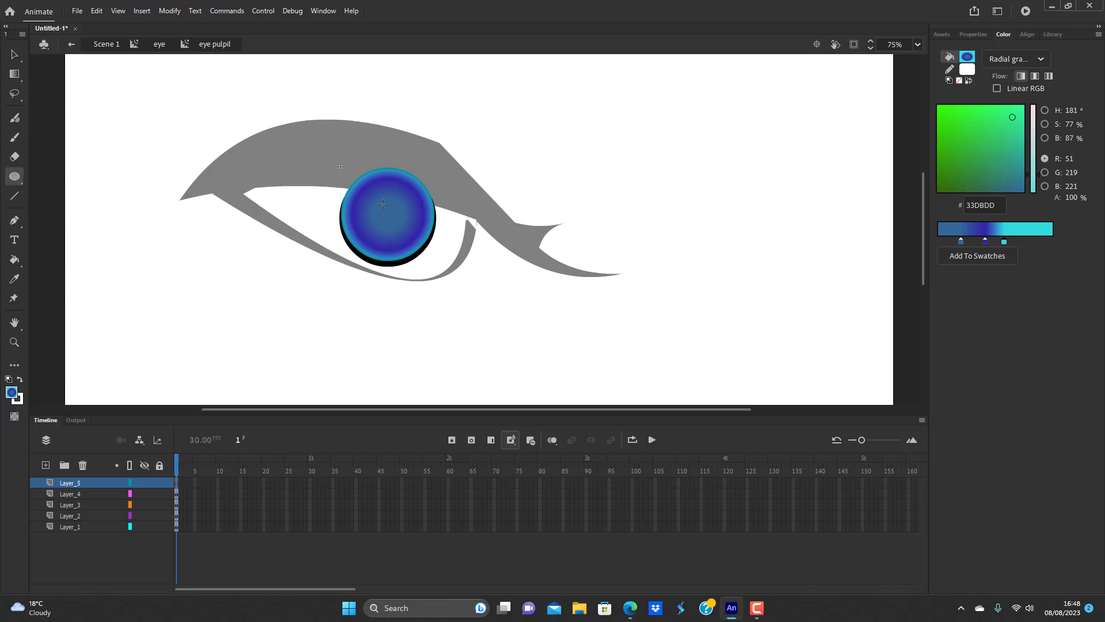
{"action": "mouse_move", "coordinate": [366, 197]}
{"action": "left_mouse_down"}
{"action": "mouse_move", "coordinate": [408, 227]}
{"action": "mouse_move", "coordinate": [413, 262]}
{"action": "mouse_move", "coordinate": [401, 233]}
{"action": "left_mouse_up"}
{"action": "key", "text": "v"}
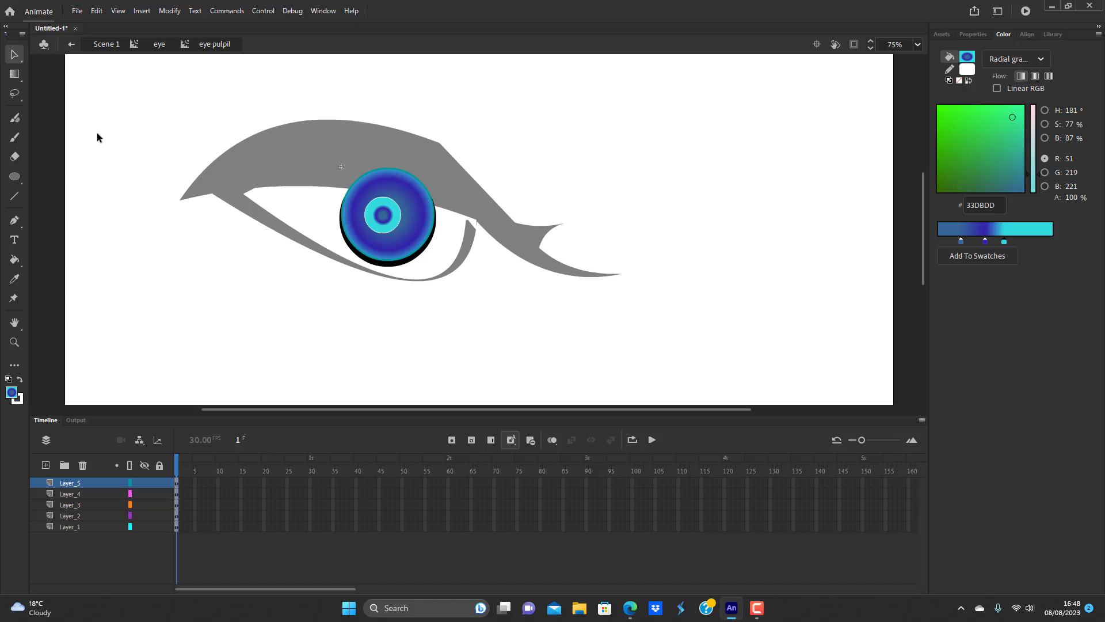
- Fill the small circle with black 000000 and shift it slightly down and to the right within the iris
{"action": "left_click", "coordinate": [392, 217]}
{"action": "left_click", "coordinate": [968, 56]}
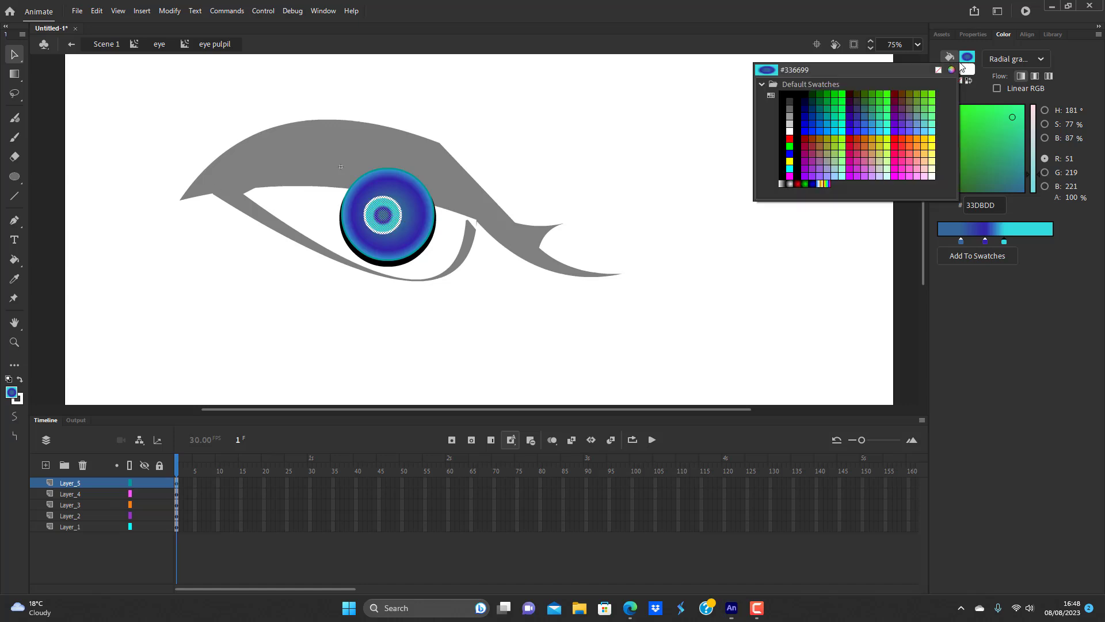
{"action": "left_click", "coordinate": [790, 93]}
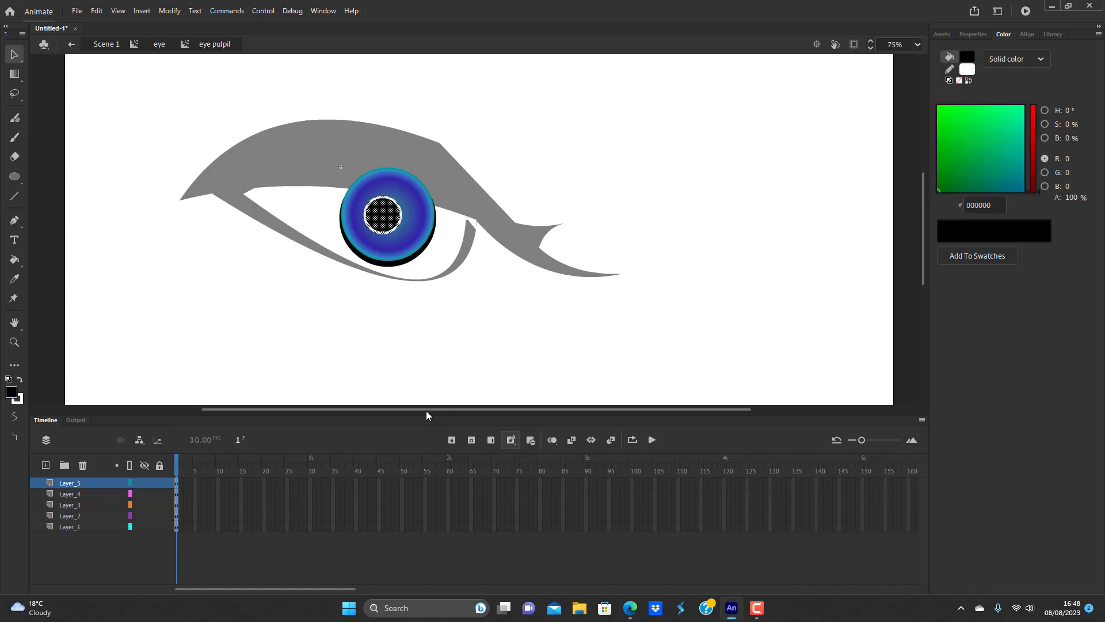
{"action": "left_click", "coordinate": [389, 219]}
{"action": "left_click_drag", "start_coordinate": [389, 219], "coordinate": [396, 226]}
{"action": "left_click", "coordinate": [444, 307]}
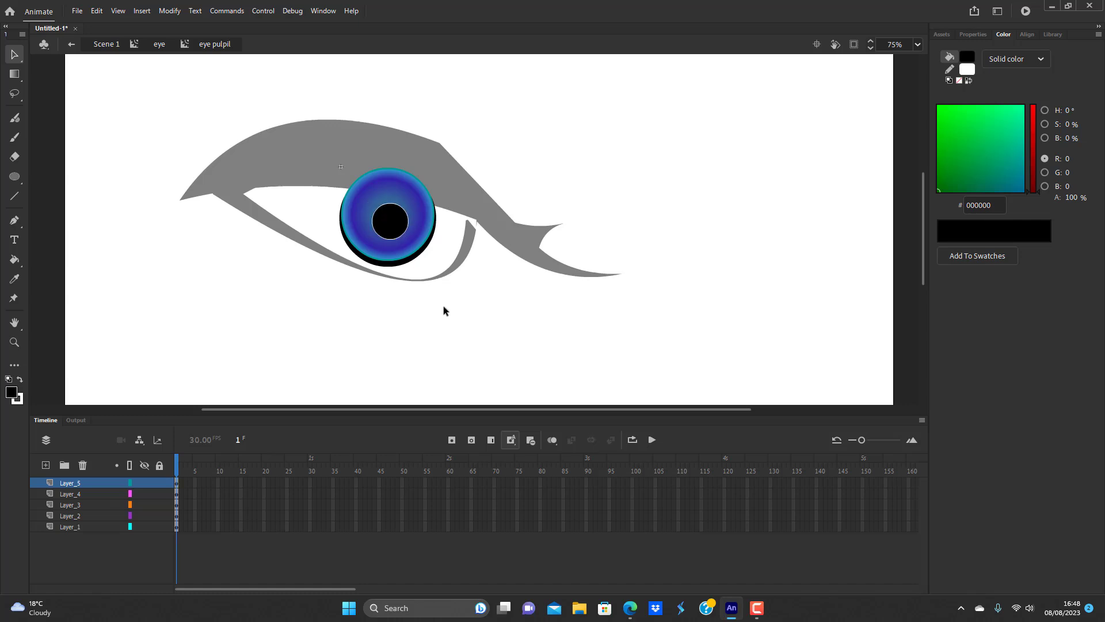
- Thicken the white outline around the black pupil circle to a stroke size of 19
{"action": "left_click", "coordinate": [402, 238]}
{"action": "left_click", "coordinate": [399, 236]}
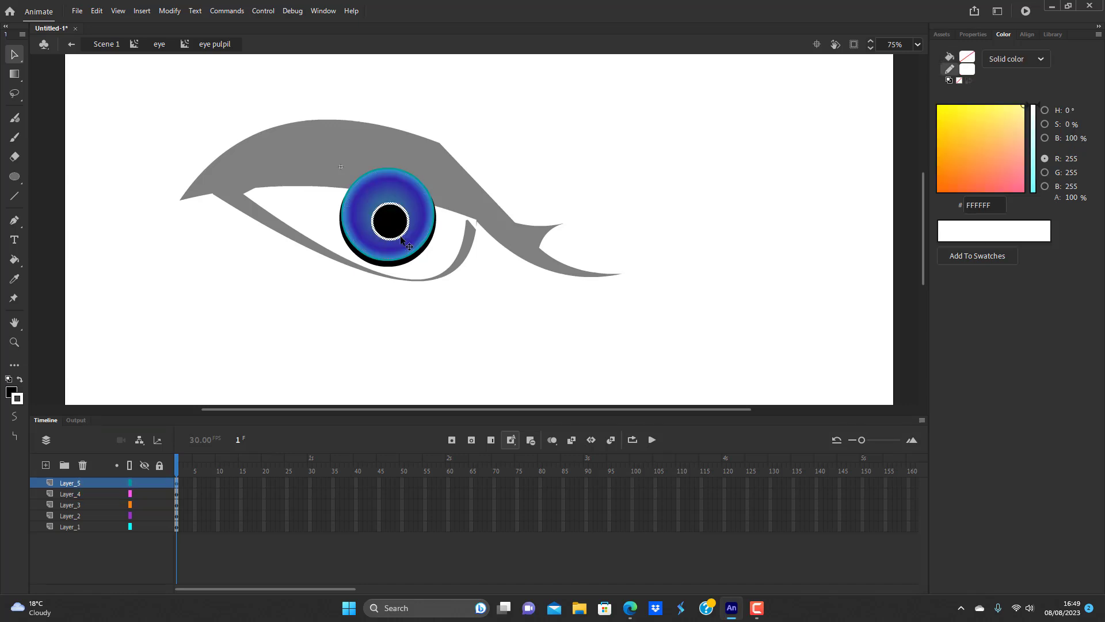
{"action": "left_click", "coordinate": [973, 33]}
{"action": "left_click_drag", "start_coordinate": [946, 285], "coordinate": [959, 286]}
{"action": "left_click", "coordinate": [585, 282]}
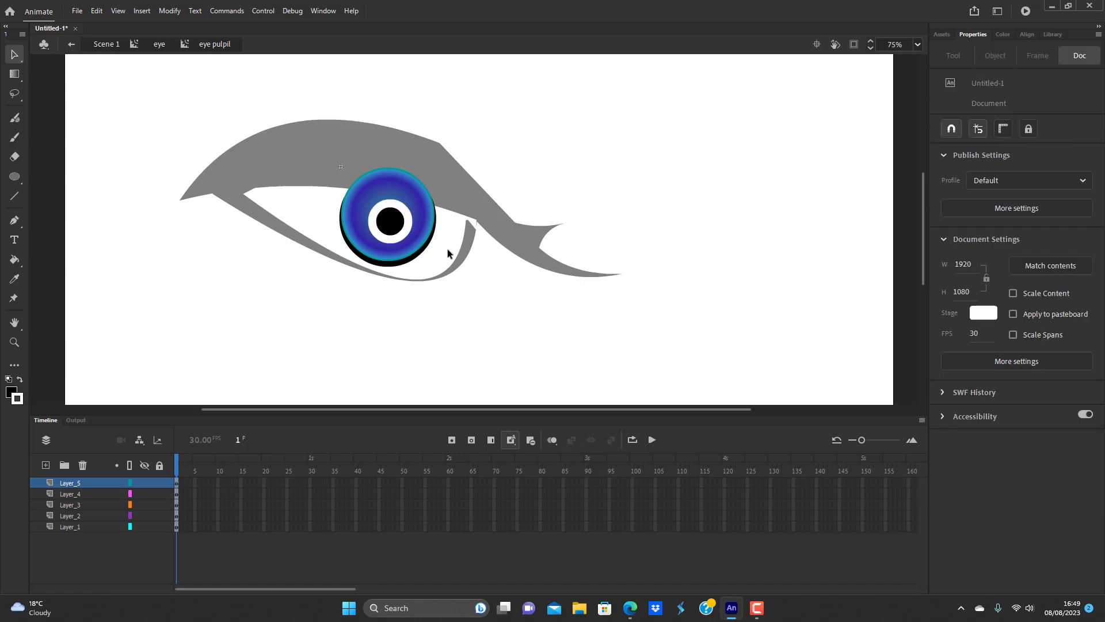
- Recolour the thick outline around the black pupil circle to blue 006699
{"action": "left_click", "coordinate": [410, 228]}
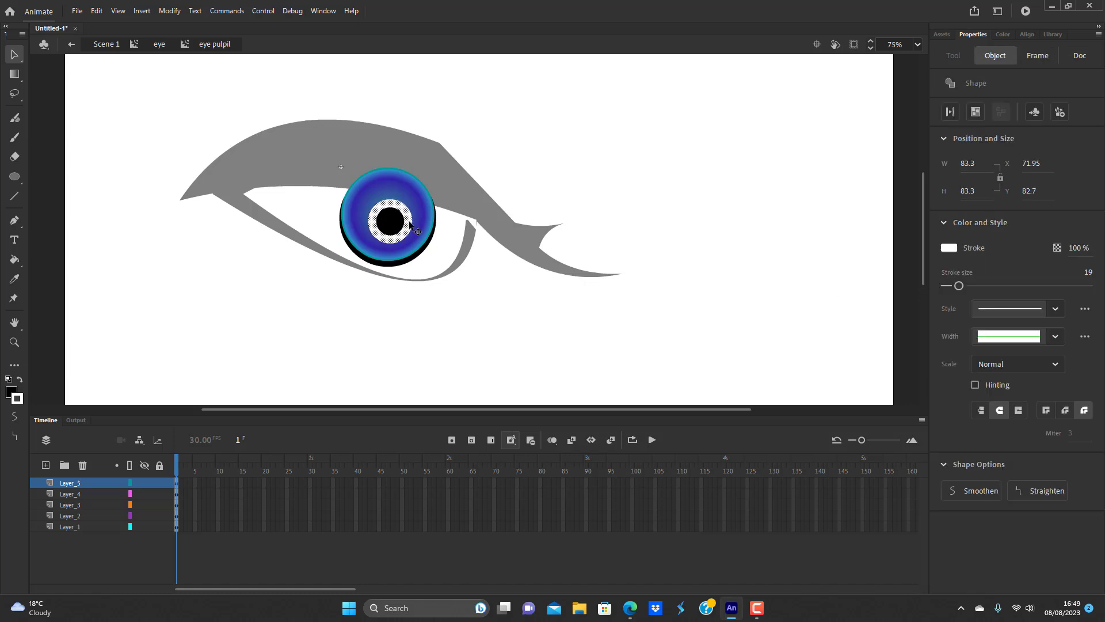
{"action": "left_click", "coordinate": [1003, 34]}
{"action": "left_click", "coordinate": [970, 56]}
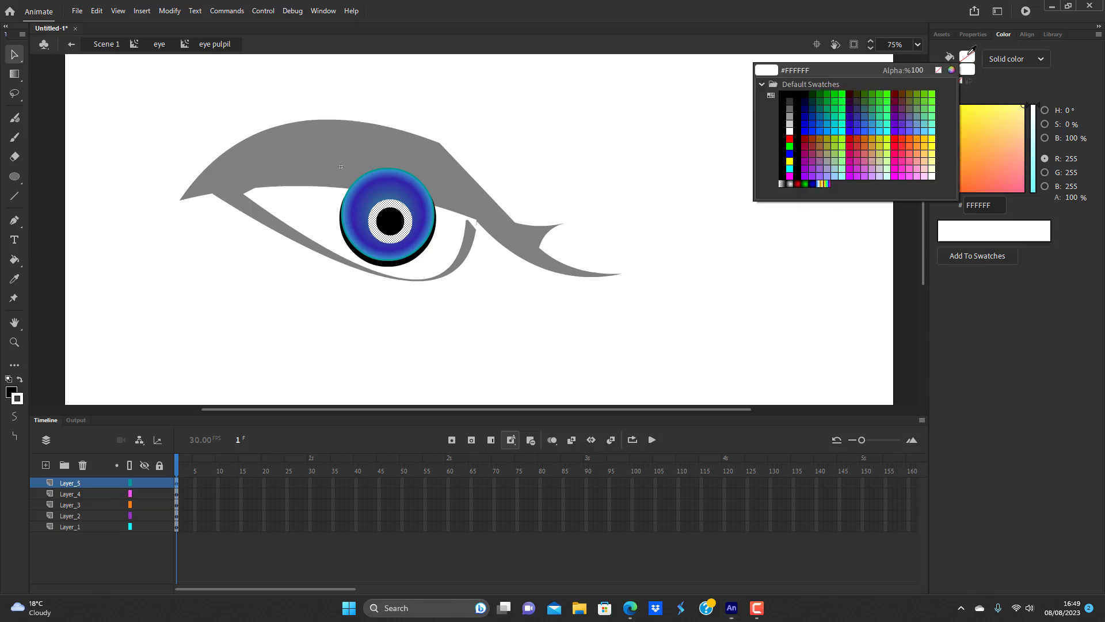
{"action": "left_click", "coordinate": [825, 115]}
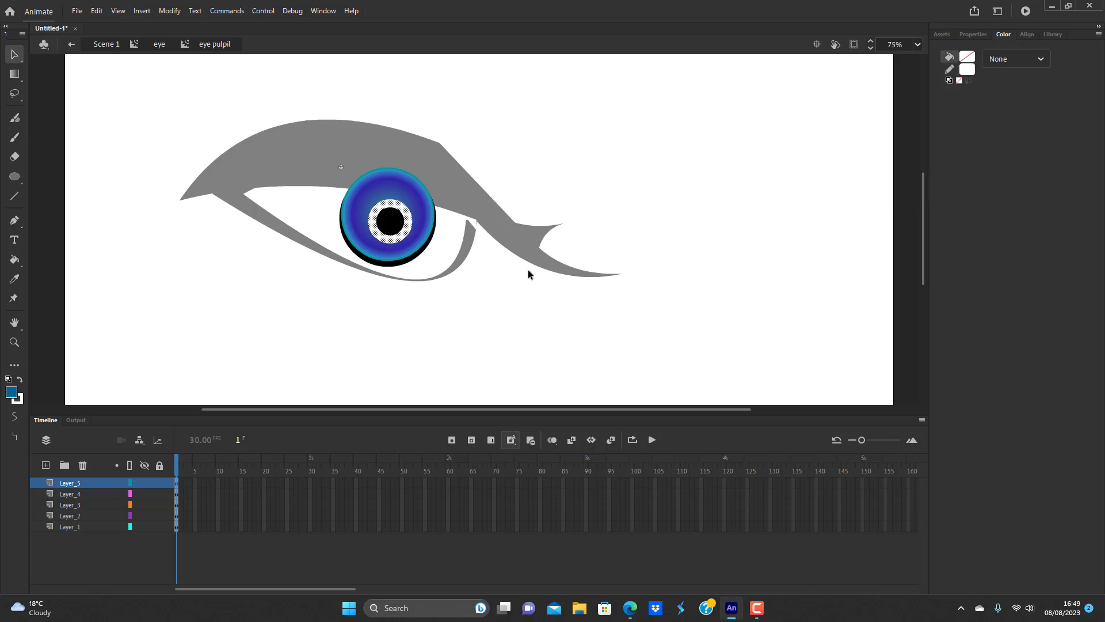
{"action": "left_click", "coordinate": [403, 238]}
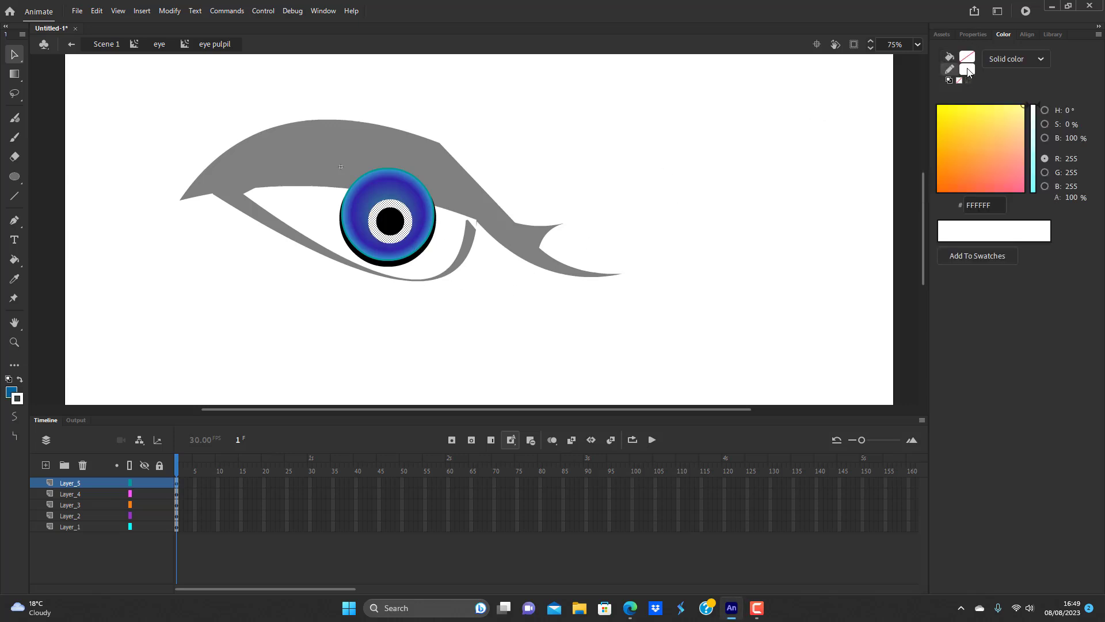
{"action": "left_click", "coordinate": [968, 70]}
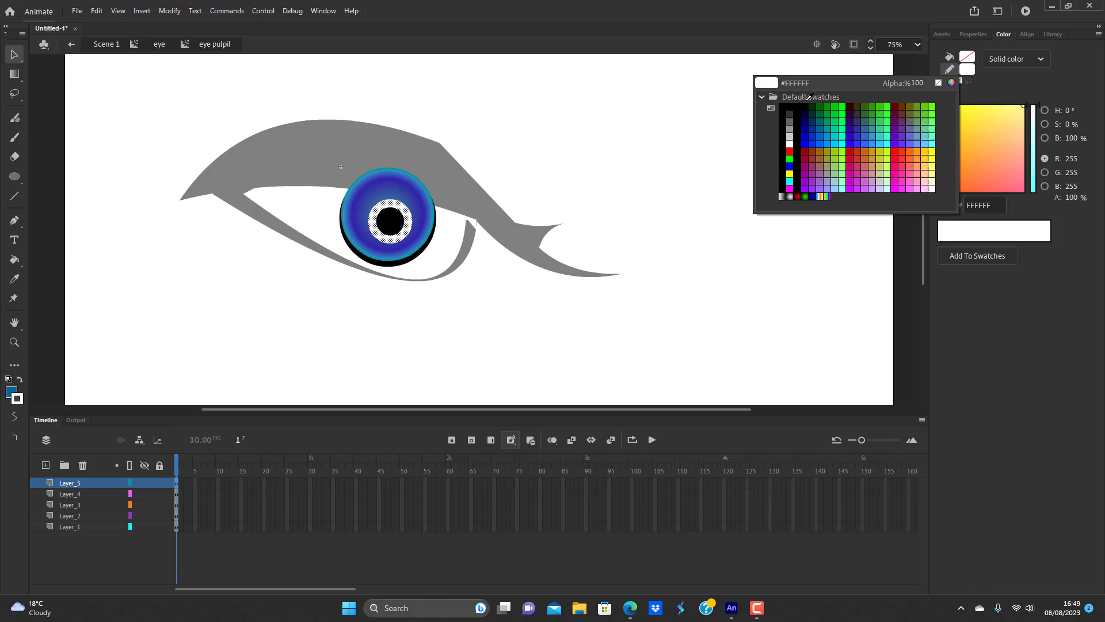
{"action": "left_click", "coordinate": [819, 127]}
{"action": "left_click", "coordinate": [565, 351]}
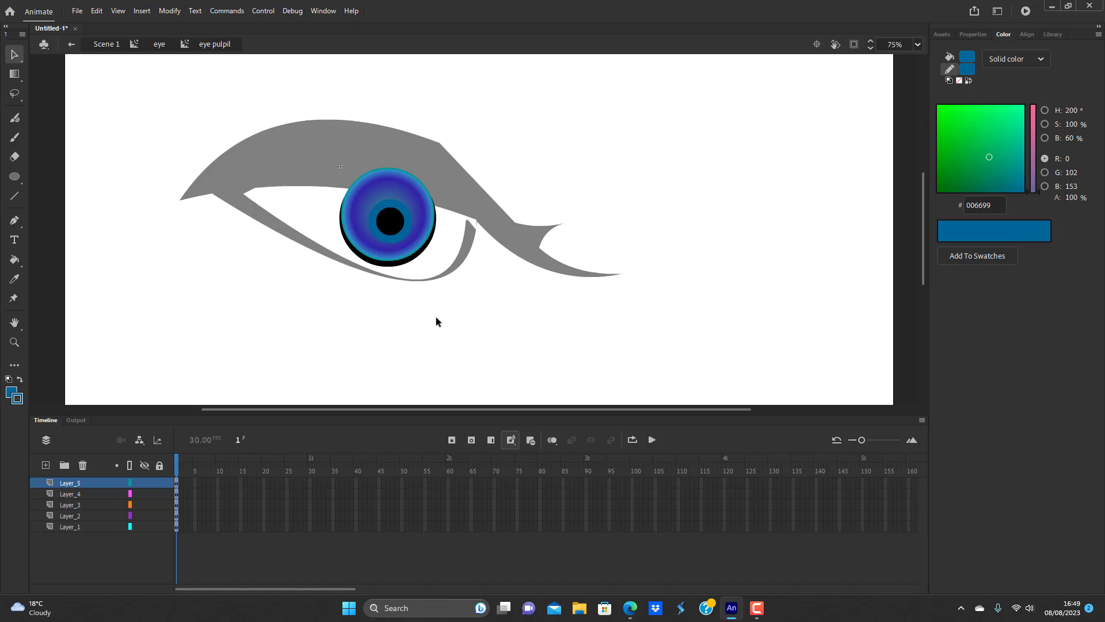
- Add a layer above Layer_5 and draw a highlight circle over the upper right part of the iris
{"action": "left_click", "coordinate": [15, 176]}
{"action": "left_click", "coordinate": [45, 465]}
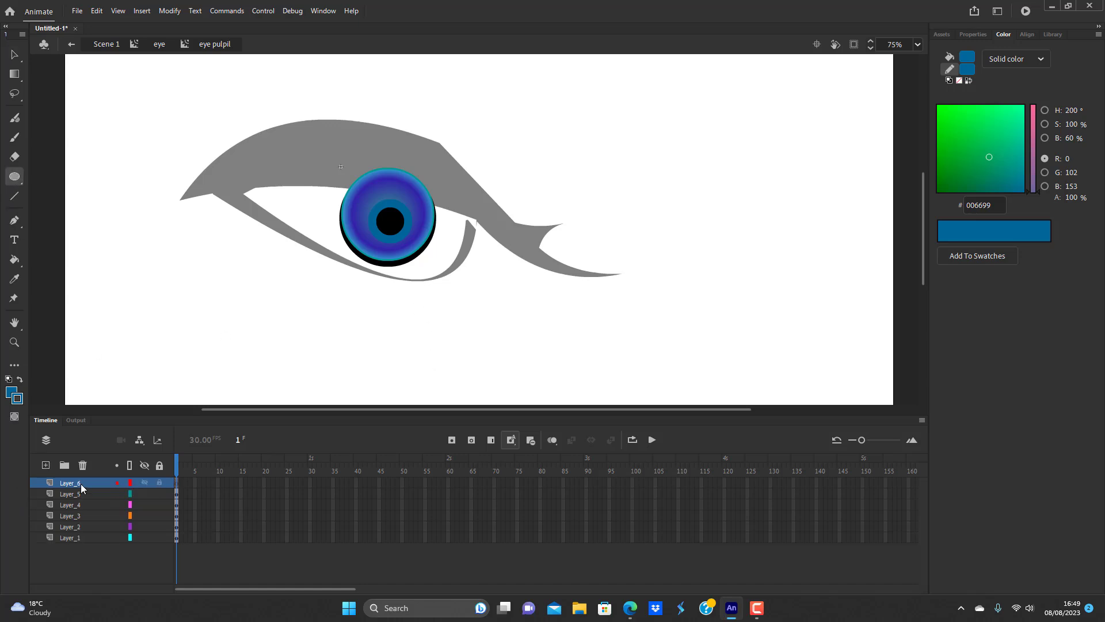
{"action": "left_click_drag", "start_coordinate": [378, 175], "coordinate": [424, 218]}
{"action": "left_click", "coordinate": [16, 53]}
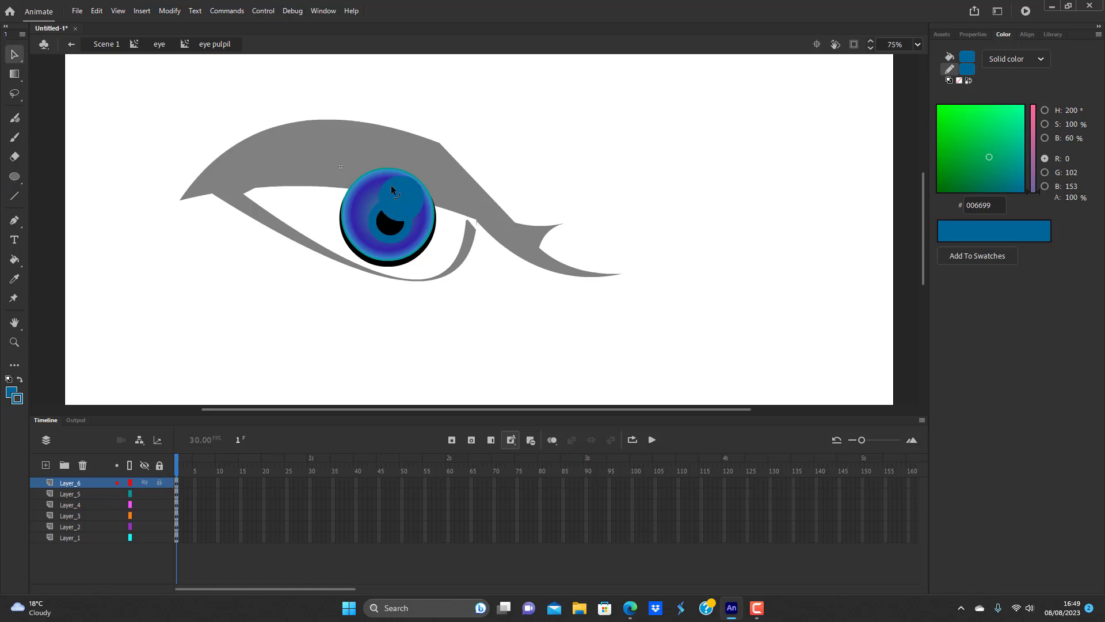
- Fill the highlight circle with white FFFFFF and delete its blue outline
{"action": "left_click", "coordinate": [401, 202]}
{"action": "double_click", "coordinate": [401, 203]}
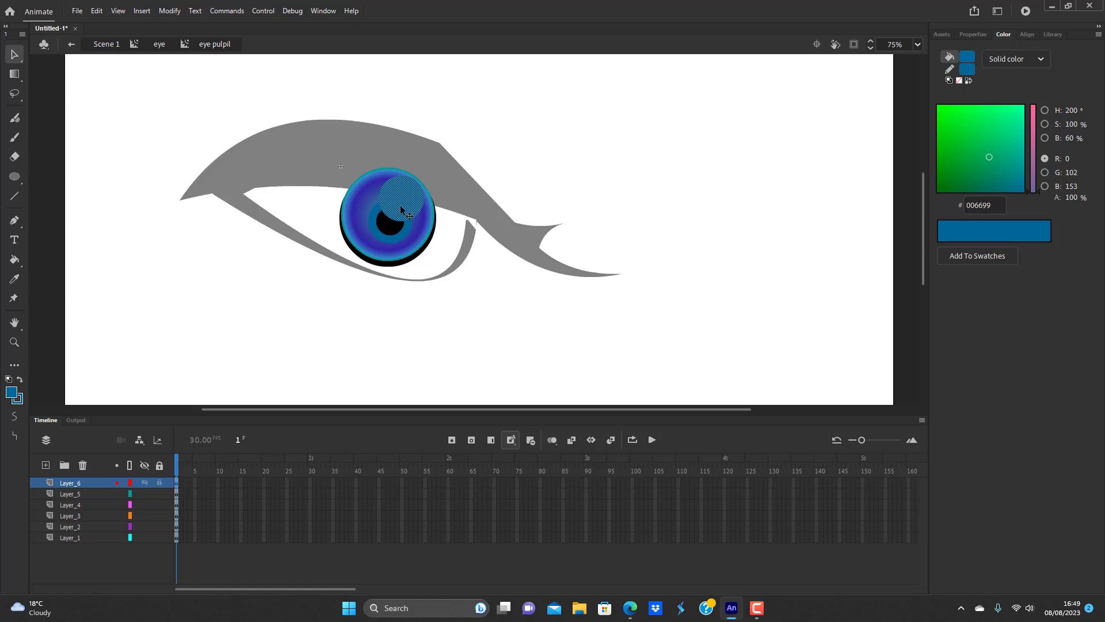
{"action": "left_click", "coordinate": [967, 56]}
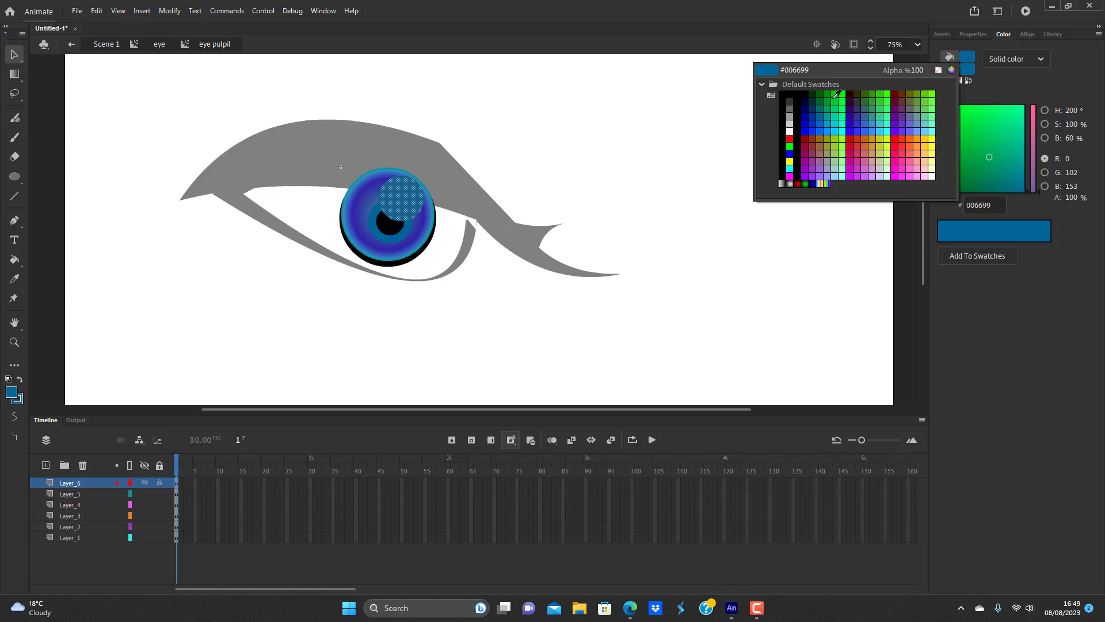
{"action": "left_click", "coordinate": [759, 129]}
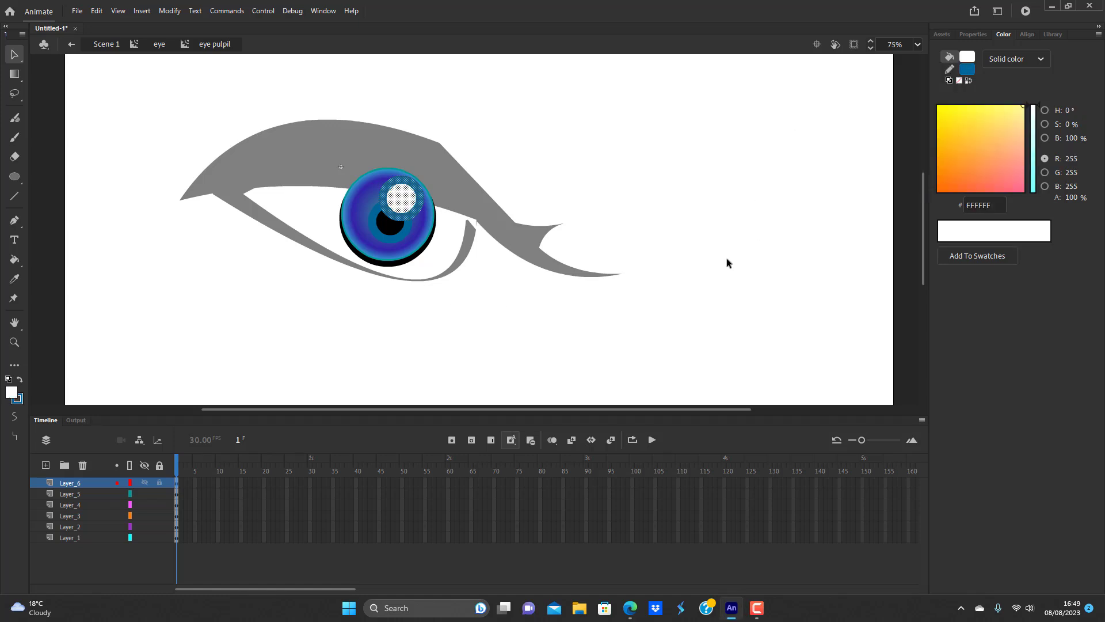
{"action": "left_click", "coordinate": [399, 220]}
{"action": "key", "text": "Escape"}
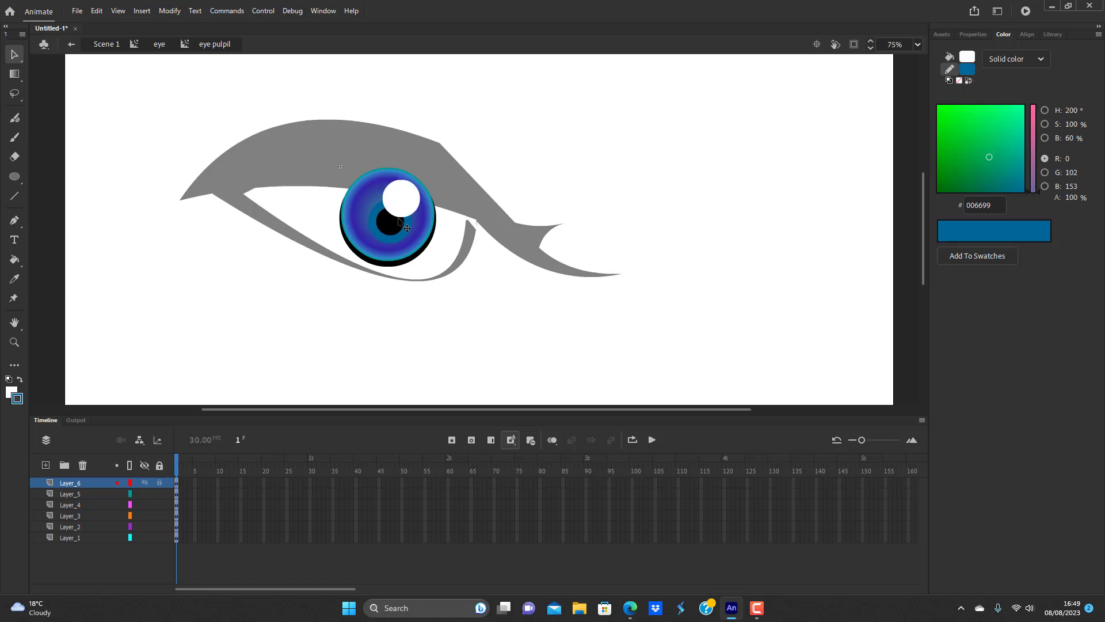
- Exit the pupil symbol and the eye symbol to return to Scene 1
{"action": "double_click", "coordinate": [478, 319]}
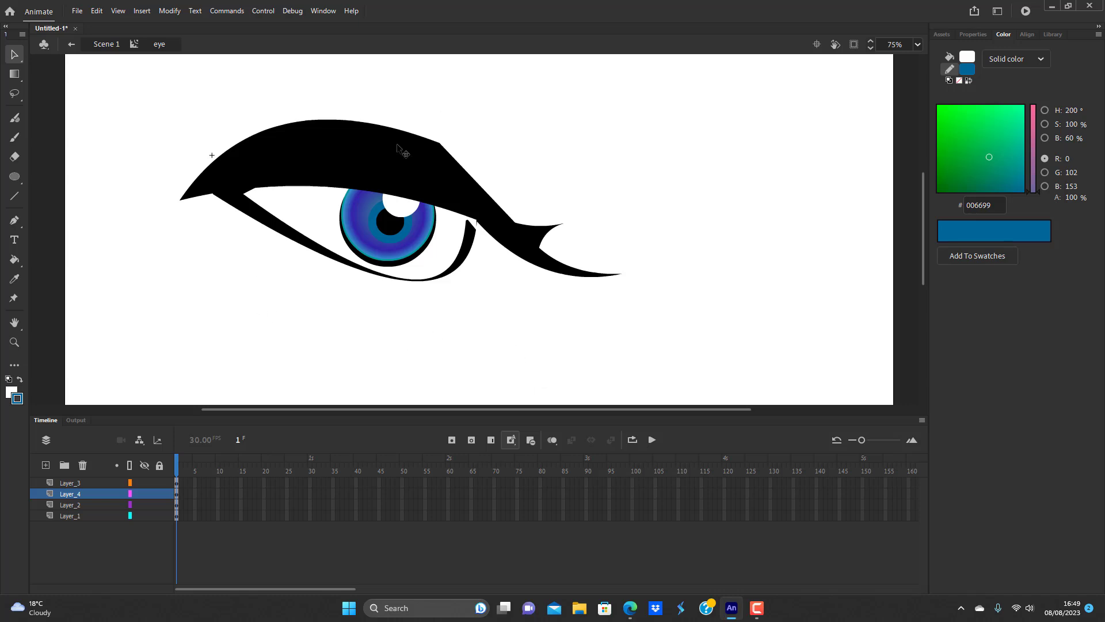
{"action": "left_click", "coordinate": [388, 159]}
{"action": "left_click", "coordinate": [486, 319]}
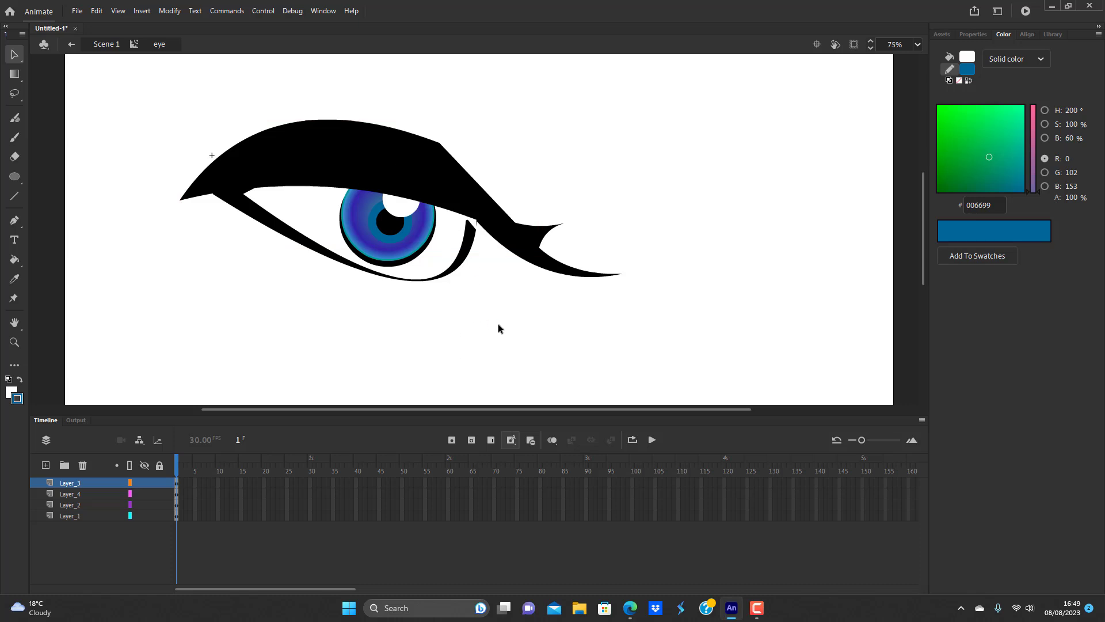
{"action": "double_click", "coordinate": [499, 328]}
{"action": "left_click", "coordinate": [498, 328]}
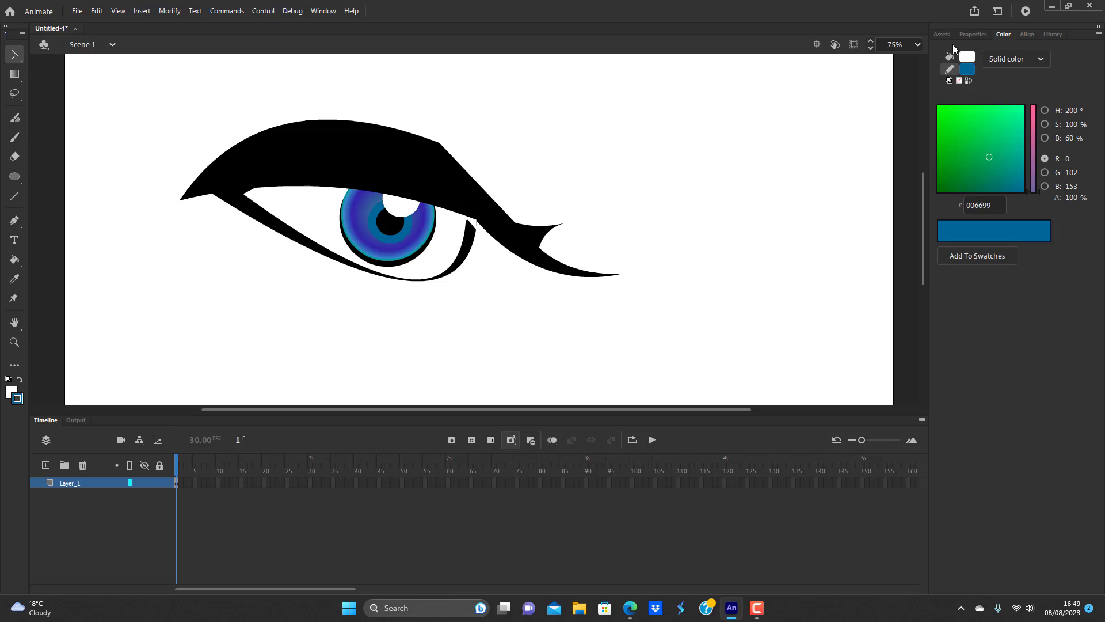
- Scale the eye instance down proportionally to roughly 60% of its size with Free Transform
{"action": "left_click", "coordinate": [919, 44]}
{"action": "left_click", "coordinate": [936, 133]}
{"action": "left_click", "coordinate": [440, 207]}
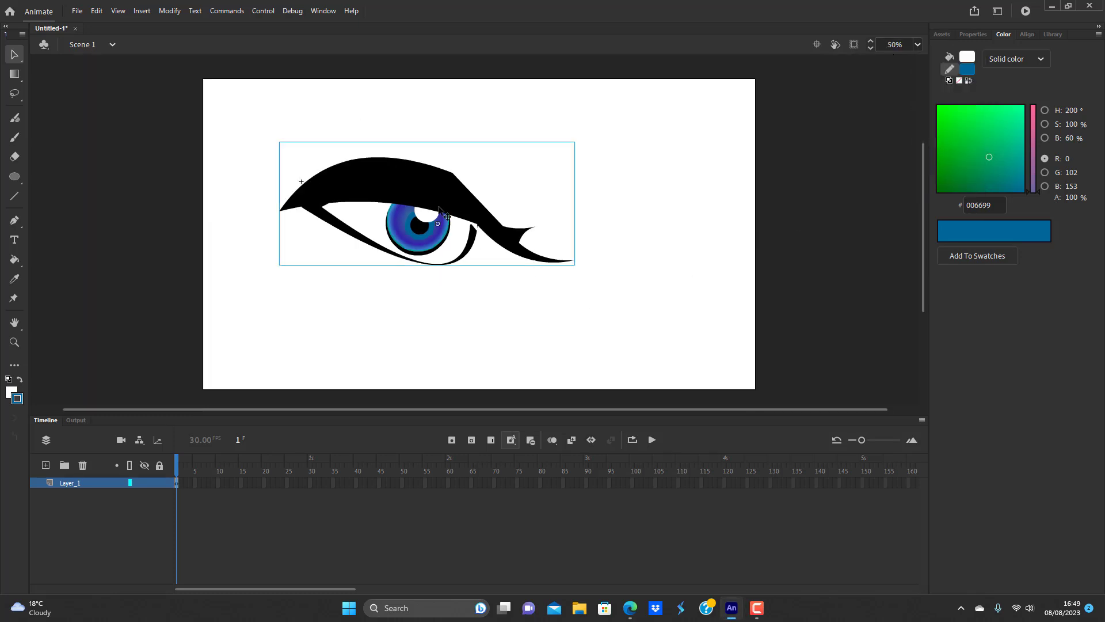
{"action": "key", "text": "q"}
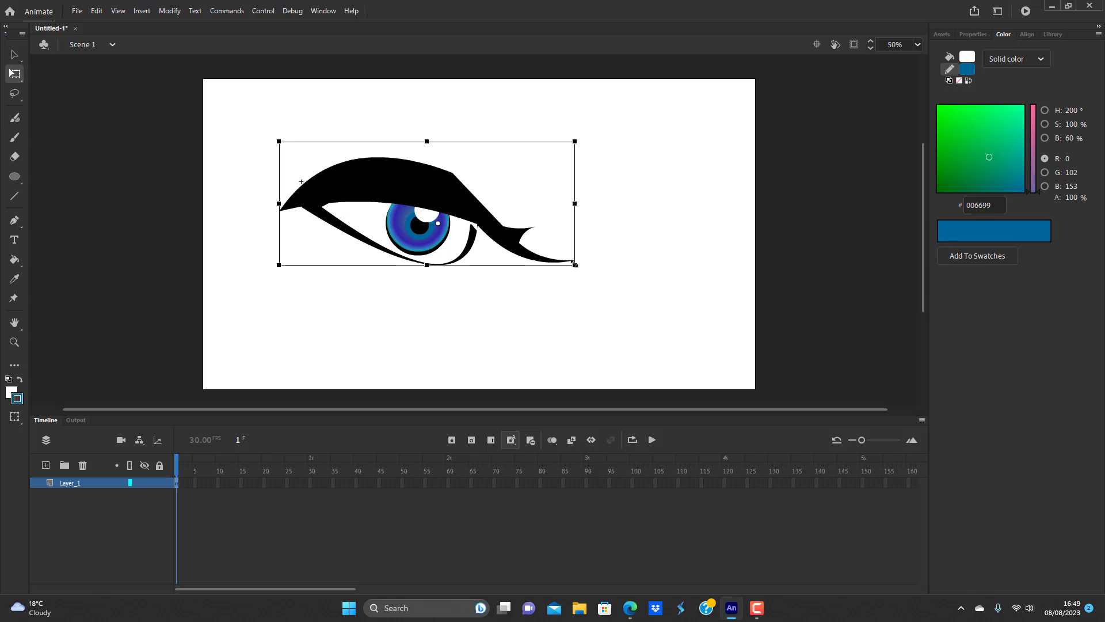
{"action": "left_click_drag", "start_coordinate": [574, 264], "coordinate": [520, 249]}
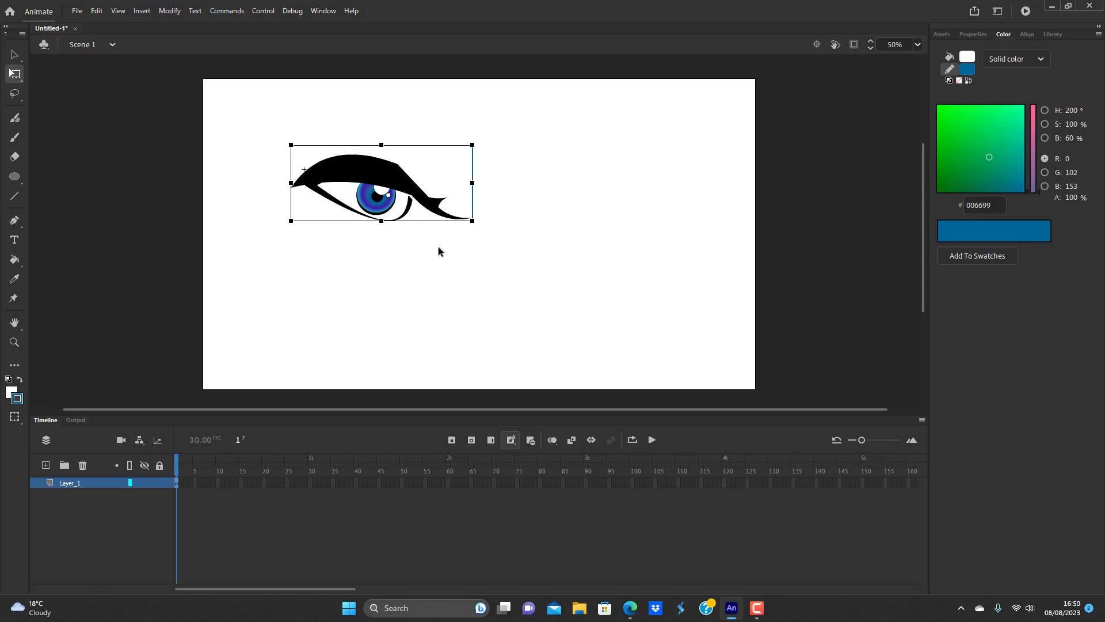
- Duplicate the eye instance horizontally across the stage and place the original on the stage's left half
{"action": "left_click_drag", "start_coordinate": [399, 173], "coordinate": [553, 173]}
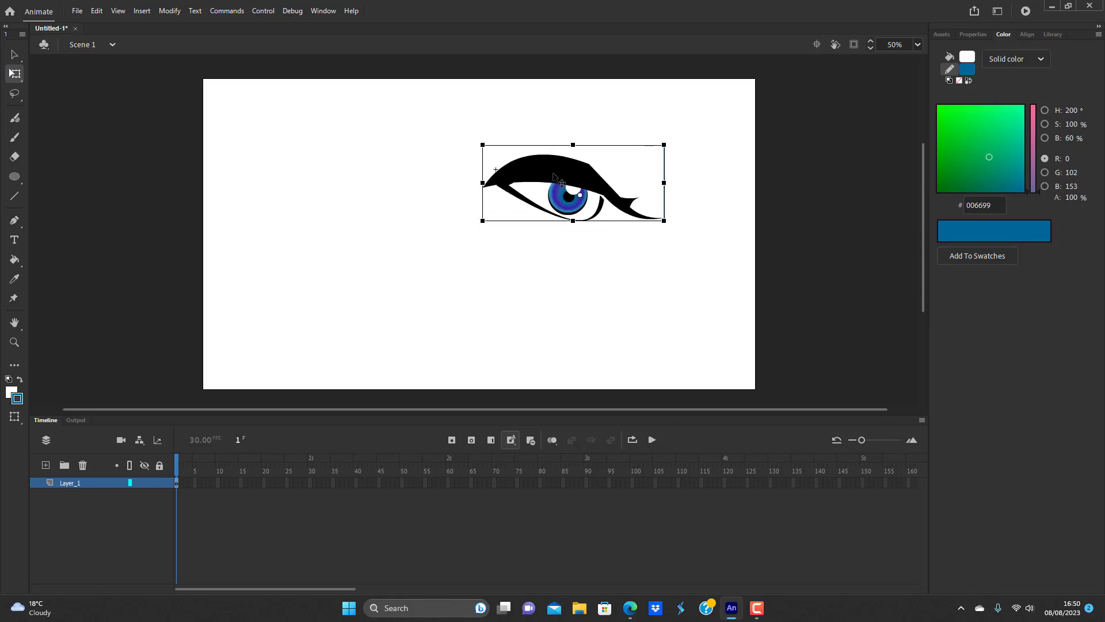
{"action": "left_click_drag", "start_coordinate": [554, 176], "coordinate": [712, 176]}
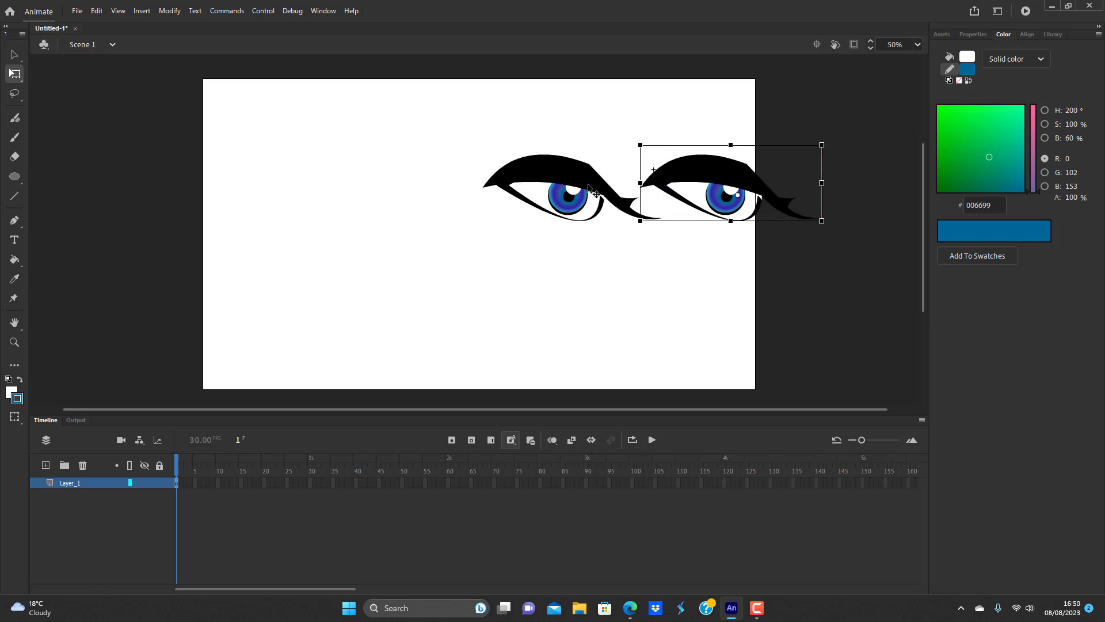
{"action": "left_click_drag", "start_coordinate": [594, 192], "coordinate": [403, 191]}
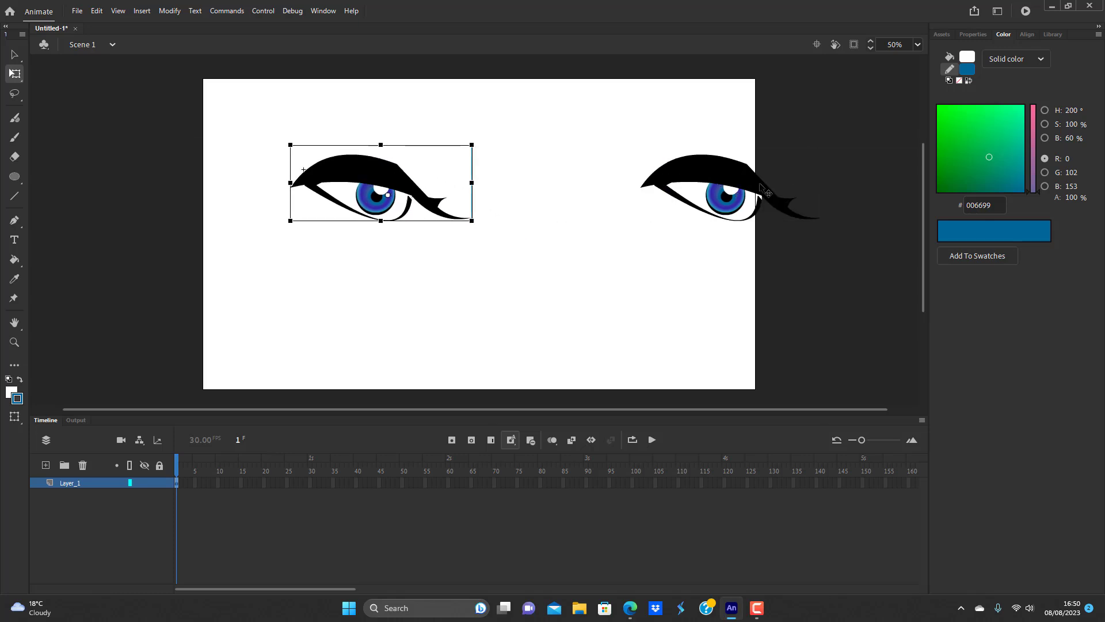
- Flip the duplicated eye horizontally and move it onto the stage's right half to mirror the first eye
{"action": "left_click", "coordinate": [745, 190]}
{"action": "left_click", "coordinate": [169, 11]}
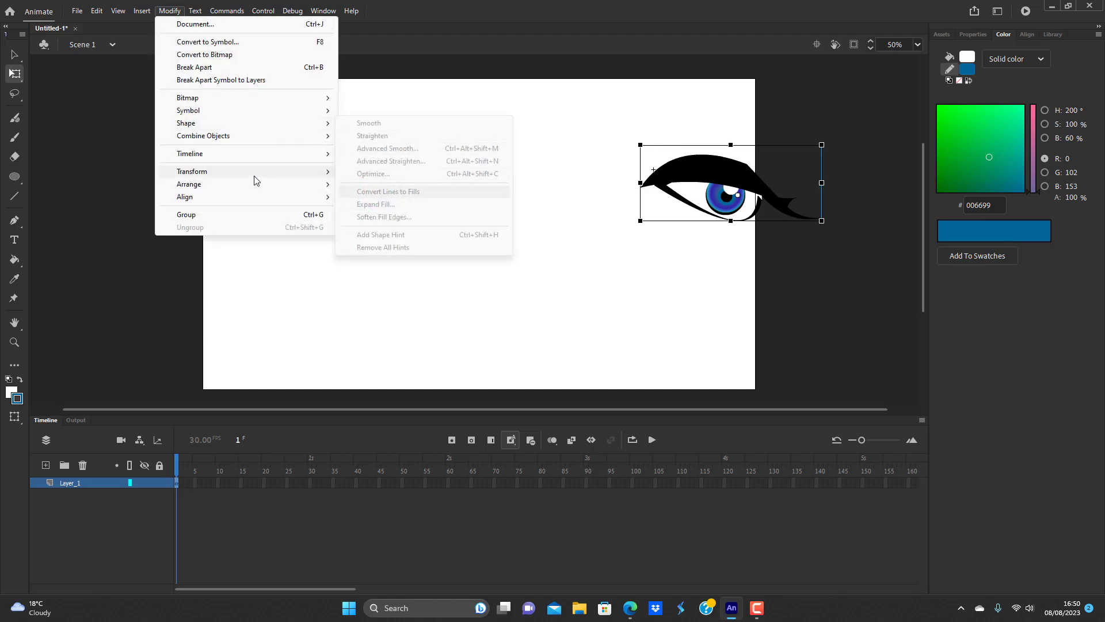
{"action": "mouse_move", "coordinate": [253, 177]}
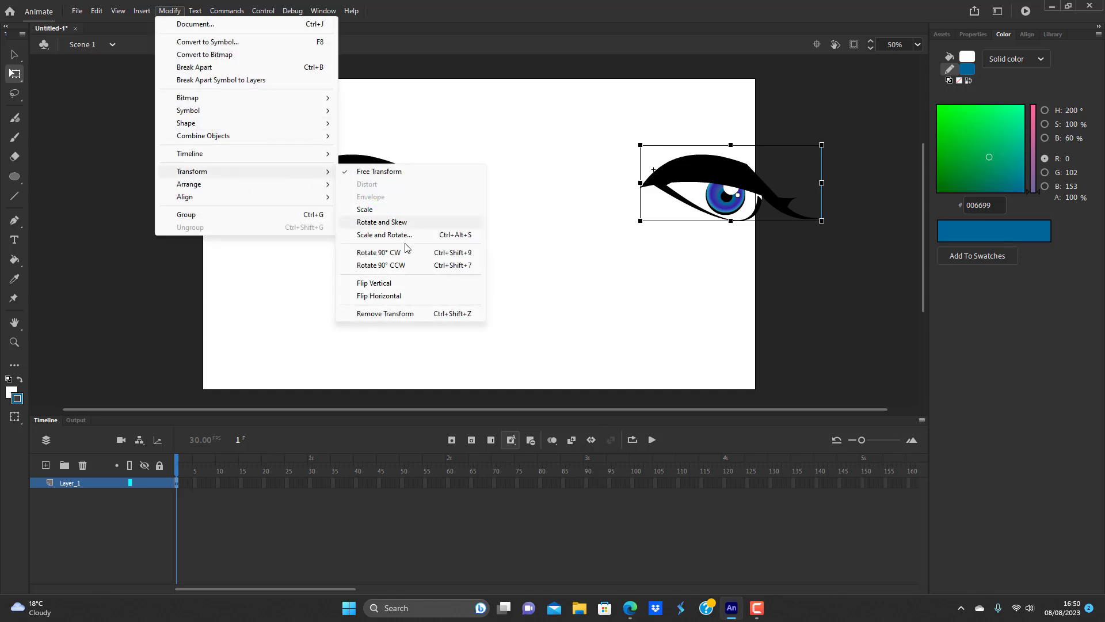
{"action": "left_click", "coordinate": [408, 296]}
{"action": "left_click_drag", "start_coordinate": [779, 184], "coordinate": [603, 185]}
{"action": "left_click", "coordinate": [601, 315]}
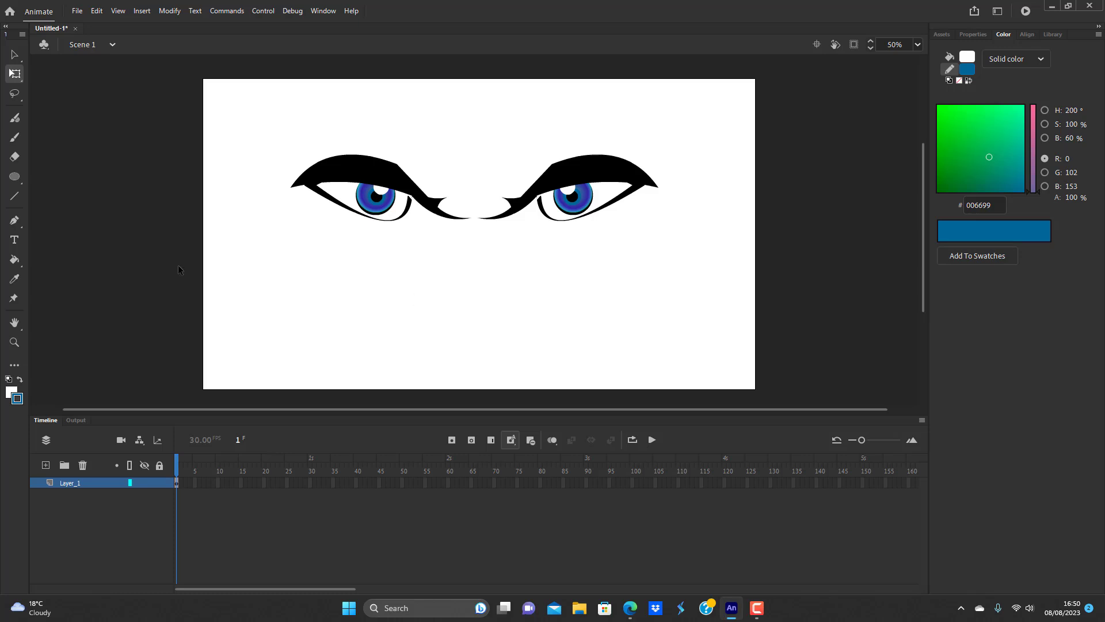
- Inside the eye symbol, add a layer beneath all others and draw a white oval with a 006699 outline behind the lower eye
{"action": "double_click", "coordinate": [375, 177]}
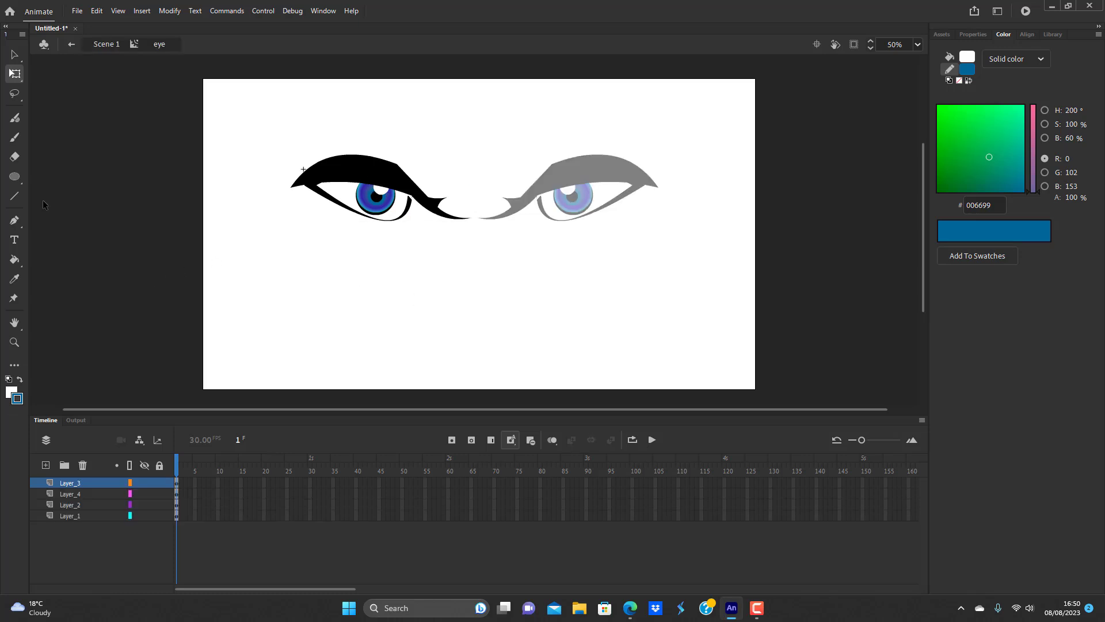
{"action": "left_click_drag", "start_coordinate": [16, 177], "coordinate": [33, 217]}
{"action": "left_click", "coordinate": [46, 465]}
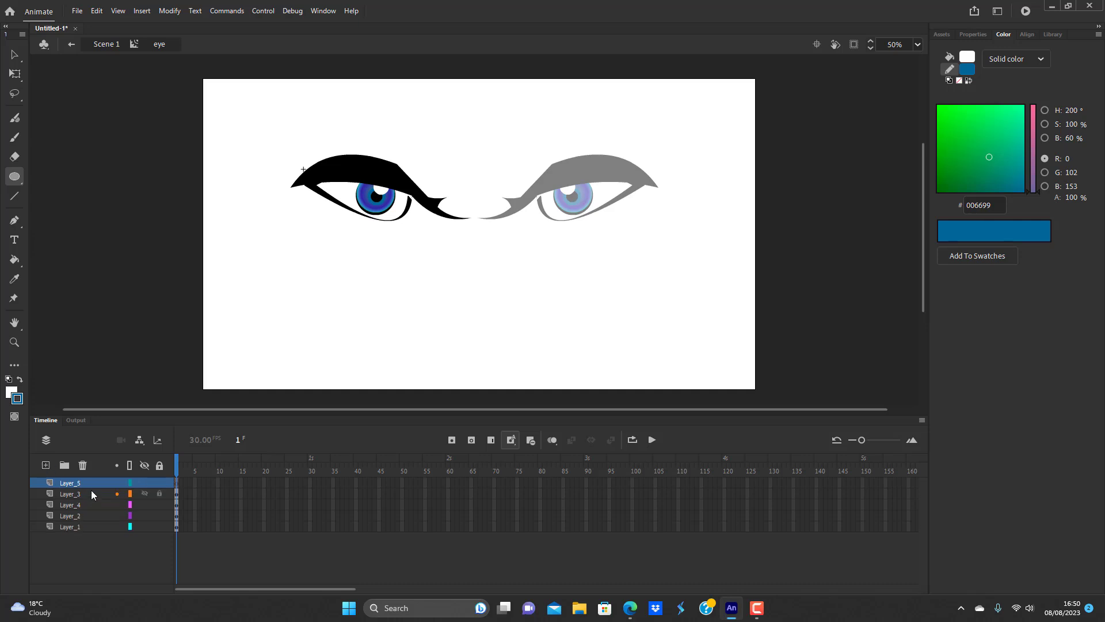
{"action": "left_click_drag", "start_coordinate": [90, 514], "coordinate": [104, 530]}
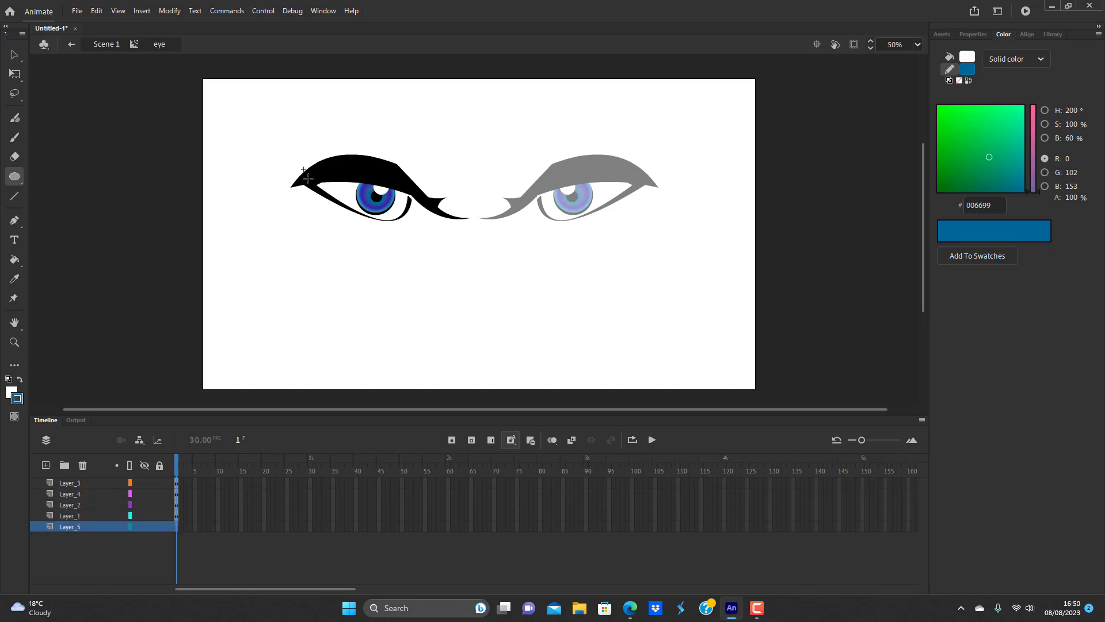
{"action": "left_click_drag", "start_coordinate": [312, 191], "coordinate": [440, 270]}
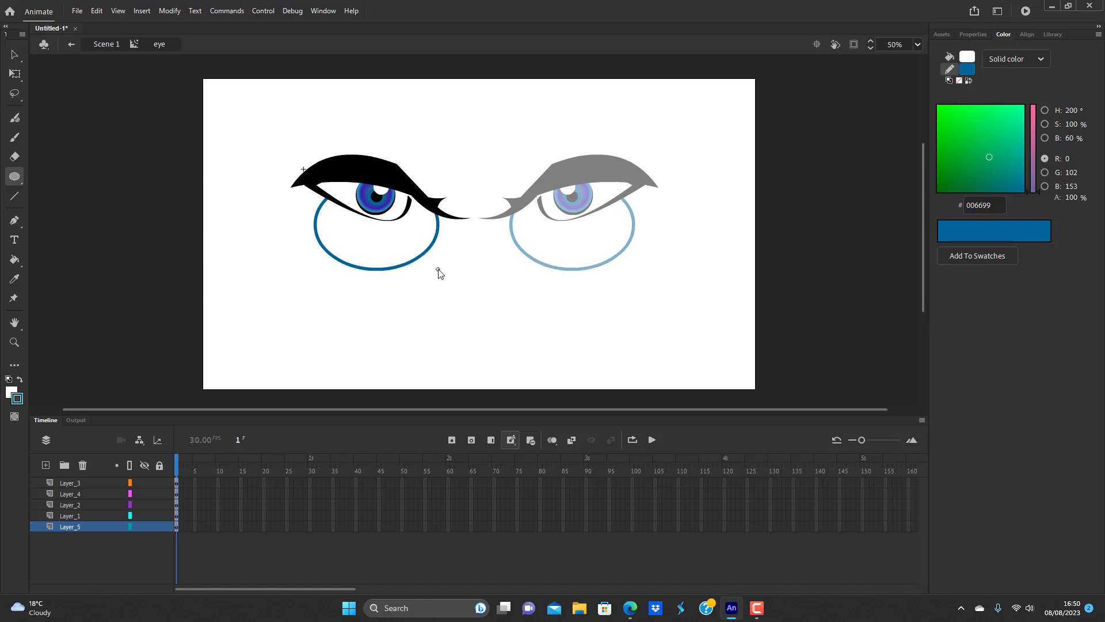
- Change the fill of the oval behind the eye to black and delete its blue outline
{"action": "left_click", "coordinate": [14, 55]}
{"action": "left_click", "coordinate": [364, 259]}
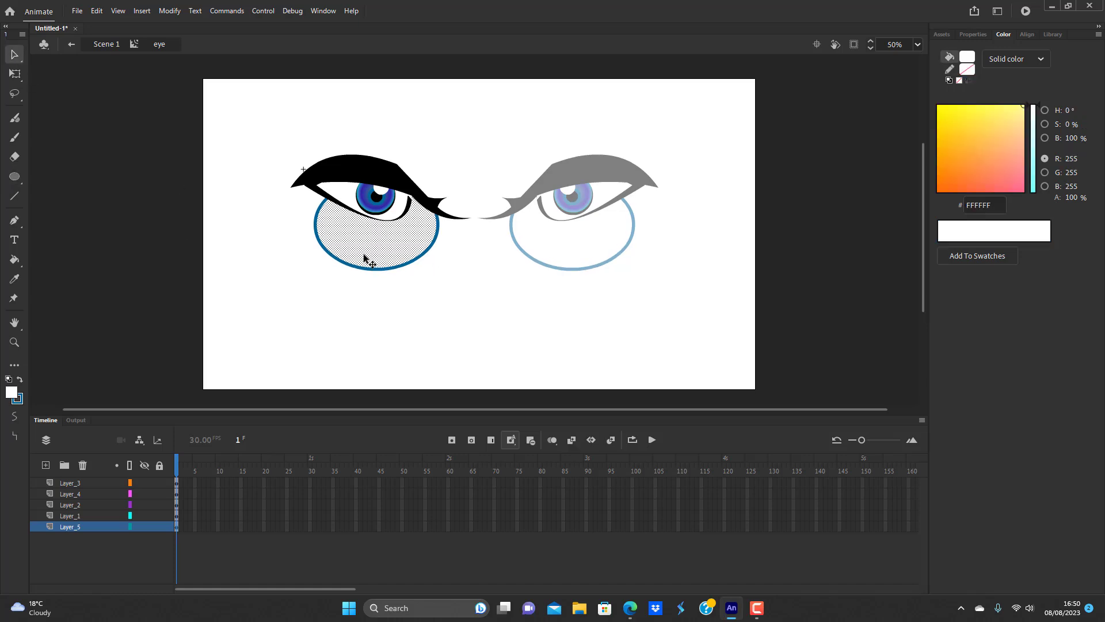
{"action": "left_click", "coordinate": [968, 57]}
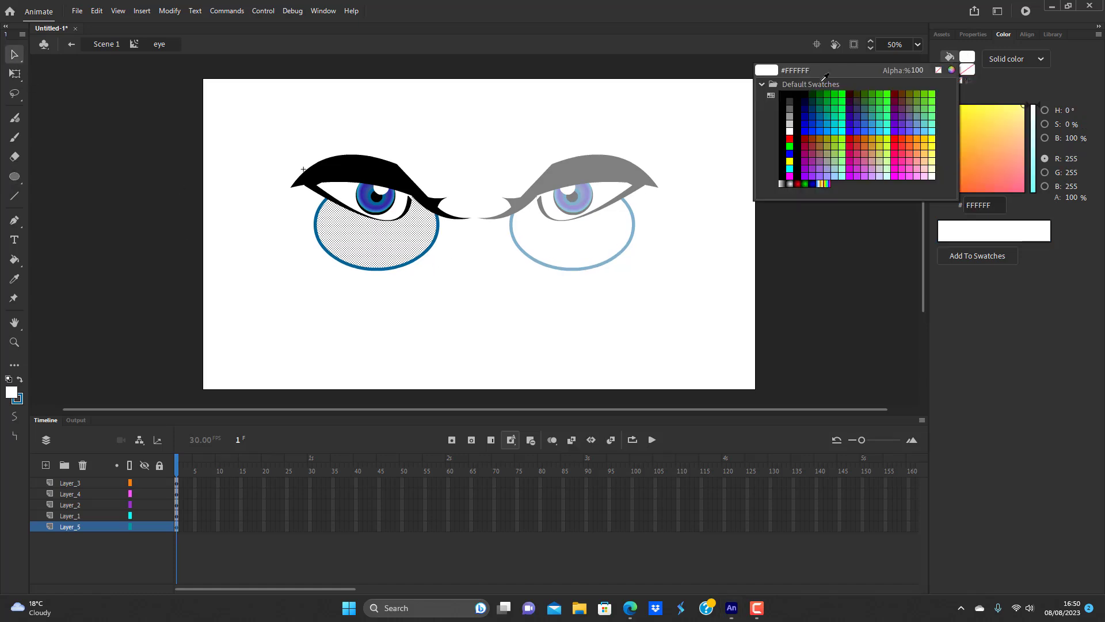
{"action": "left_click", "coordinate": [794, 91]}
{"action": "left_click", "coordinate": [403, 263]}
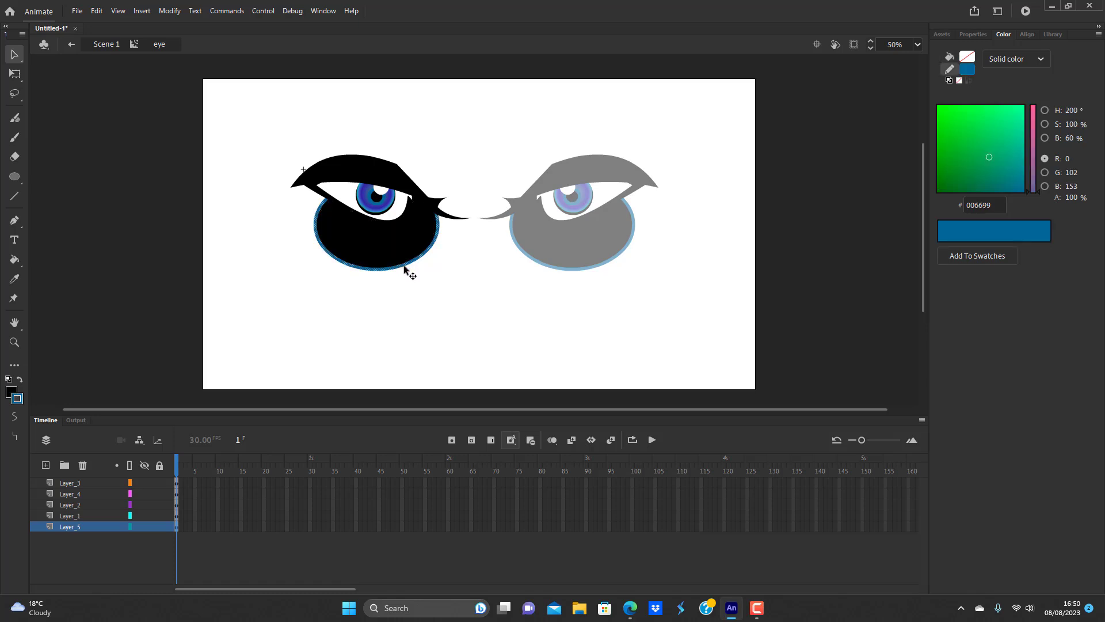
{"action": "key", "text": "Delete"}
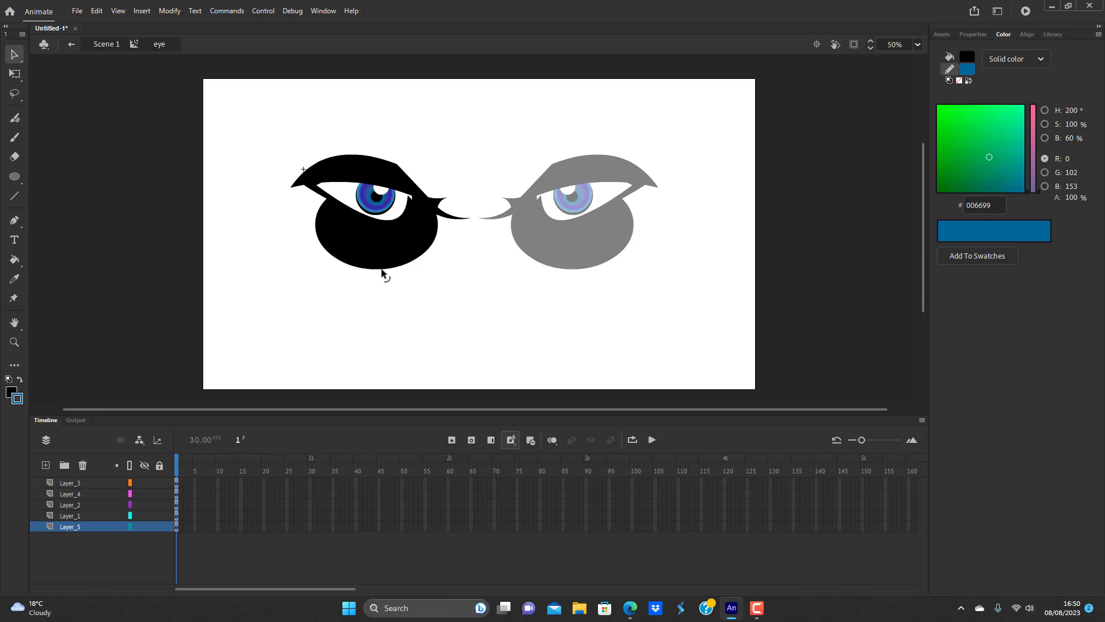
- Reshape the black oval's lower edge upward into a curved under-eye shadow with a pointed outer corner, and return to Scene 1
{"action": "left_click_drag", "start_coordinate": [382, 270], "coordinate": [337, 226]}
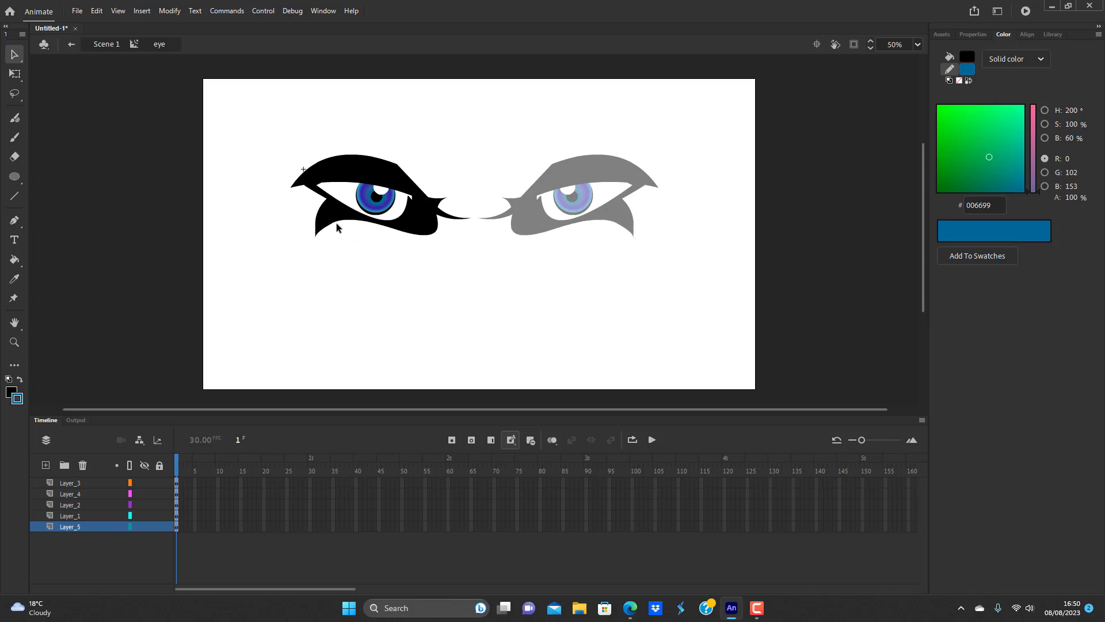
{"action": "double_click", "coordinate": [434, 309]}
{"action": "left_click", "coordinate": [434, 309]}
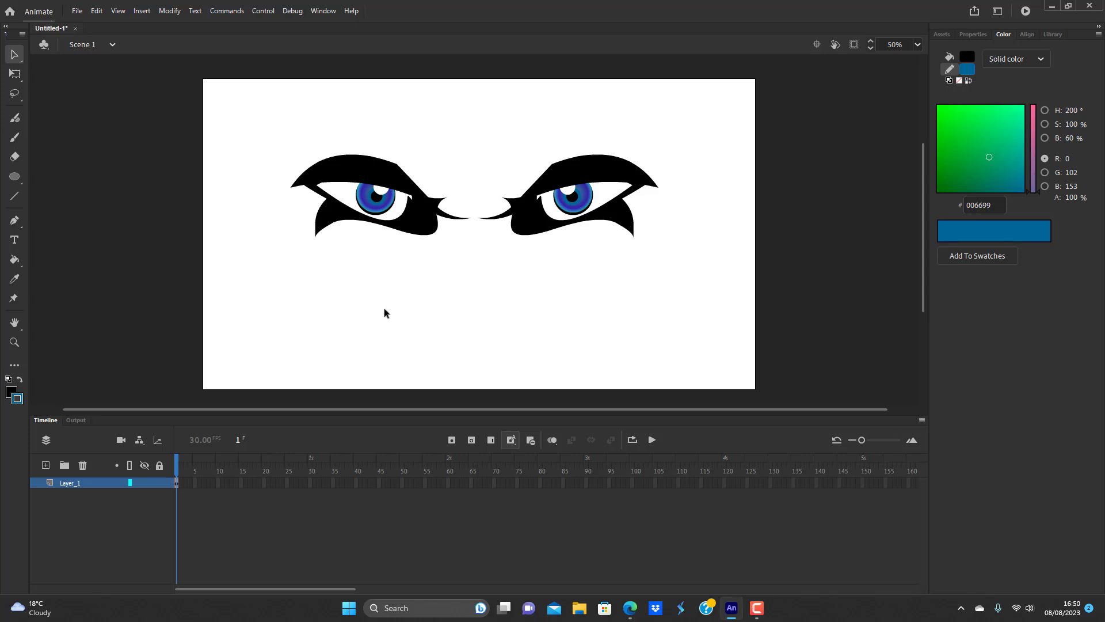
- Inside the eye symbol, draw a thin horizontal black rectangle above the eyelid and delete its blue outline
{"action": "double_click", "coordinate": [418, 208]}
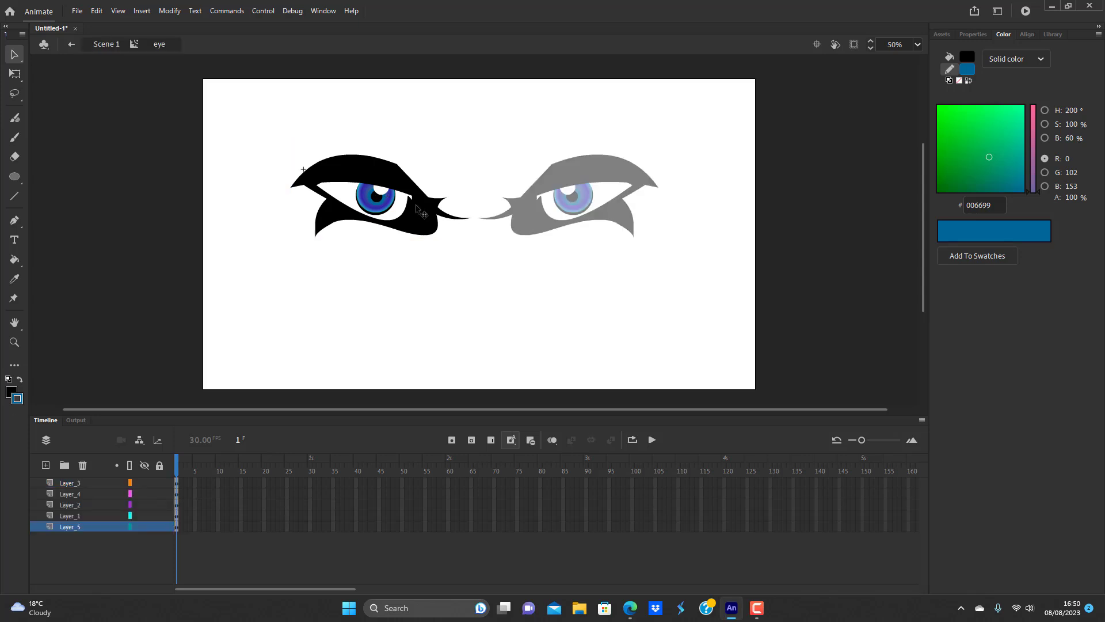
{"action": "left_click", "coordinate": [19, 179]}
{"action": "left_click", "coordinate": [86, 176]}
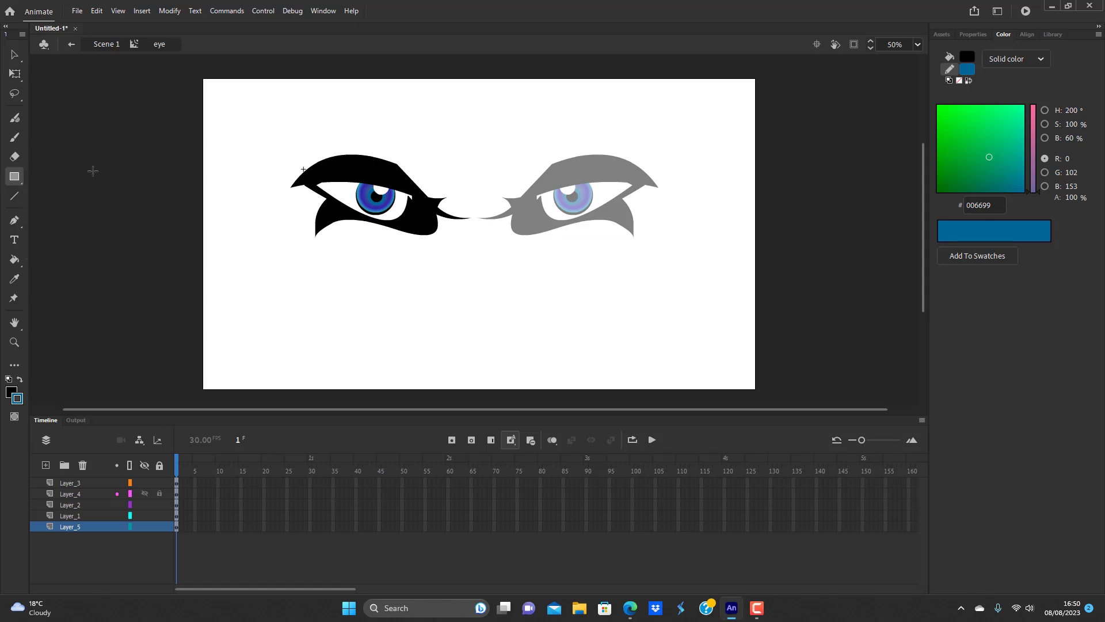
{"action": "left_click_drag", "start_coordinate": [316, 128], "coordinate": [441, 143]}
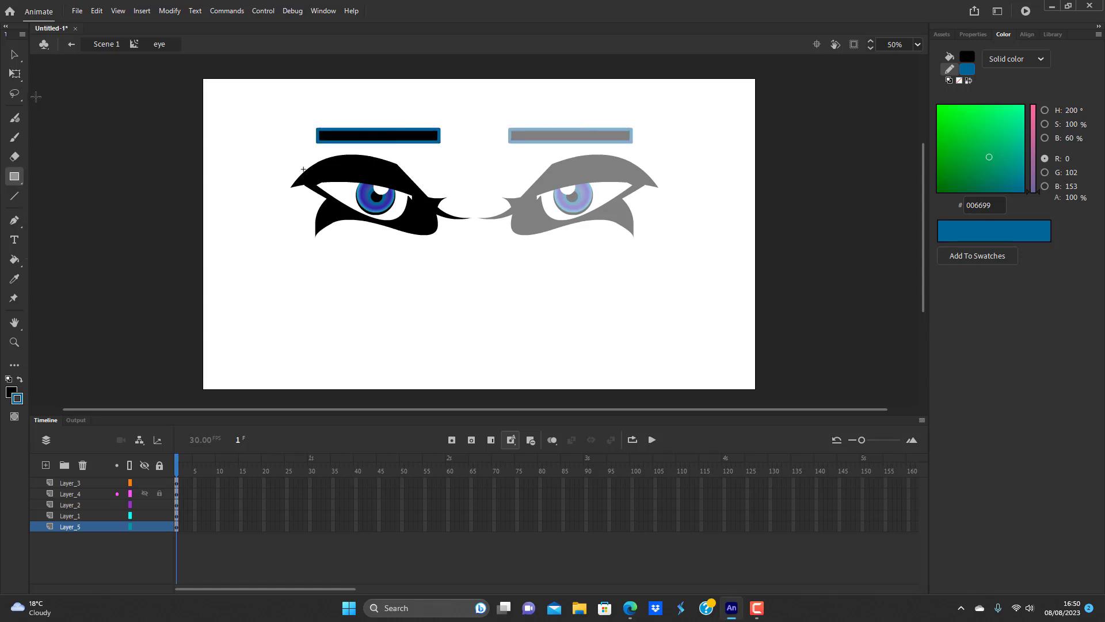
{"action": "left_click", "coordinate": [16, 57]}
{"action": "double_click", "coordinate": [395, 143]}
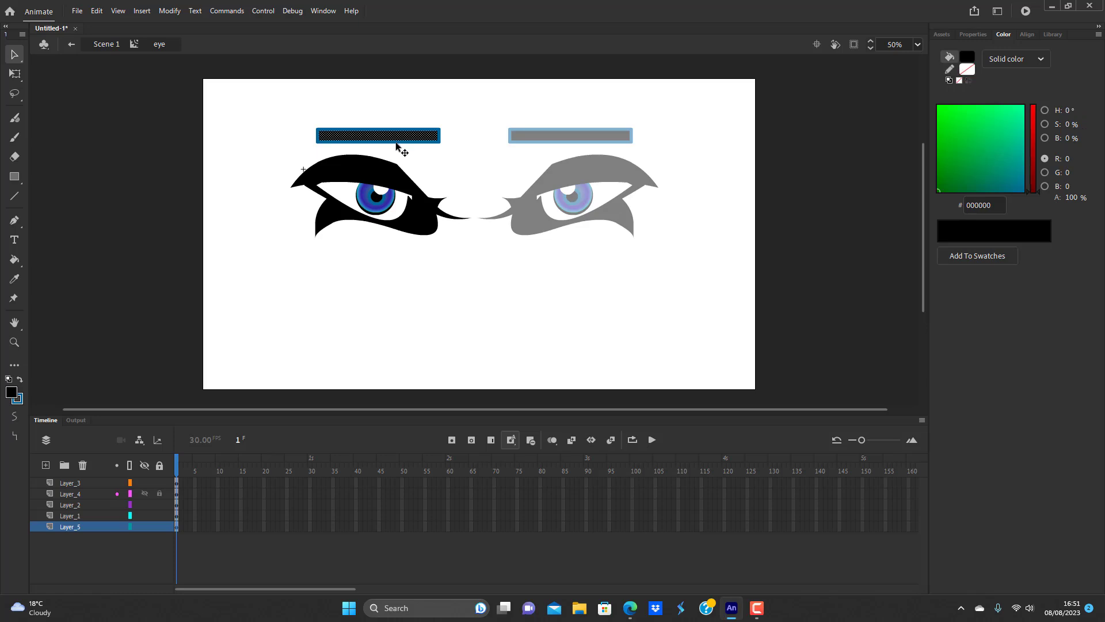
{"action": "key", "text": "Delete"}
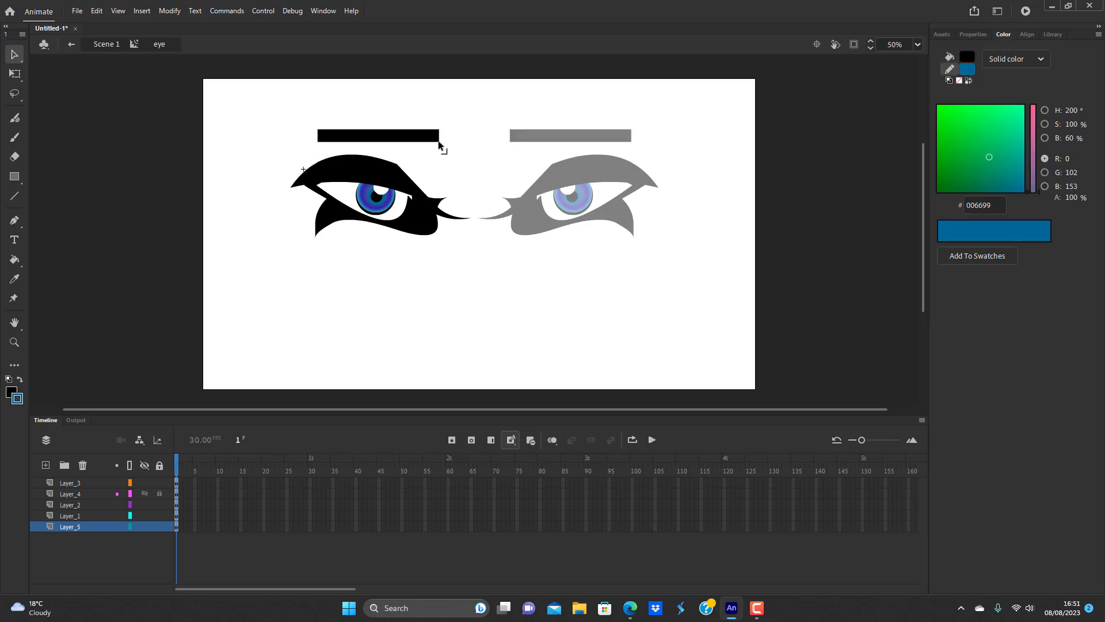
- Reshape the rectangle into an arched eyebrow with a pointed, extended outer end and a thin tapering inner end
{"action": "left_click_drag", "start_coordinate": [439, 142], "coordinate": [440, 159]}
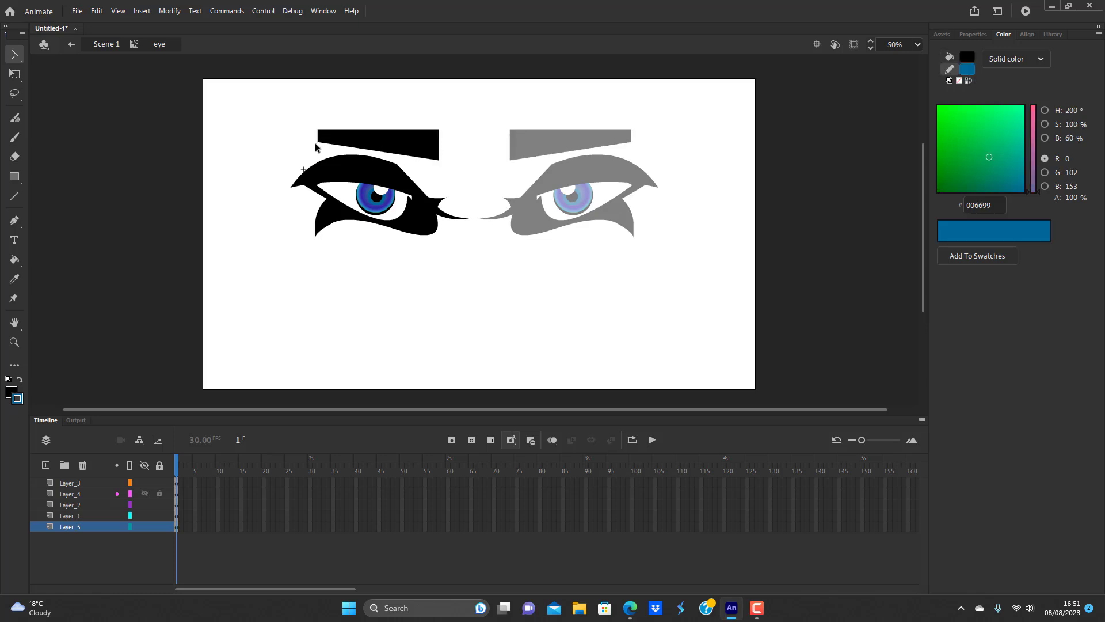
{"action": "left_click_drag", "start_coordinate": [318, 130], "coordinate": [280, 121]}
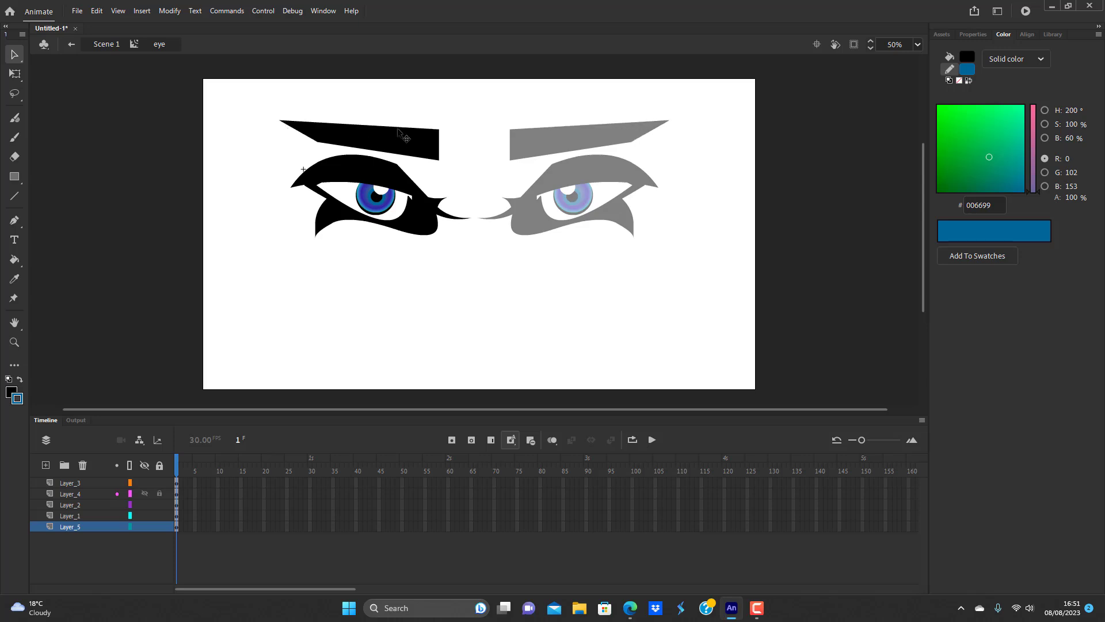
{"action": "left_click_drag", "start_coordinate": [403, 128], "coordinate": [408, 93]}
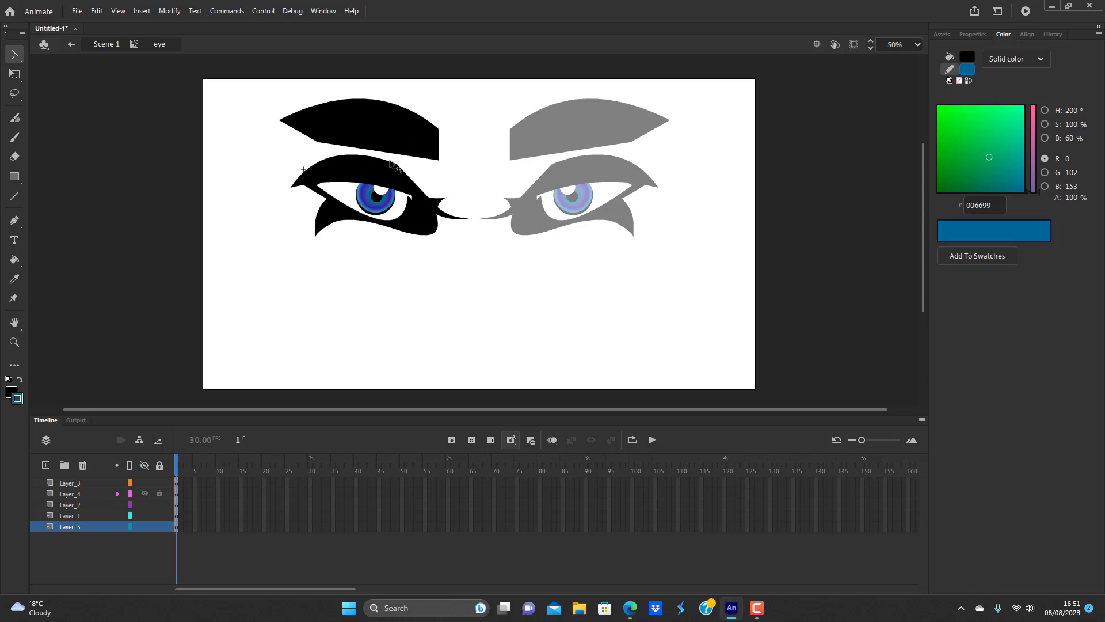
{"action": "left_click_drag", "start_coordinate": [398, 153], "coordinate": [440, 160]}
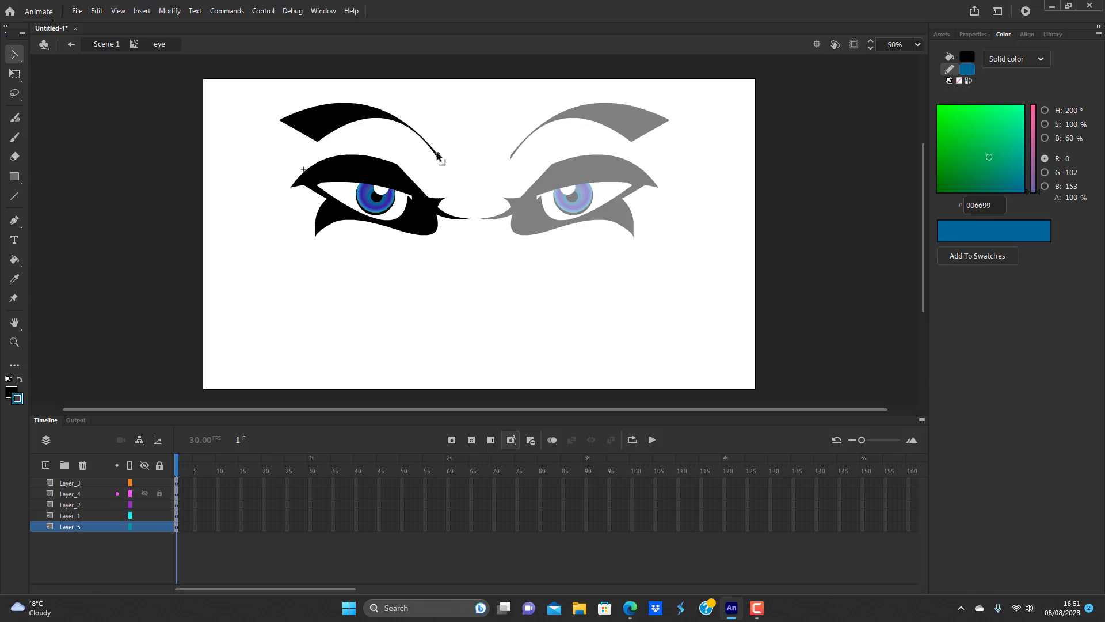
{"action": "left_click", "coordinate": [348, 123]}
{"action": "left_click_drag", "start_coordinate": [348, 122], "coordinate": [329, 135]}
{"action": "left_click", "coordinate": [310, 305]}
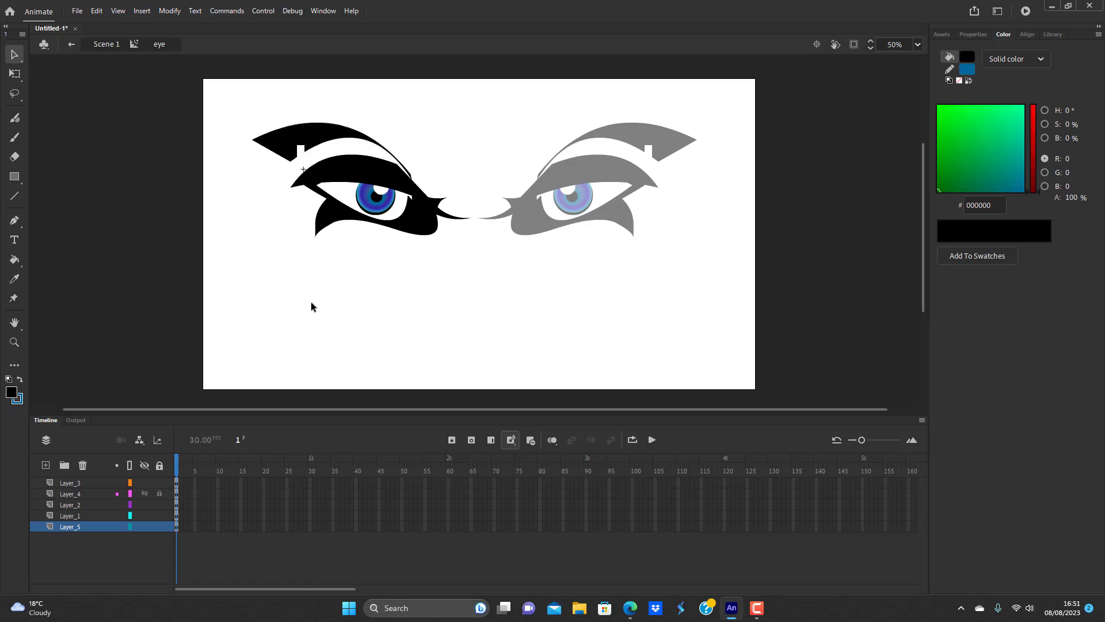
{"action": "double_click", "coordinate": [311, 302]}
{"action": "left_click", "coordinate": [310, 302]}
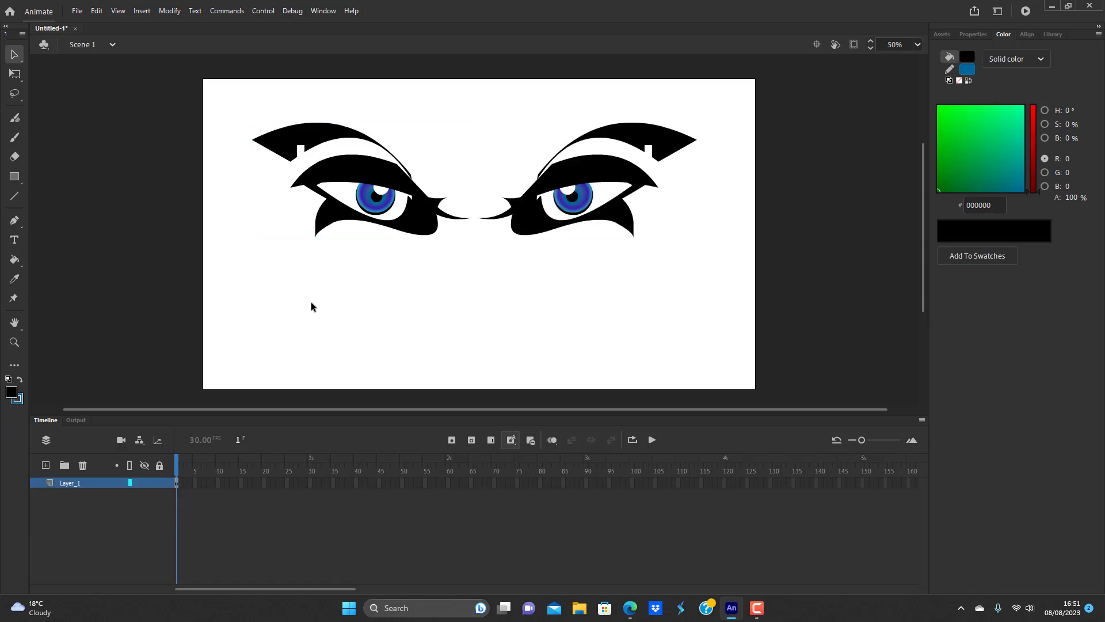
{"action": "key", "text": "ctrl+z"}
{"action": "key", "text": "ctrl+z"}
{"action": "key", "text": "ctrl+z"}
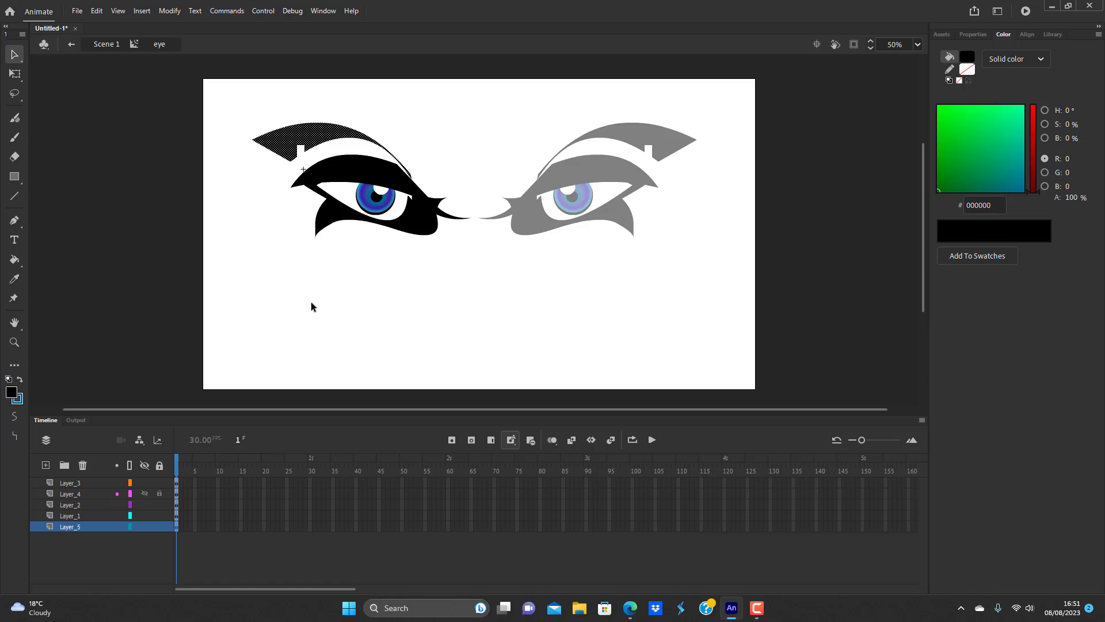
{"action": "key", "text": "ctrl+z"}
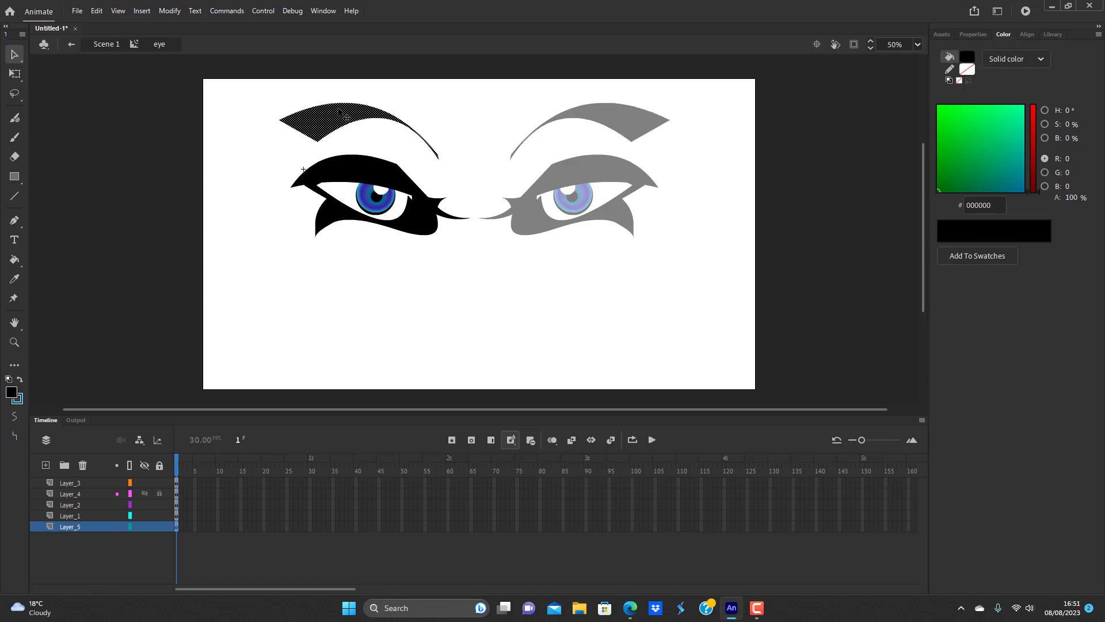
- Move the eyebrow aside below the eye and delete the stray white shape on Layer_2 at the eyelid's outer corner
{"action": "left_click_drag", "start_coordinate": [354, 112], "coordinate": [454, 292]}
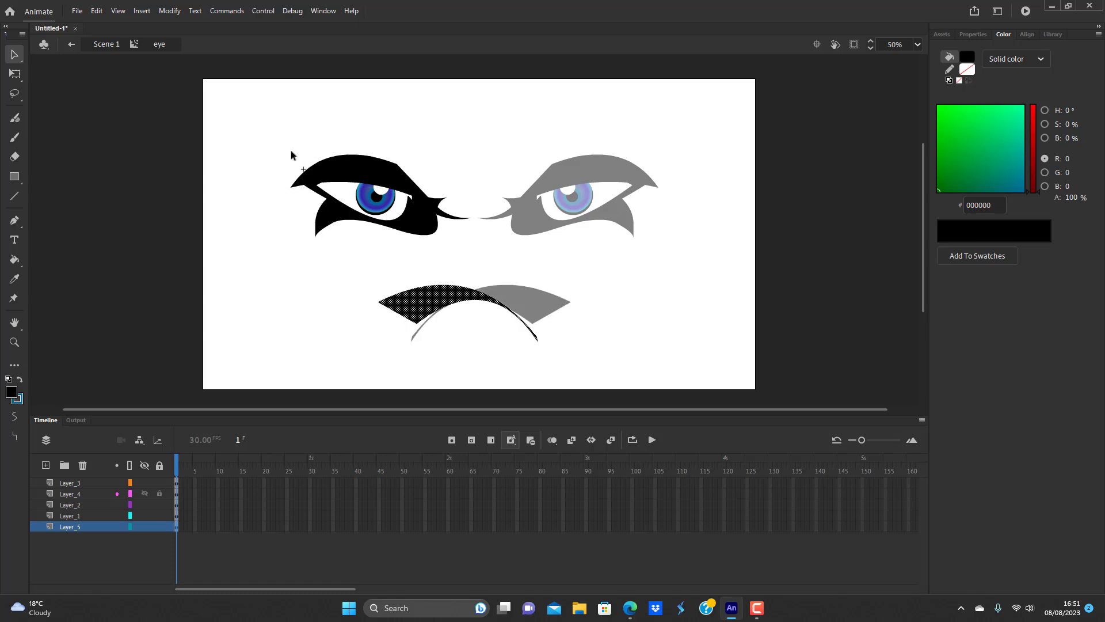
{"action": "left_click", "coordinate": [301, 153]}
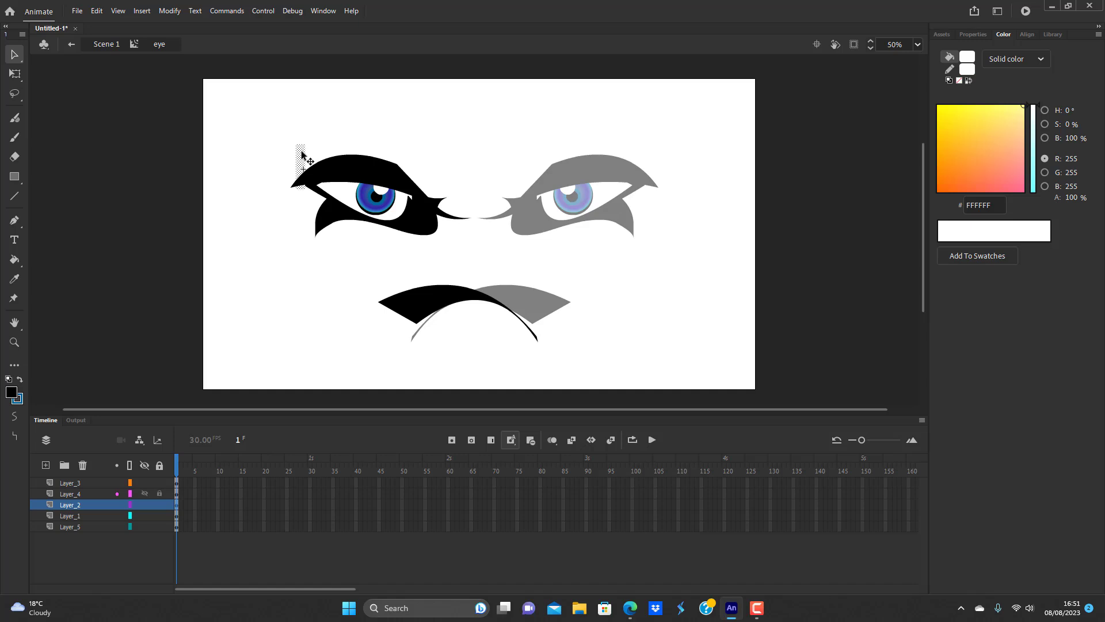
{"action": "key", "text": "Delete"}
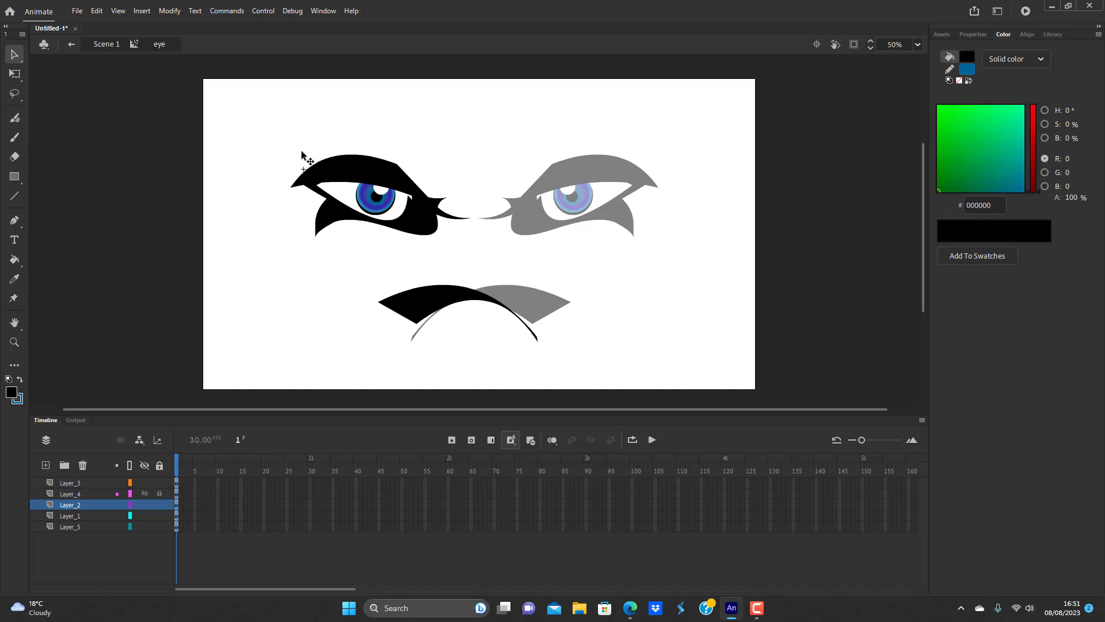
- Move the eyebrow back up, placing it close above the eyelid and offset outward, and return to Scene 1
{"action": "left_click", "coordinate": [429, 305]}
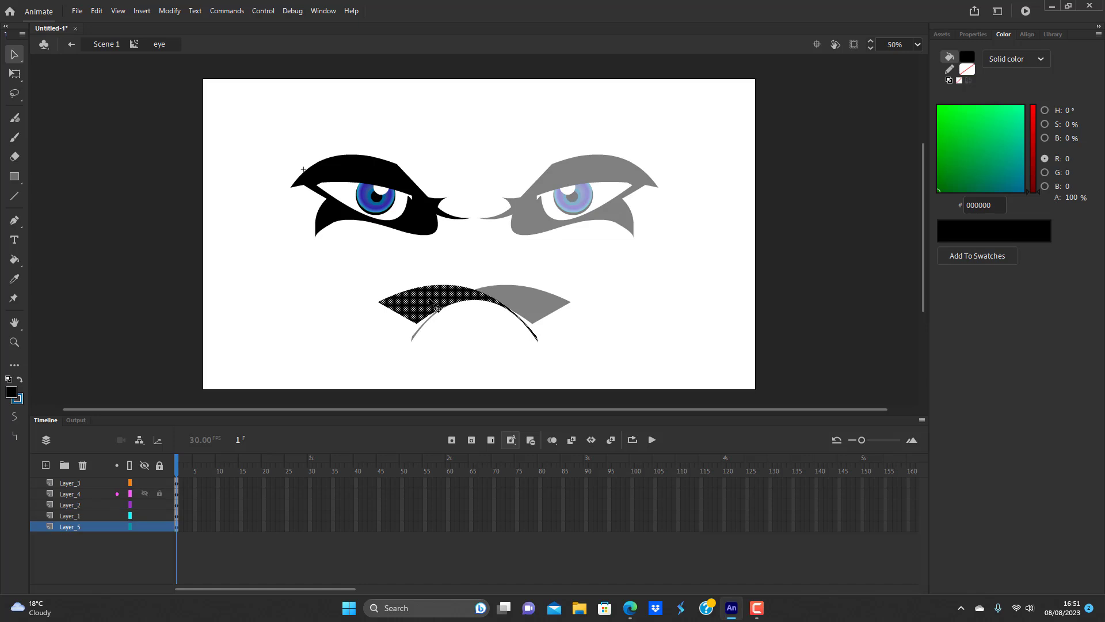
{"action": "left_click_drag", "start_coordinate": [435, 309], "coordinate": [324, 150]}
{"action": "double_click", "coordinate": [368, 288]}
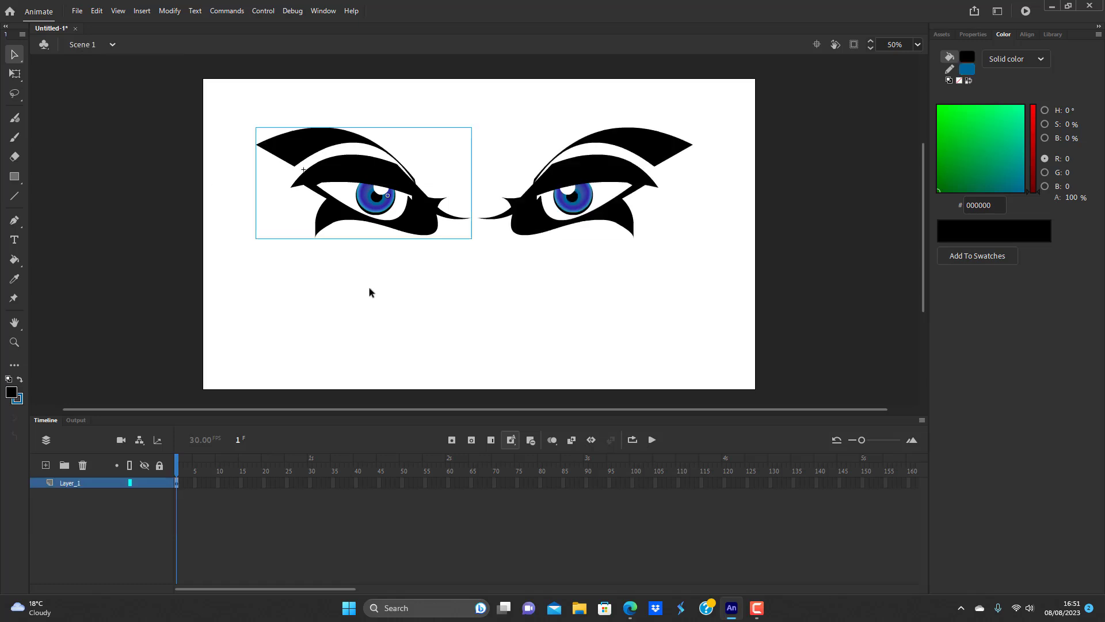
{"action": "left_click", "coordinate": [366, 290]}
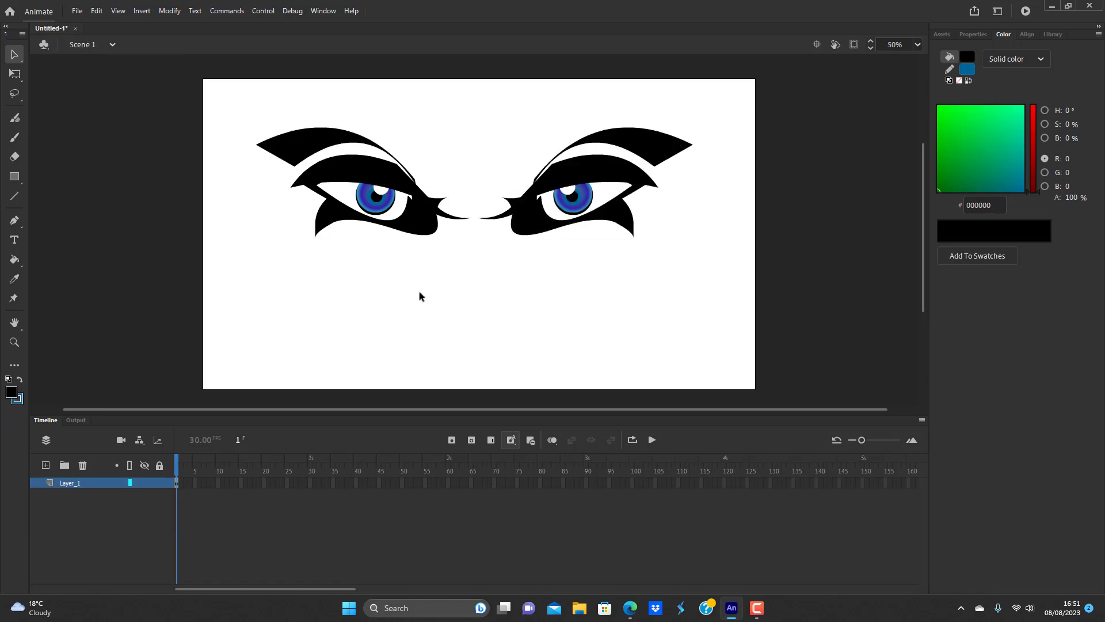
- Draw a tall, narrow black rectangle on the stage below the left eye and delete its blue outline
{"action": "left_click", "coordinate": [14, 176]}
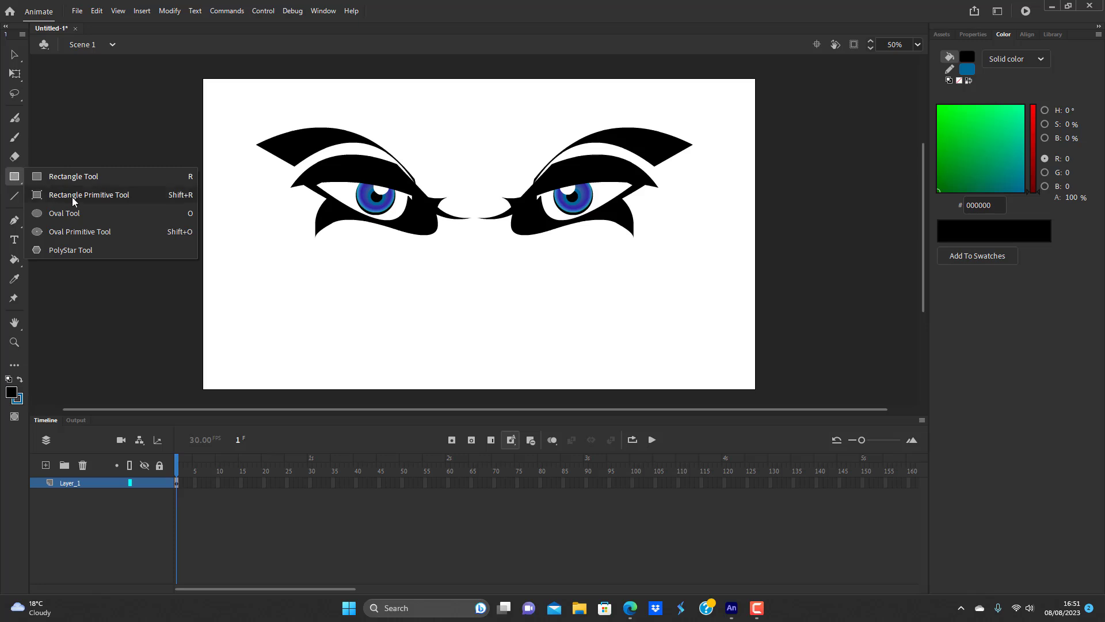
{"action": "left_click", "coordinate": [85, 175]}
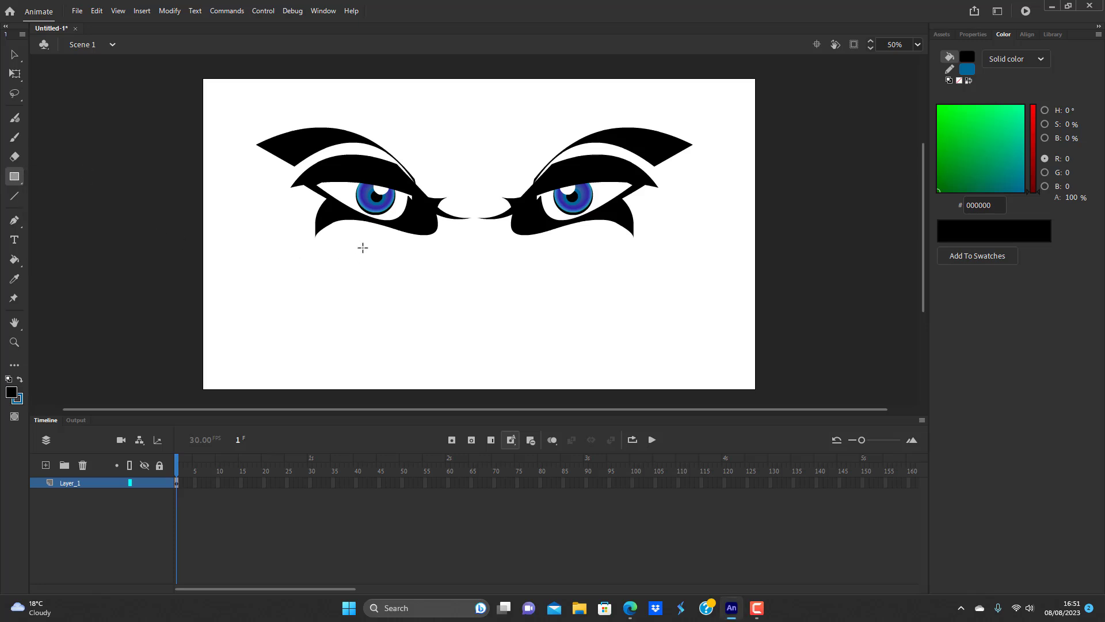
{"action": "left_click_drag", "start_coordinate": [363, 241], "coordinate": [401, 336]}
{"action": "left_click", "coordinate": [15, 56]}
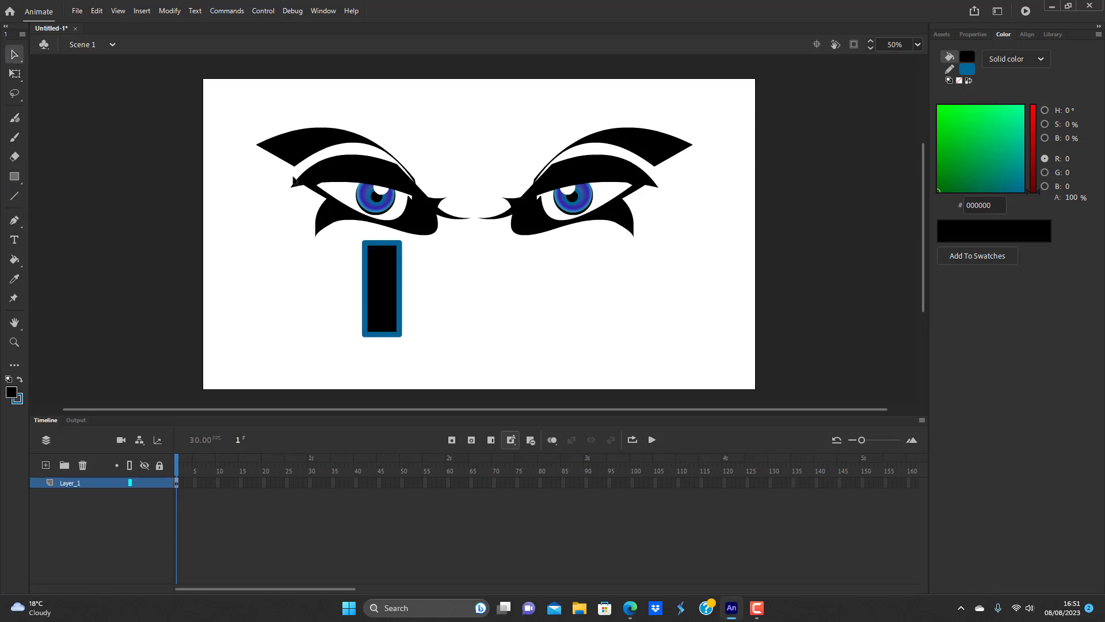
{"action": "double_click", "coordinate": [379, 244]}
{"action": "key", "text": "Delete"}
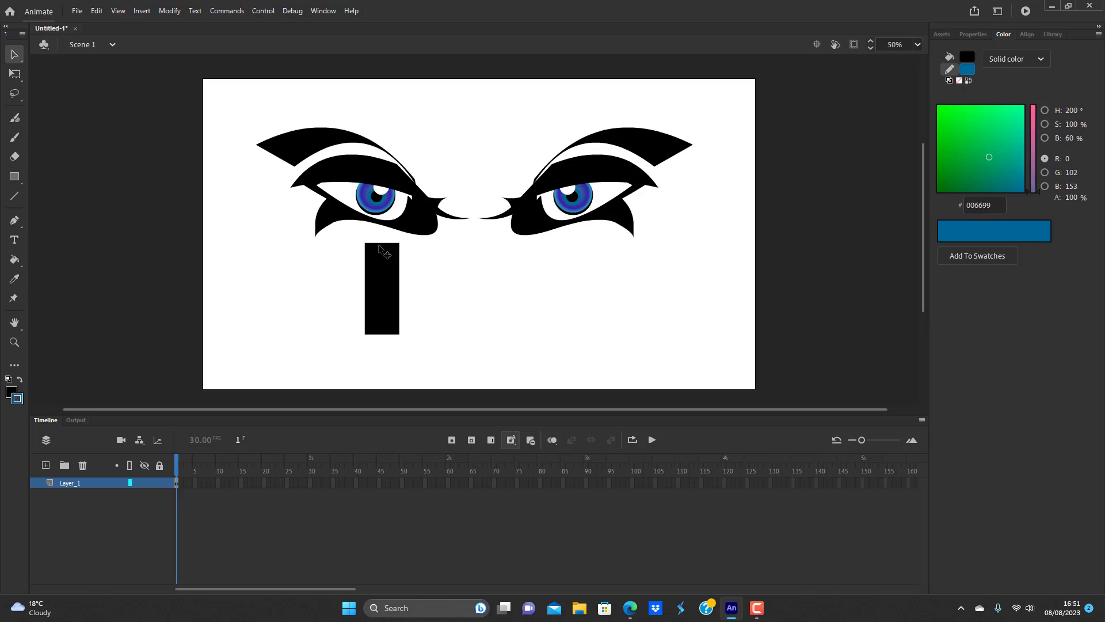
- Pull the rectangle's upper corners and lower inner corner out into points and curve the edges between them inward
{"action": "left_click_drag", "start_coordinate": [364, 244], "coordinate": [338, 230]}
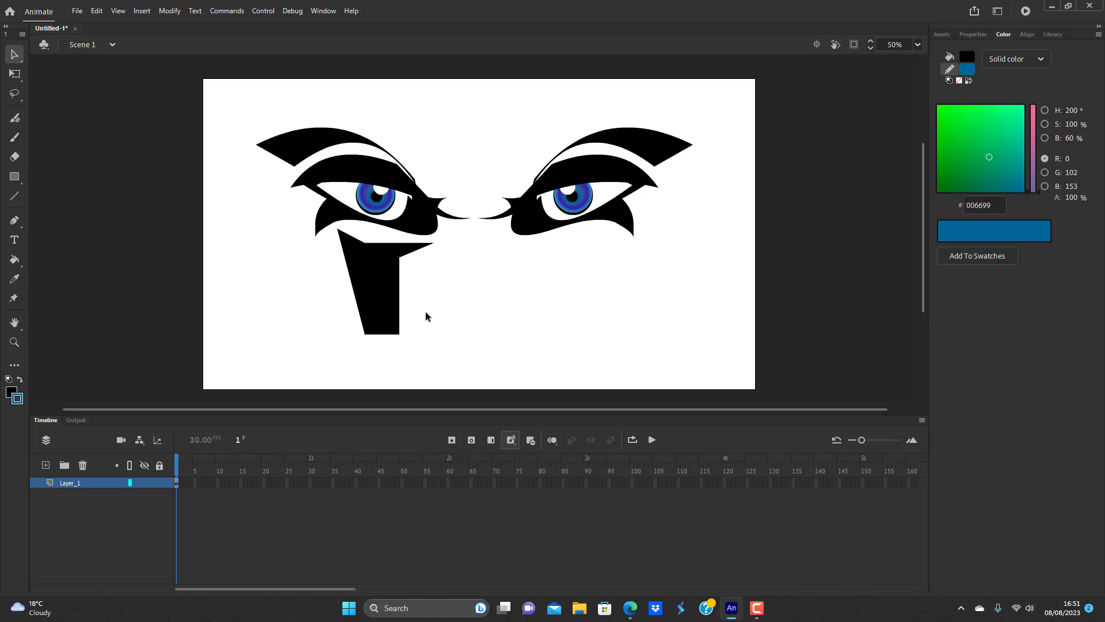
{"action": "left_click_drag", "start_coordinate": [400, 289], "coordinate": [403, 262]}
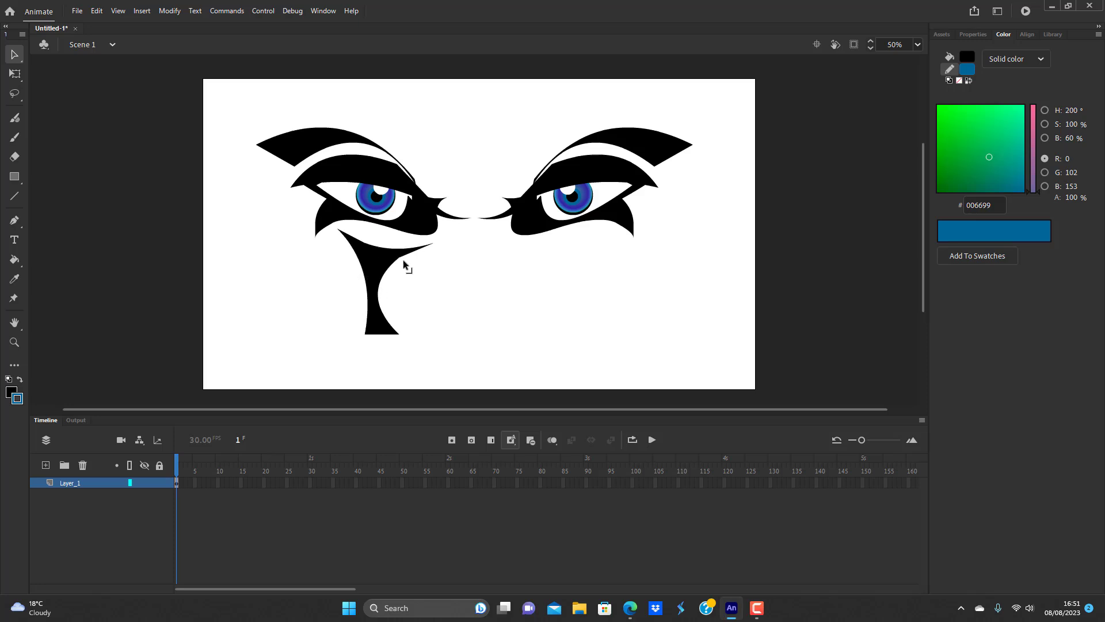
{"action": "left_click_drag", "start_coordinate": [400, 335], "coordinate": [448, 272]}
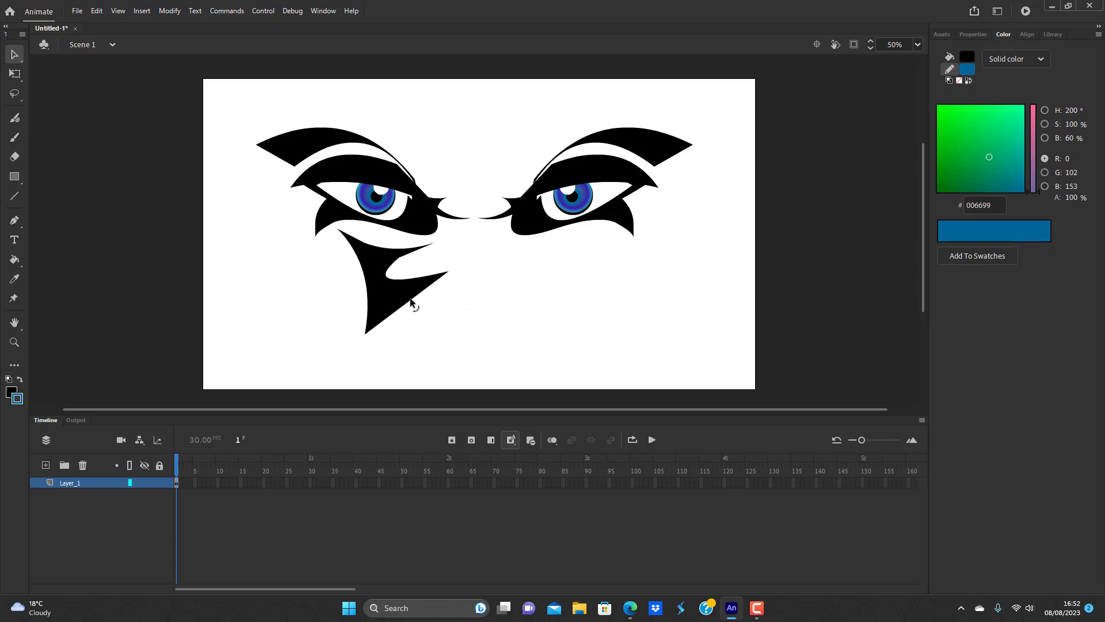
- Pull the marking's lower slanted edge downward and carve it into two separate downward prongs with curved sides
{"action": "left_click_drag", "start_coordinate": [407, 308], "coordinate": [430, 357]}
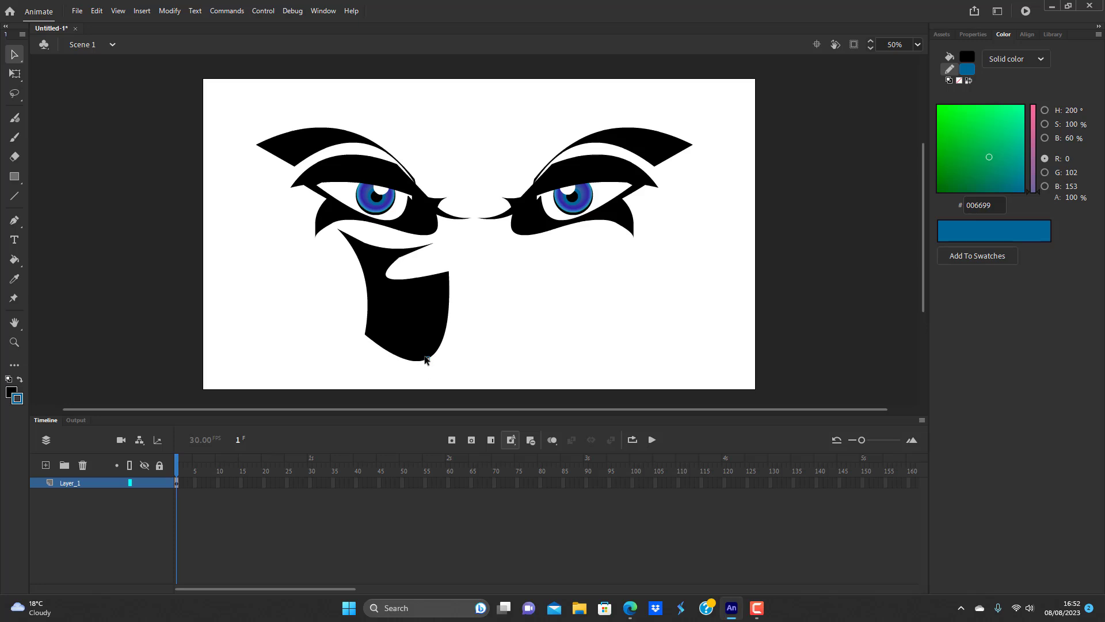
{"action": "left_click", "coordinate": [429, 358]}
{"action": "left_click", "coordinate": [435, 358]}
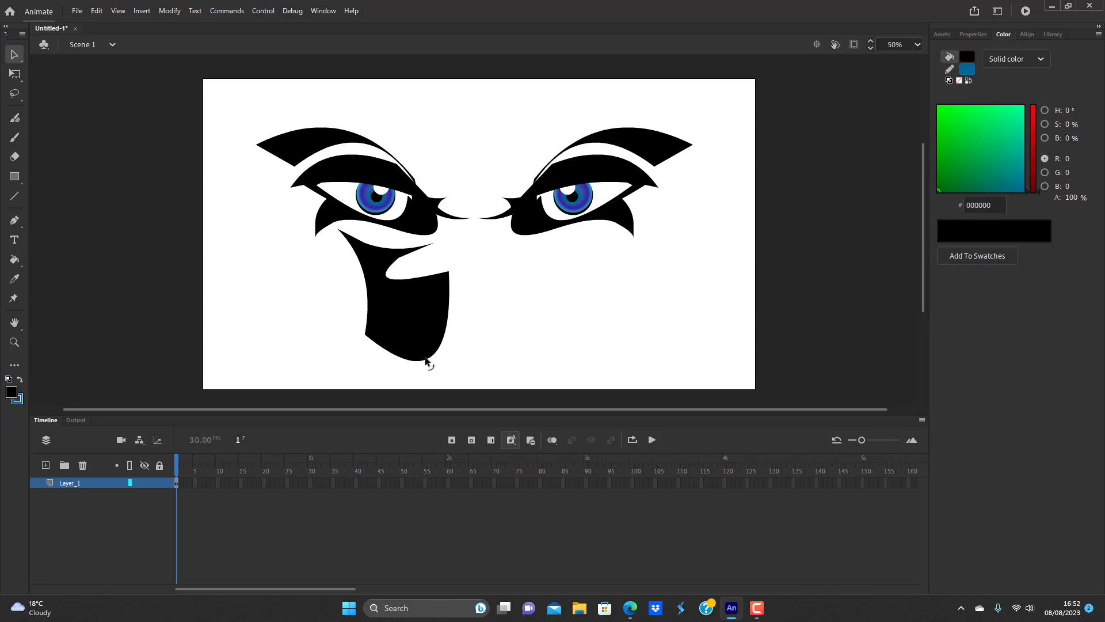
{"action": "left_click_drag", "start_coordinate": [430, 362], "coordinate": [407, 311]}
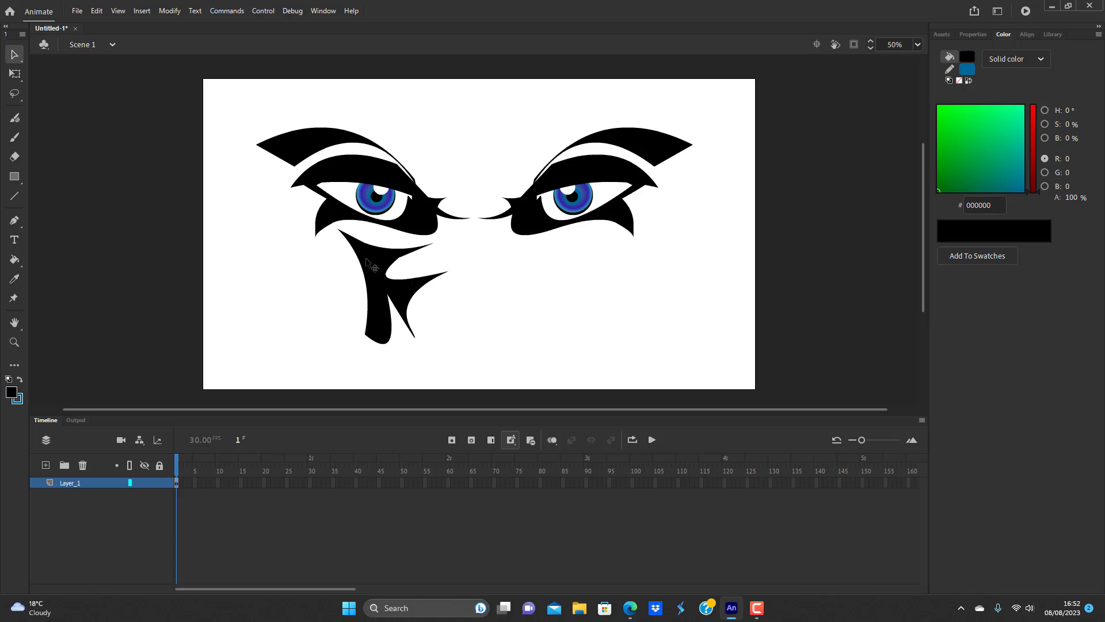
- Delete the lower part of the black marking below the left eye, including both prongs, keeping only the pointed upper piece
{"action": "left_click", "coordinate": [381, 268]}
{"action": "left_click", "coordinate": [317, 312]}
{"action": "left_click_drag", "start_coordinate": [290, 358], "coordinate": [492, 268]}
{"action": "key", "text": "Delete"}
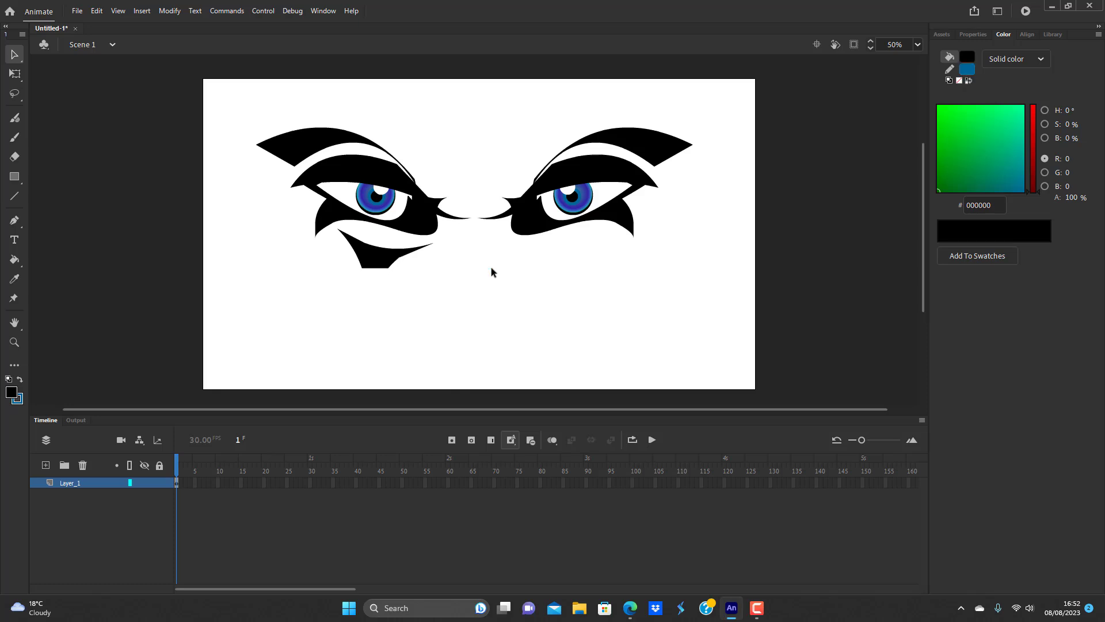
- Stretch the marking's lower corner down into a point, curve its tail outward toward the nose, and move it inward under the left eye
{"action": "left_click_drag", "start_coordinate": [360, 267], "coordinate": [412, 361]}
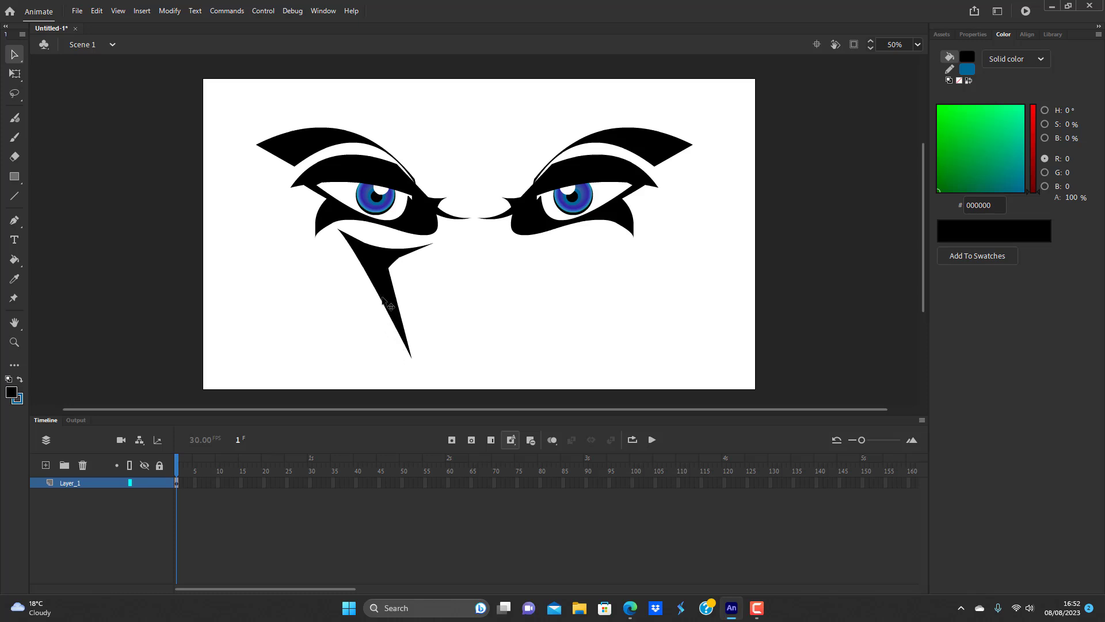
{"action": "mouse_move", "coordinate": [398, 298]}
{"action": "left_mouse_down"}
{"action": "mouse_move", "coordinate": [415, 290]}
{"action": "mouse_move", "coordinate": [400, 306]}
{"action": "mouse_move", "coordinate": [427, 327]}
{"action": "left_mouse_up"}
{"action": "left_click", "coordinate": [411, 316]}
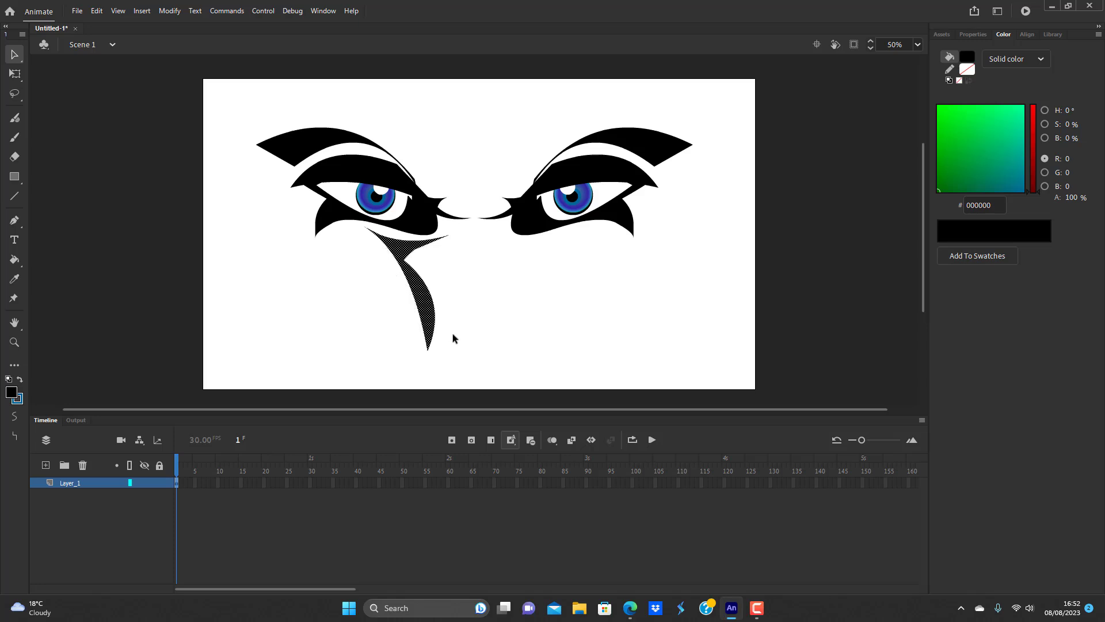
{"action": "left_click", "coordinate": [453, 340]}
- Duplicate the marking, flip the copy horizontally, and place it at matching height under the right eye
{"action": "left_click", "coordinate": [430, 314]}
{"action": "left_click_drag", "start_coordinate": [430, 314], "coordinate": [549, 336]}
{"action": "left_click", "coordinate": [168, 12]}
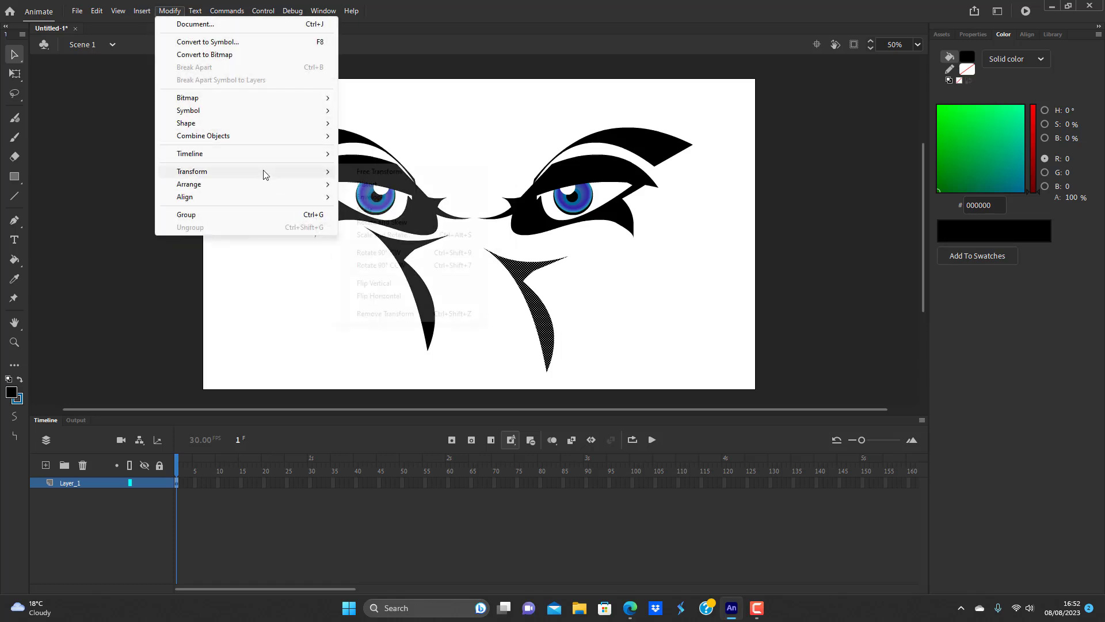
{"action": "mouse_move", "coordinate": [264, 173]}
{"action": "left_click", "coordinate": [402, 296]}
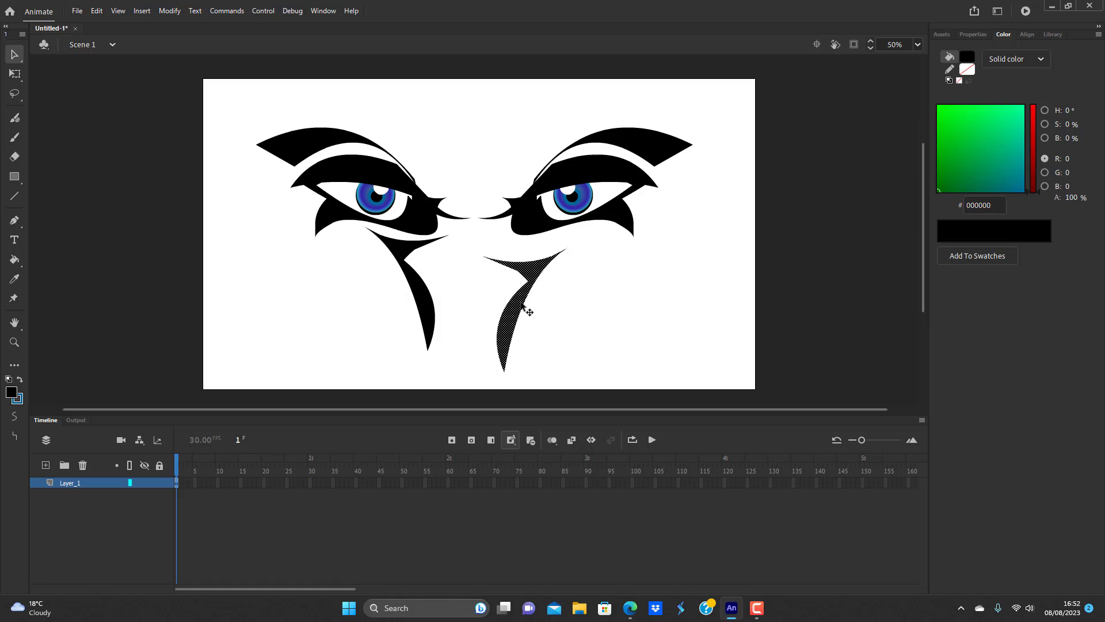
{"action": "left_click_drag", "start_coordinate": [525, 305], "coordinate": [533, 285]}
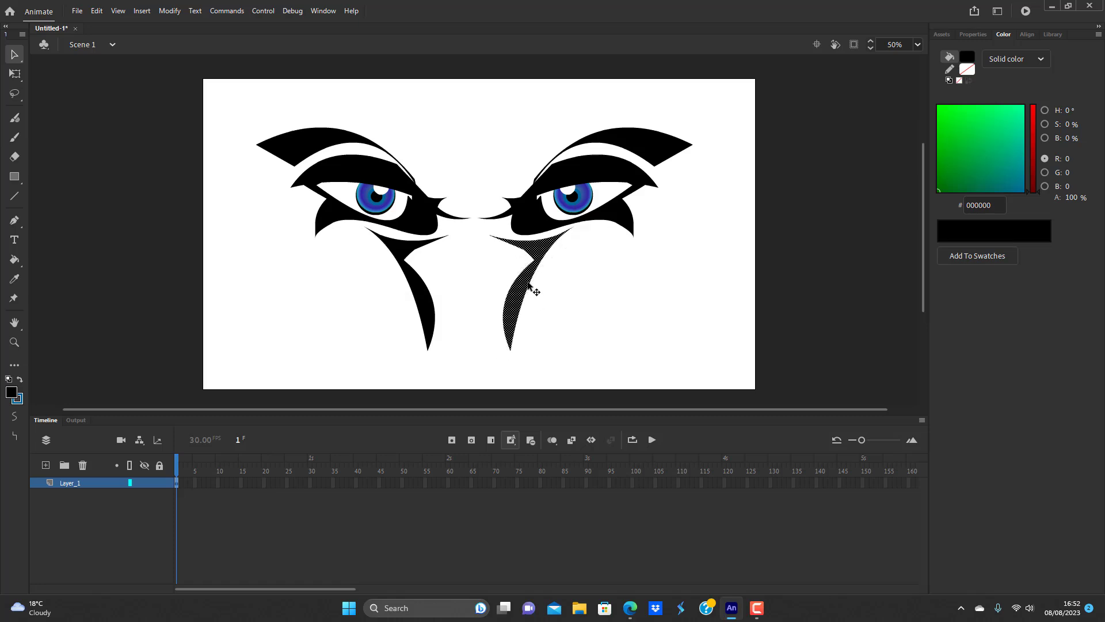
{"action": "left_click", "coordinate": [585, 288]}
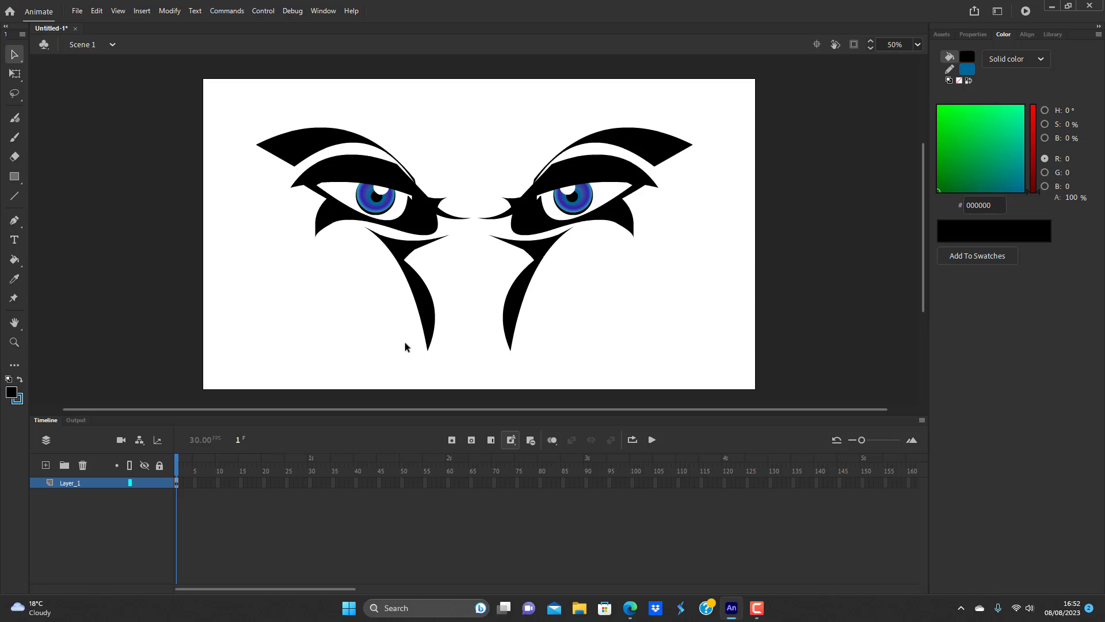
- Draw a tall, narrow black rectangle beside the left marking's outer edge and delete its blue outline
{"action": "left_click", "coordinate": [16, 177]}
{"action": "left_click_drag", "start_coordinate": [337, 233], "coordinate": [369, 357]}
{"action": "left_click", "coordinate": [14, 55]}
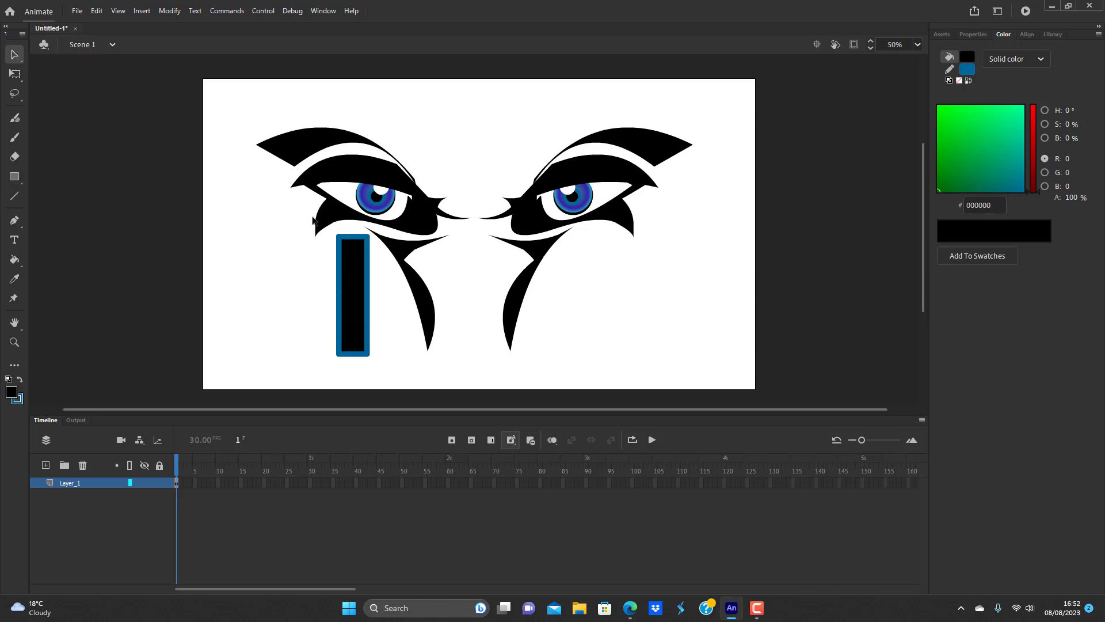
{"action": "double_click", "coordinate": [359, 236]}
{"action": "key", "text": "Delete"}
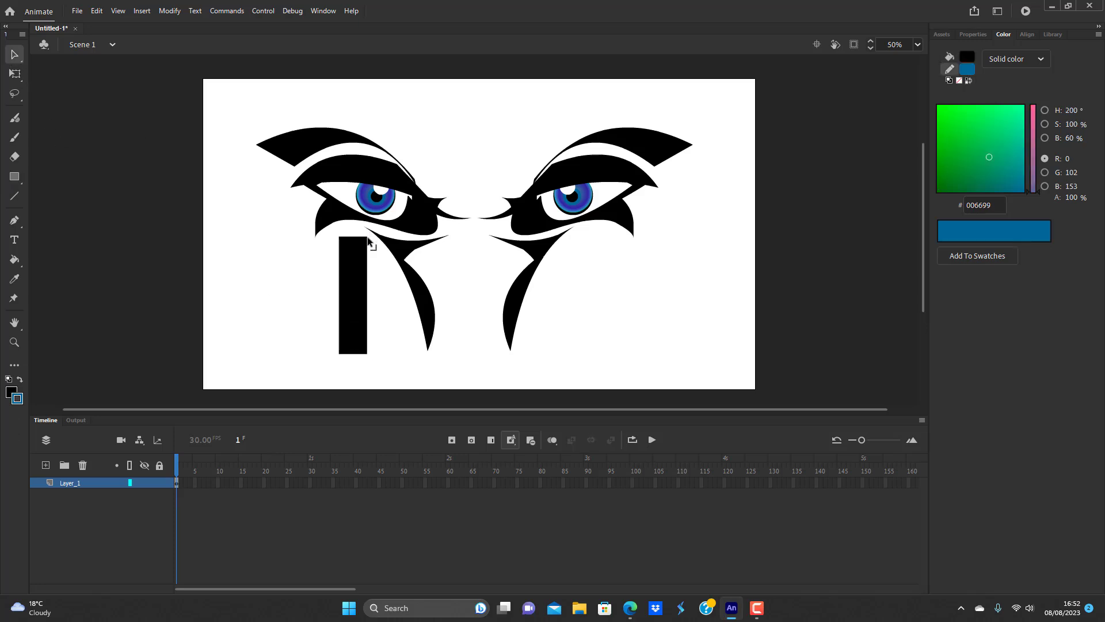
- Reshape the rectangle into a curved leaf with a pointed upper tip, a rounded outer lobe and a lower point following the marking's curve
{"action": "left_click_drag", "start_coordinate": [368, 237], "coordinate": [367, 227]}
{"action": "left_click_drag", "start_coordinate": [368, 353], "coordinate": [413, 308]}
{"action": "left_click_drag", "start_coordinate": [339, 355], "coordinate": [347, 254]}
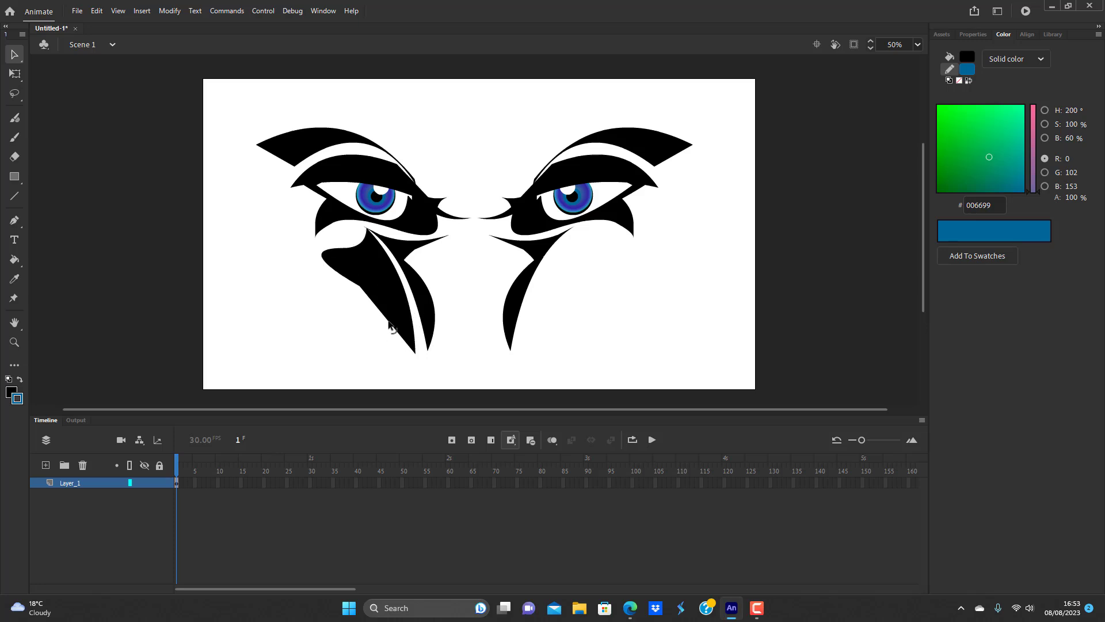
- Delete the mirrored marking copy under the right eye
{"action": "left_click", "coordinate": [387, 283]}
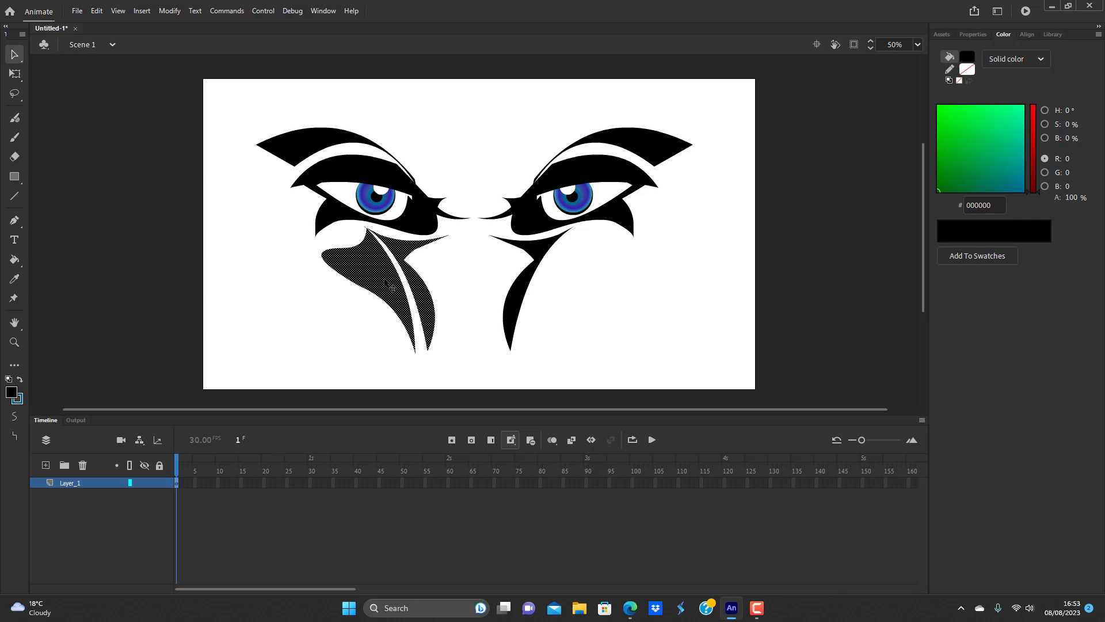
{"action": "left_click", "coordinate": [561, 295]}
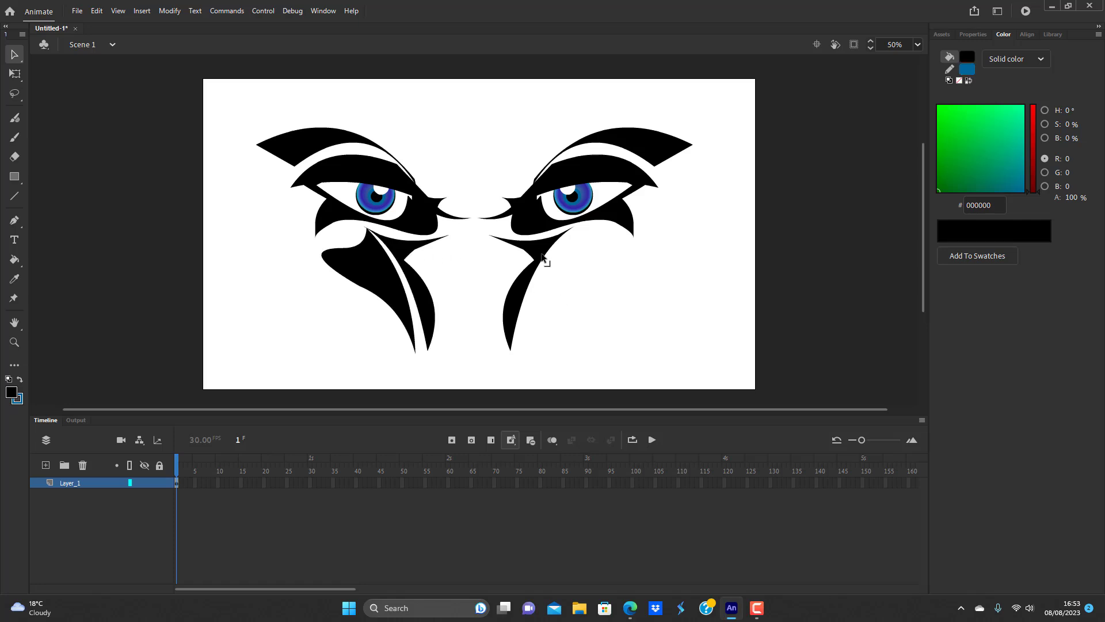
{"action": "left_click", "coordinate": [536, 253]}
{"action": "key", "text": "Delete"}
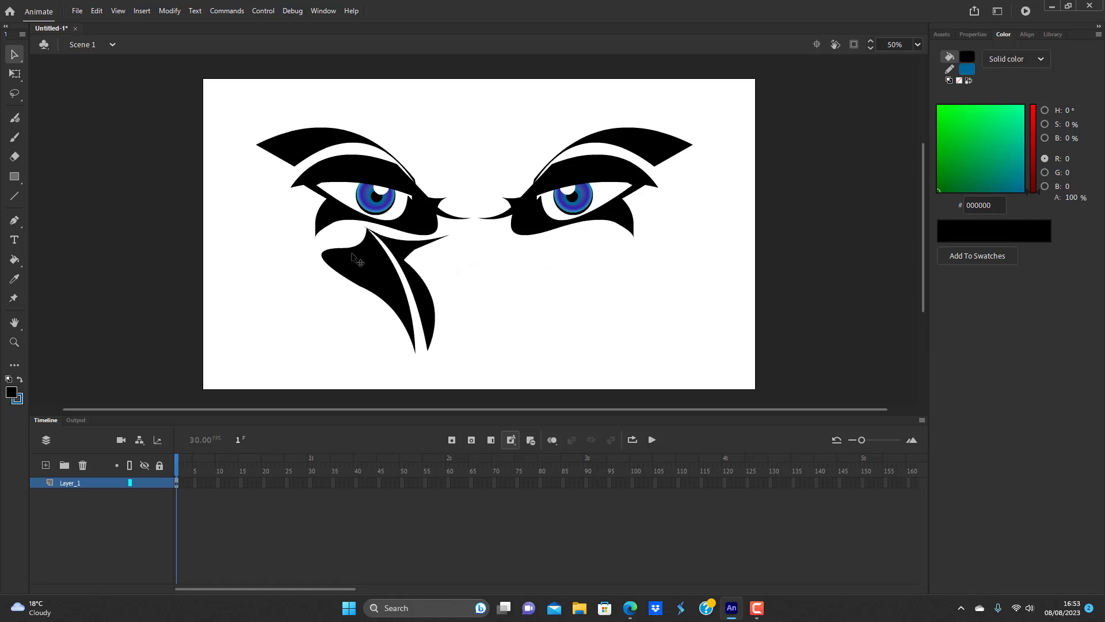
- Convert the two black shapes below the left eye into a Movie Clip symbol named "detail"
{"action": "left_click", "coordinate": [377, 271]}
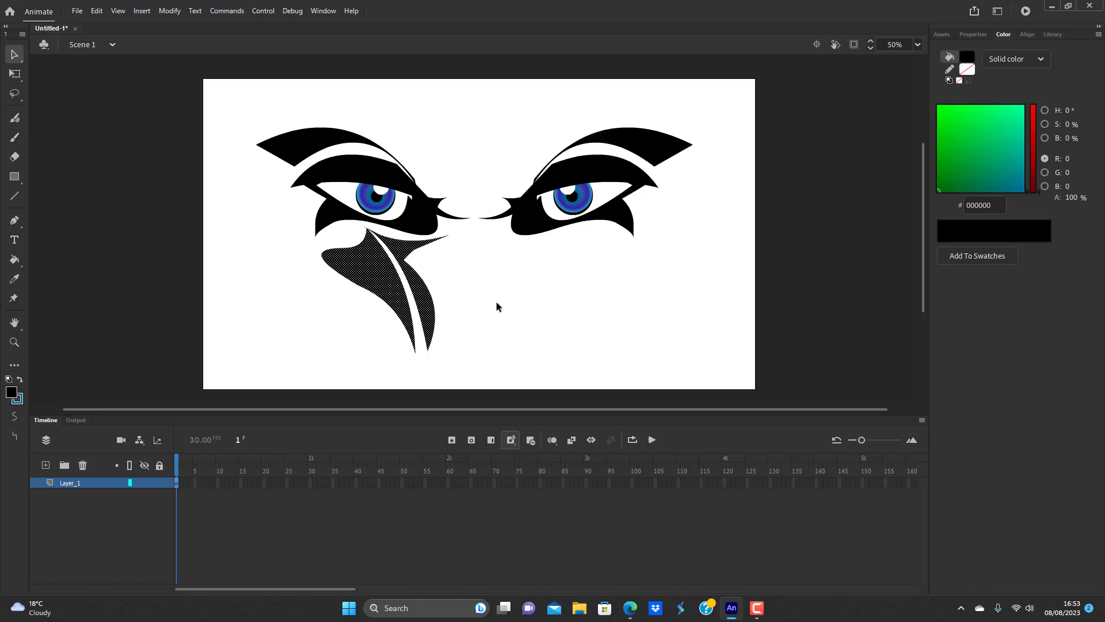
{"action": "key", "text": "F8"}
{"action": "key", "text": "BackSpace"}
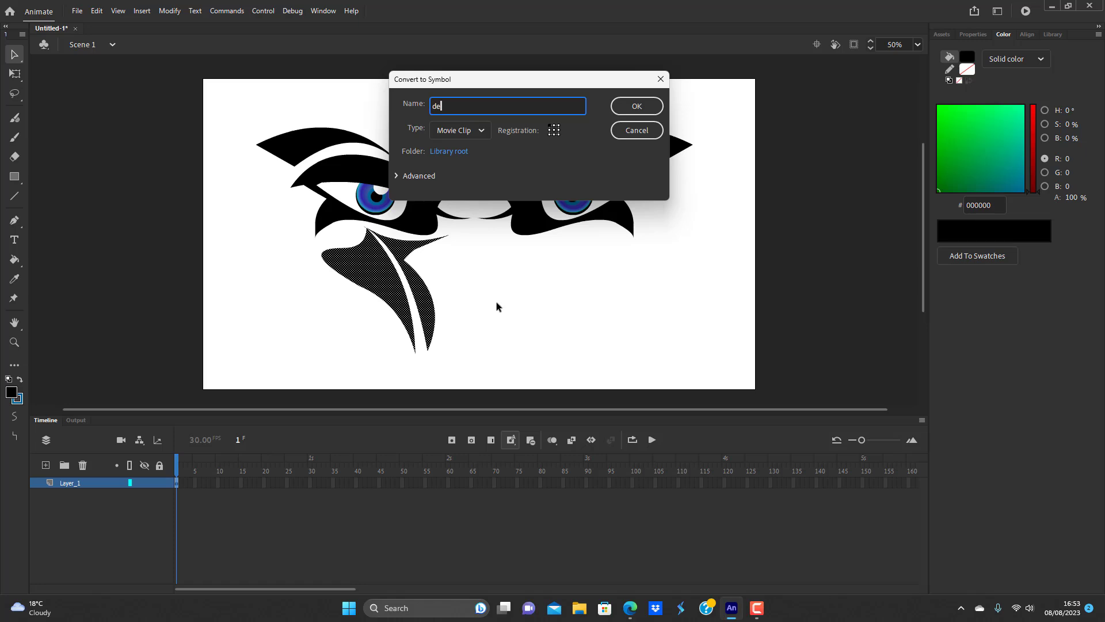
{"action": "type", "text": "detail"}
{"action": "key", "text": "Return"}
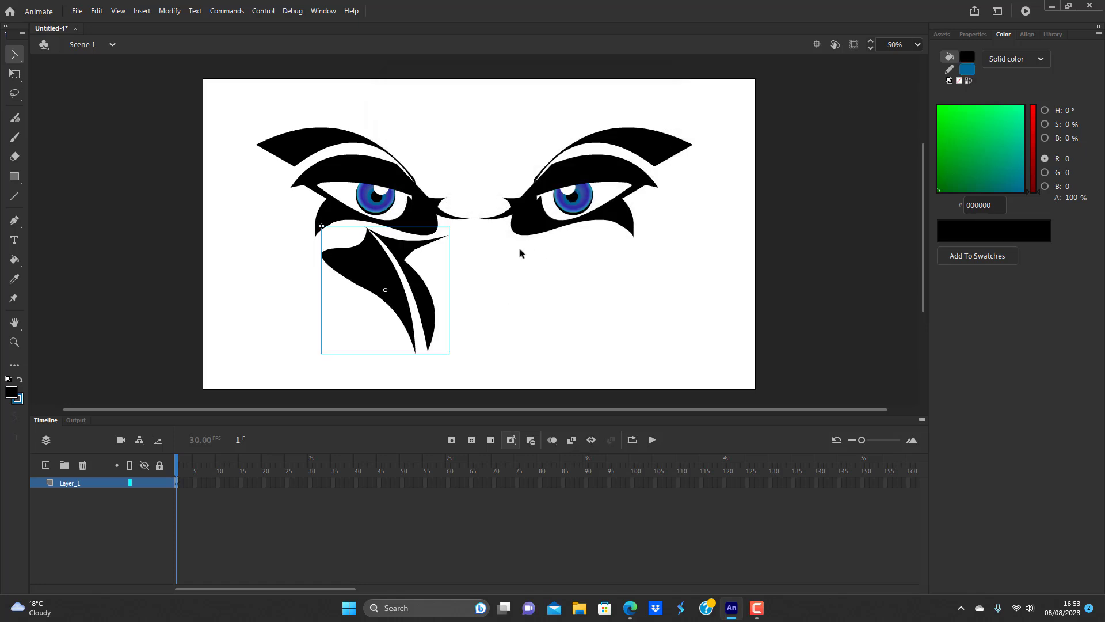
- Duplicate the detail symbol below the right eye and flip the copy horizontally
{"action": "left_click_drag", "start_coordinate": [386, 262], "coordinate": [575, 267], "text": "alt"}
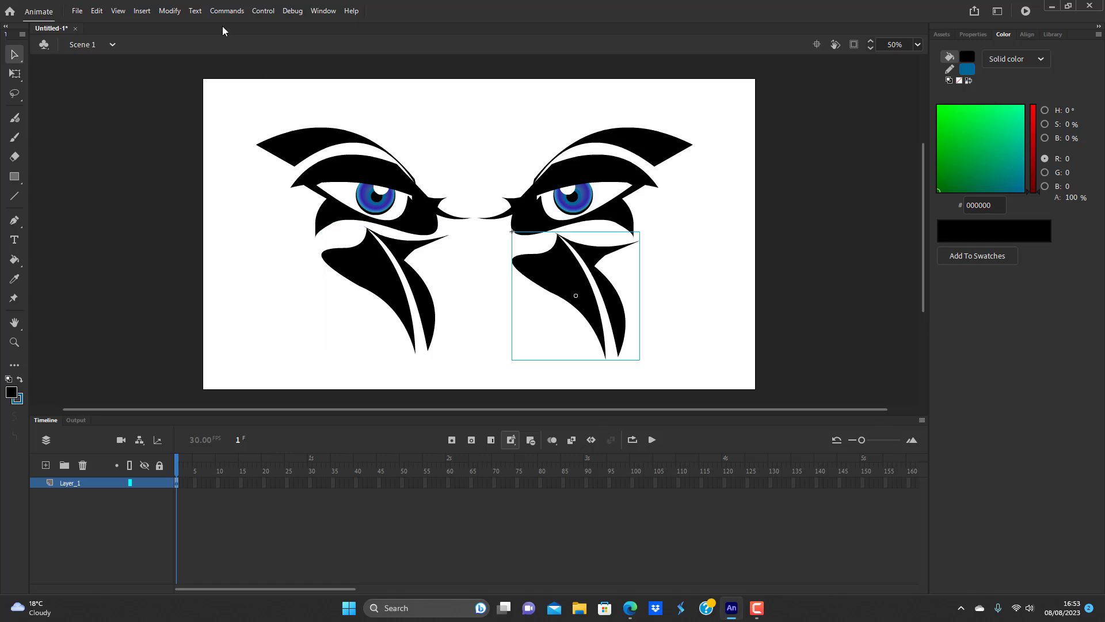
{"action": "left_click", "coordinate": [175, 15]}
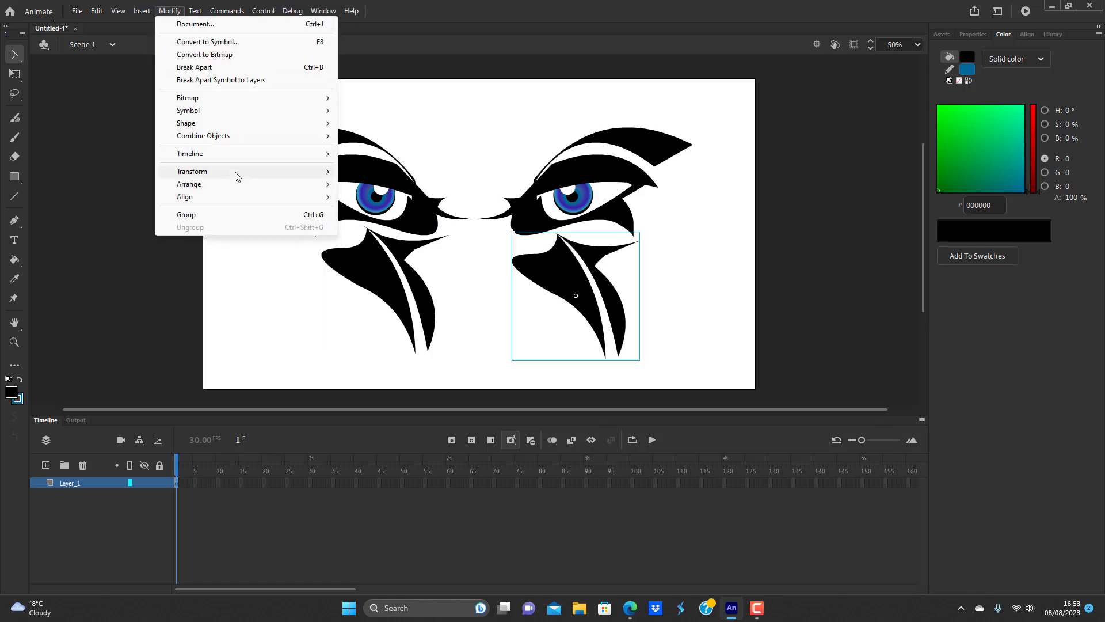
{"action": "mouse_move", "coordinate": [235, 172]}
{"action": "left_click", "coordinate": [372, 295]}
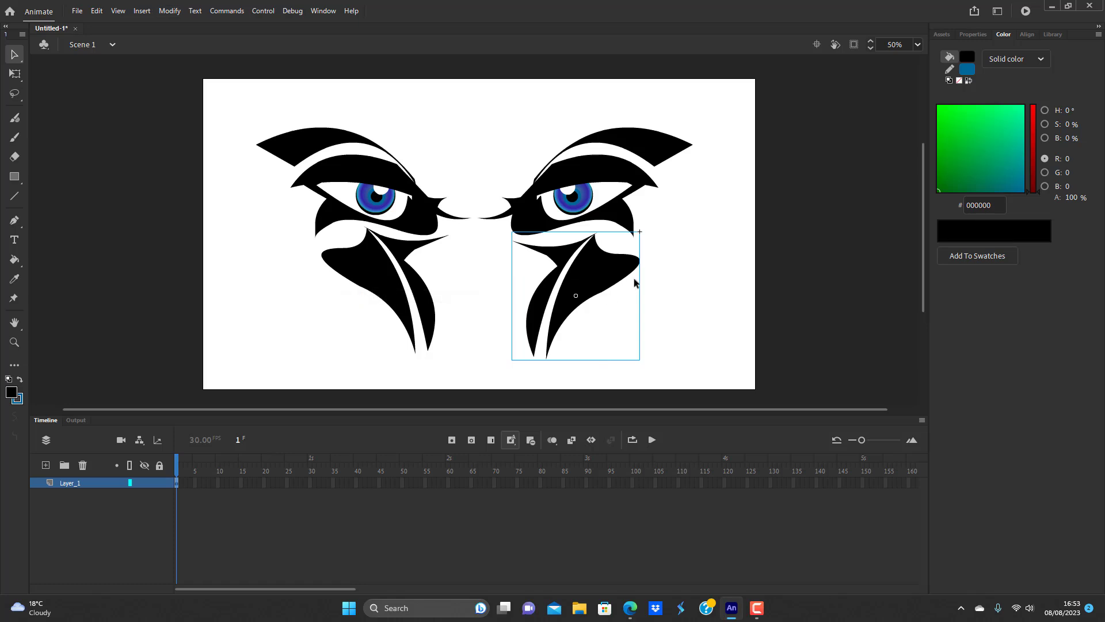
- Move the flipped detail symbol inward and nudge it down so it sits close under the right eye, mirroring the left one
{"action": "left_click_drag", "start_coordinate": [596, 280], "coordinate": [582, 266]}
{"action": "key", "text": "Down"}
{"action": "key", "text": "Down"}
{"action": "key", "text": "Down"}
{"action": "key", "text": "Down"}
{"action": "key", "text": "Down"}
{"action": "key", "text": "Down"}
{"action": "key", "text": "Down"}
{"action": "key", "text": "Down"}
{"action": "key", "text": "Down"}
{"action": "key", "text": "Down"}
{"action": "key", "text": "Down"}
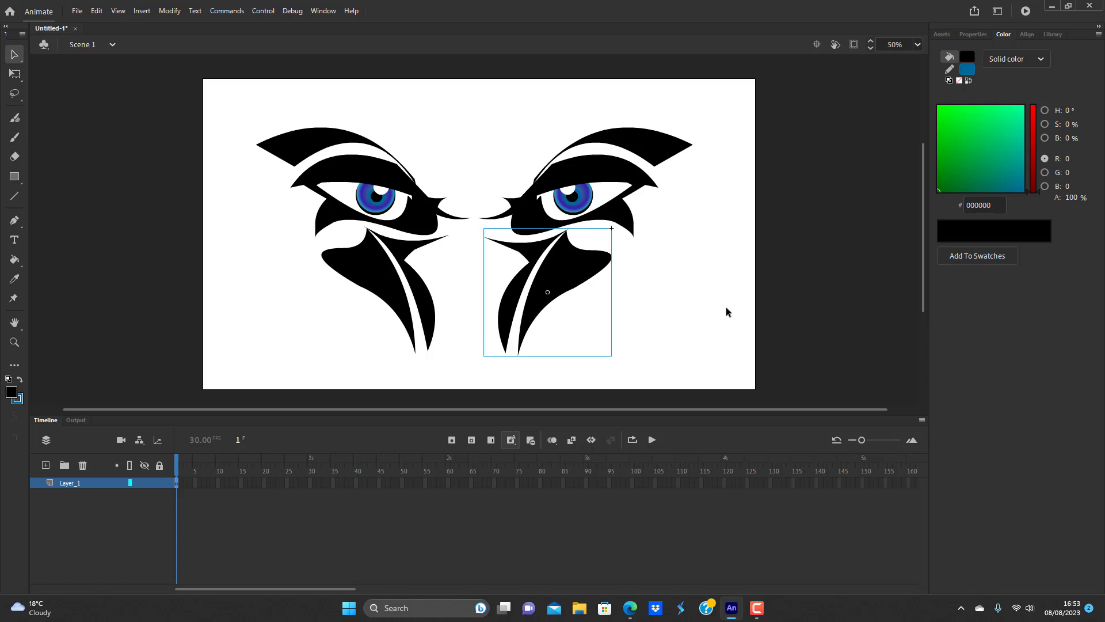
{"action": "left_click", "coordinate": [726, 308]}
- Select both detail symbols and shift them together slightly to the right beneath the eyes
{"action": "left_click", "coordinate": [360, 270]}
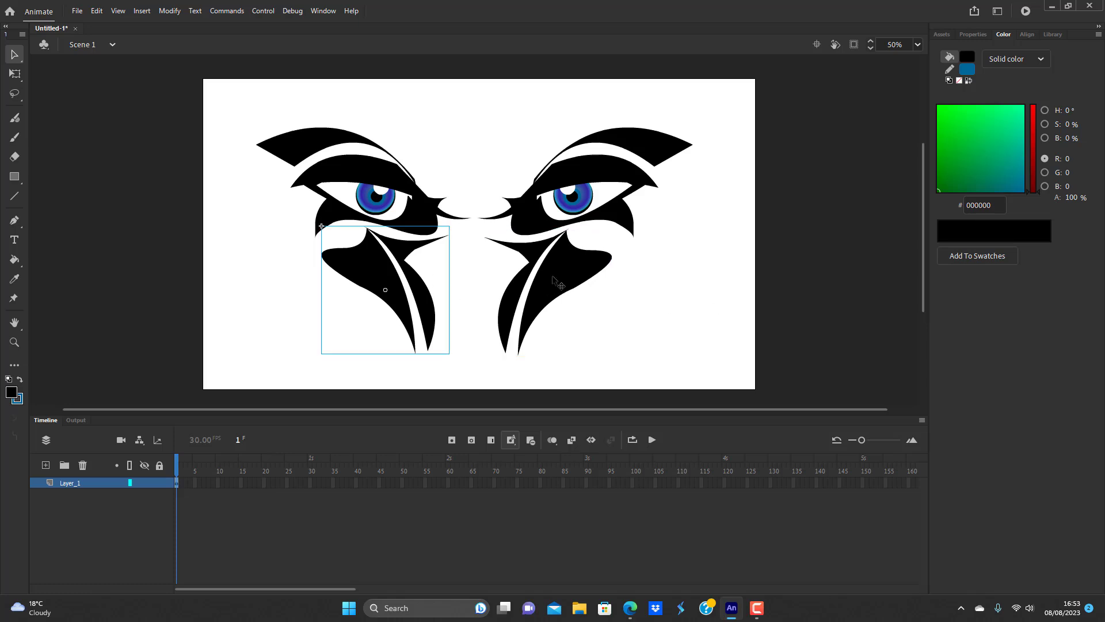
{"action": "left_click", "coordinate": [563, 279], "text": "shift"}
{"action": "left_click_drag", "start_coordinate": [562, 280], "coordinate": [570, 285]}
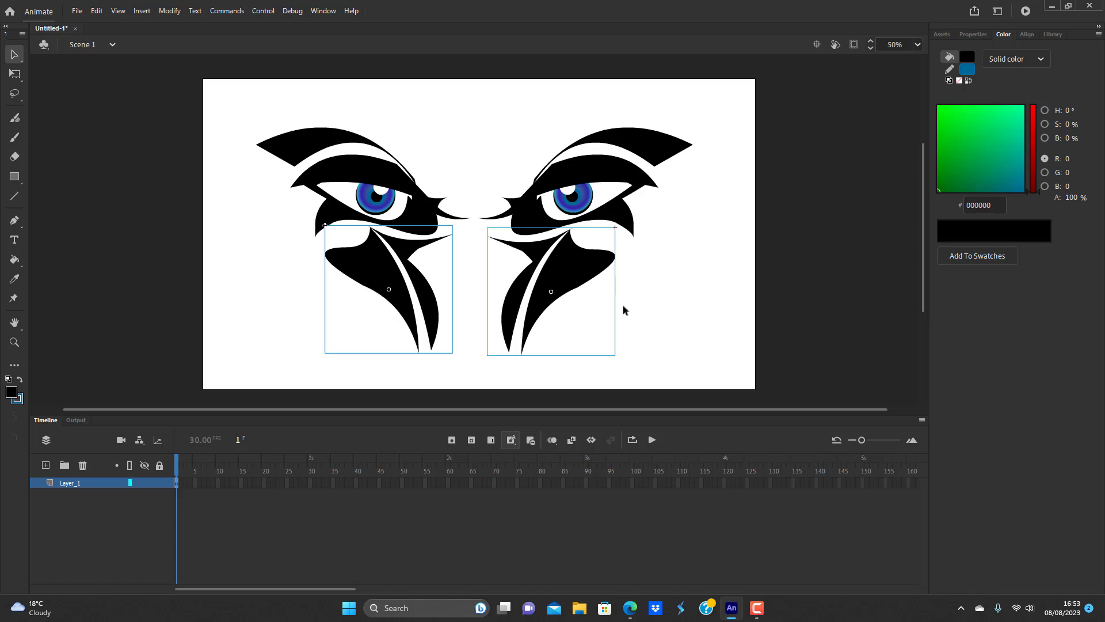
{"action": "left_click", "coordinate": [678, 282]}
- Select all the artwork on the stage, including both eyes, both detail symbols and the stray white line
{"action": "left_click_drag", "start_coordinate": [229, 111], "coordinate": [730, 355]}
{"action": "left_click", "coordinate": [700, 333]}
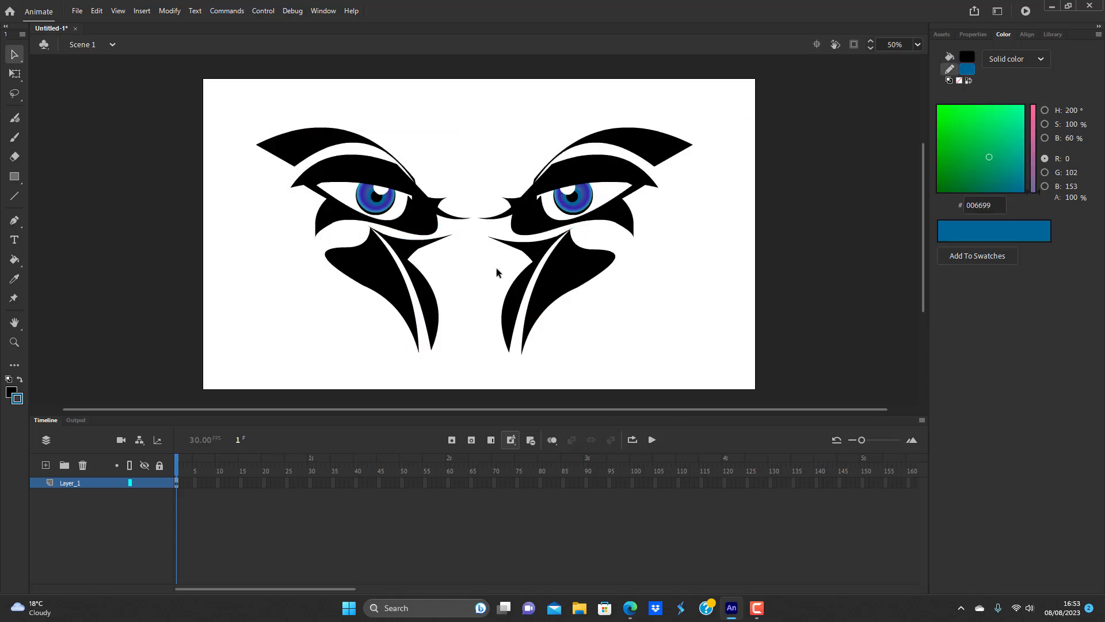
{"action": "left_click", "coordinate": [463, 253]}
{"action": "left_click", "coordinate": [465, 257]}
{"action": "left_click", "coordinate": [471, 212]}
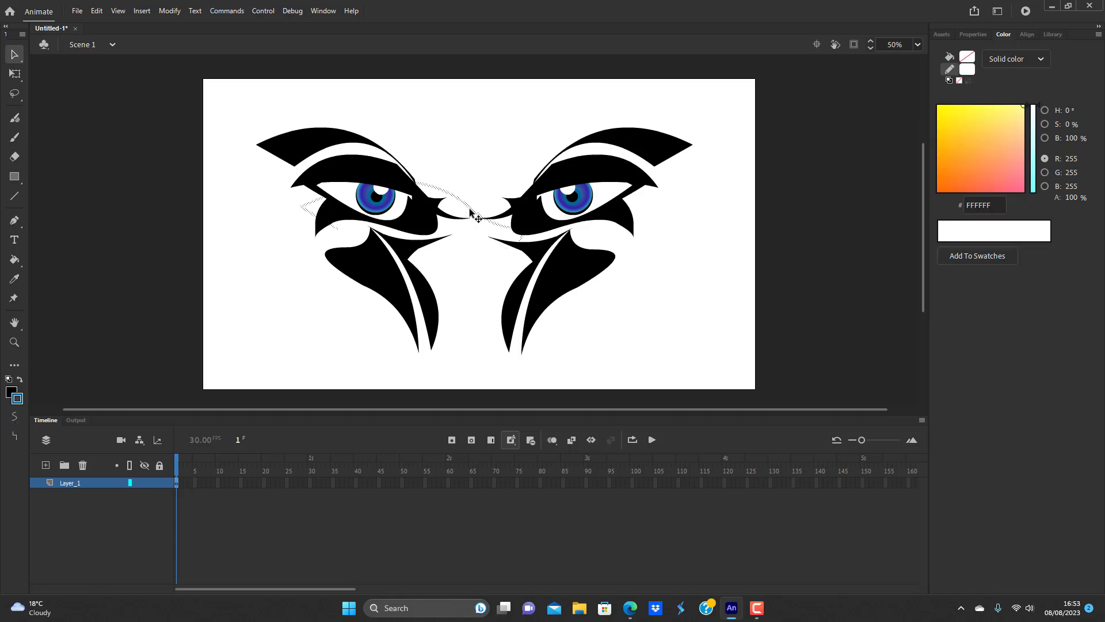
{"action": "key", "text": "Escape"}
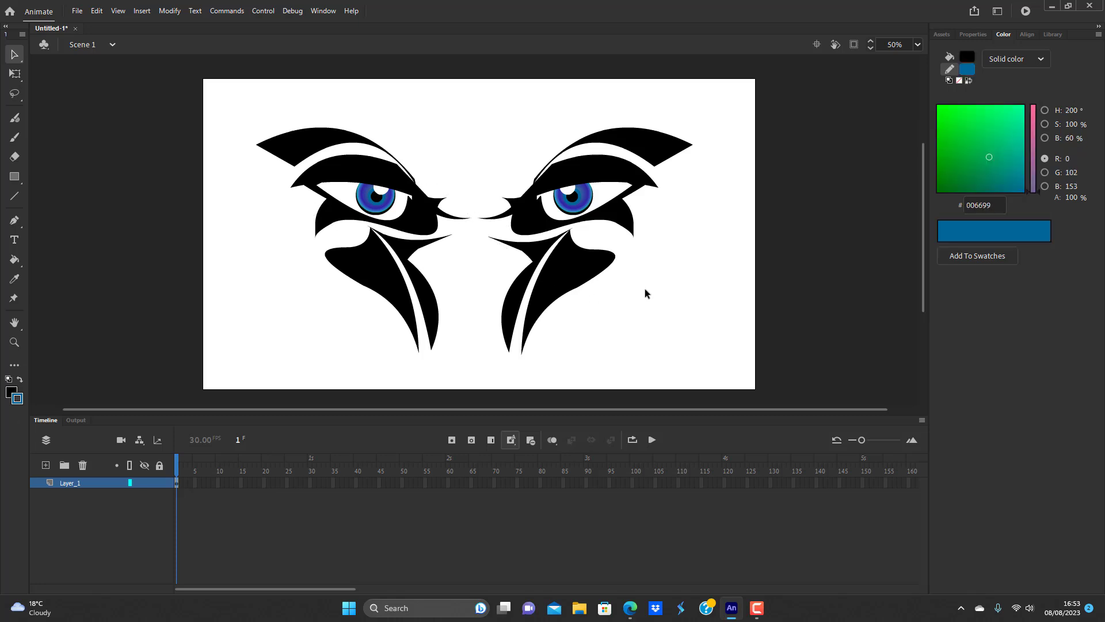
{"action": "right_click", "coordinate": [320, 316]}
{"action": "left_click", "coordinate": [396, 380]}
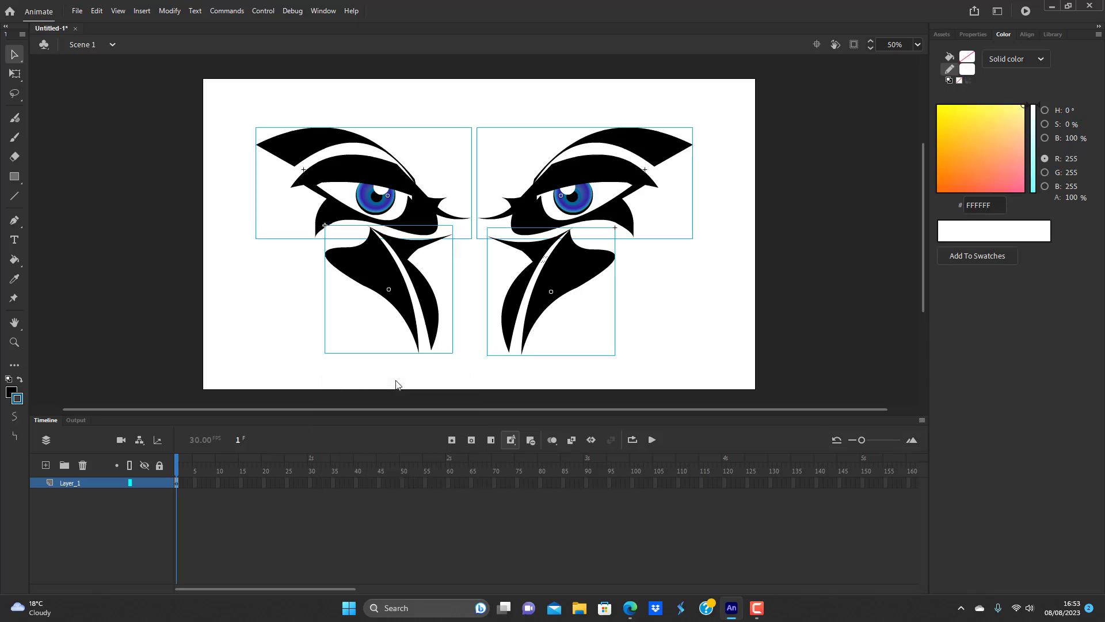
- Scale the eye and cheek artwork down together around its centre and deselect it
{"action": "key", "text": "q"}
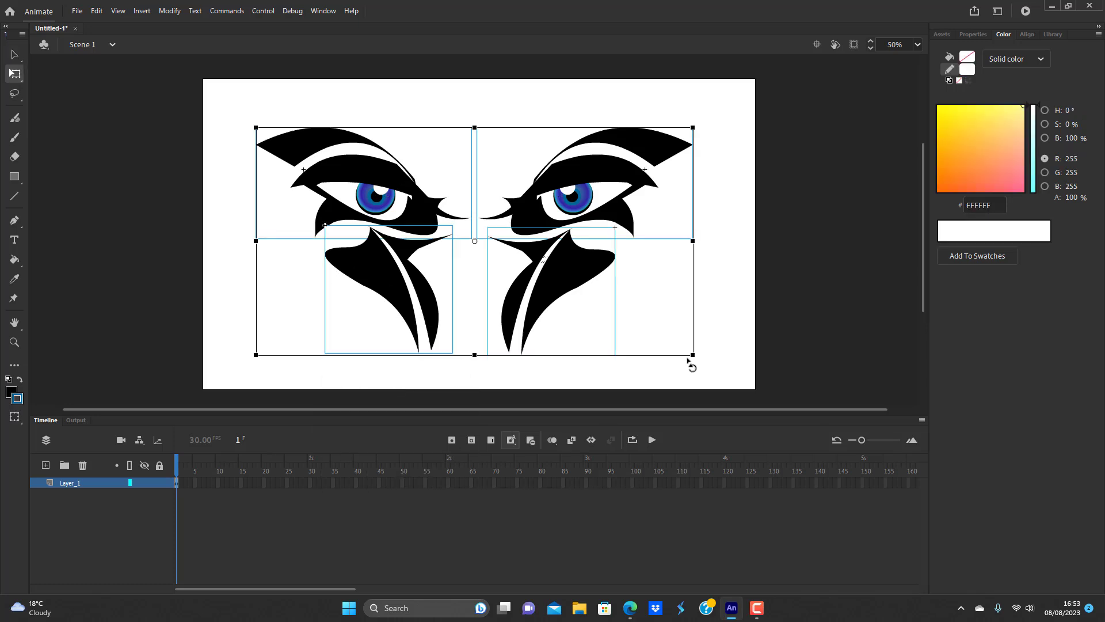
{"action": "left_click_drag", "start_coordinate": [693, 355], "coordinate": [599, 315]}
{"action": "left_click", "coordinate": [662, 286]}
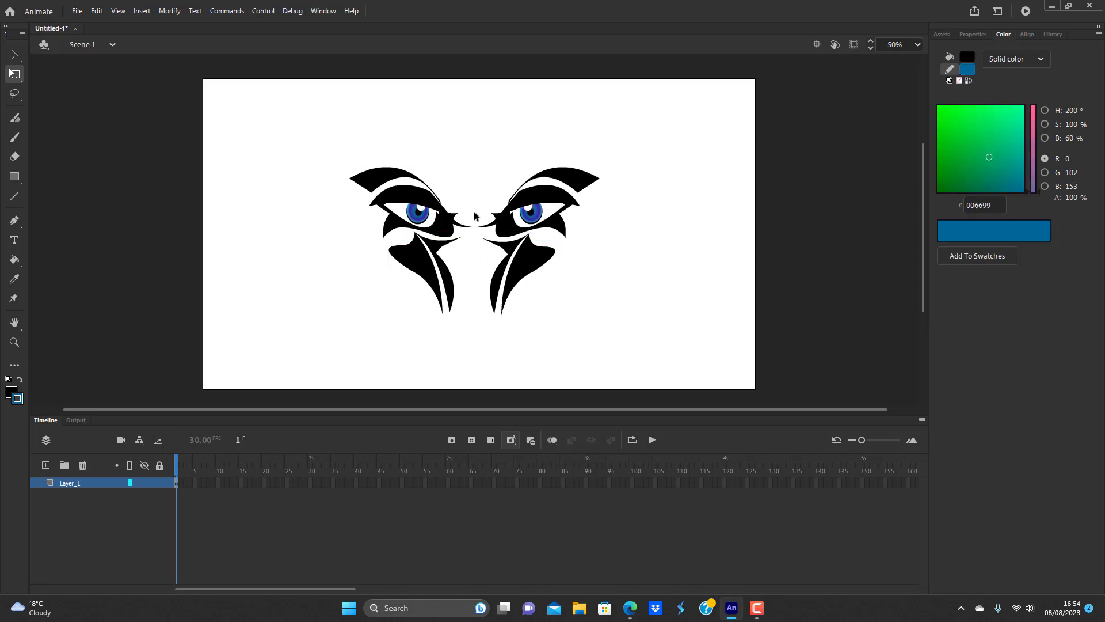
- Draw a wide black rectangle above the eyes and delete its blue outline
{"action": "left_click", "coordinate": [14, 176]}
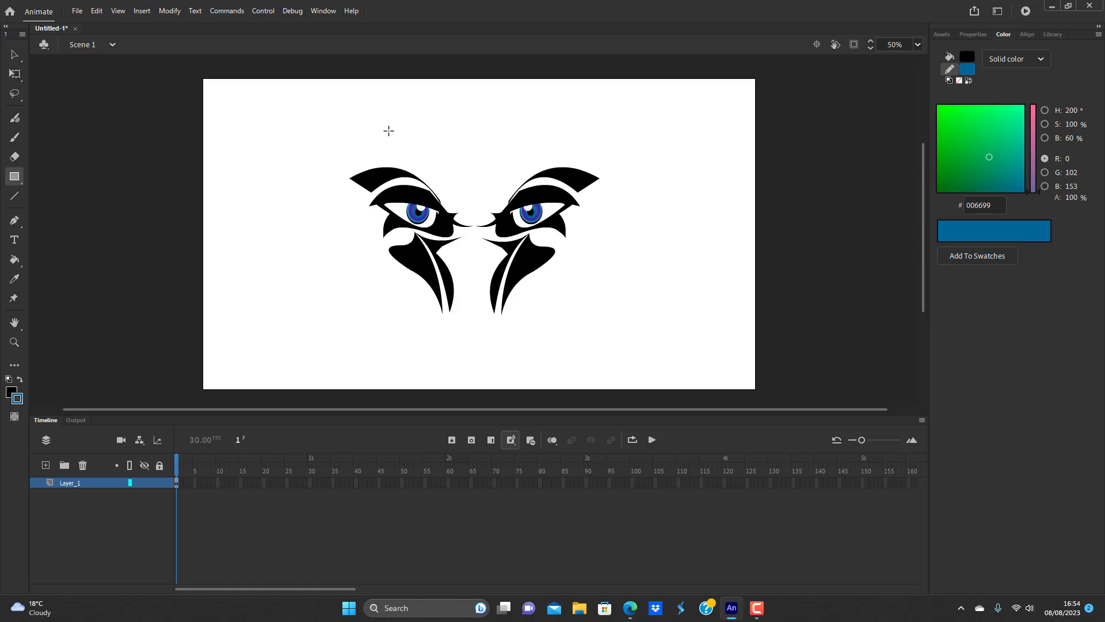
{"action": "mouse_move", "coordinate": [391, 116]}
{"action": "left_mouse_down"}
{"action": "mouse_move", "coordinate": [575, 136]}
{"action": "mouse_move", "coordinate": [548, 151]}
{"action": "left_mouse_up"}
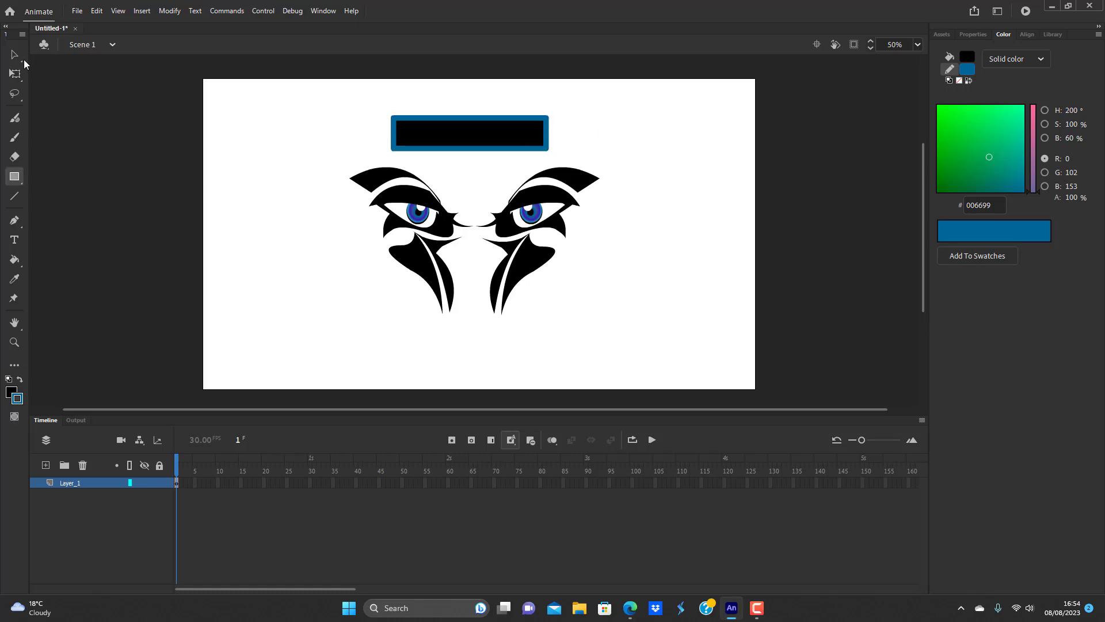
{"action": "key", "text": "v"}
{"action": "double_click", "coordinate": [492, 151]}
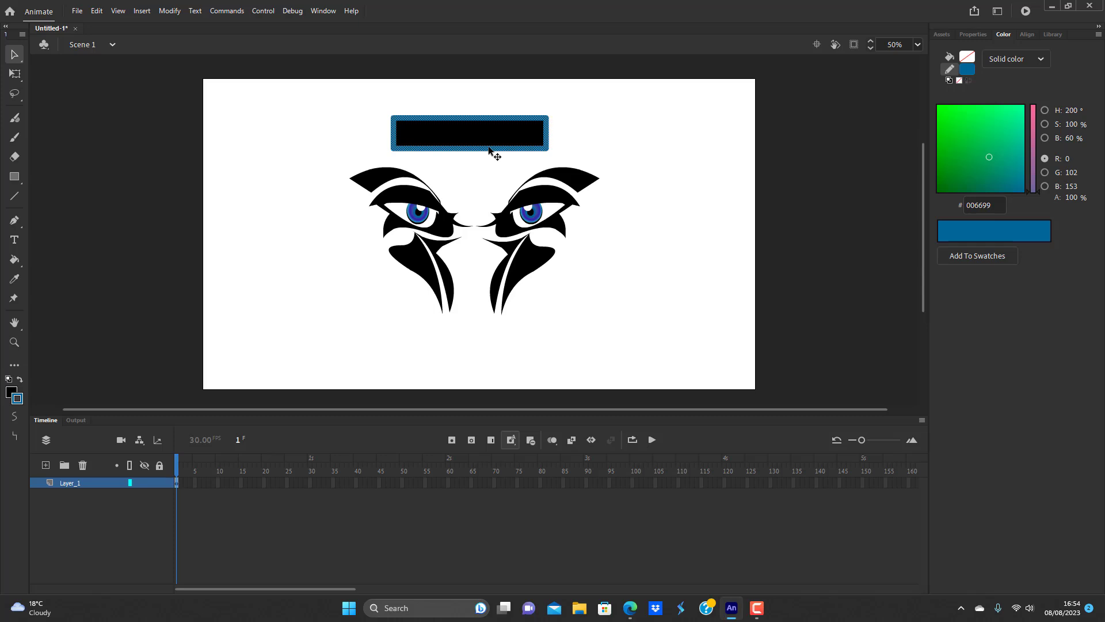
{"action": "key", "text": "Delete"}
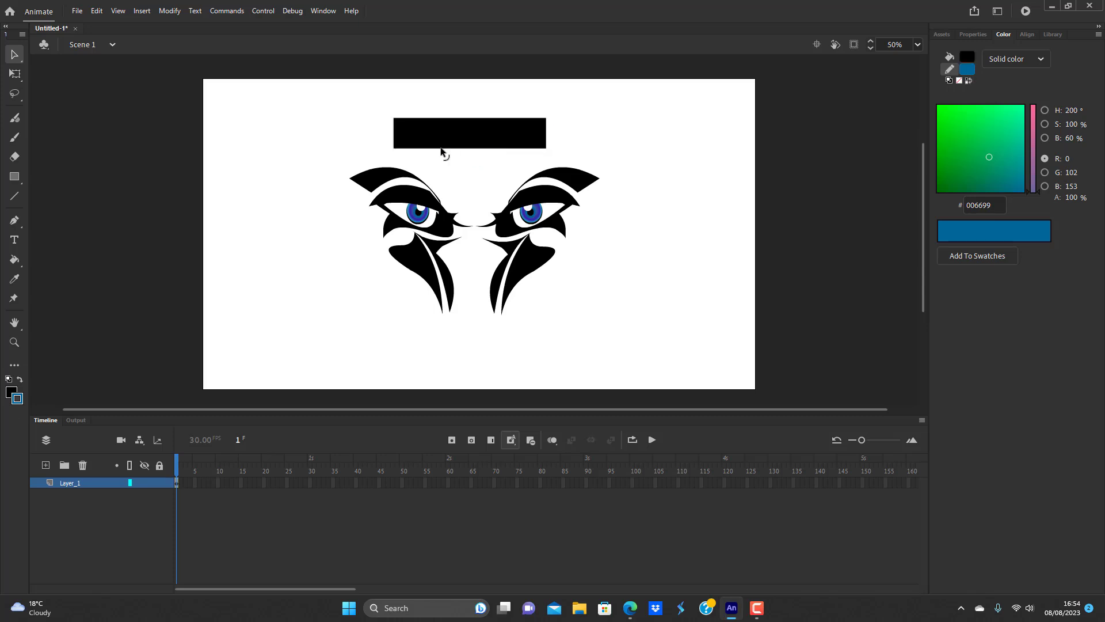
- Reshape the black bar into a forehead piece with a rounded tip between the eyes, flared outer corners and a concave upper edge
{"action": "left_click_drag", "start_coordinate": [447, 149], "coordinate": [445, 182]}
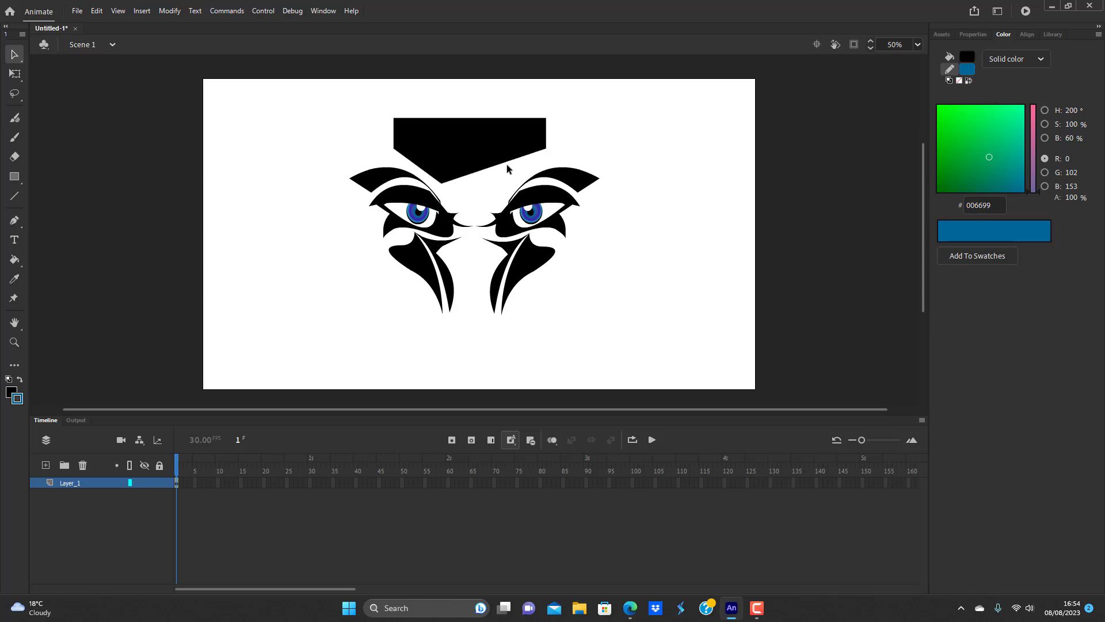
{"action": "left_click_drag", "start_coordinate": [507, 162], "coordinate": [474, 213]}
{"action": "left_click", "coordinate": [473, 182]}
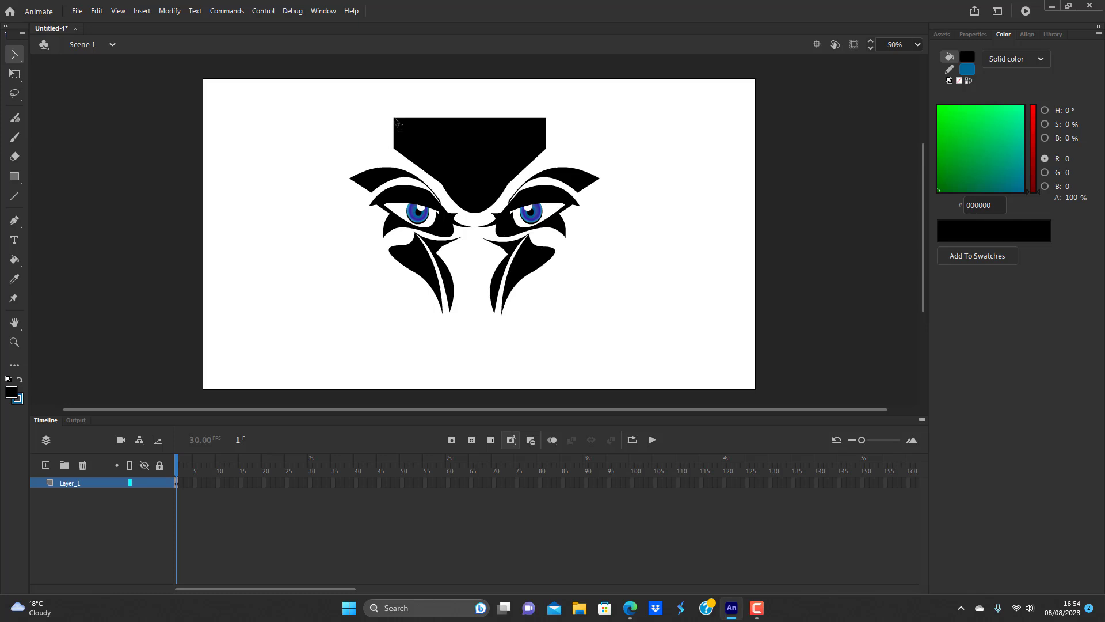
{"action": "left_click_drag", "start_coordinate": [395, 151], "coordinate": [353, 142]}
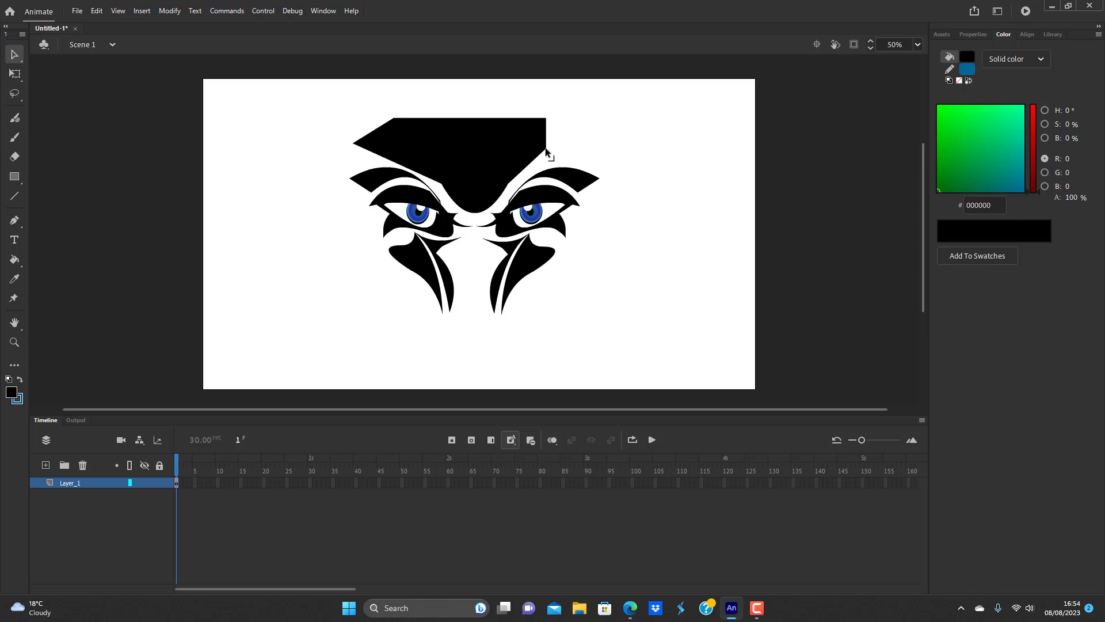
{"action": "left_click_drag", "start_coordinate": [546, 151], "coordinate": [593, 143]}
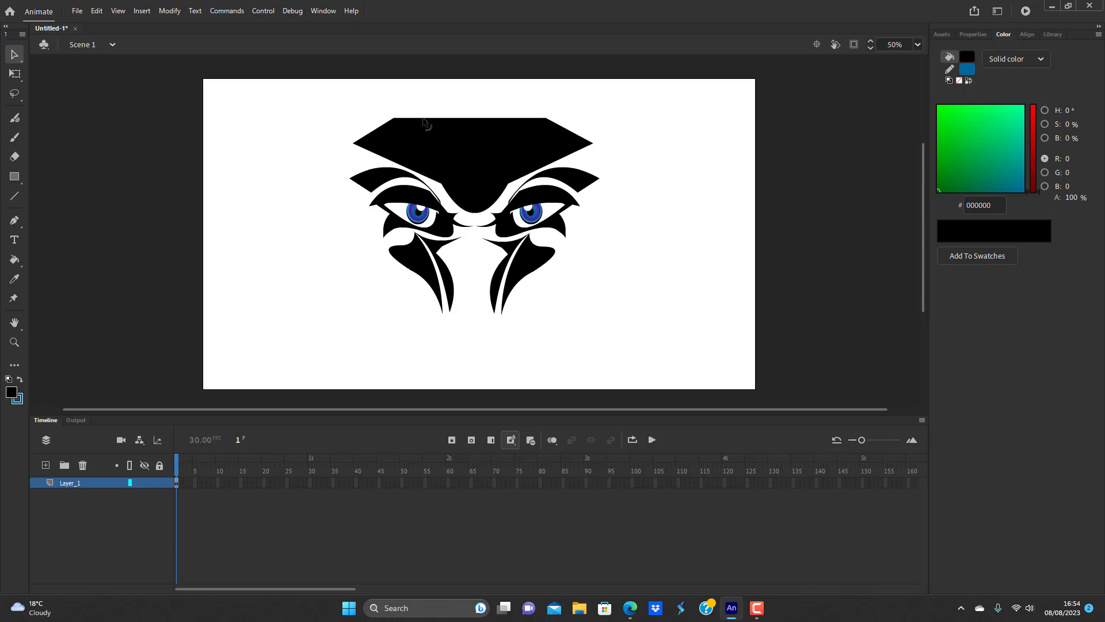
{"action": "left_click_drag", "start_coordinate": [484, 119], "coordinate": [464, 156]}
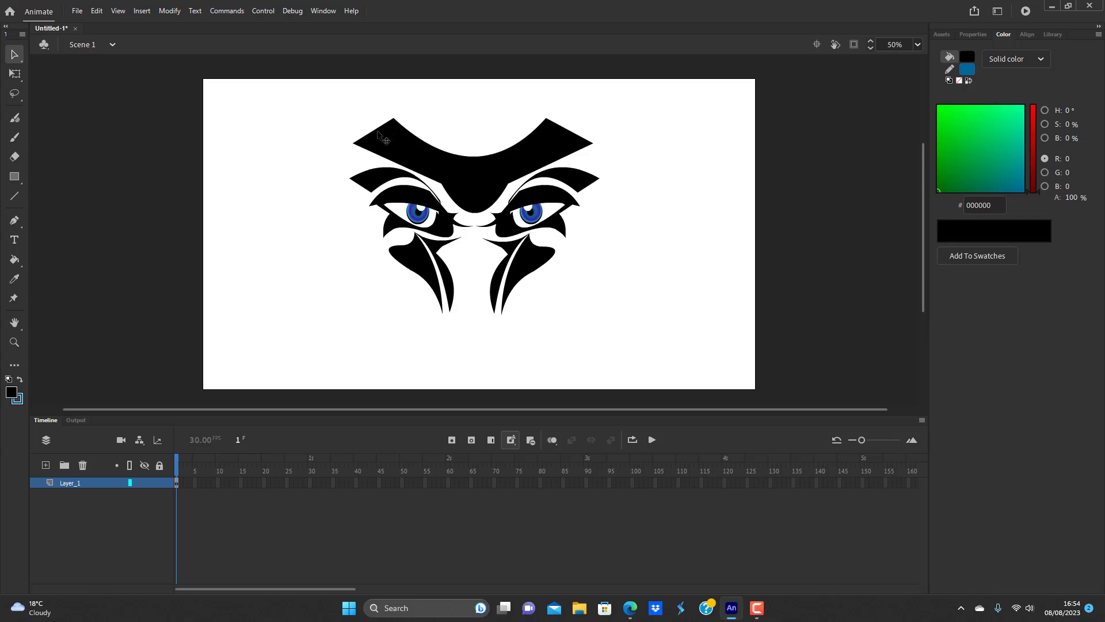
{"action": "mouse_move", "coordinate": [375, 135]}
{"action": "left_mouse_down"}
{"action": "mouse_move", "coordinate": [363, 116]}
{"action": "mouse_move", "coordinate": [383, 138]}
{"action": "mouse_move", "coordinate": [380, 123]}
{"action": "left_mouse_up"}
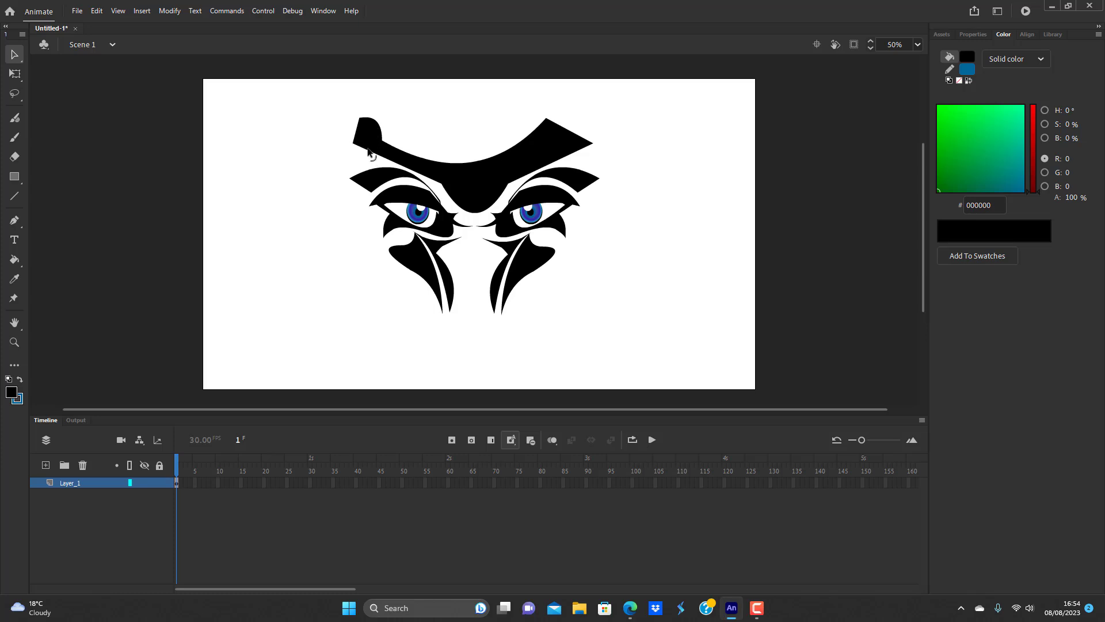
{"action": "left_click_drag", "start_coordinate": [354, 144], "coordinate": [378, 133]}
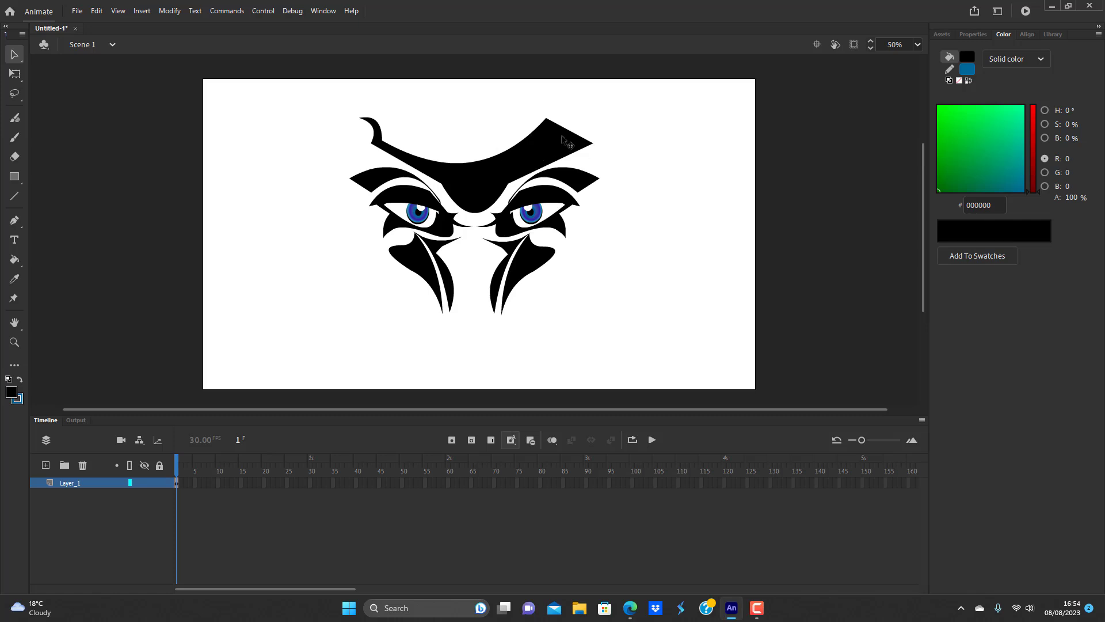
{"action": "key", "text": "ctrl+z"}
{"action": "key", "text": "ctrl+z"}
{"action": "key", "text": "ctrl+z"}
{"action": "key", "text": "ctrl+z"}
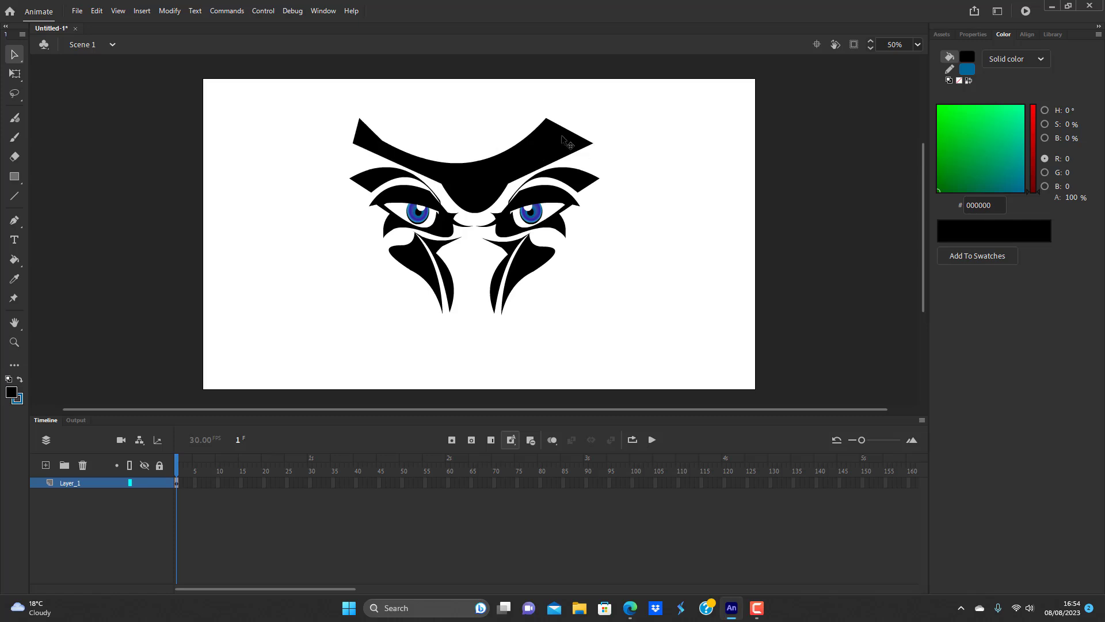
{"action": "key", "text": "ctrl+z"}
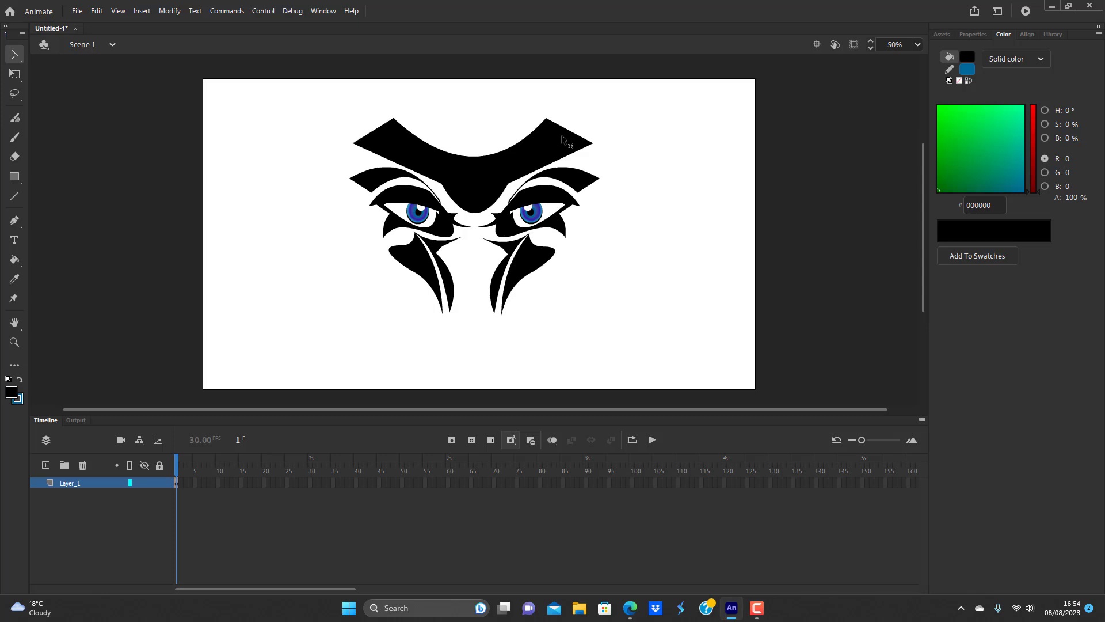
- Scale a copy of the forehead shape down around its centre, in place over the original
{"action": "left_click", "coordinate": [479, 188]}
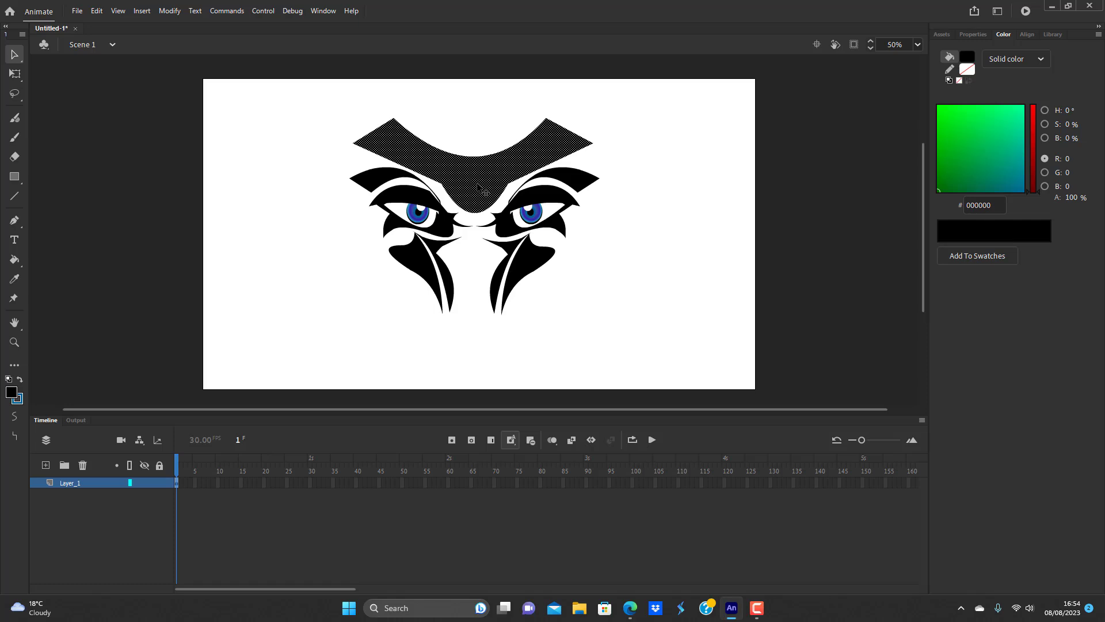
{"action": "key", "text": "q"}
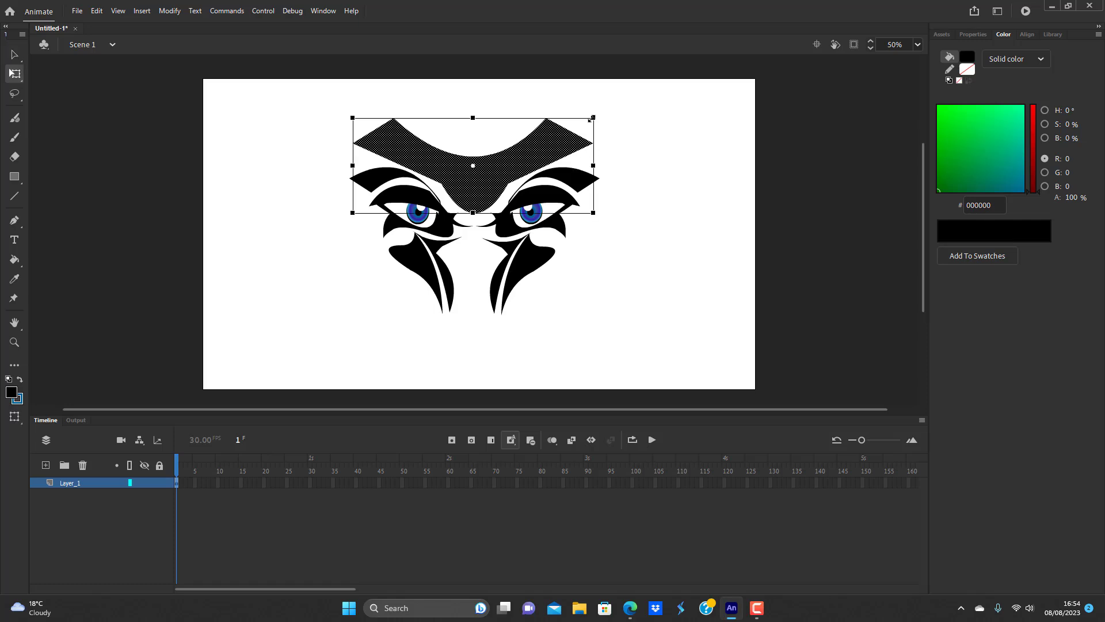
{"action": "left_click_drag", "start_coordinate": [593, 118], "coordinate": [576, 130]}
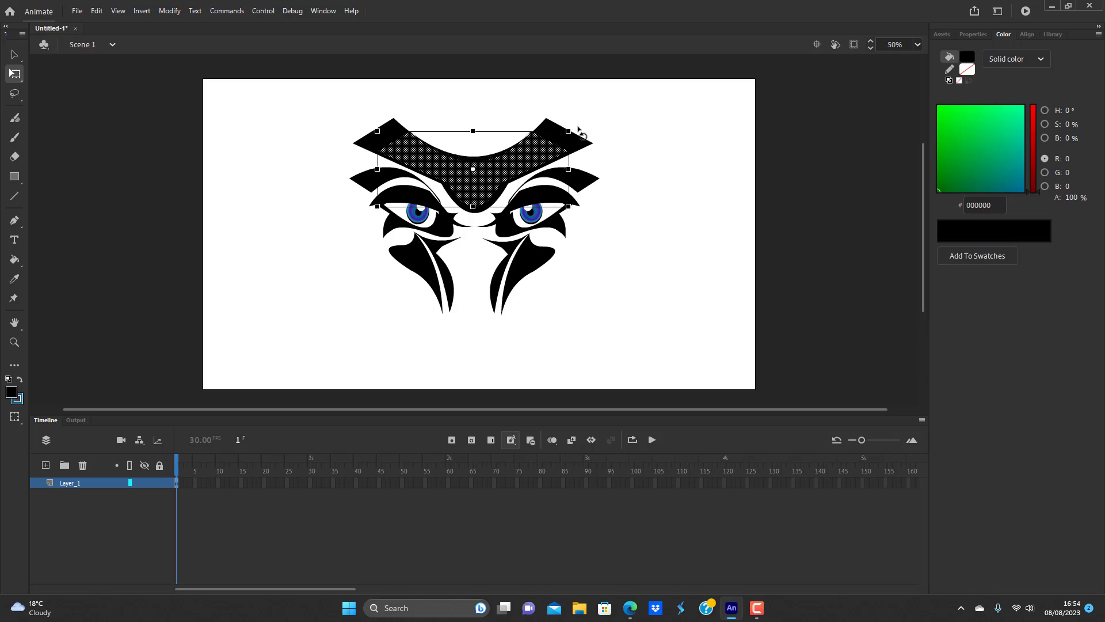
- Fill the smaller forehead copy with blue 3366CC and delete it to hollow out the original shape
{"action": "left_click", "coordinate": [969, 57]}
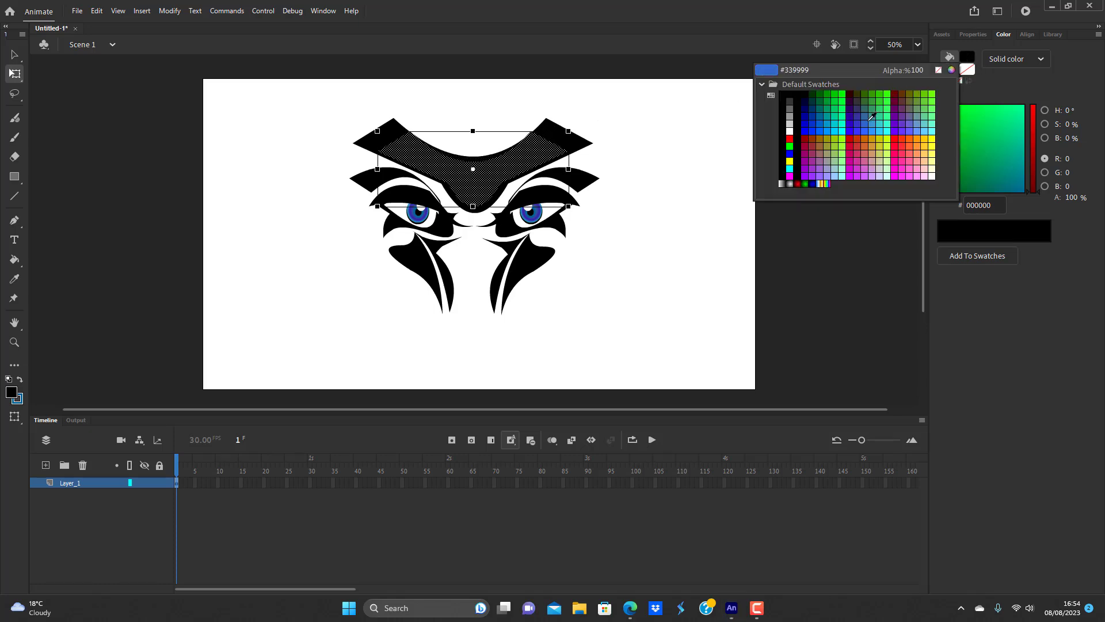
{"action": "left_click", "coordinate": [853, 115]}
{"action": "left_click", "coordinate": [516, 160]}
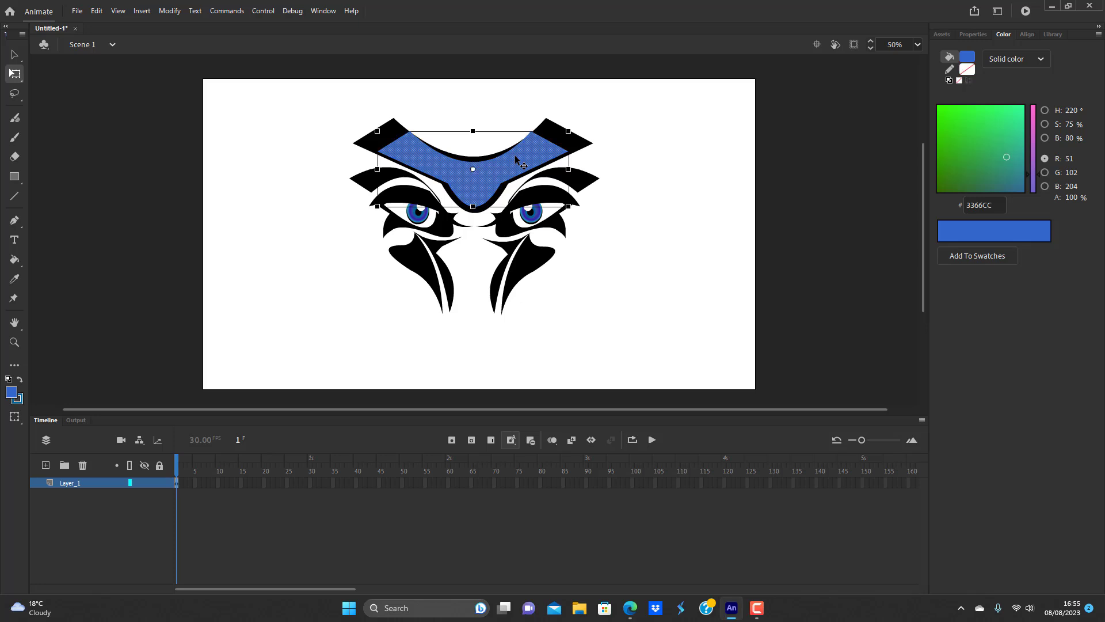
{"action": "key", "text": "Delete"}
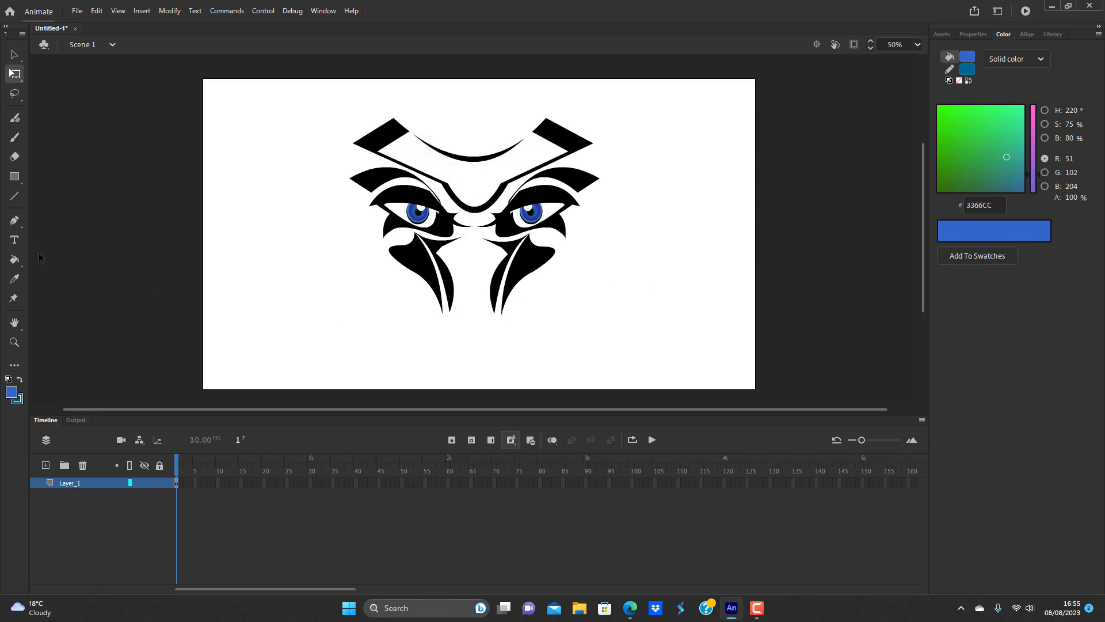
- Draw a tall blue rectangle beside the left eye and delete its outline
{"action": "left_click", "coordinate": [16, 177]}
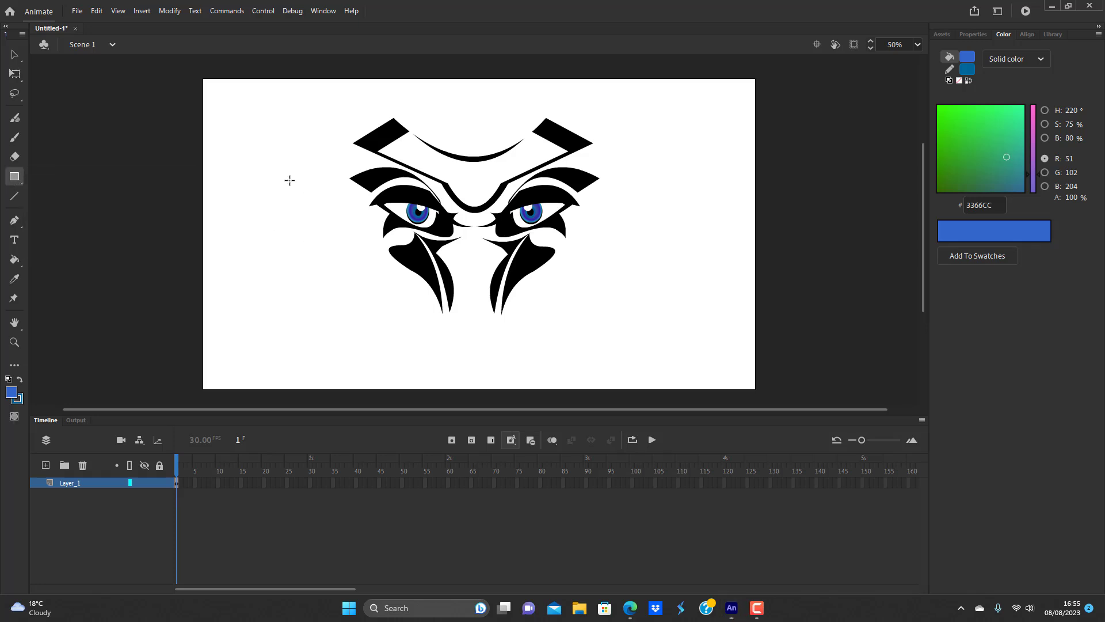
{"action": "left_click_drag", "start_coordinate": [286, 177], "coordinate": [339, 320]}
{"action": "left_click", "coordinate": [14, 55]}
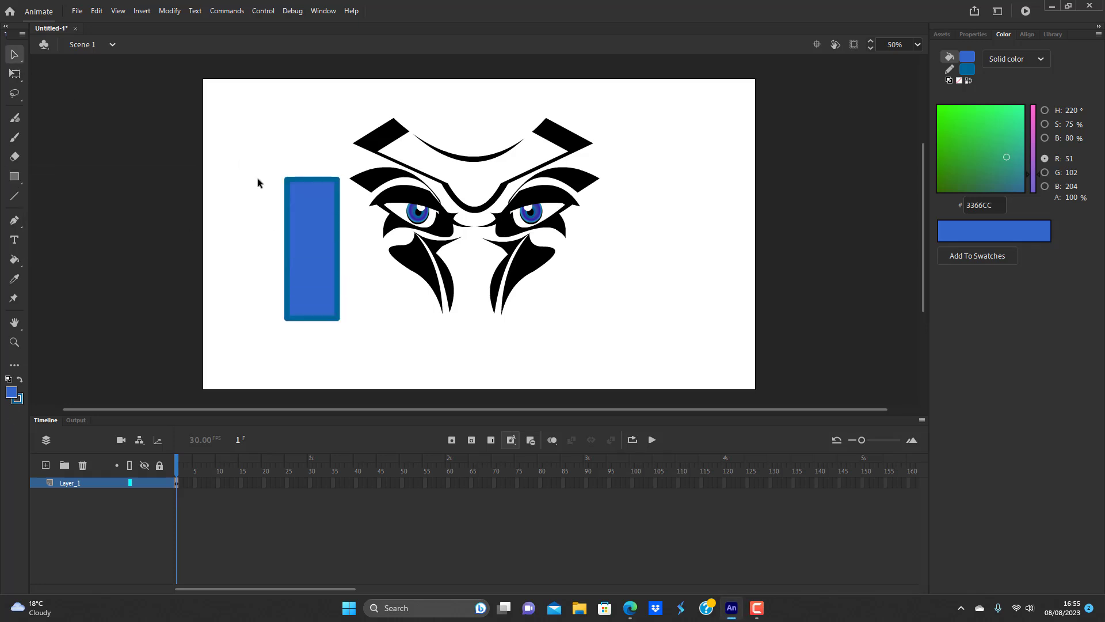
{"action": "left_click", "coordinate": [338, 232]}
{"action": "left_click", "coordinate": [321, 232]}
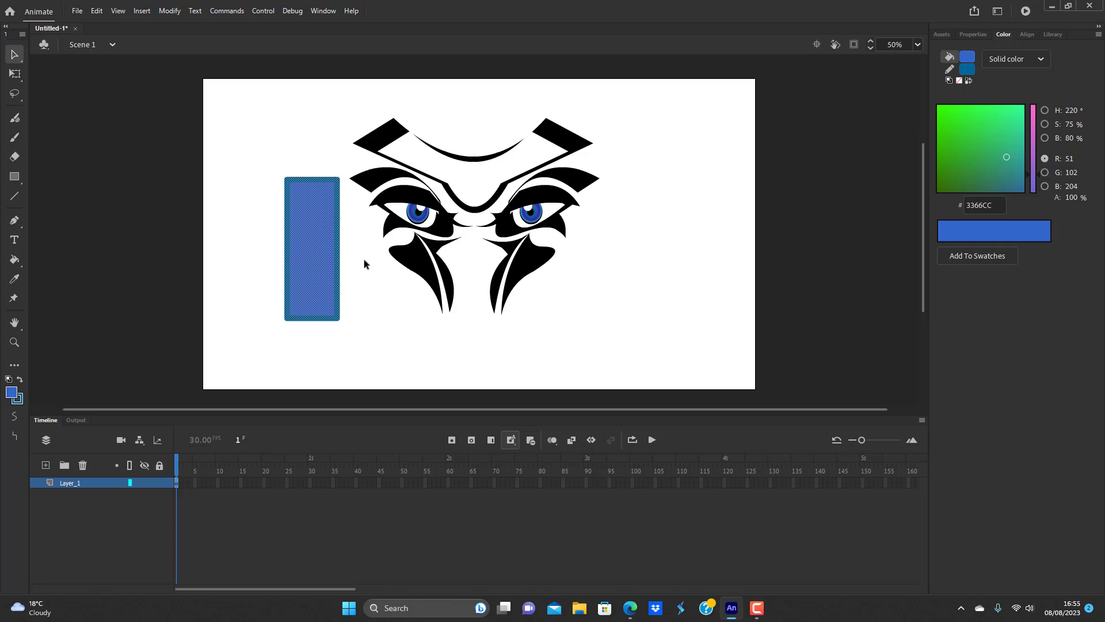
{"action": "double_click", "coordinate": [340, 248]}
{"action": "key", "text": "Delete"}
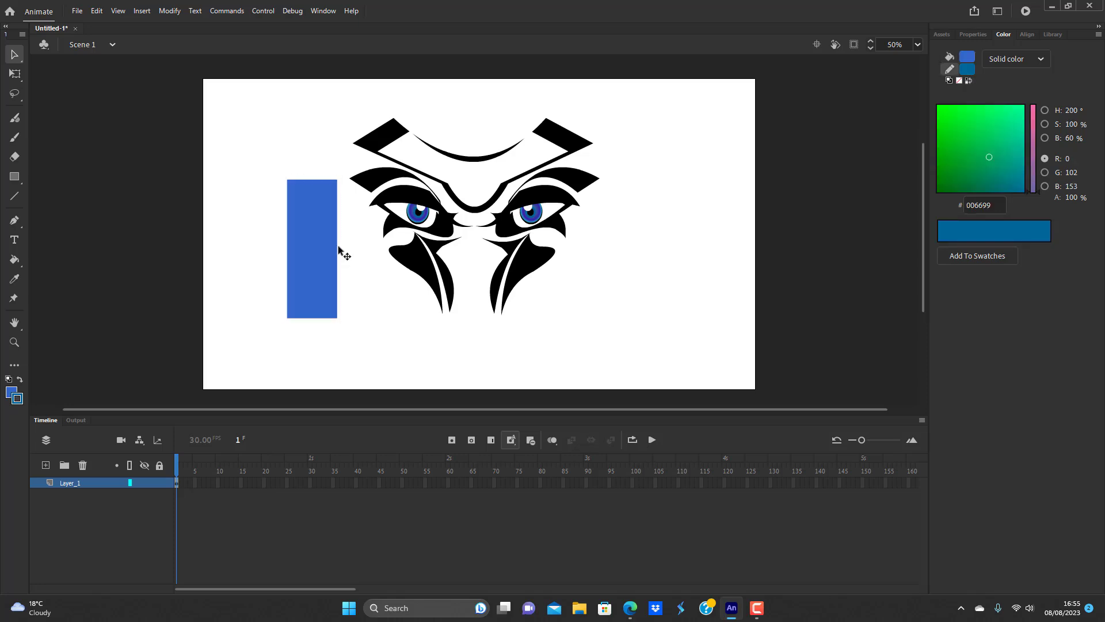
- Change the tall rectangle's fill to black 000000 and deselect it
{"action": "left_click", "coordinate": [322, 253]}
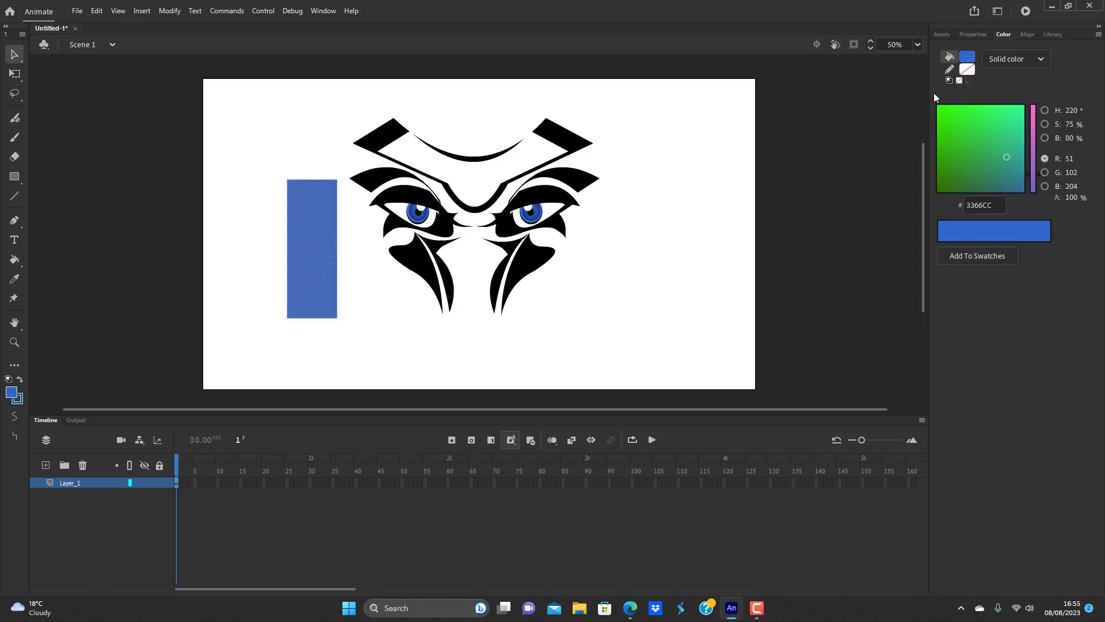
{"action": "left_click", "coordinate": [967, 57]}
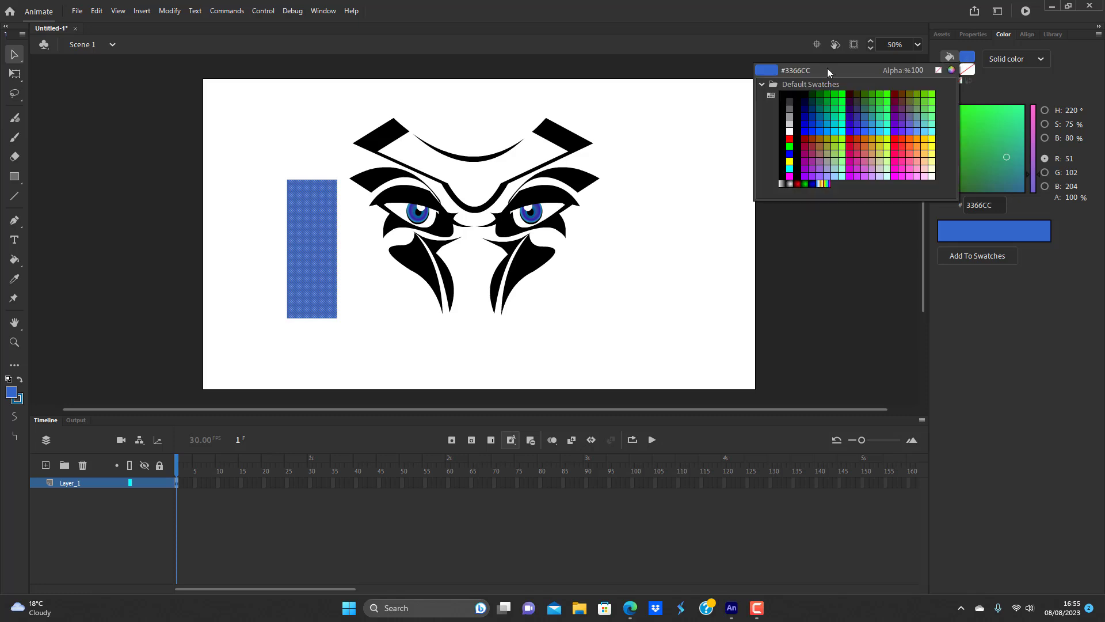
{"action": "left_click", "coordinate": [792, 91]}
{"action": "left_click", "coordinate": [661, 246]}
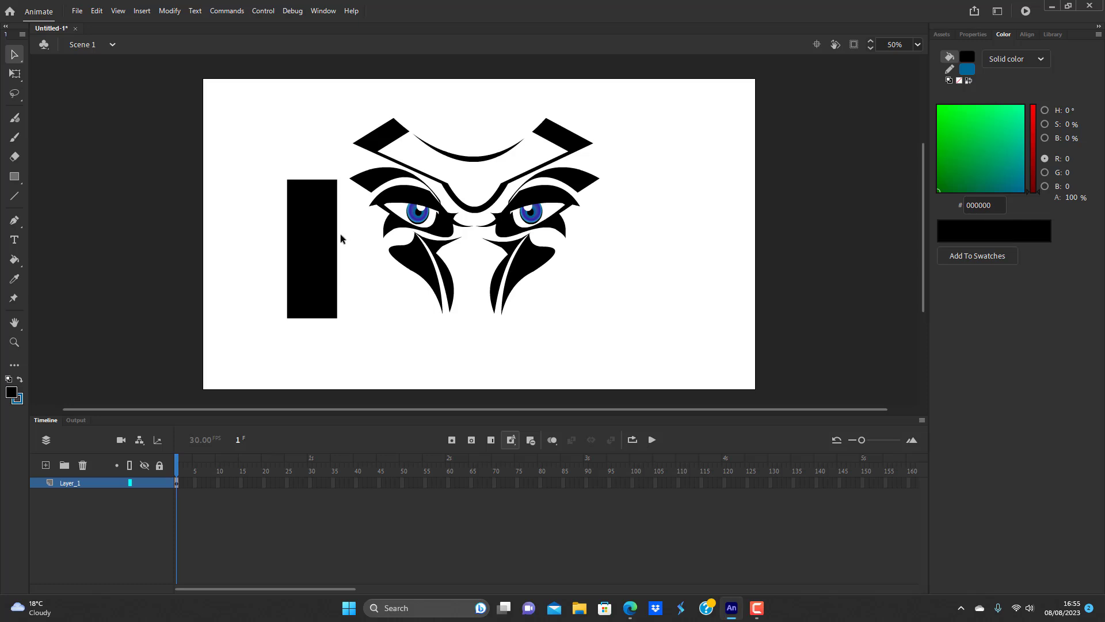
- Reshape the tall black rectangle into a side-of-face piece with an inner point, a raised upper tip and a notched, curved outer edge
{"action": "left_click_drag", "start_coordinate": [338, 318], "coordinate": [373, 240]}
{"action": "left_click_drag", "start_coordinate": [288, 181], "coordinate": [288, 123]}
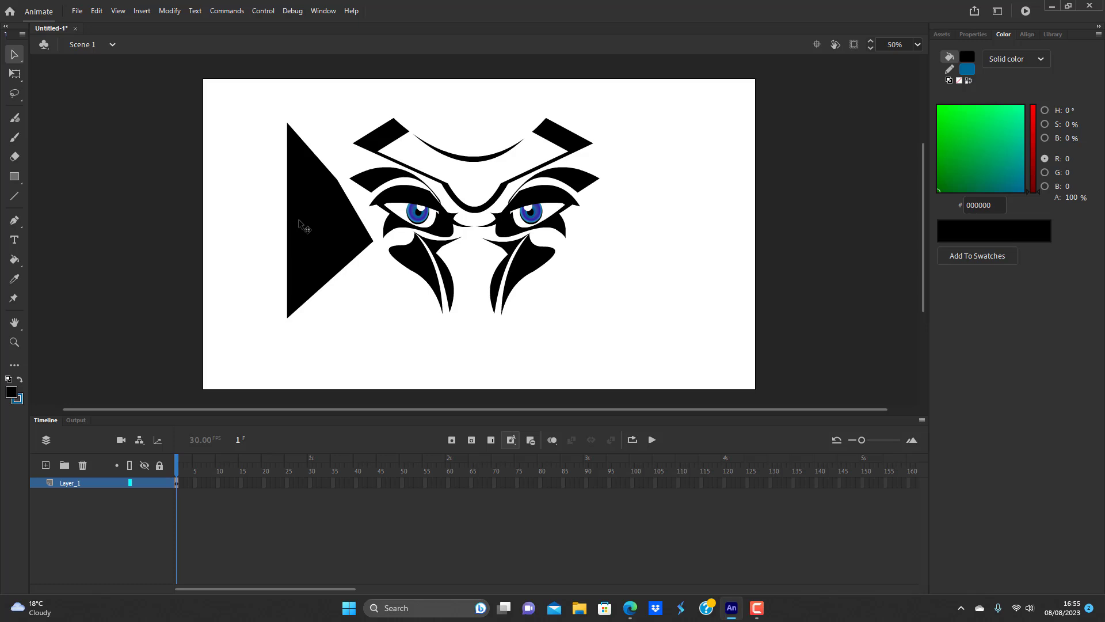
{"action": "left_click_drag", "start_coordinate": [289, 225], "coordinate": [327, 221]}
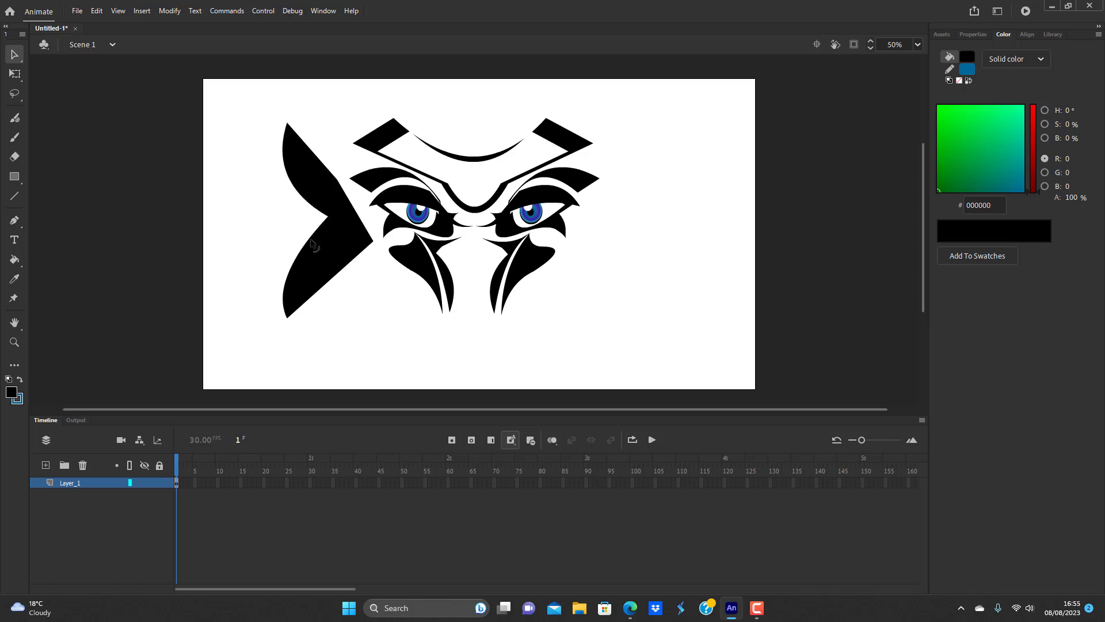
{"action": "left_click_drag", "start_coordinate": [319, 248], "coordinate": [328, 331]}
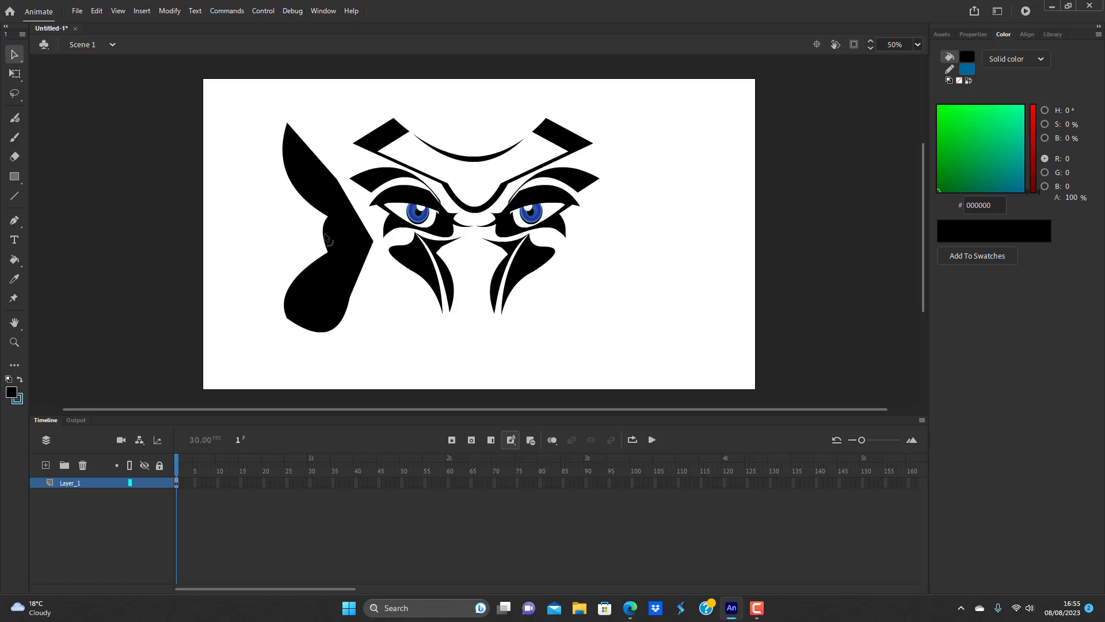
{"action": "mouse_move", "coordinate": [326, 239]}
{"action": "left_mouse_down"}
{"action": "mouse_move", "coordinate": [350, 238]}
{"action": "mouse_move", "coordinate": [311, 244]}
{"action": "mouse_move", "coordinate": [305, 232]}
{"action": "left_mouse_up"}
{"action": "left_click_drag", "start_coordinate": [297, 191], "coordinate": [346, 205]}
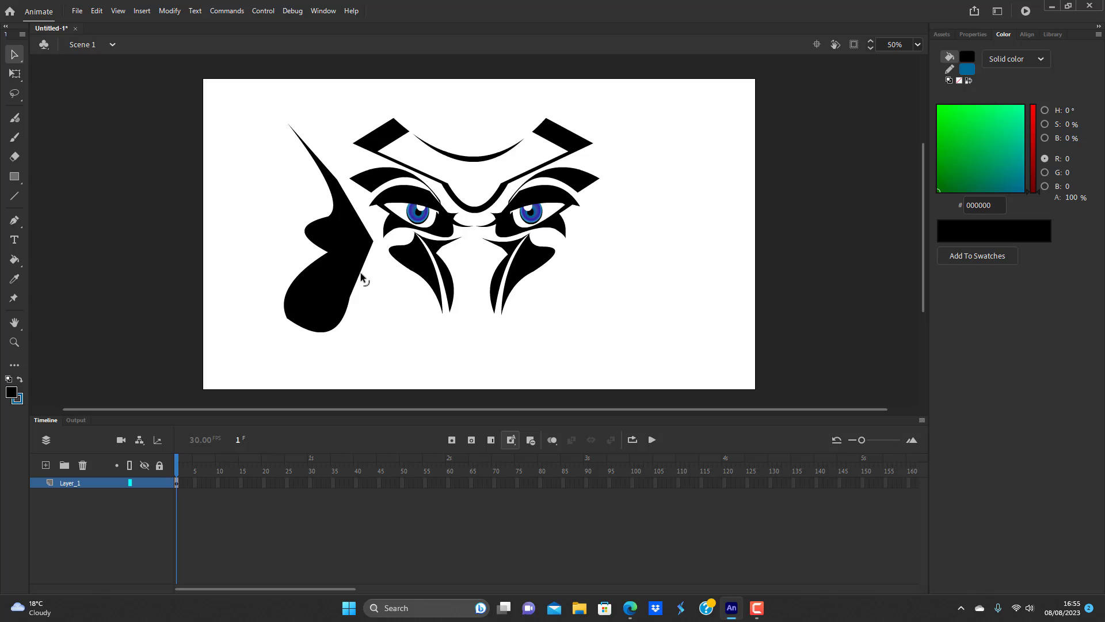
{"action": "left_click_drag", "start_coordinate": [361, 277], "coordinate": [378, 223]}
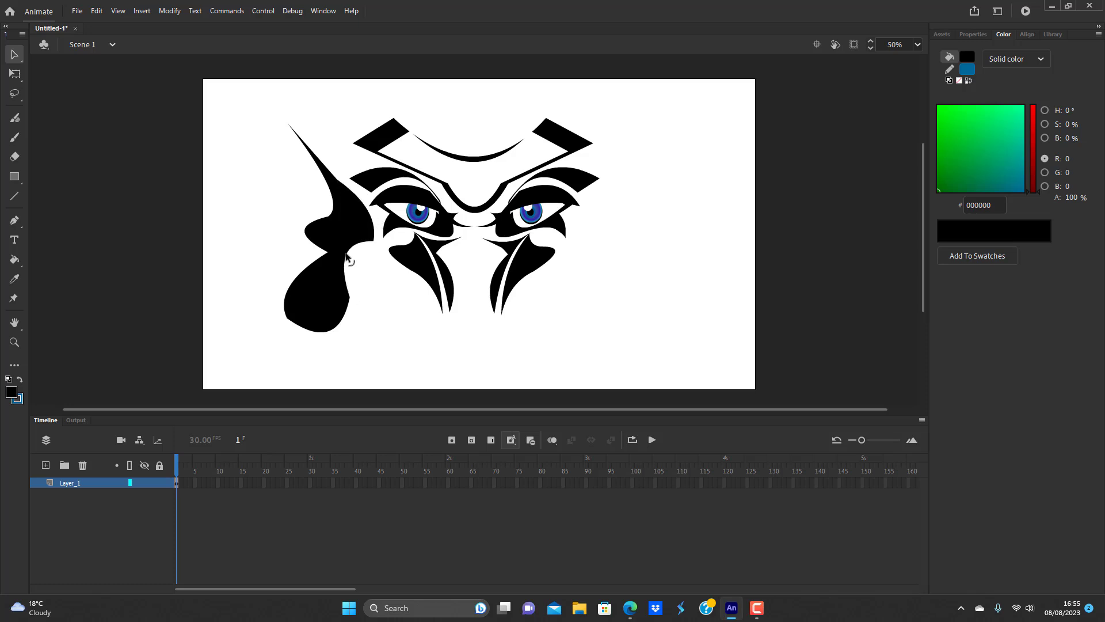
{"action": "left_click", "coordinate": [353, 229]}
{"action": "left_click_drag", "start_coordinate": [353, 229], "coordinate": [293, 236]}
{"action": "left_click", "coordinate": [338, 265]}
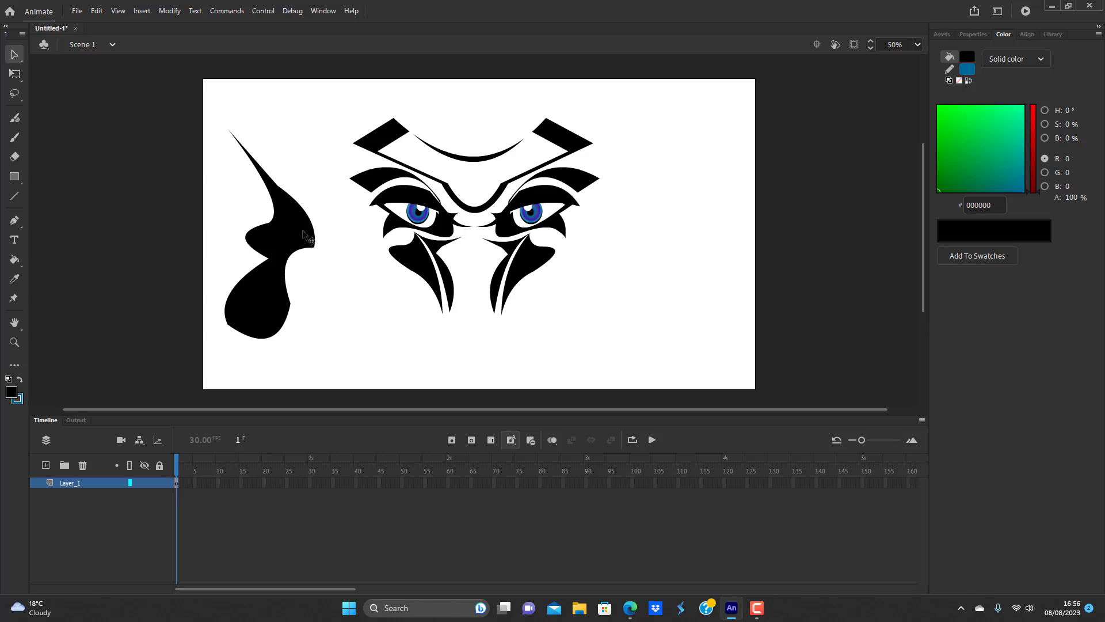
{"action": "key", "text": "ctrl+z"}
{"action": "key", "text": "ctrl+z"}
{"action": "key", "text": "ctrl+z"}
{"action": "key", "text": "ctrl+z"}
{"action": "key", "text": "ctrl+z"}
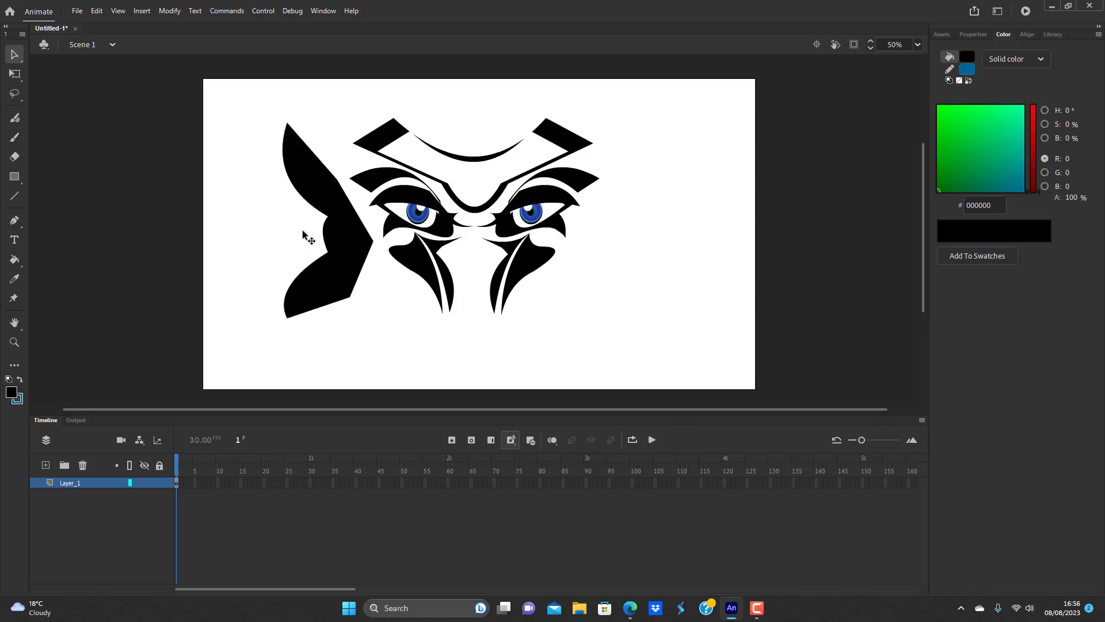
- Undo the last reshaping of the black side piece, back to straight outer and lower edges
{"action": "key", "text": "ctrl+z"}
{"action": "key", "text": "ctrl+z"}
{"action": "key", "text": "ctrl+z"}
{"action": "key", "text": "ctrl+z"}
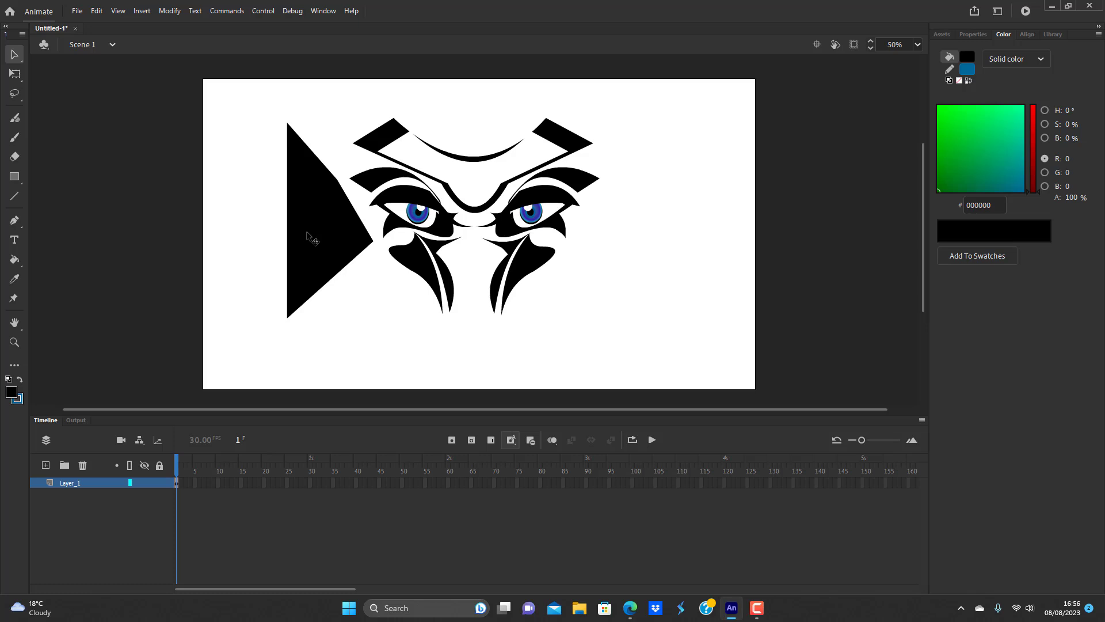
- Reshape the side piece by bulging its upper inner edge, hollowing the outer and middle inner edges, and curving the lower edge downward
{"action": "left_click_drag", "start_coordinate": [324, 172], "coordinate": [336, 153]}
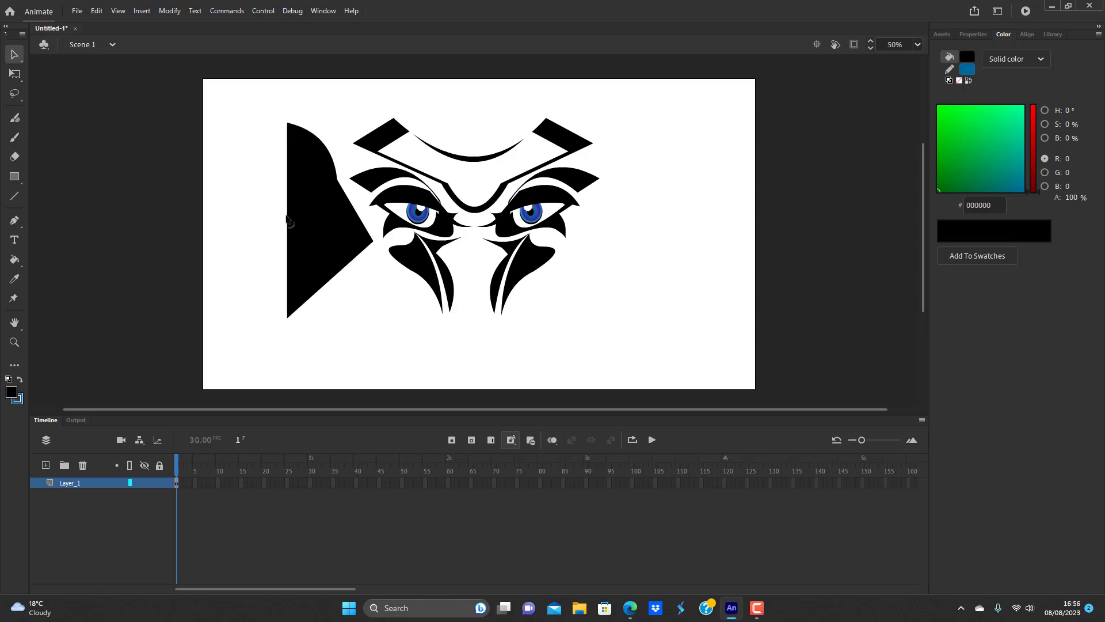
{"action": "left_click_drag", "start_coordinate": [289, 216], "coordinate": [369, 206]}
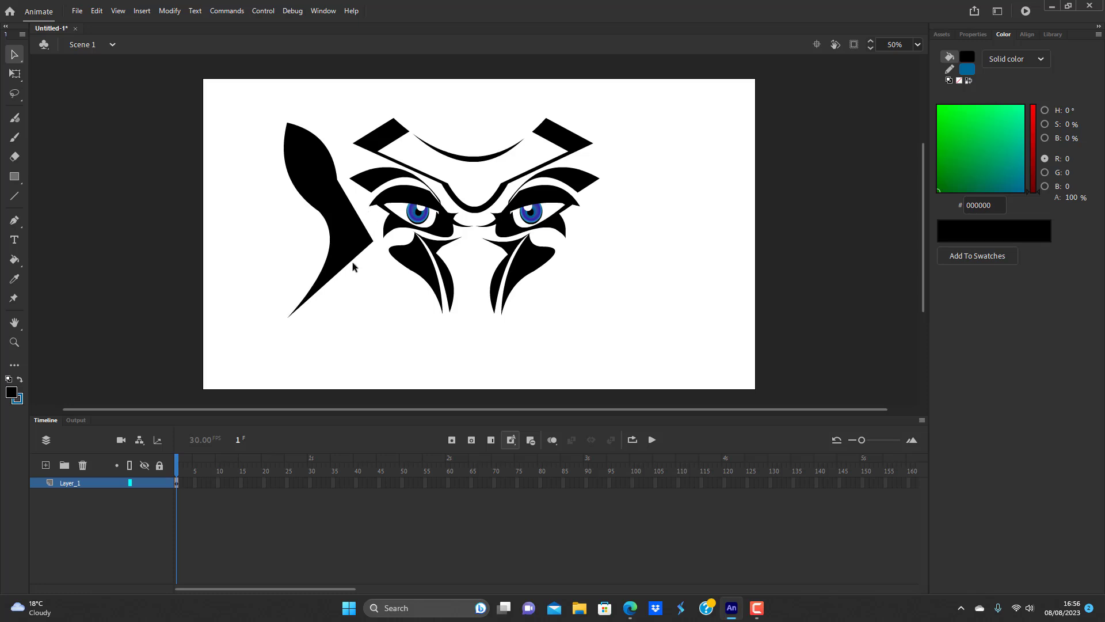
{"action": "left_click_drag", "start_coordinate": [355, 265], "coordinate": [343, 343]}
{"action": "left_click_drag", "start_coordinate": [357, 213], "coordinate": [336, 208]}
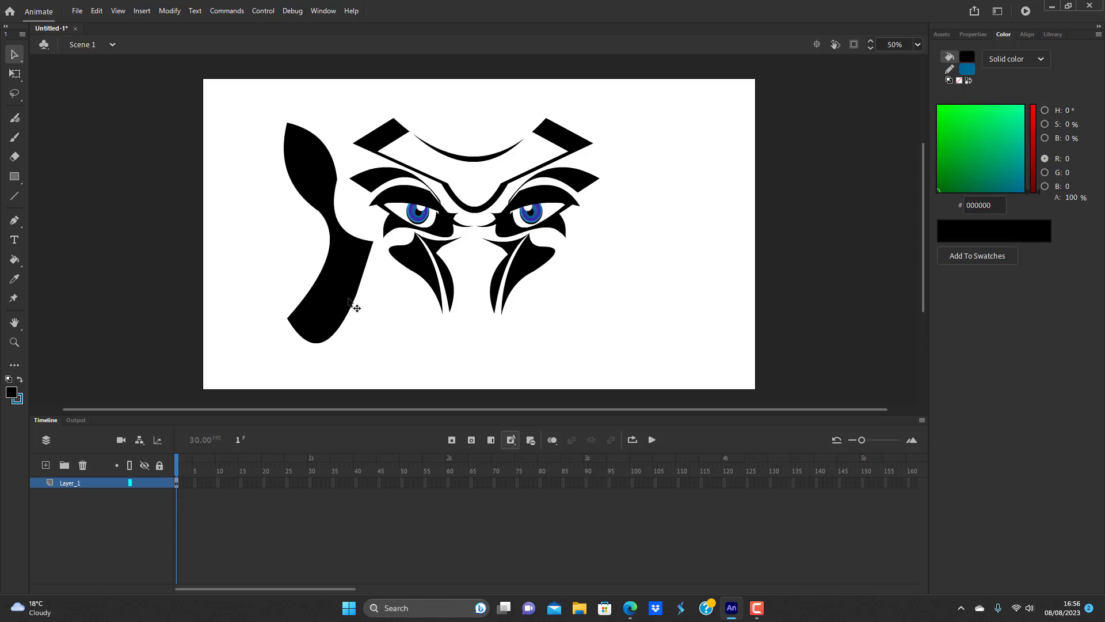
- Cut off the lower part of the side piece and bulge the new bottom edge into a rounded lobe
{"action": "left_click_drag", "start_coordinate": [263, 352], "coordinate": [383, 265]}
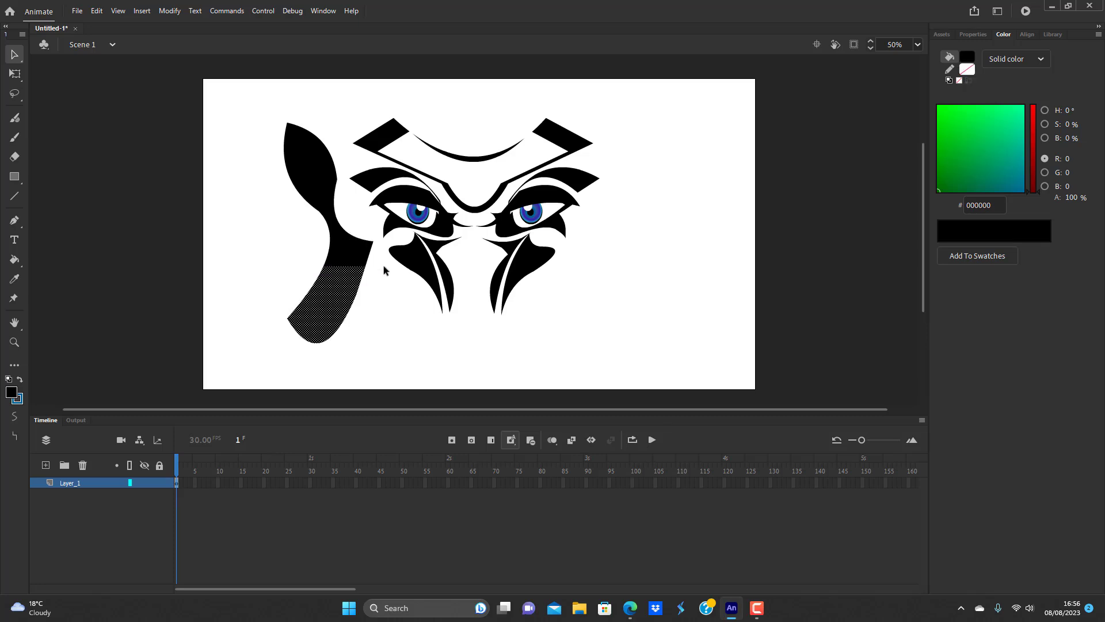
{"action": "key", "text": "Delete"}
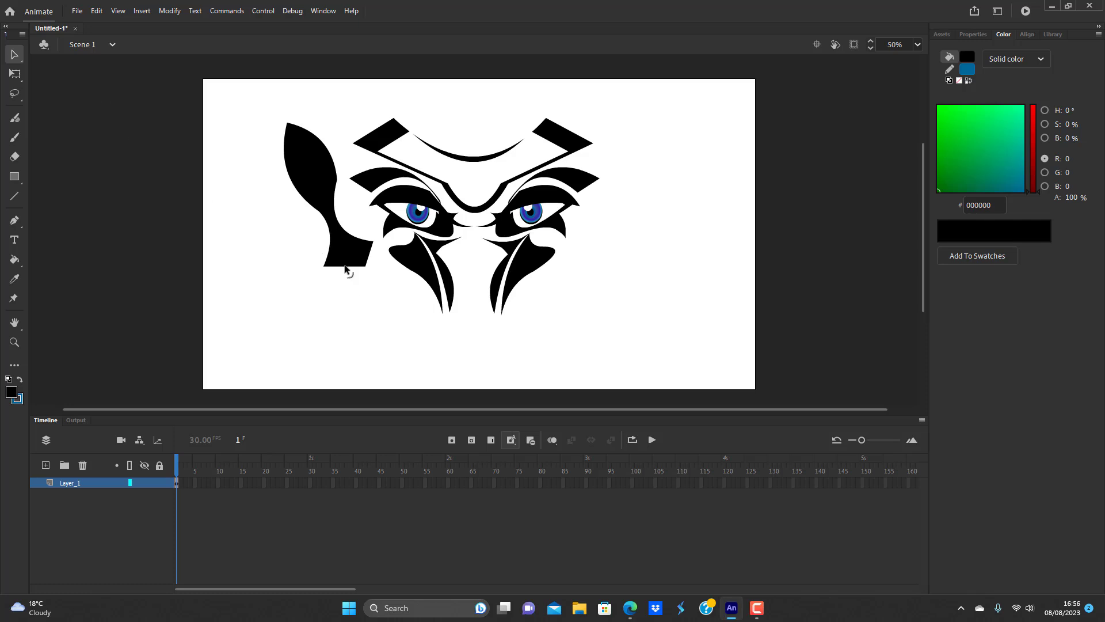
{"action": "left_click_drag", "start_coordinate": [344, 268], "coordinate": [329, 300]}
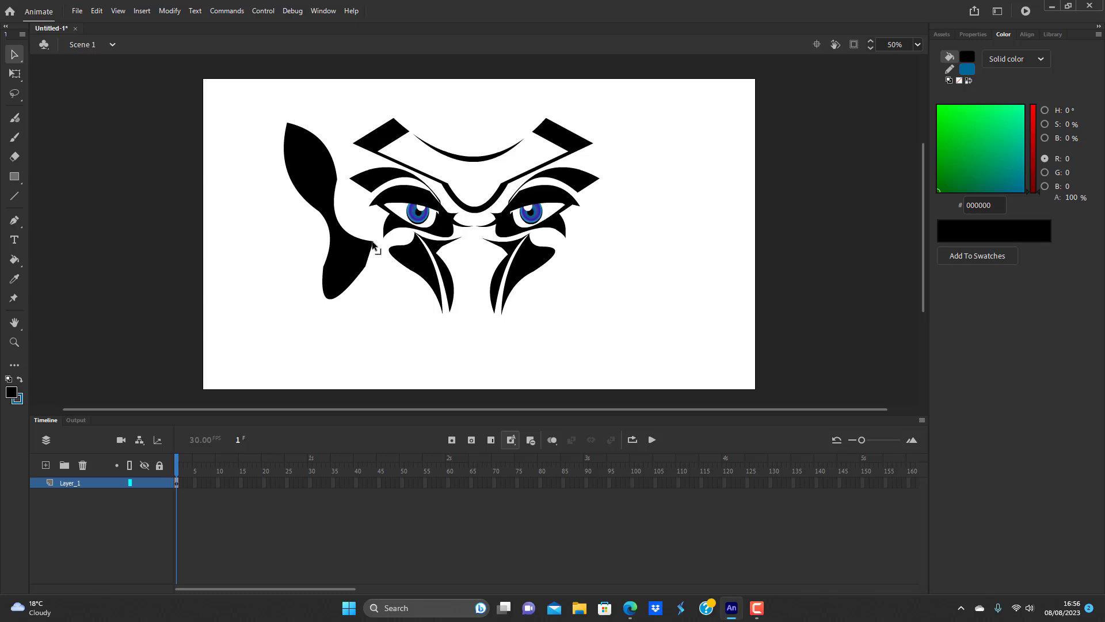
- Pull the side piece's inner corner toward its narrow middle, extend the upper tip outward and bulge the edge below it
{"action": "left_click_drag", "start_coordinate": [373, 244], "coordinate": [346, 222]}
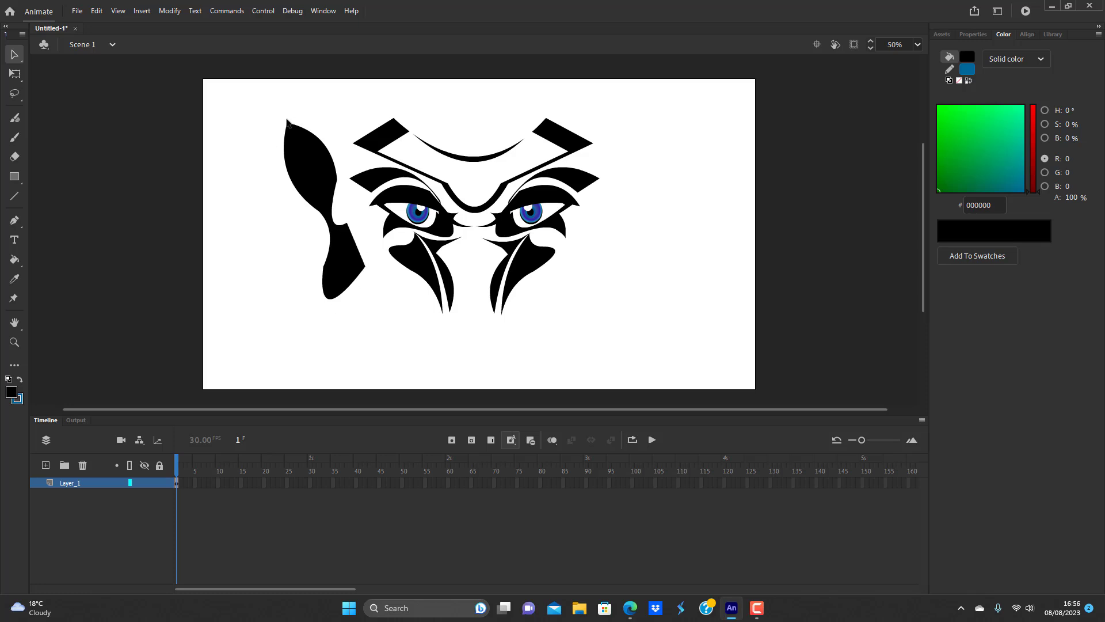
{"action": "left_click_drag", "start_coordinate": [286, 121], "coordinate": [240, 119]}
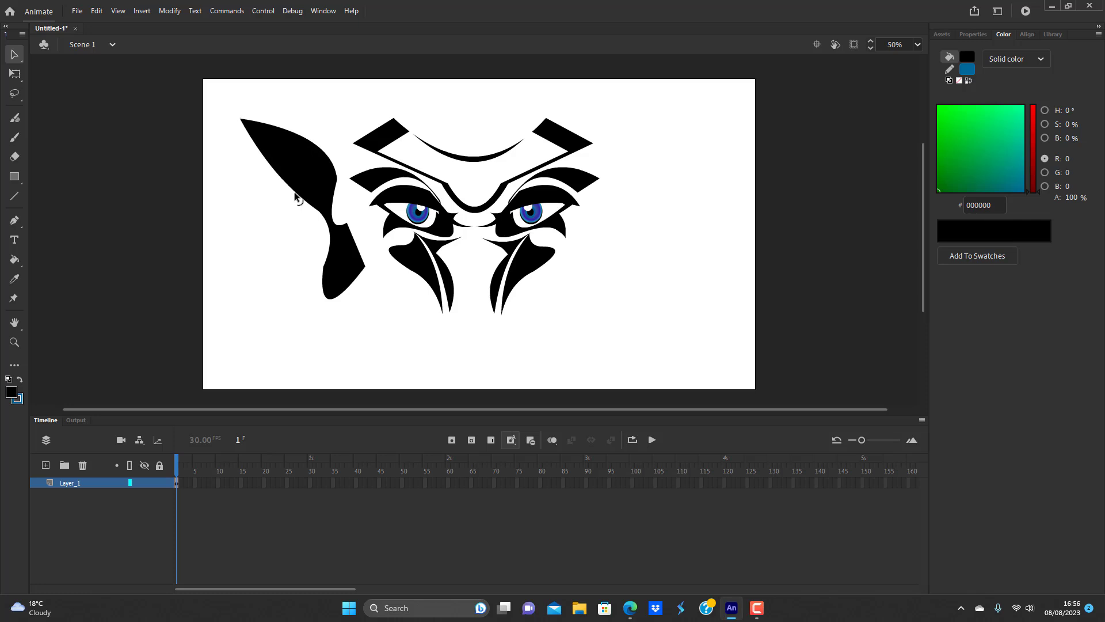
{"action": "left_click_drag", "start_coordinate": [295, 196], "coordinate": [281, 205]}
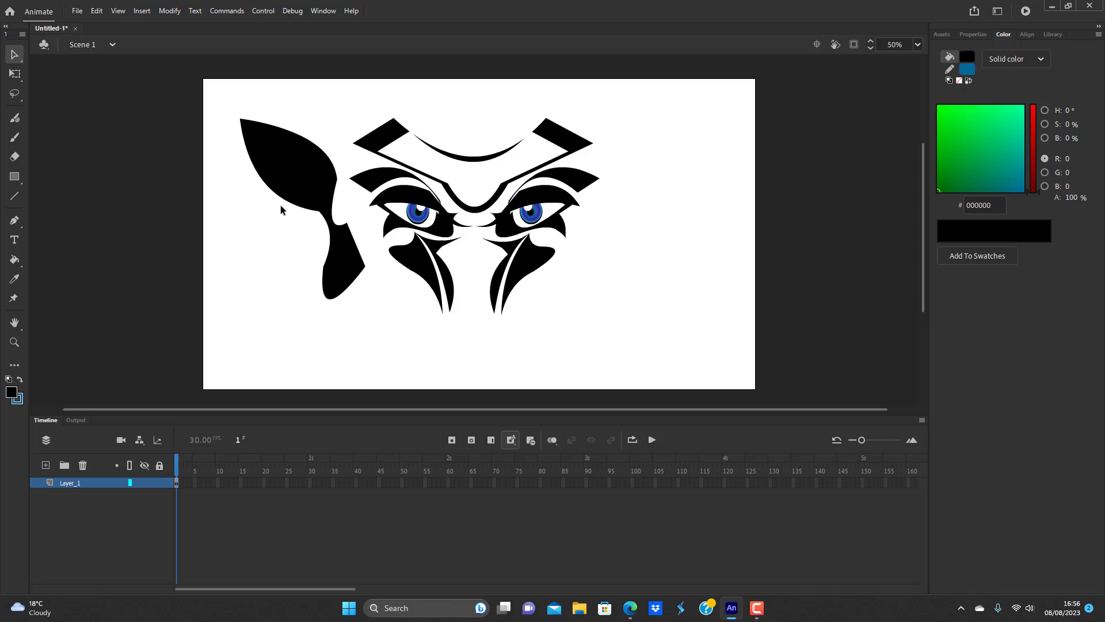
- Convert the ear-shaped side piece into a Movie Clip symbol
{"action": "left_click", "coordinate": [311, 184]}
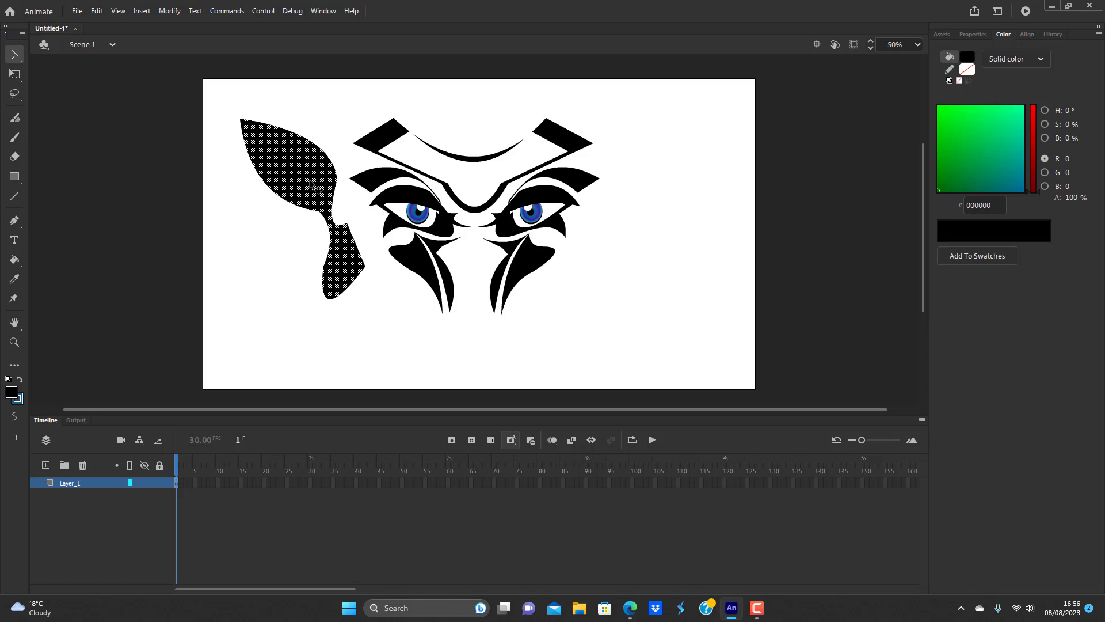
{"action": "key", "text": "F8"}
{"action": "key", "text": "BackSpace"}
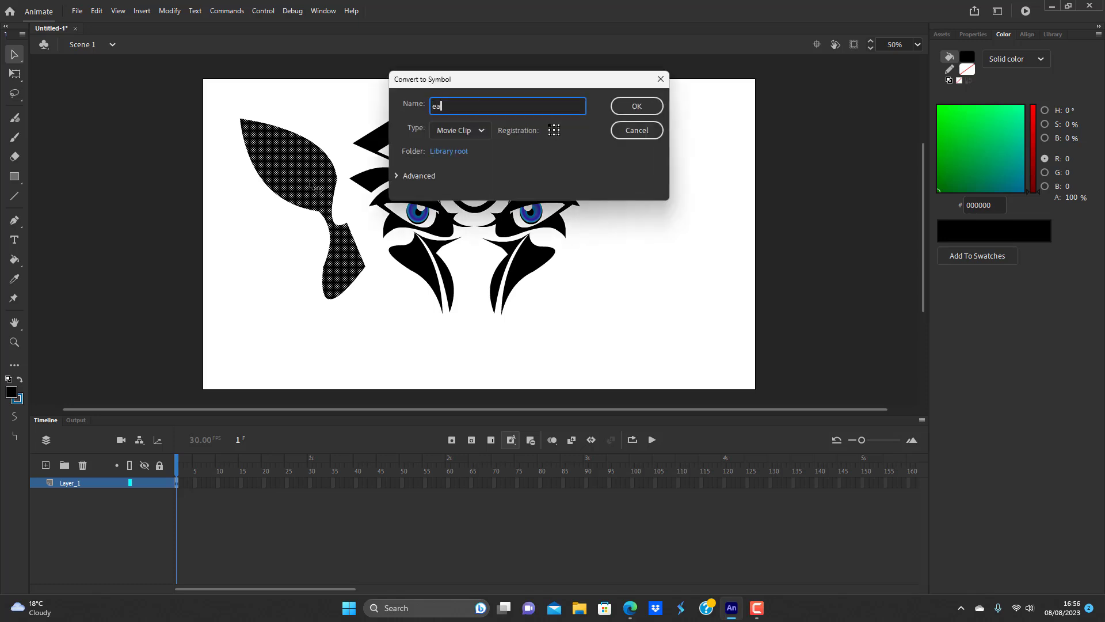
{"action": "key", "text": "Return"}
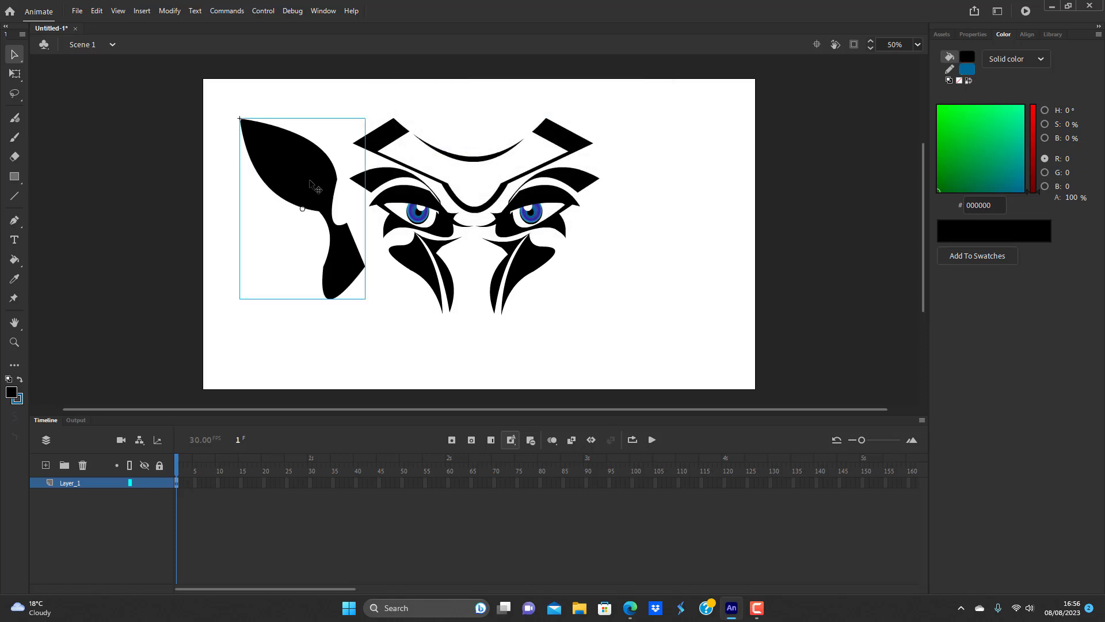
- Scale down the ear symbol, rotate it slightly counterclockwise and place it beside the left eye
{"action": "key", "text": "q"}
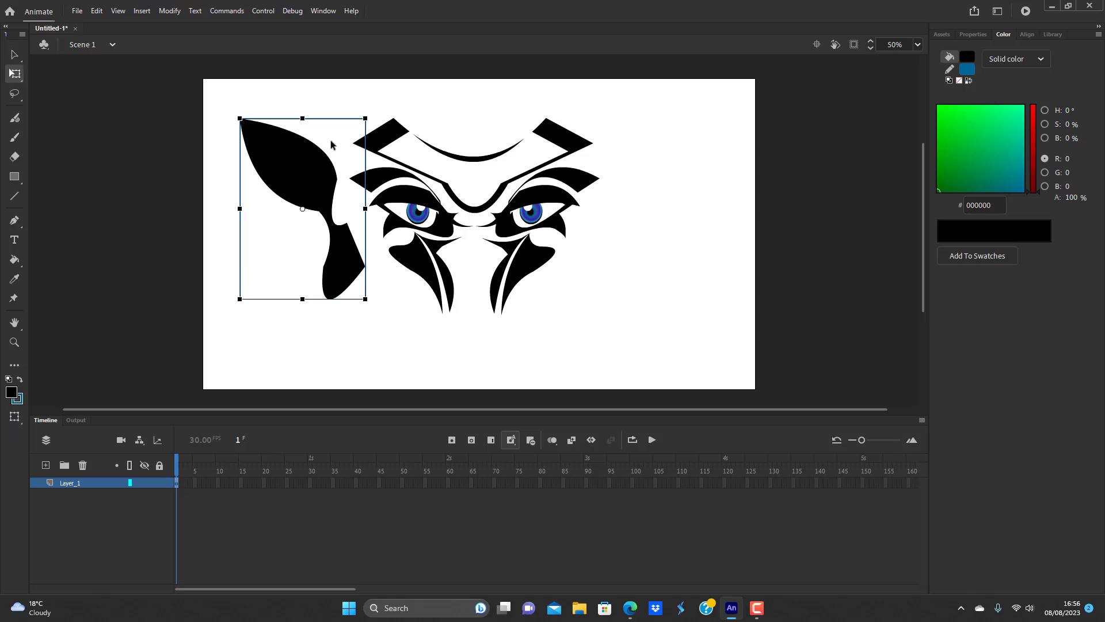
{"action": "left_click_drag", "start_coordinate": [365, 119], "coordinate": [338, 148]}
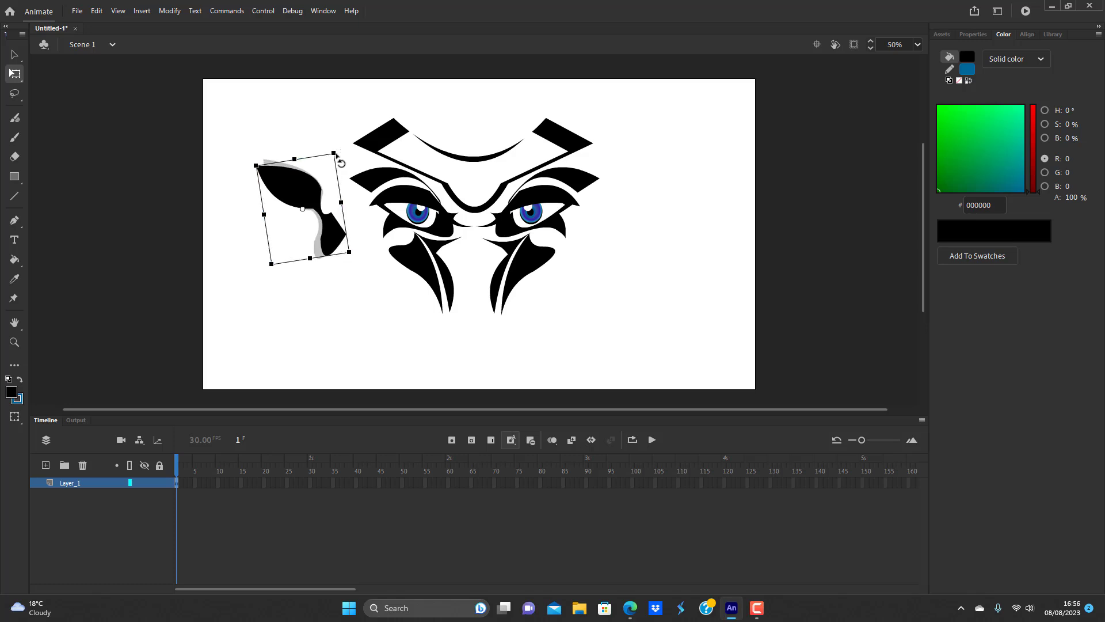
{"action": "mouse_move", "coordinate": [362, 219]}
{"action": "left_mouse_down"}
{"action": "mouse_move", "coordinate": [384, 210]}
{"action": "mouse_move", "coordinate": [364, 200]}
{"action": "left_mouse_up"}
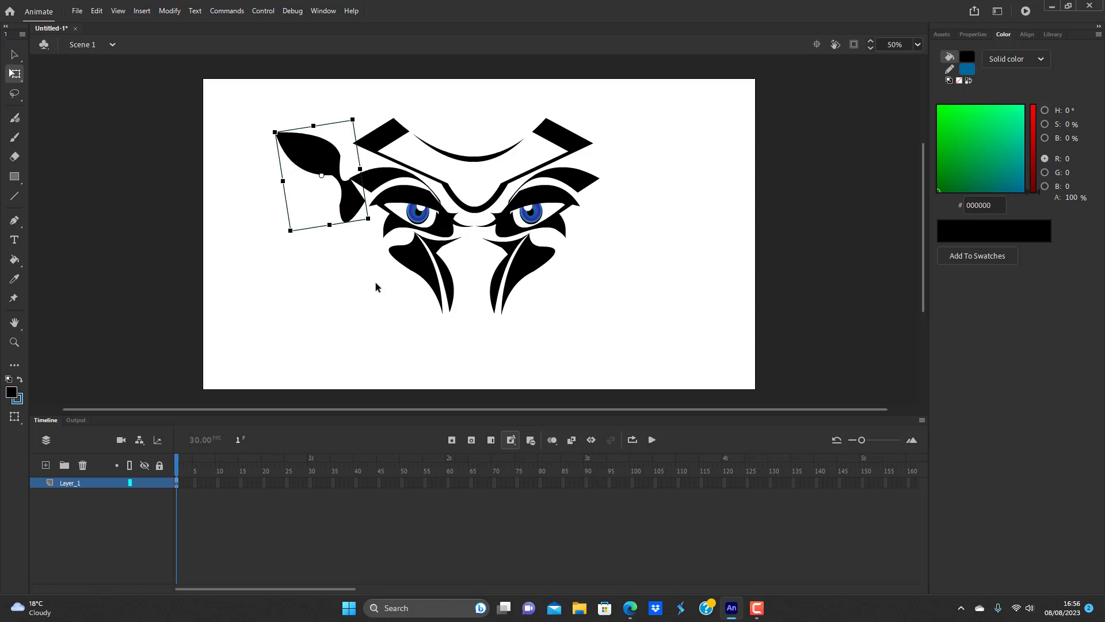
{"action": "left_click", "coordinate": [371, 316]}
{"action": "left_click", "coordinate": [361, 216]}
{"action": "left_click_drag", "start_coordinate": [313, 160], "coordinate": [317, 192]}
{"action": "left_click", "coordinate": [349, 324]}
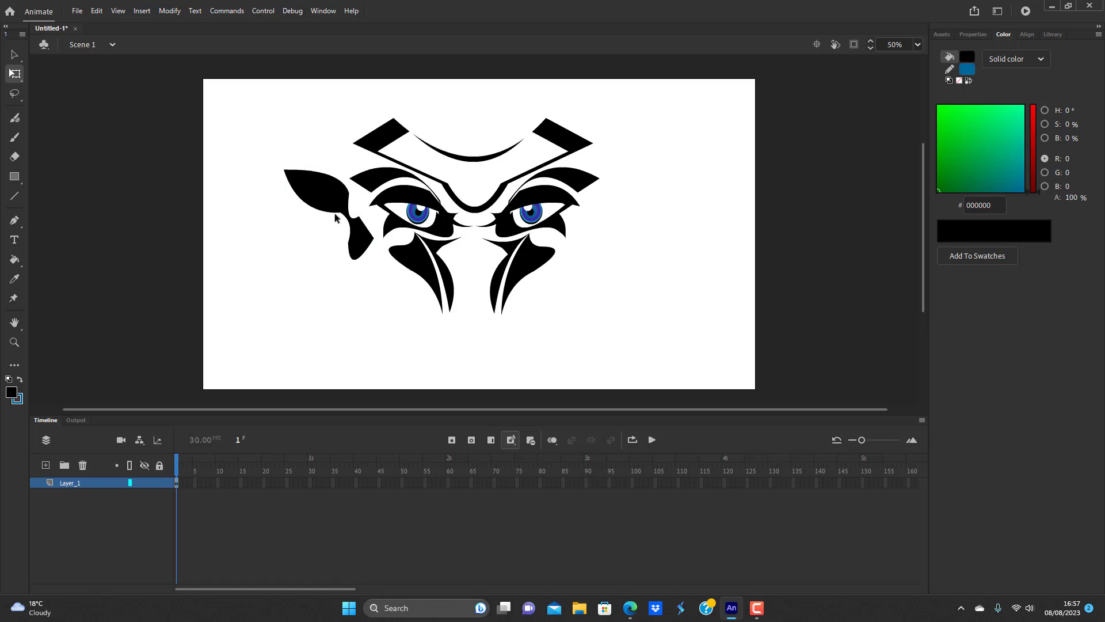
- Duplicate the ear symbol, flip the copy horizontally and place it beside the right eye
{"action": "left_click", "coordinate": [335, 210]}
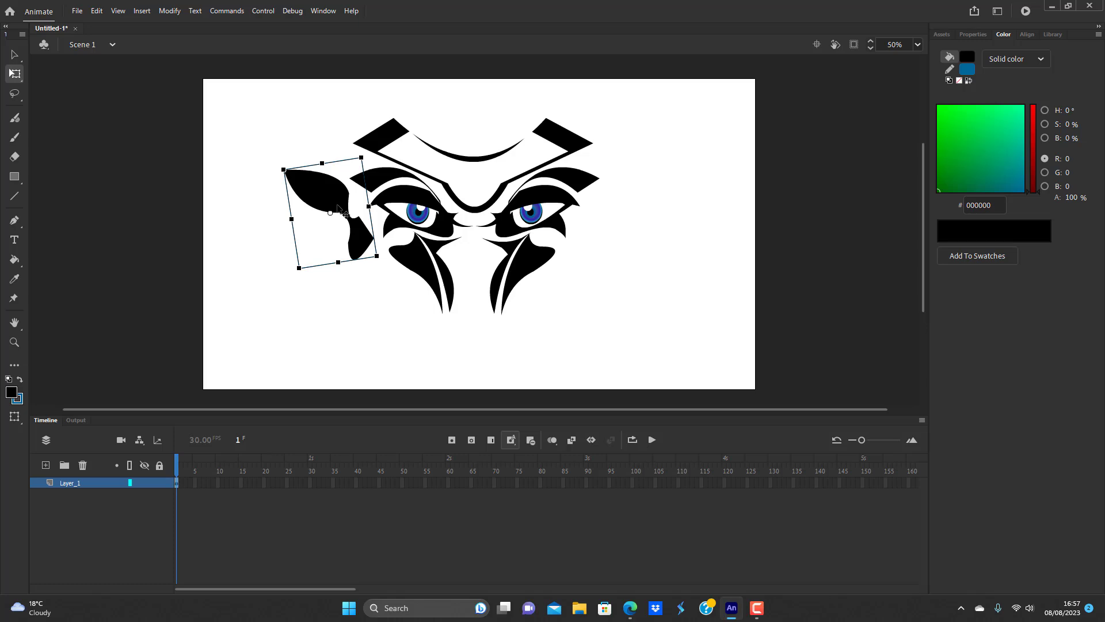
{"action": "left_click_drag", "start_coordinate": [339, 209], "coordinate": [673, 179]}
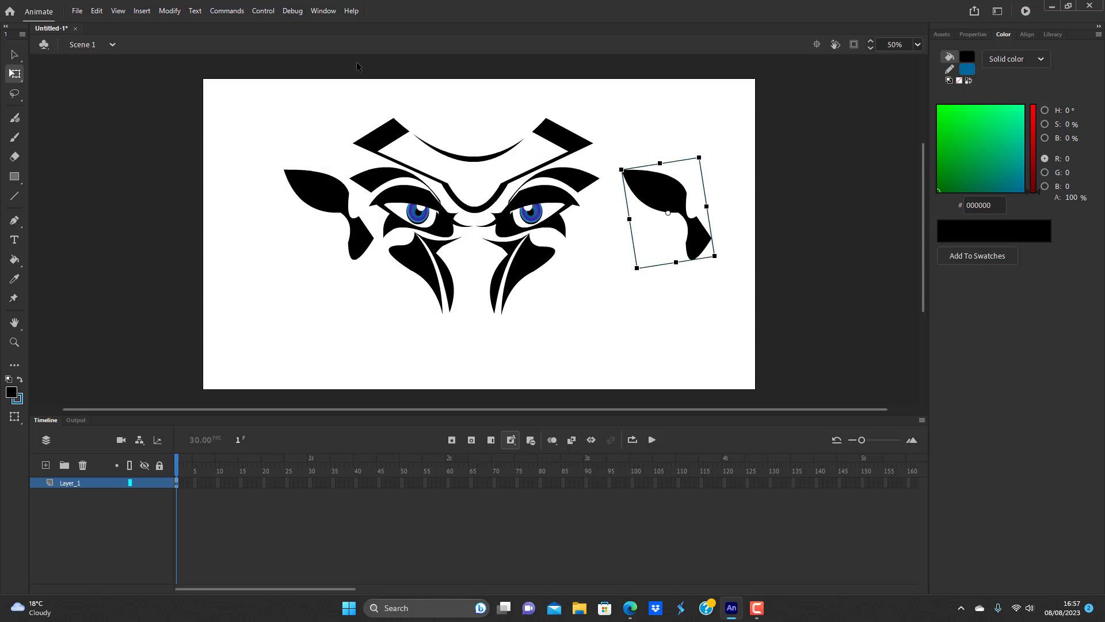
{"action": "left_click", "coordinate": [170, 11]}
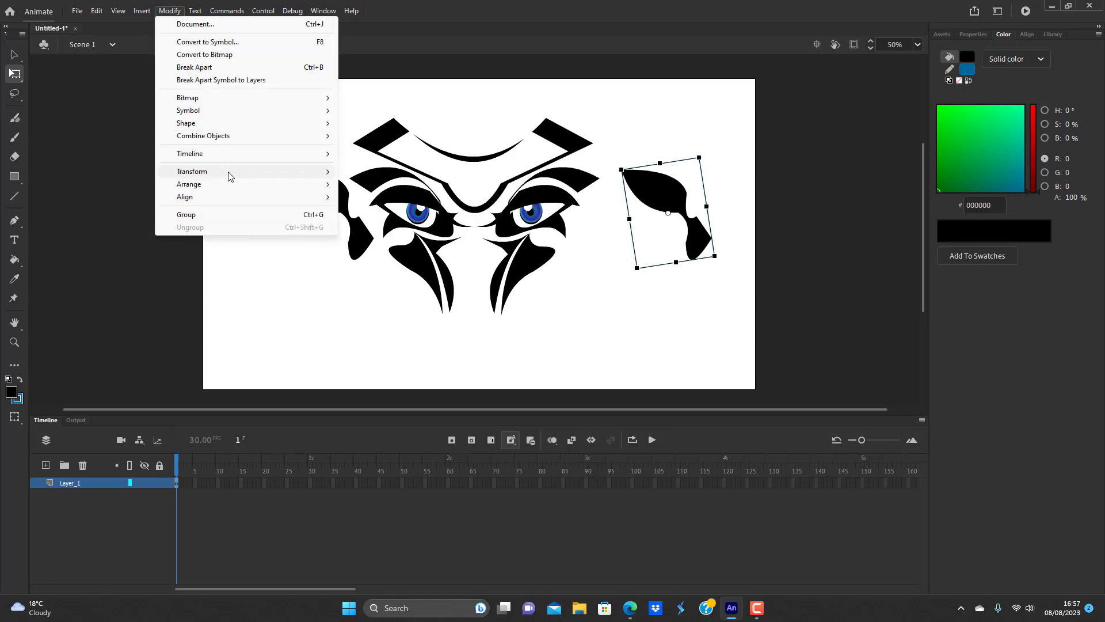
{"action": "mouse_move", "coordinate": [230, 171]}
{"action": "left_click", "coordinate": [379, 296]}
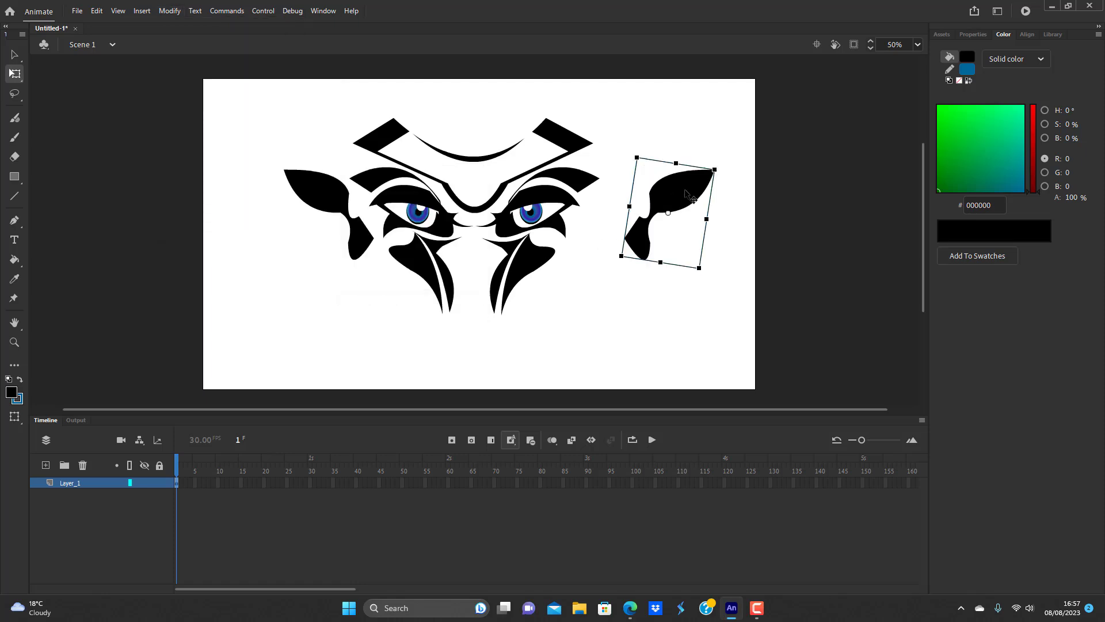
{"action": "left_click_drag", "start_coordinate": [689, 194], "coordinate": [635, 189]}
{"action": "left_click", "coordinate": [614, 329]}
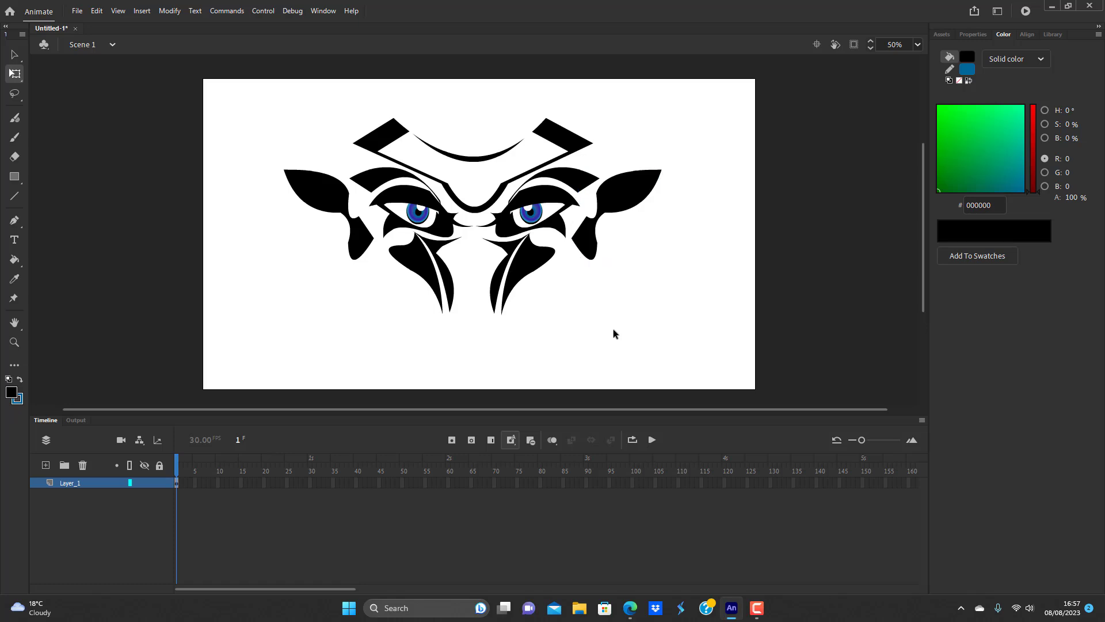
- Draw a narrow, tall black rectangle between the two cheek pieces and delete its blue outline
{"action": "left_click", "coordinate": [14, 176]}
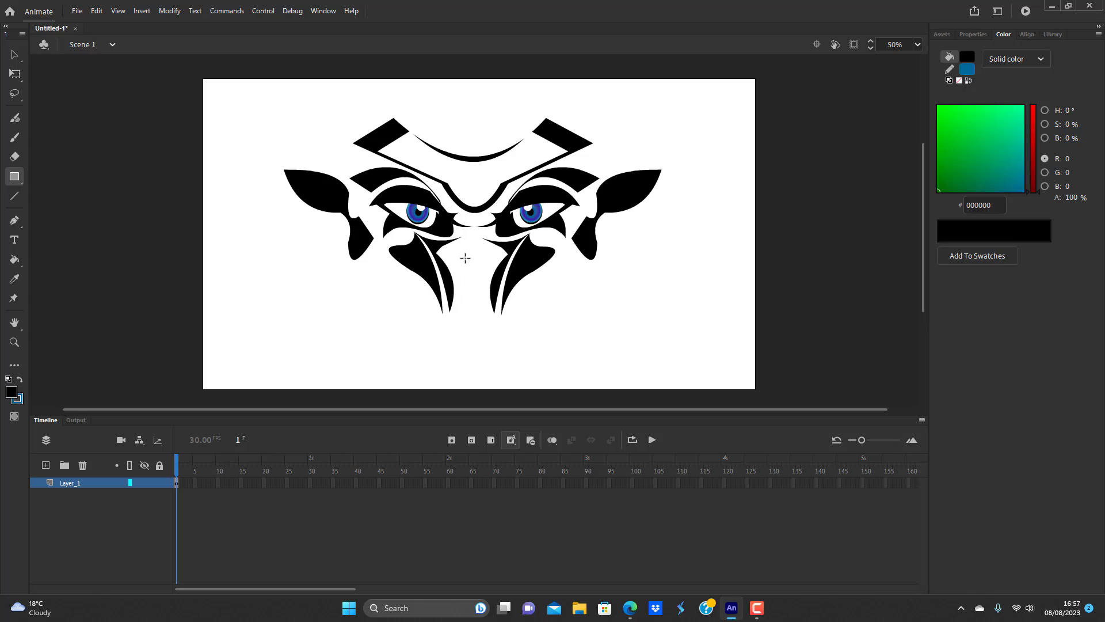
{"action": "left_click_drag", "start_coordinate": [464, 244], "coordinate": [478, 320]}
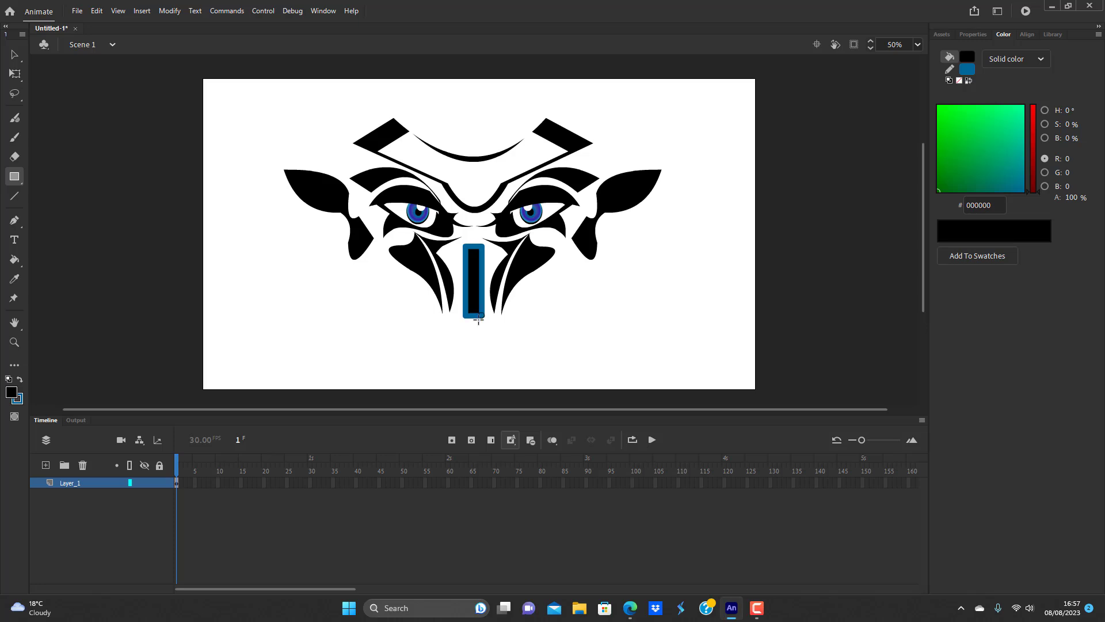
{"action": "left_click", "coordinate": [14, 55]}
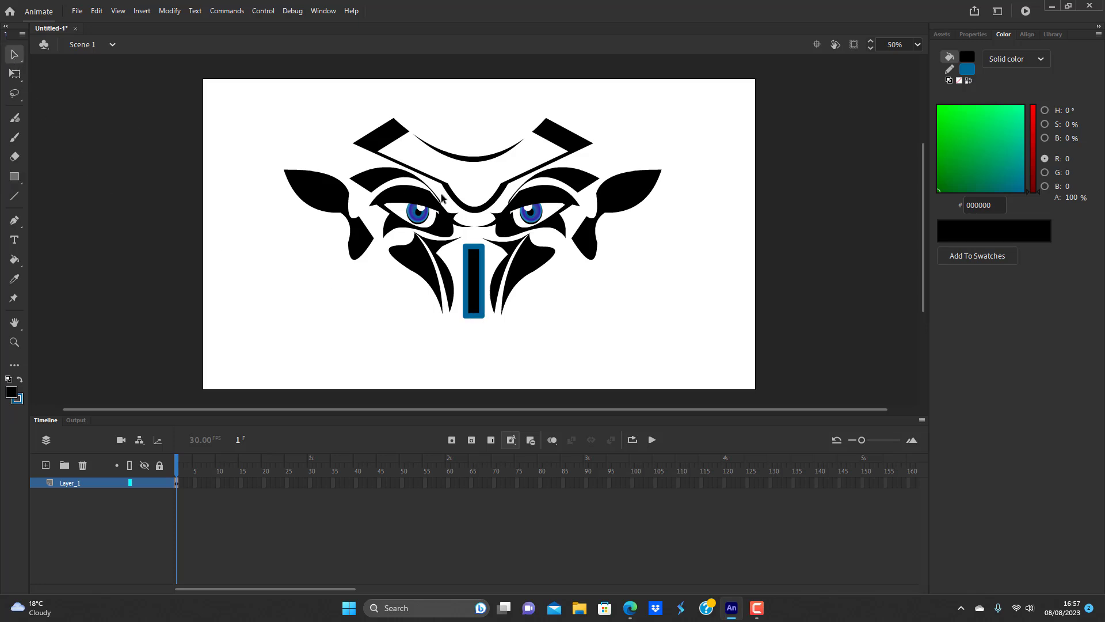
{"action": "left_click", "coordinate": [474, 251]}
{"action": "left_click", "coordinate": [478, 361]}
{"action": "double_click", "coordinate": [484, 250]}
{"action": "key", "text": "Delete"}
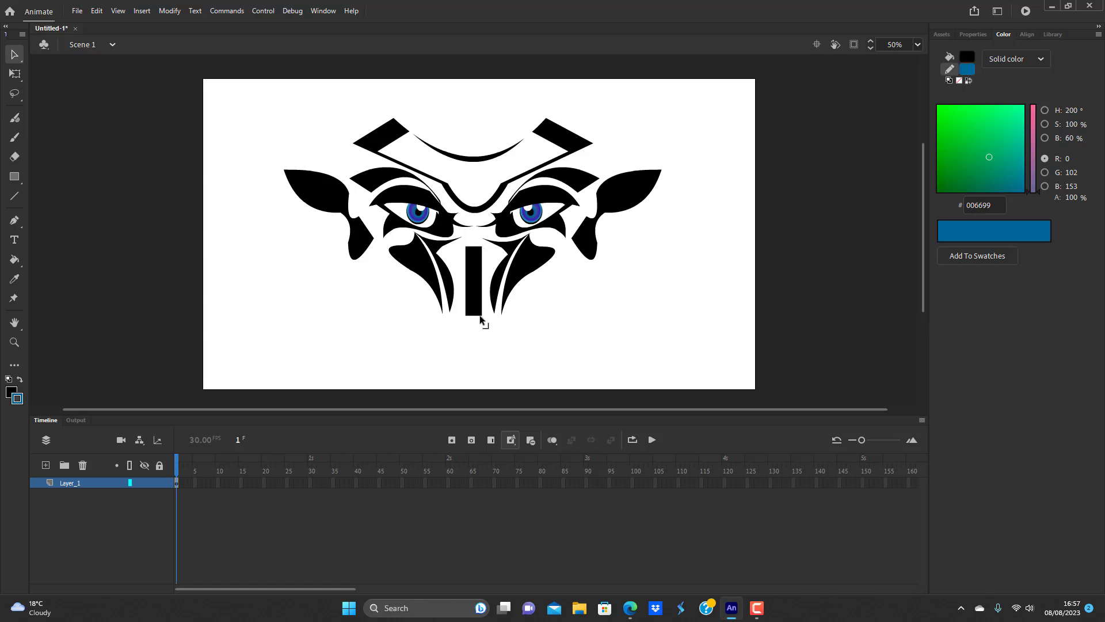
- Reshape the narrow rectangle into a nose with a tapered bridge, flared nostrils and a rounded stem below
{"action": "left_click_drag", "start_coordinate": [467, 317], "coordinate": [466, 360]}
{"action": "left_click_drag", "start_coordinate": [483, 318], "coordinate": [484, 345]}
{"action": "mouse_move", "coordinate": [481, 320]}
{"action": "left_mouse_down"}
{"action": "mouse_move", "coordinate": [495, 333]}
{"action": "mouse_move", "coordinate": [476, 321]}
{"action": "mouse_move", "coordinate": [494, 327]}
{"action": "mouse_move", "coordinate": [450, 327]}
{"action": "mouse_move", "coordinate": [481, 373]}
{"action": "mouse_move", "coordinate": [461, 347]}
{"action": "mouse_move", "coordinate": [485, 342]}
{"action": "mouse_move", "coordinate": [481, 329]}
{"action": "left_mouse_up"}
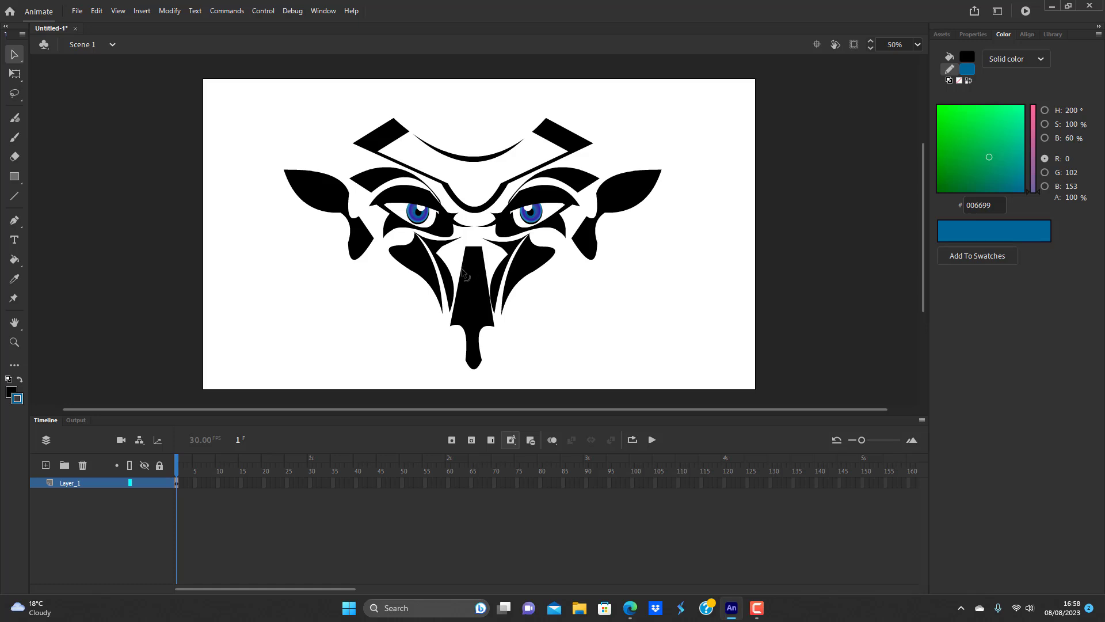
- Curve the sides of the nose bridge inward and delete the top section of the nose
{"action": "mouse_move", "coordinate": [462, 280]}
{"action": "left_mouse_down"}
{"action": "mouse_move", "coordinate": [481, 287]}
{"action": "mouse_move", "coordinate": [487, 275]}
{"action": "left_mouse_up"}
{"action": "left_click", "coordinate": [503, 333]}
{"action": "key", "text": "ctrl+z"}
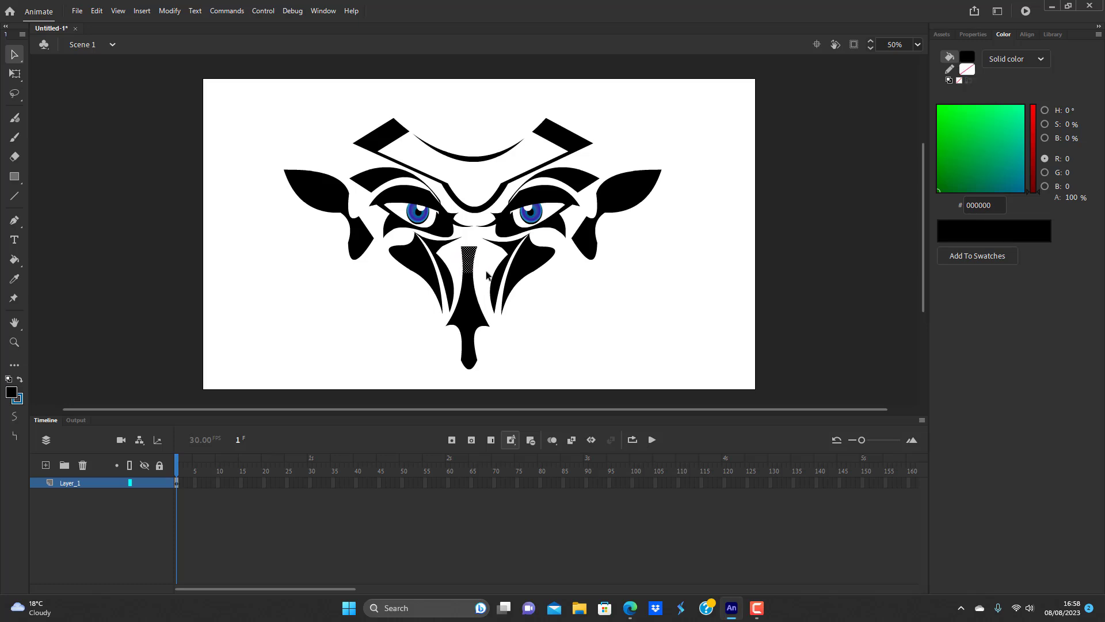
{"action": "key", "text": "Delete"}
- Move the nose up and center it between the cheek pieces, and enlarge its lower end into a wider rounded tip
{"action": "left_click", "coordinate": [472, 320]}
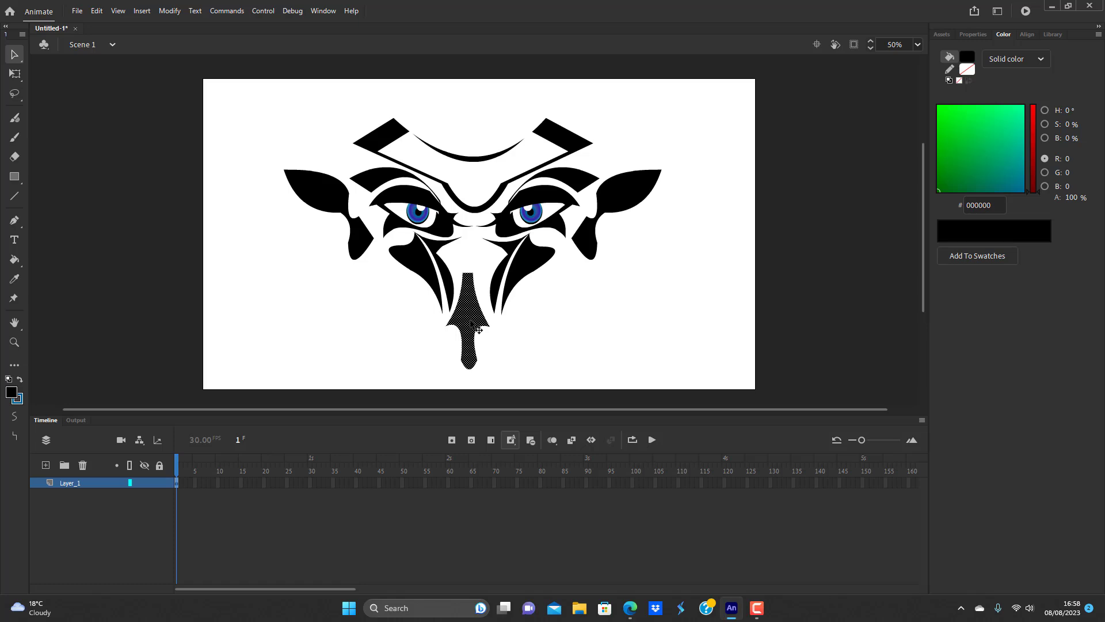
{"action": "left_click_drag", "start_coordinate": [479, 330], "coordinate": [485, 296]}
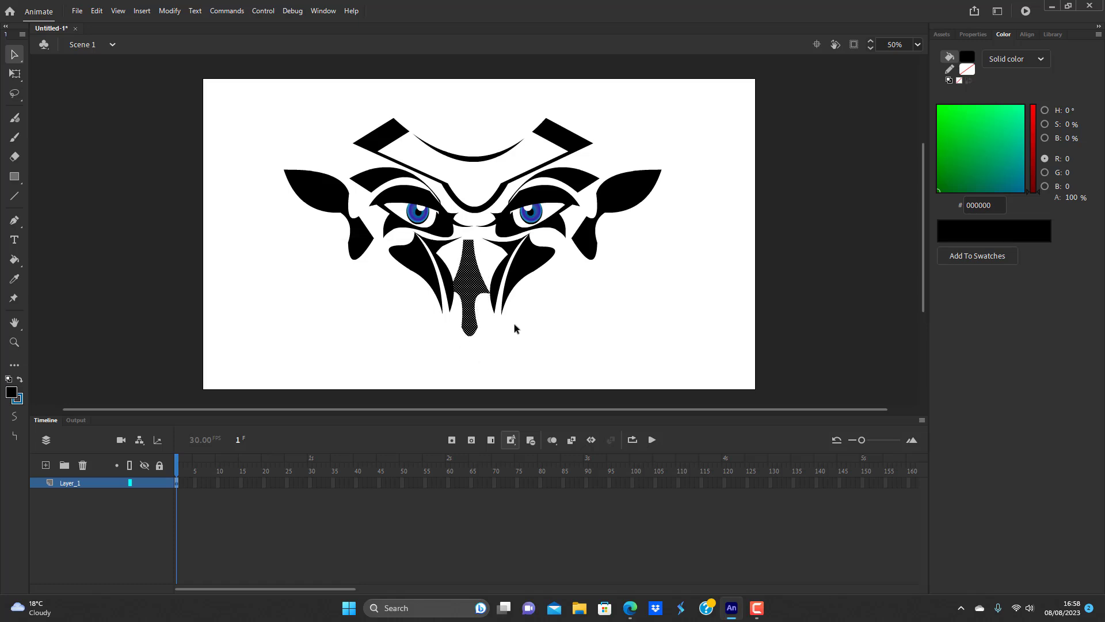
{"action": "key", "text": "Right"}
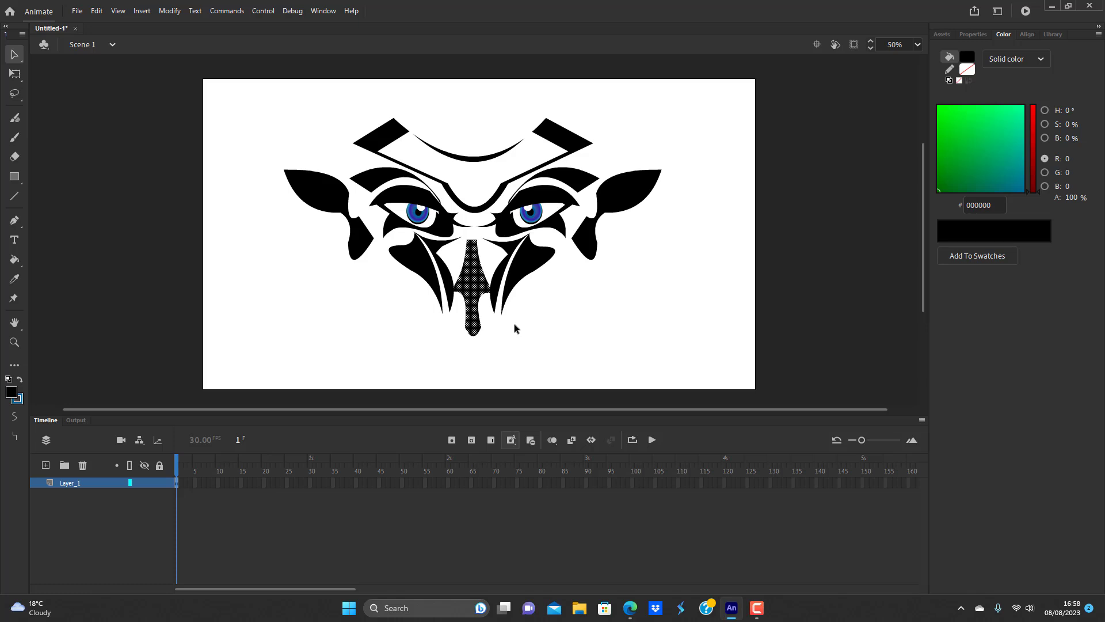
{"action": "left_click", "coordinate": [514, 329]}
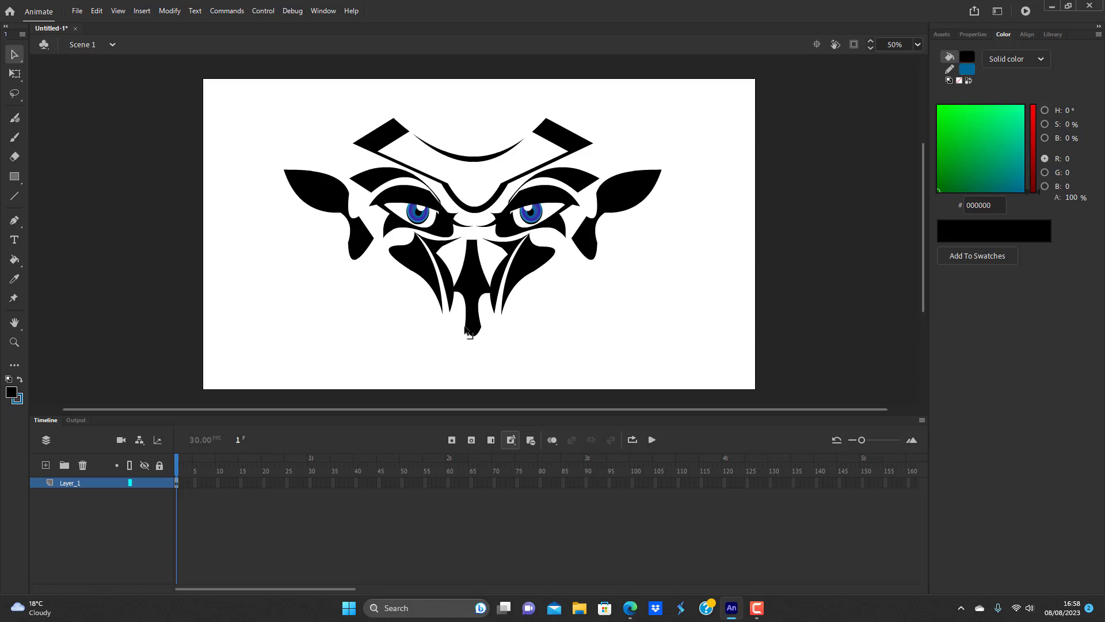
{"action": "left_click_drag", "start_coordinate": [465, 327], "coordinate": [476, 354]}
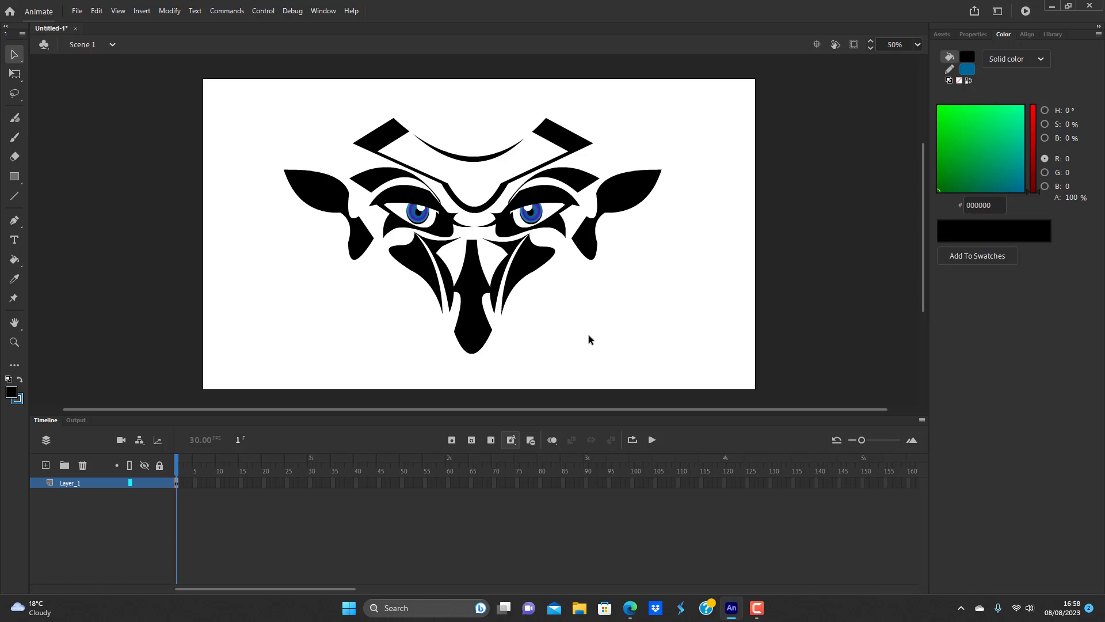
- Duplicate the curved forehead line, scale the copy down and center it just below the original
{"action": "right_click", "coordinate": [624, 302]}
{"action": "left_click", "coordinate": [673, 366]}
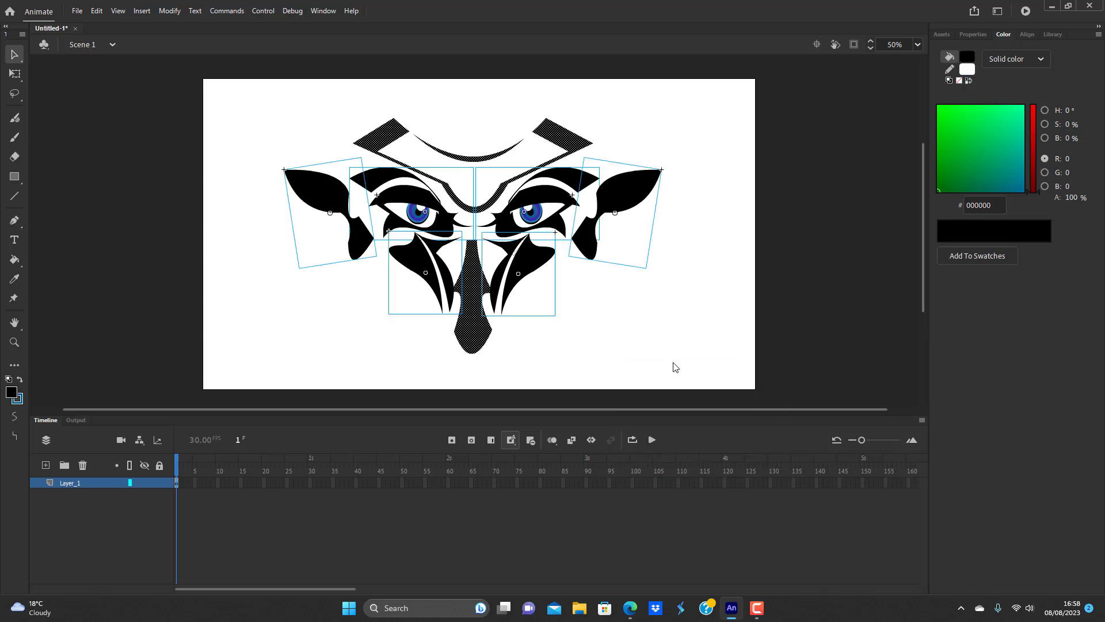
{"action": "left_click", "coordinate": [654, 335]}
{"action": "left_click", "coordinate": [563, 141]}
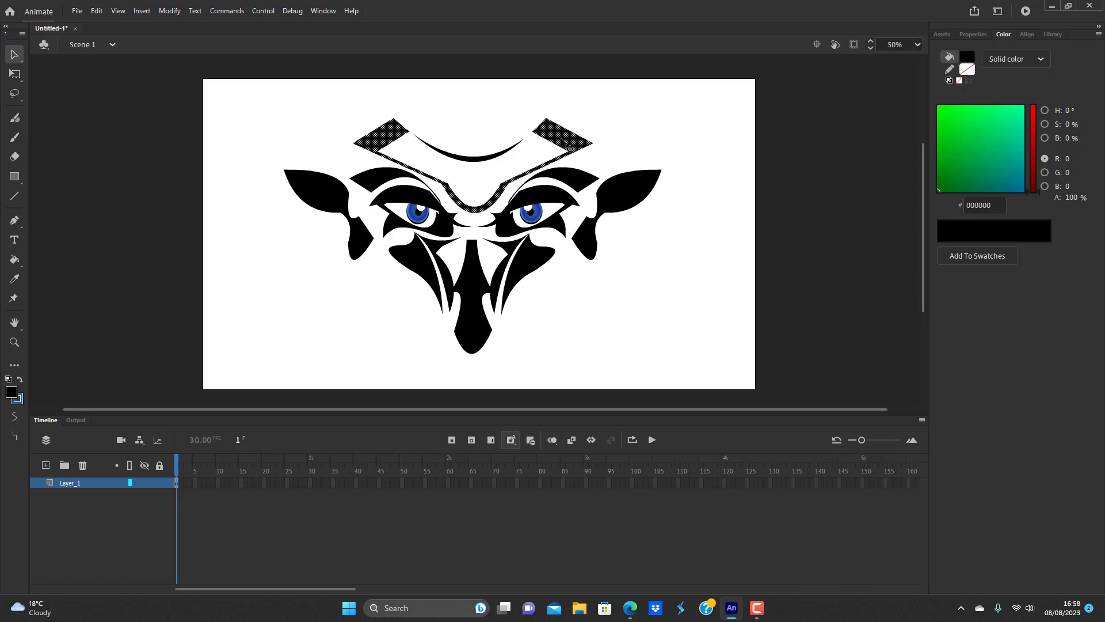
{"action": "left_click", "coordinate": [488, 160]}
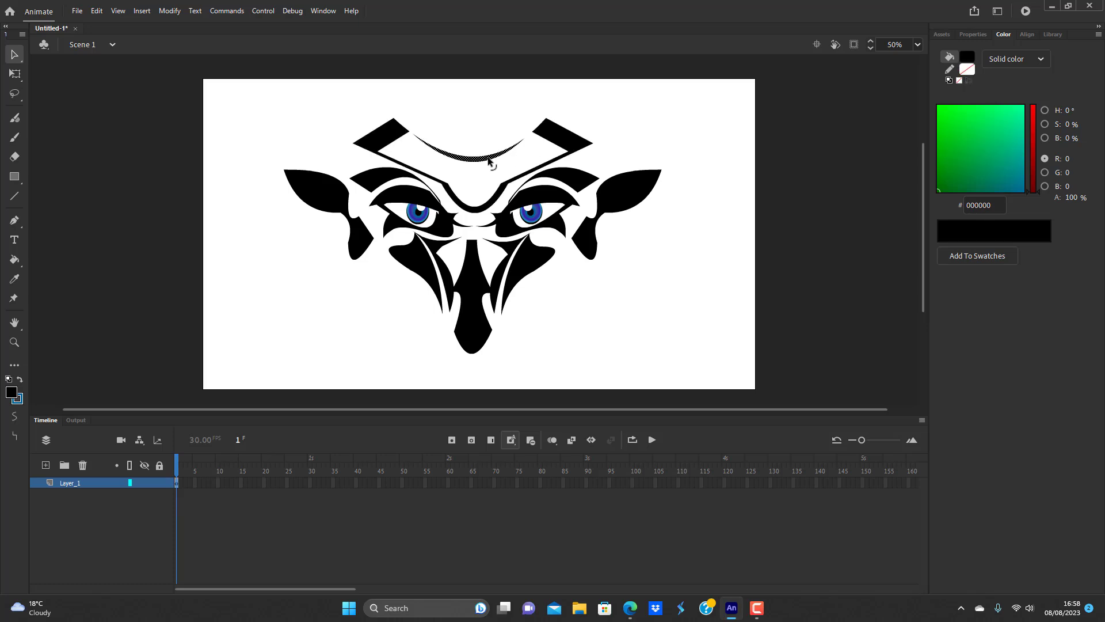
{"action": "key", "text": "q"}
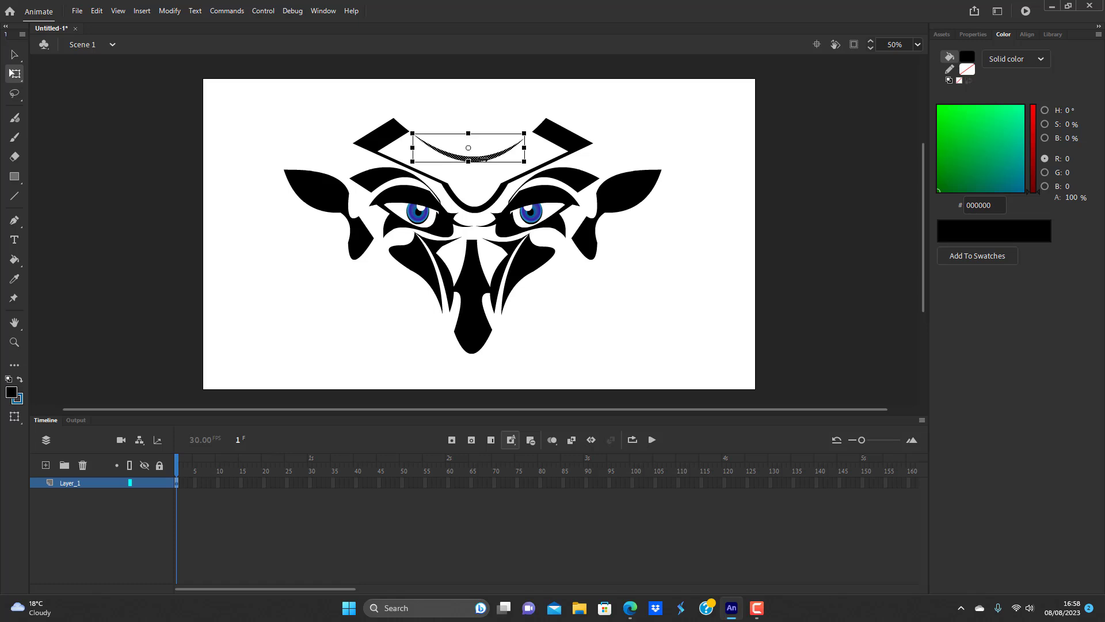
{"action": "mouse_move", "coordinate": [486, 158]}
{"action": "left_mouse_down"}
{"action": "mouse_move", "coordinate": [500, 182]}
{"action": "mouse_move", "coordinate": [521, 164]}
{"action": "mouse_move", "coordinate": [505, 163]}
{"action": "left_mouse_up"}
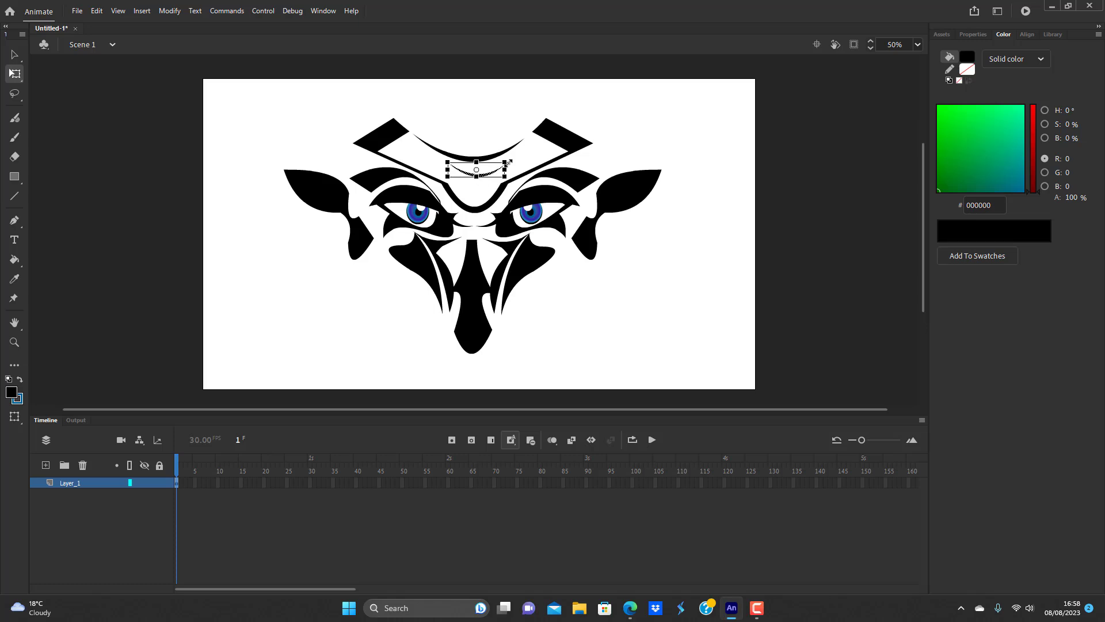
{"action": "mouse_move", "coordinate": [509, 160]}
{"action": "left_mouse_down"}
{"action": "mouse_move", "coordinate": [521, 156]}
{"action": "mouse_move", "coordinate": [496, 176]}
{"action": "left_mouse_up"}
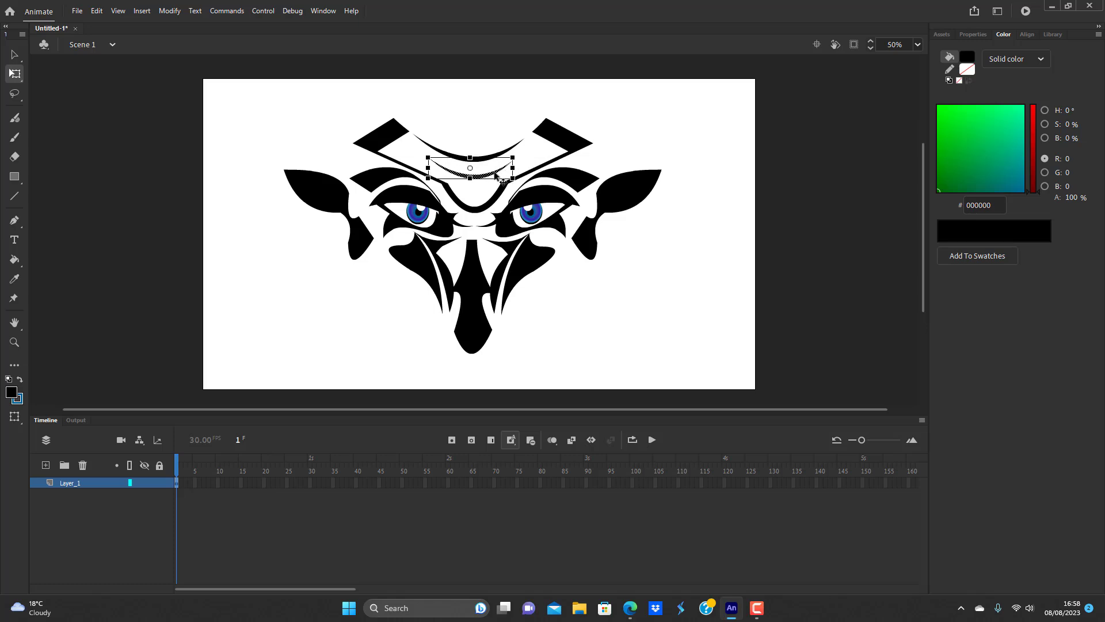
{"action": "left_click", "coordinate": [695, 293]}
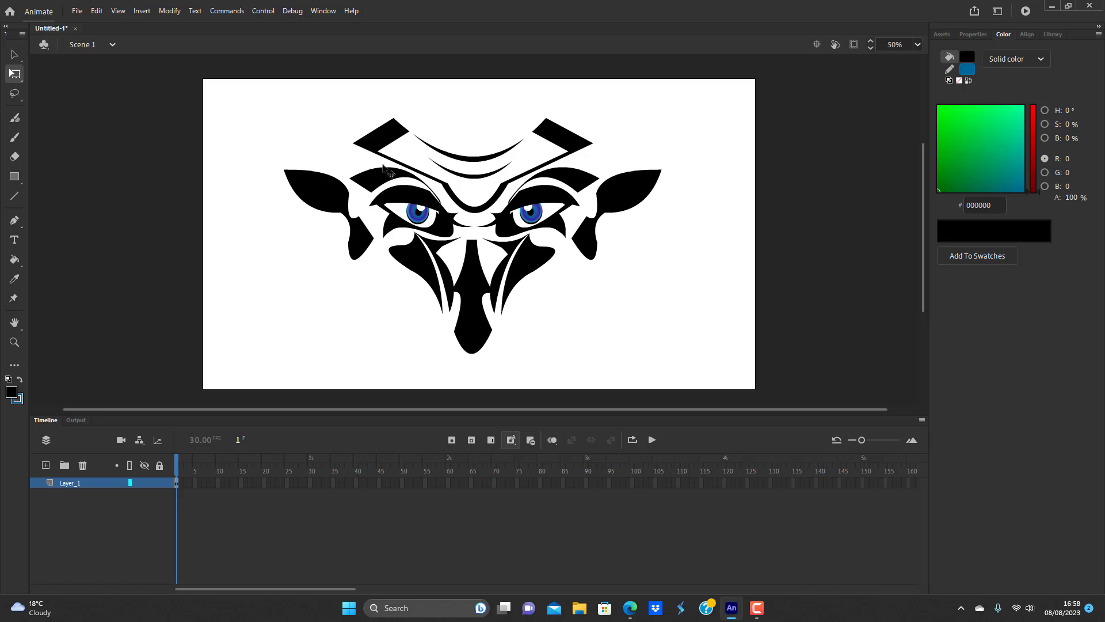
- Convert the angular forehead outline into a movie clip symbol named "headline"
{"action": "left_click", "coordinate": [386, 138]}
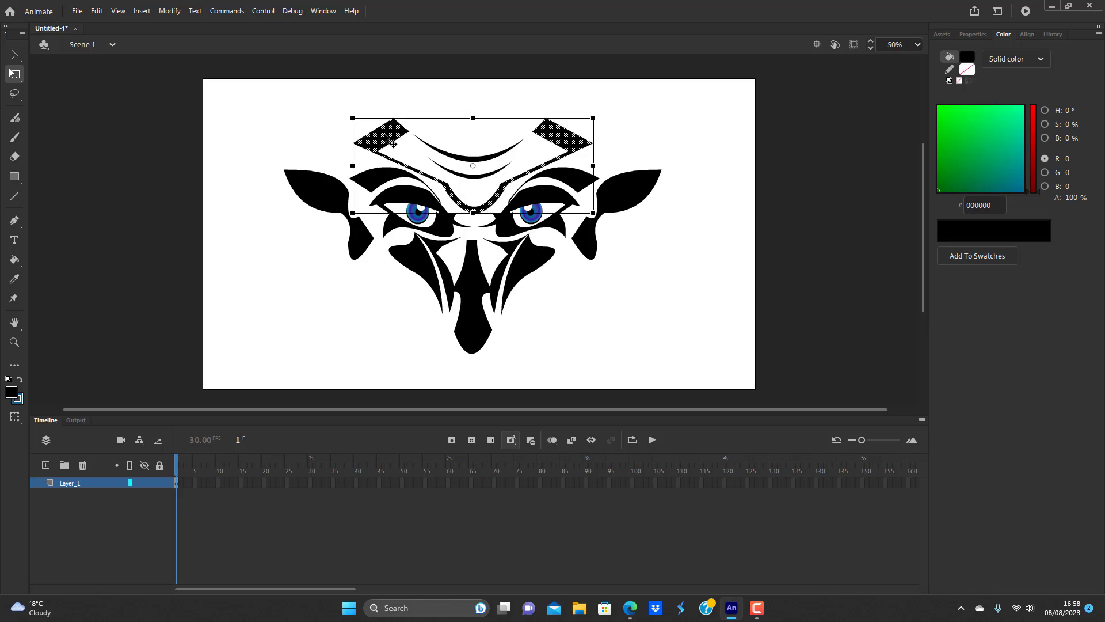
{"action": "key", "text": "F8"}
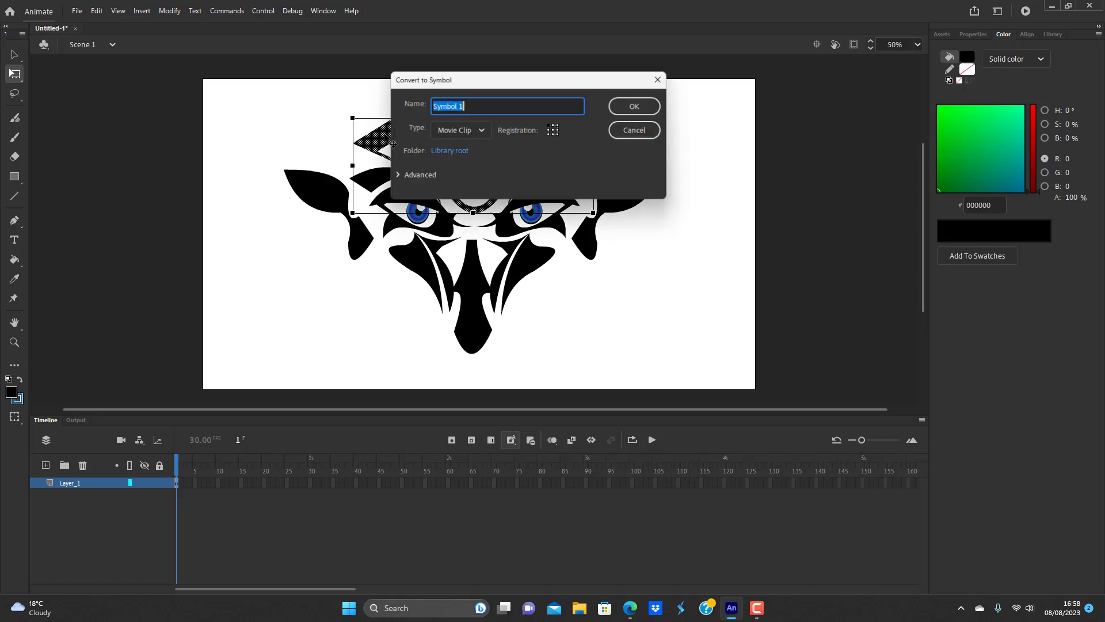
{"action": "key", "text": "BackSpace"}
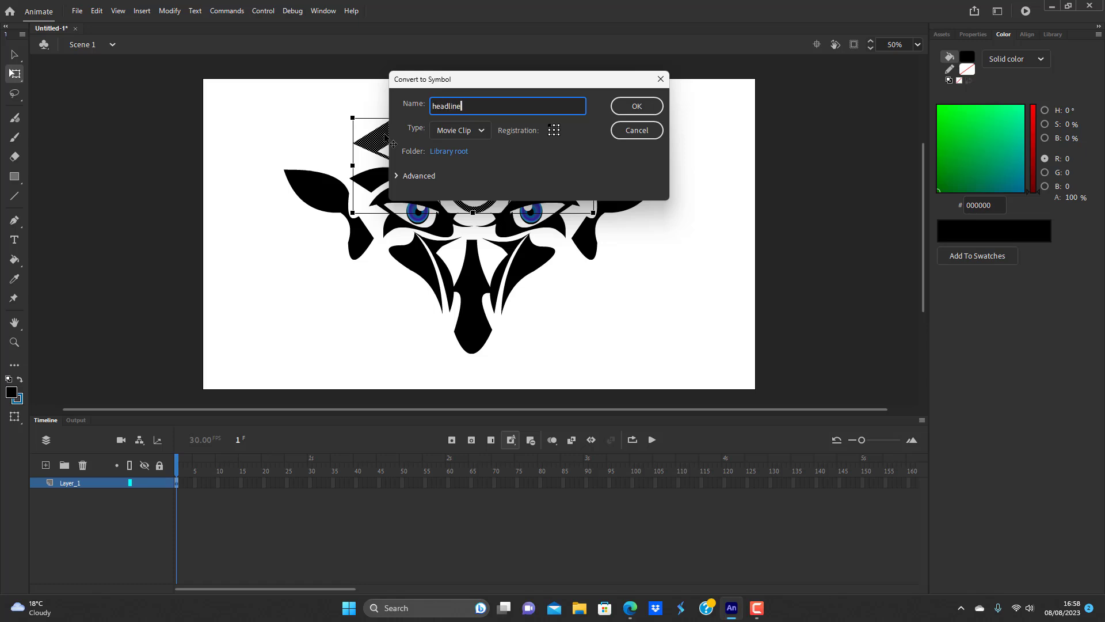
{"action": "key", "text": "Return"}
- Convert the two curved forehead lines together into a movie clip symbol named "head detail"
{"action": "left_click", "coordinate": [468, 159]}
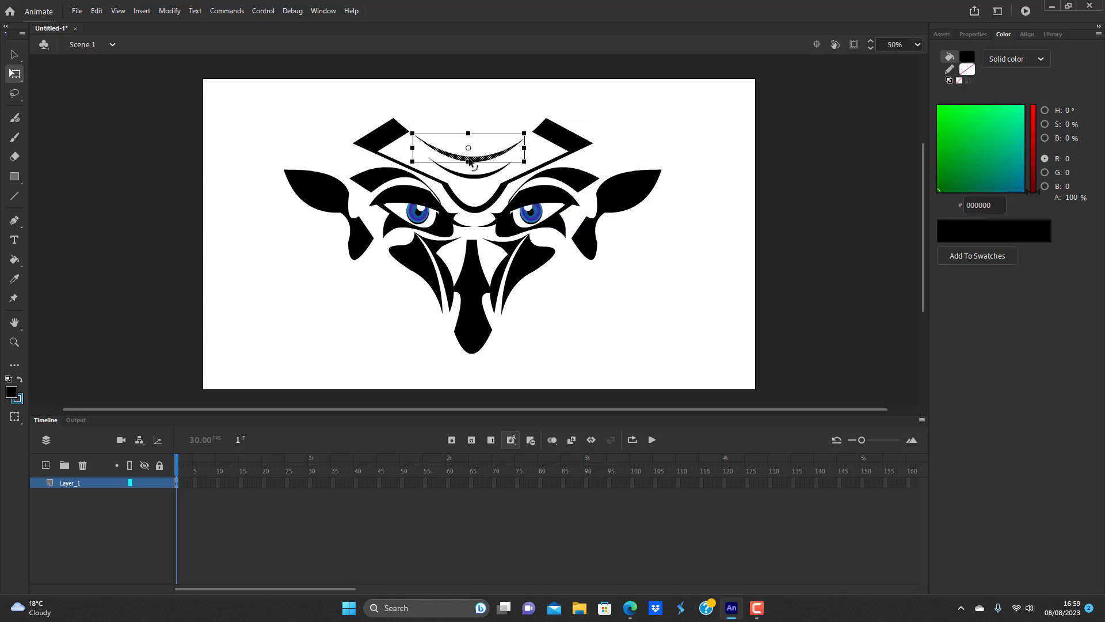
{"action": "left_click_drag", "start_coordinate": [469, 161], "coordinate": [477, 178]}
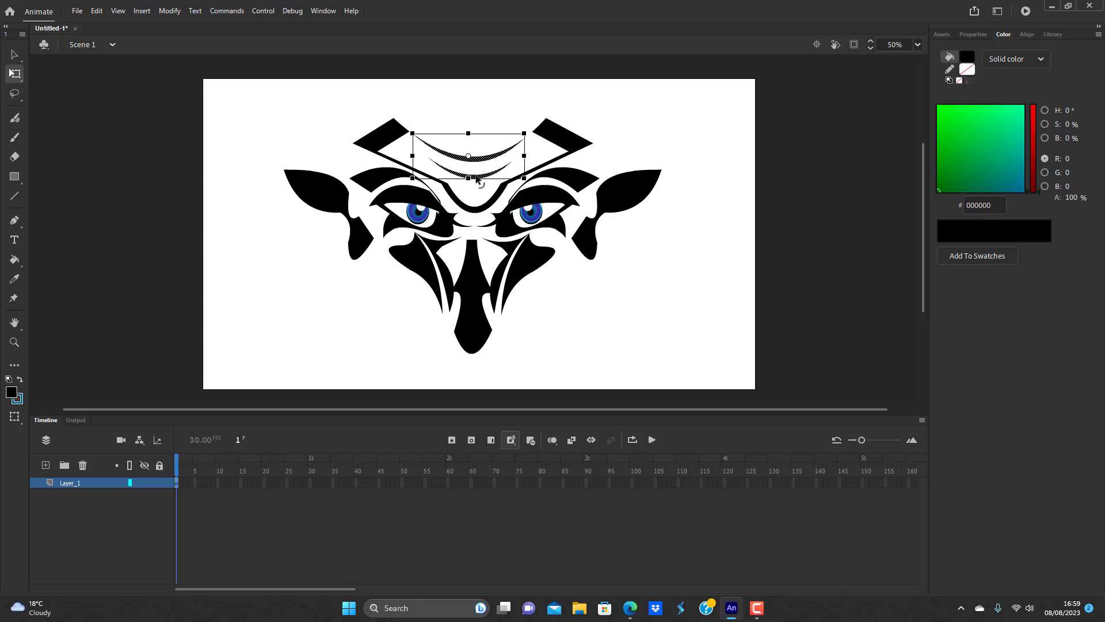
{"action": "key", "text": "F8"}
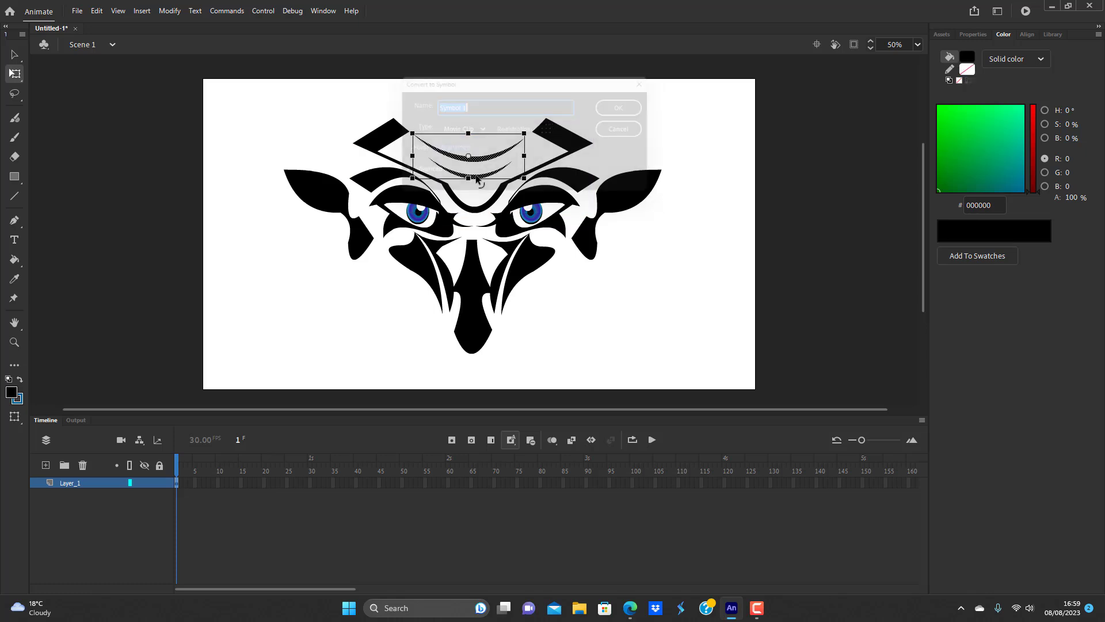
{"action": "type", "text": "head dey"}
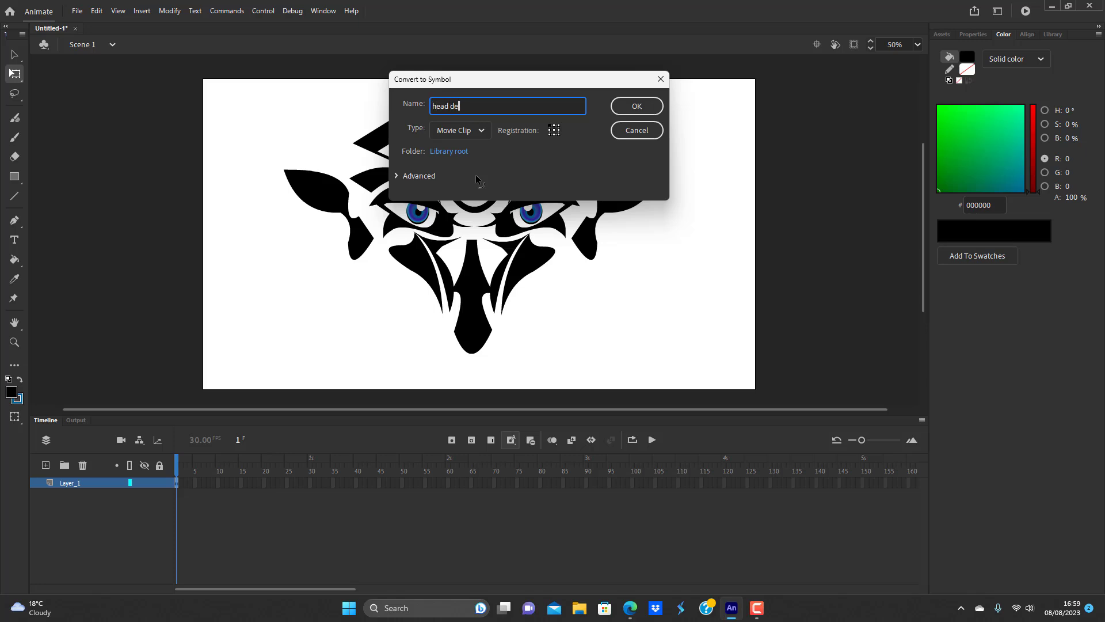
{"action": "key", "text": "BackSpace"}
{"action": "type", "text": "taoil"}
{"action": "key", "text": "BackSpace"}
{"action": "key", "text": "BackSpace"}
{"action": "key", "text": "BackSpace"}
{"action": "type", "text": "il"}
{"action": "left_click", "coordinate": [628, 106]}
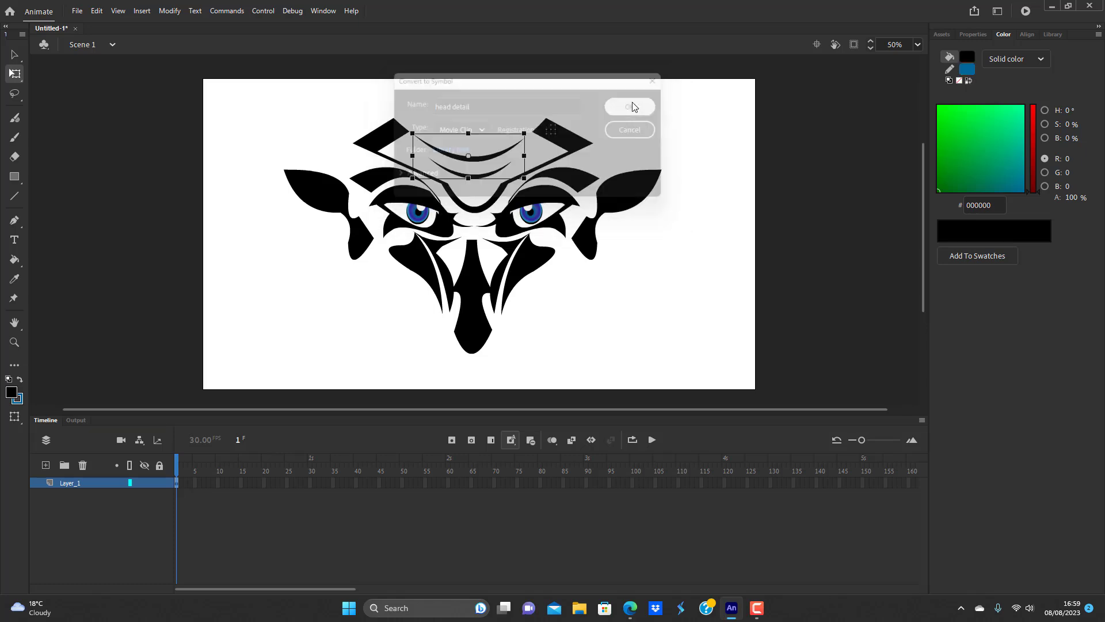
{"action": "left_click", "coordinate": [585, 335]}
- Convert the nose shape into a movie clip symbol named "nose"
{"action": "right_click", "coordinate": [604, 297]}
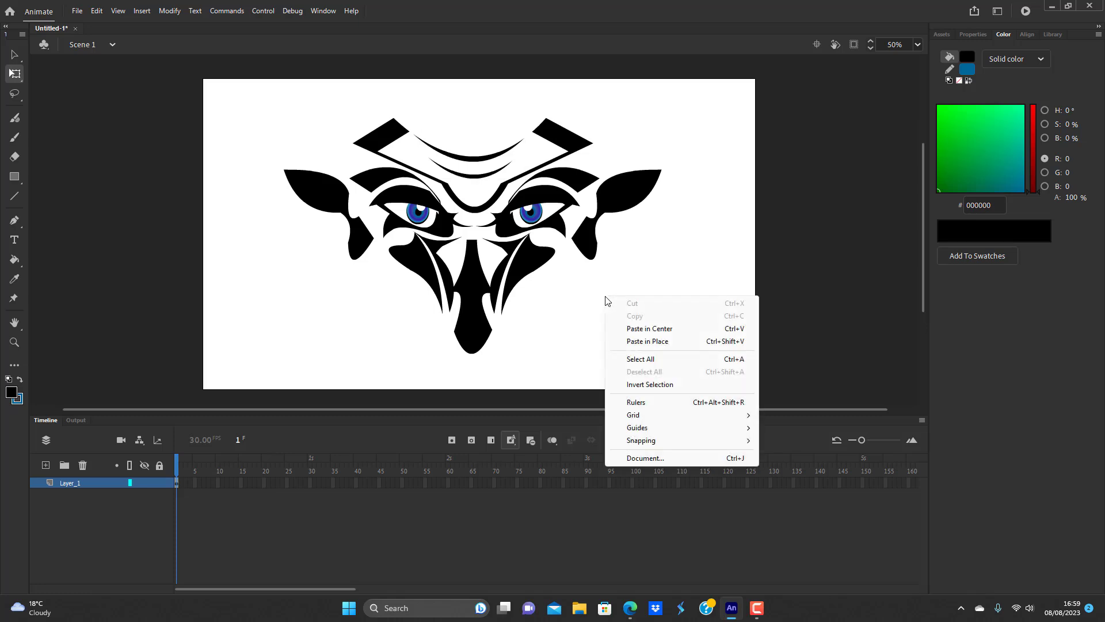
{"action": "left_click", "coordinate": [571, 320]}
{"action": "left_click", "coordinate": [474, 329]}
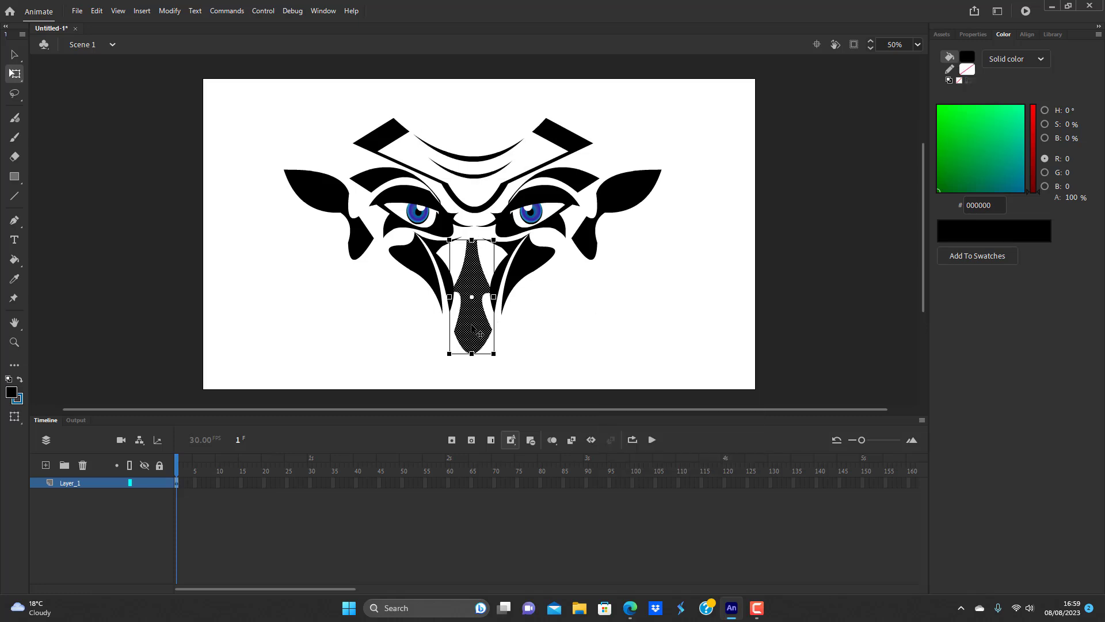
{"action": "key", "text": "F8"}
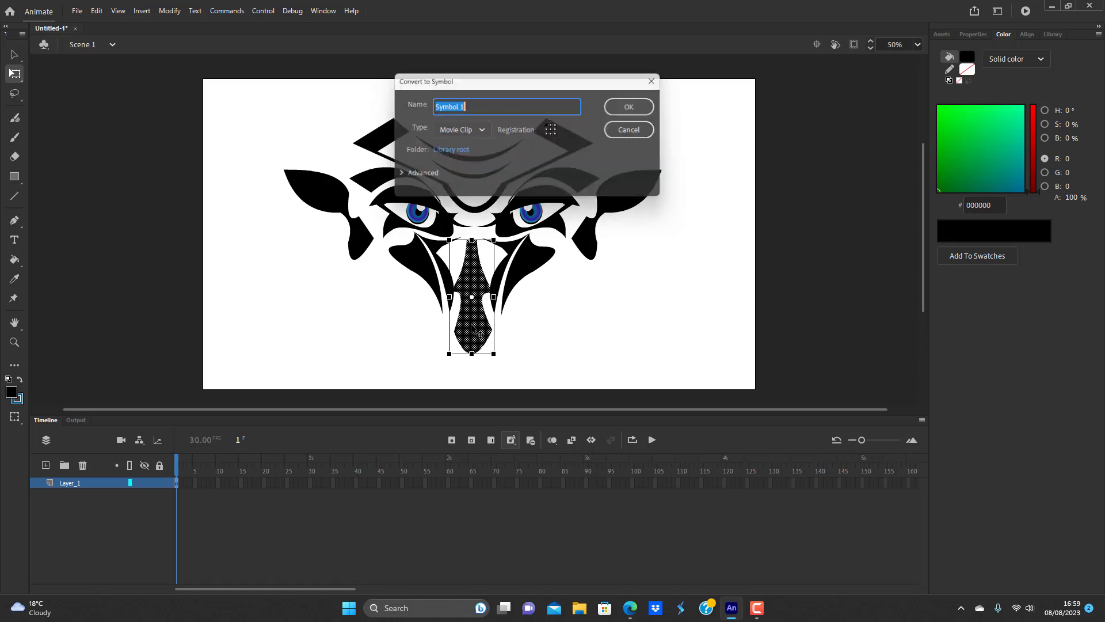
{"action": "key", "text": "BackSpace"}
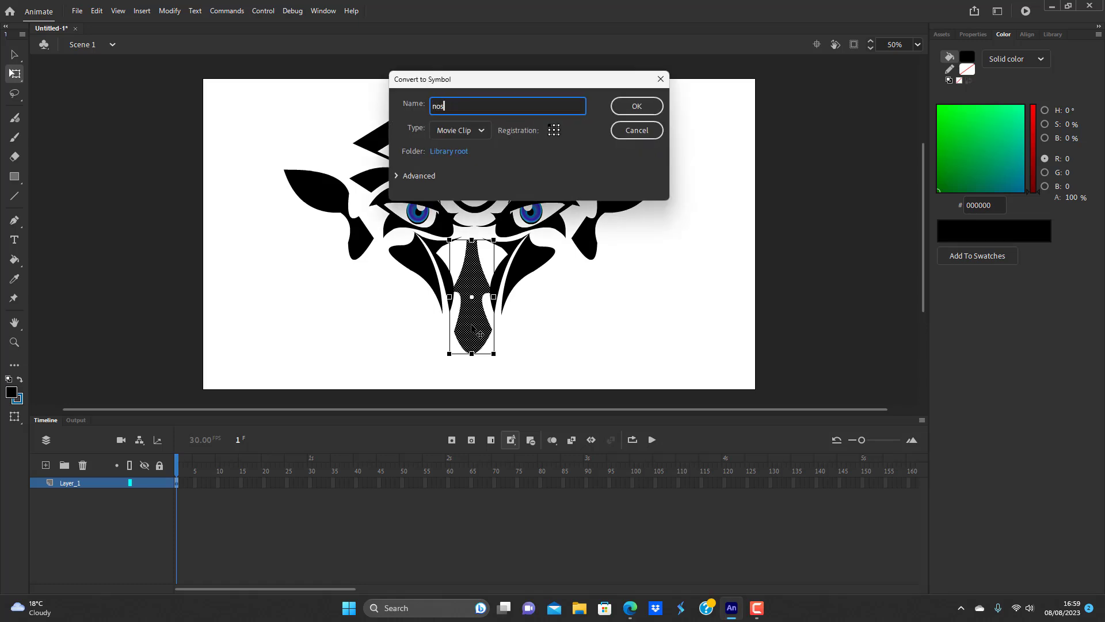
{"action": "type", "text": "nose"}
{"action": "key", "text": "Return"}
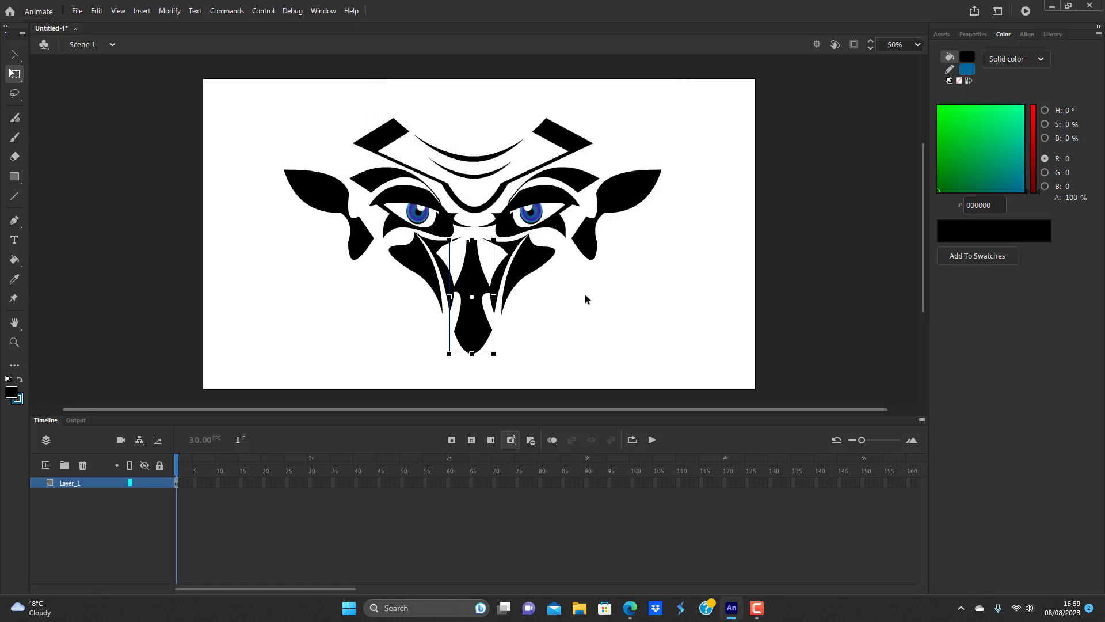
- Scale the whole face down proportionally to about three quarters of its size and move it toward the stage's upper edge
{"action": "right_click", "coordinate": [586, 314]}
{"action": "left_click", "coordinate": [616, 375]}
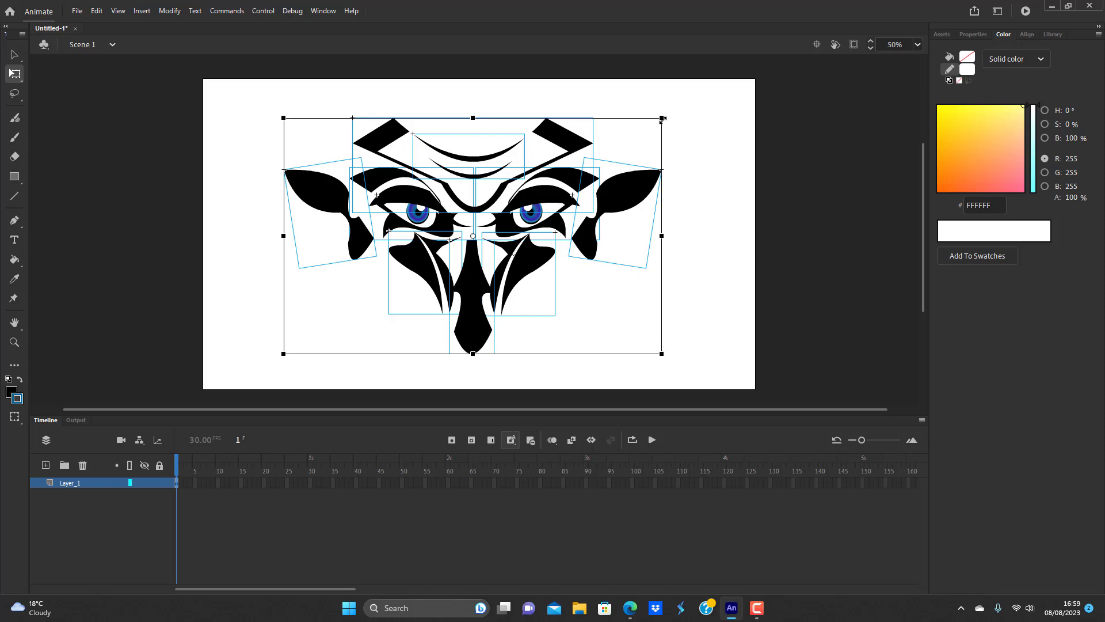
{"action": "left_click_drag", "start_coordinate": [662, 117], "coordinate": [612, 148]}
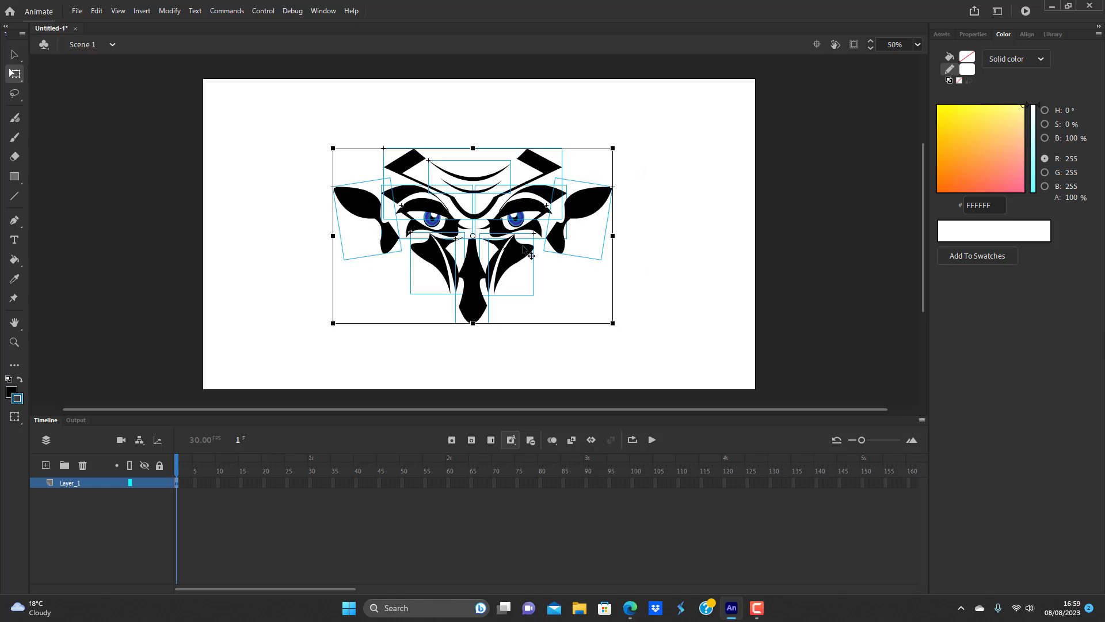
{"action": "left_click_drag", "start_coordinate": [525, 256], "coordinate": [522, 220]}
{"action": "left_click", "coordinate": [661, 230]}
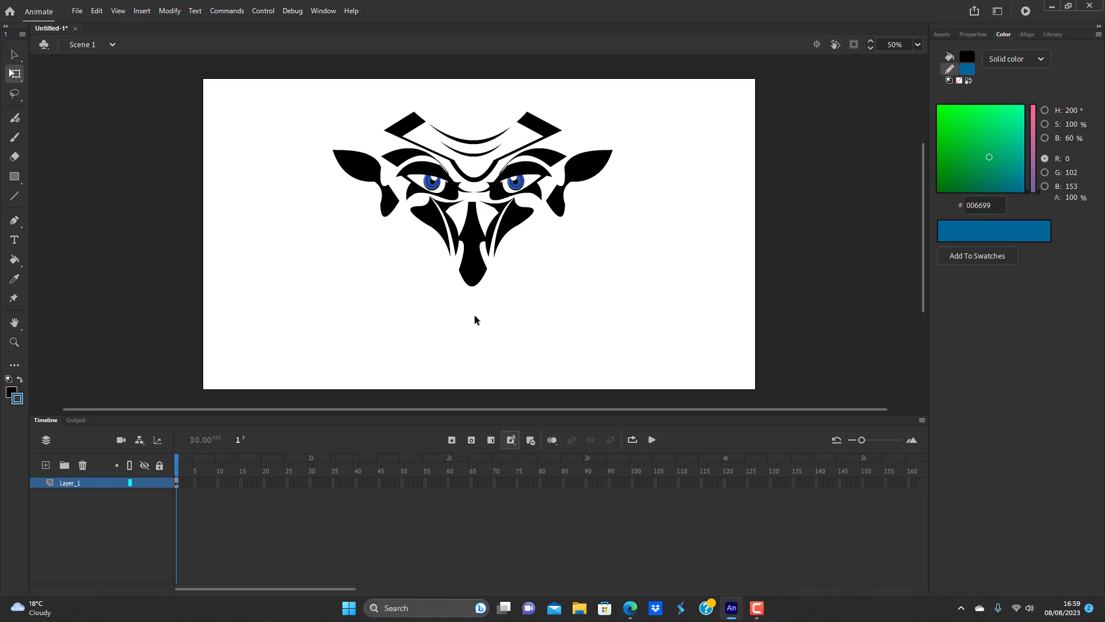
- Draw a narrow, tall black rectangle below the left cheek piece and delete its blue outline
{"action": "left_click", "coordinate": [15, 177]}
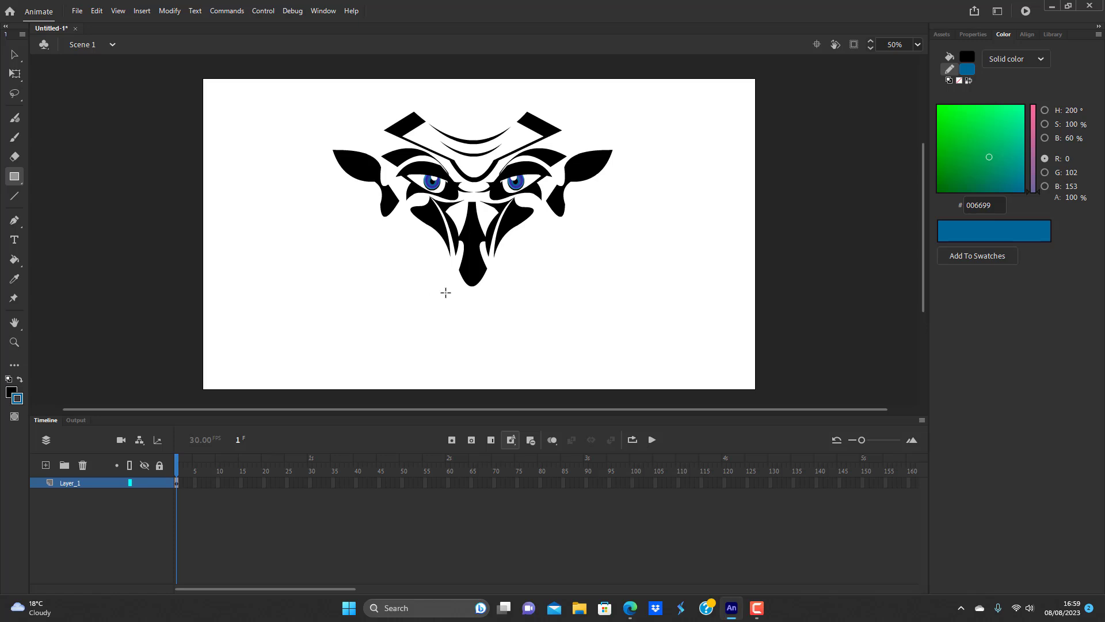
{"action": "mouse_move", "coordinate": [401, 230]}
{"action": "left_mouse_down"}
{"action": "mouse_move", "coordinate": [427, 301]}
{"action": "mouse_move", "coordinate": [424, 344]}
{"action": "left_mouse_up"}
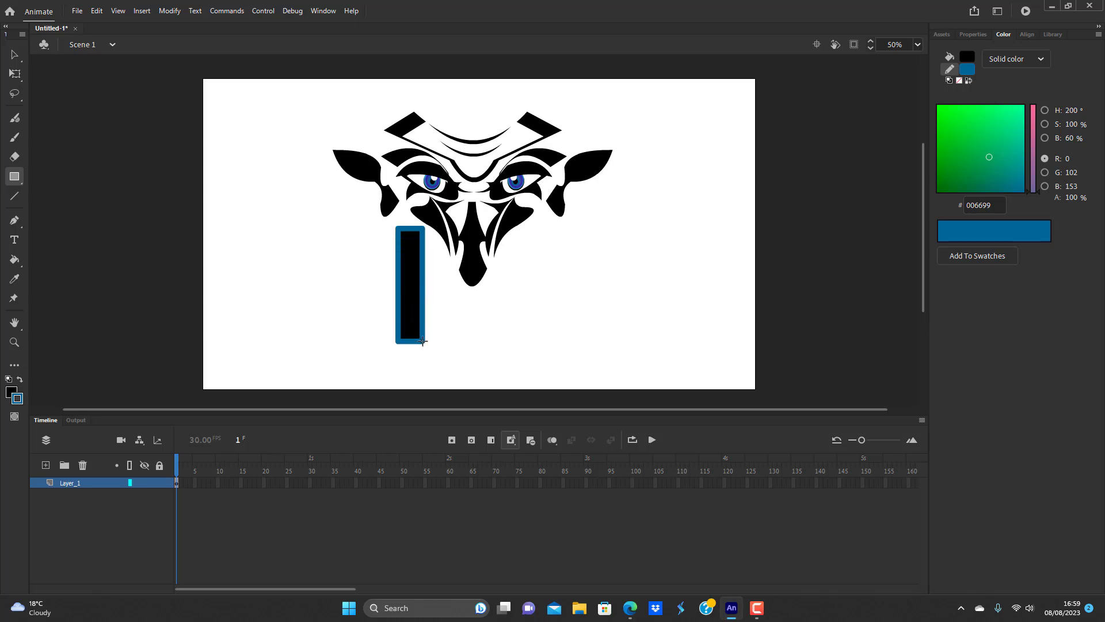
{"action": "left_click", "coordinate": [15, 55]}
{"action": "left_click", "coordinate": [408, 230]}
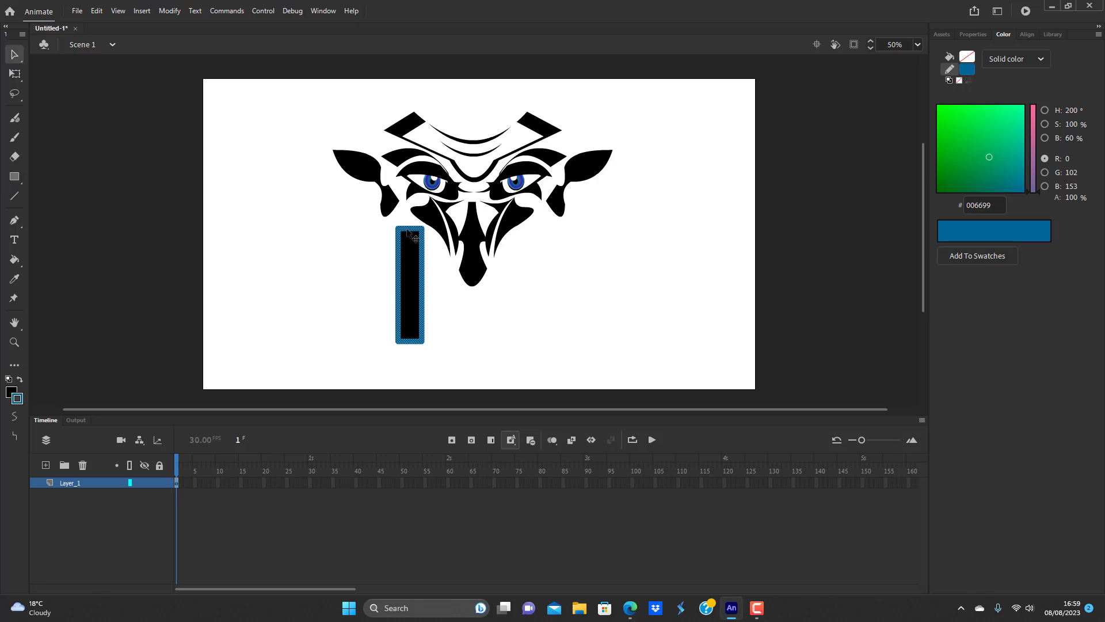
{"action": "key", "text": "Delete"}
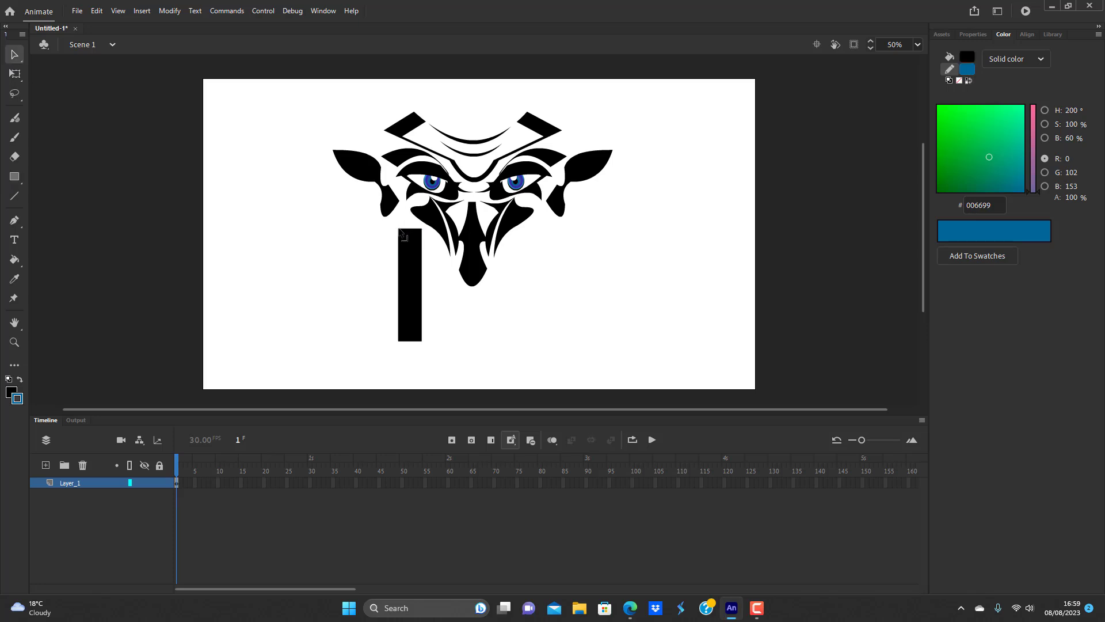
- Reshape the rectangle into an angular strip that follows the left cheek, bends inward below the nose and slants back outward
{"action": "left_click_drag", "start_coordinate": [401, 231], "coordinate": [398, 215]}
{"action": "left_click_drag", "start_coordinate": [422, 277], "coordinate": [448, 270]}
{"action": "left_click_drag", "start_coordinate": [431, 316], "coordinate": [461, 300]}
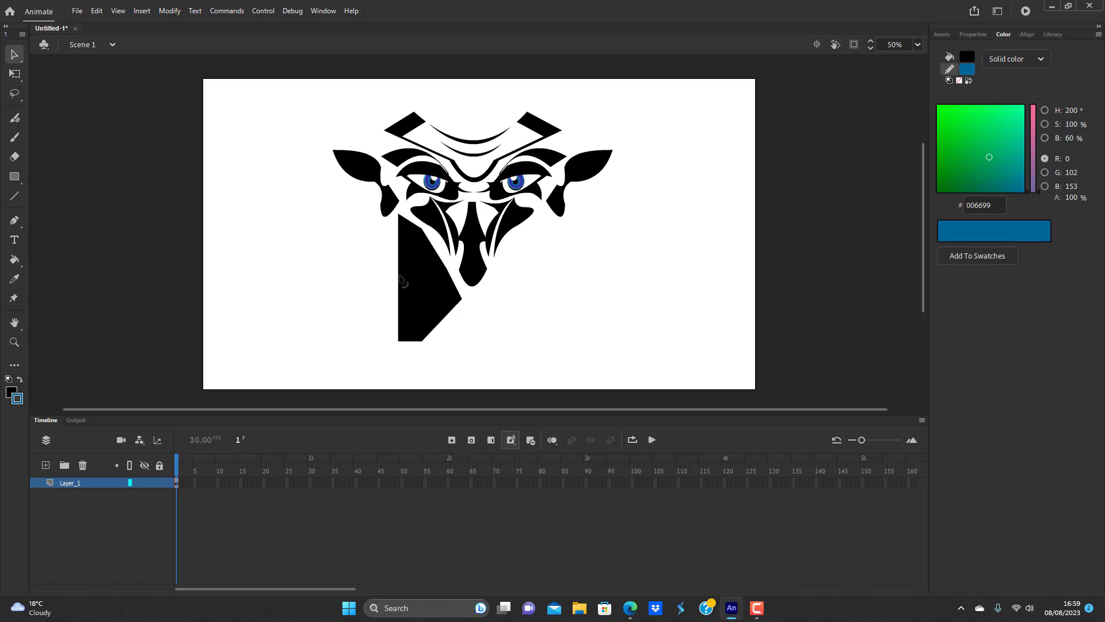
{"action": "left_click_drag", "start_coordinate": [401, 279], "coordinate": [435, 270]}
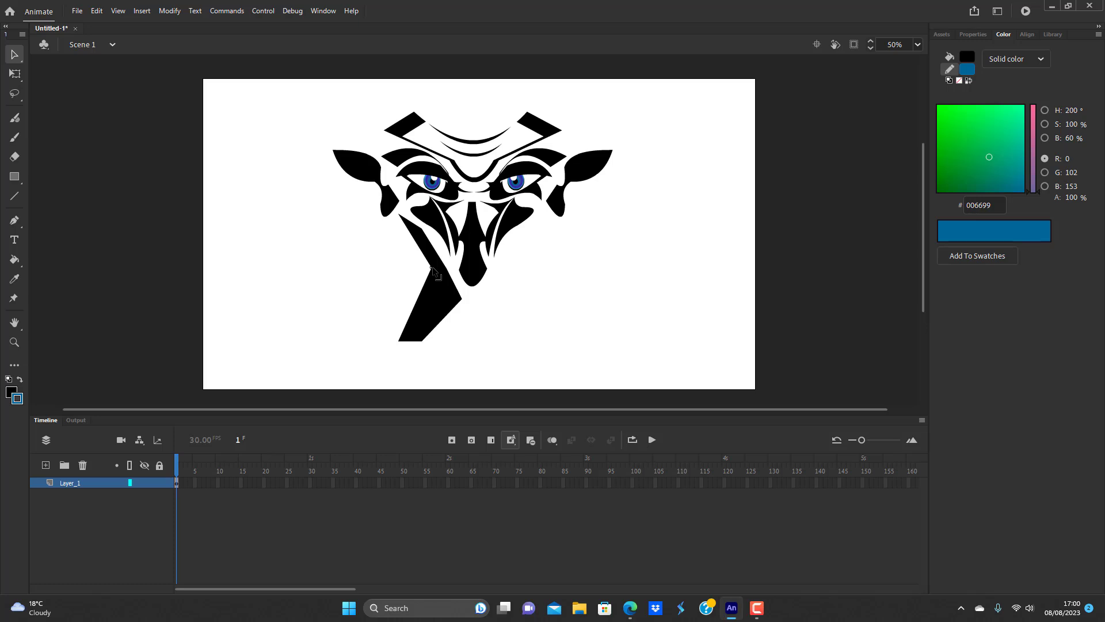
- Pull a pointed spur outward from the strip's upper end and another downward from its lower inner side
{"action": "left_click", "coordinate": [427, 275]}
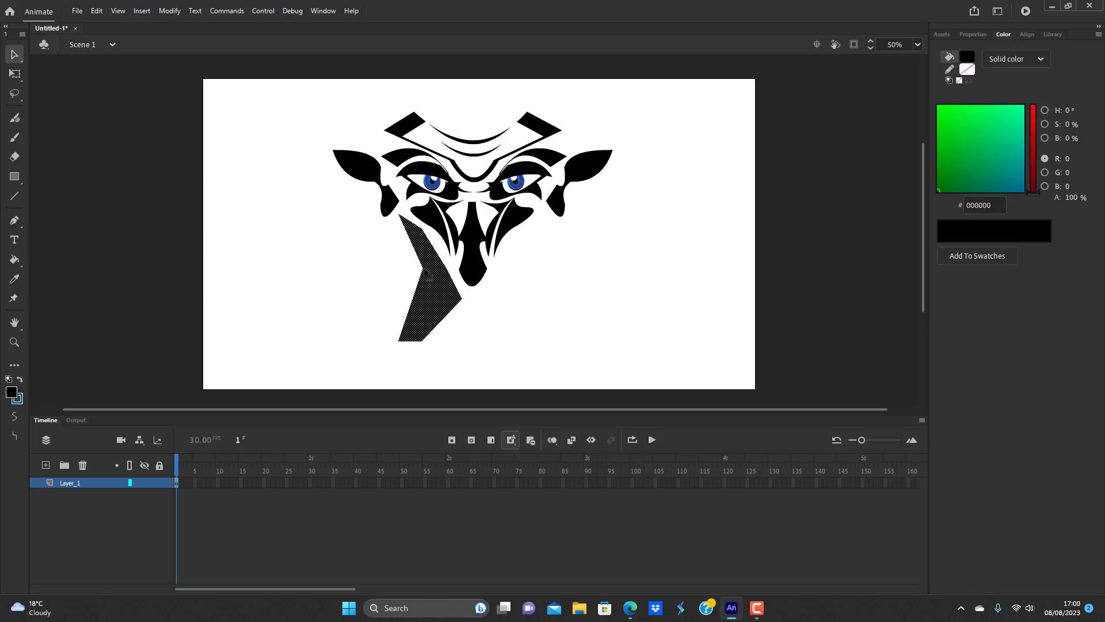
{"action": "left_click", "coordinate": [381, 261]}
{"action": "mouse_move", "coordinate": [423, 268]}
{"action": "left_mouse_down"}
{"action": "mouse_move", "coordinate": [373, 267]}
{"action": "mouse_move", "coordinate": [425, 277]}
{"action": "left_mouse_up"}
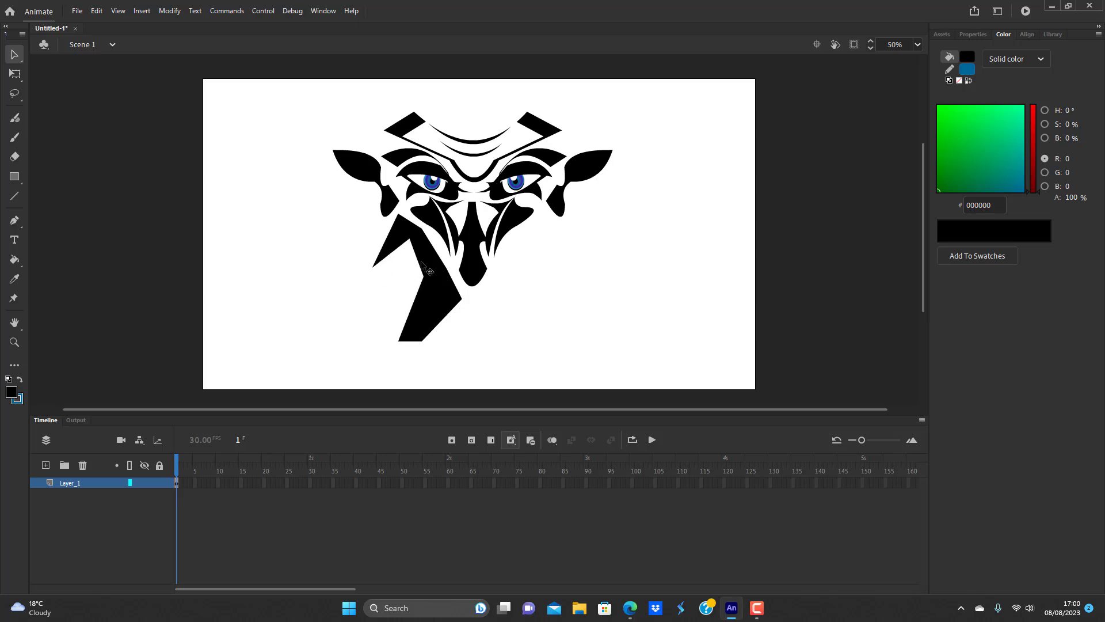
{"action": "mouse_move", "coordinate": [447, 316]}
{"action": "left_mouse_down"}
{"action": "mouse_move", "coordinate": [437, 304]}
{"action": "mouse_move", "coordinate": [424, 348]}
{"action": "mouse_move", "coordinate": [486, 339]}
{"action": "mouse_move", "coordinate": [469, 317]}
{"action": "mouse_move", "coordinate": [464, 347]}
{"action": "mouse_move", "coordinate": [487, 361]}
{"action": "mouse_move", "coordinate": [447, 327]}
{"action": "left_mouse_up"}
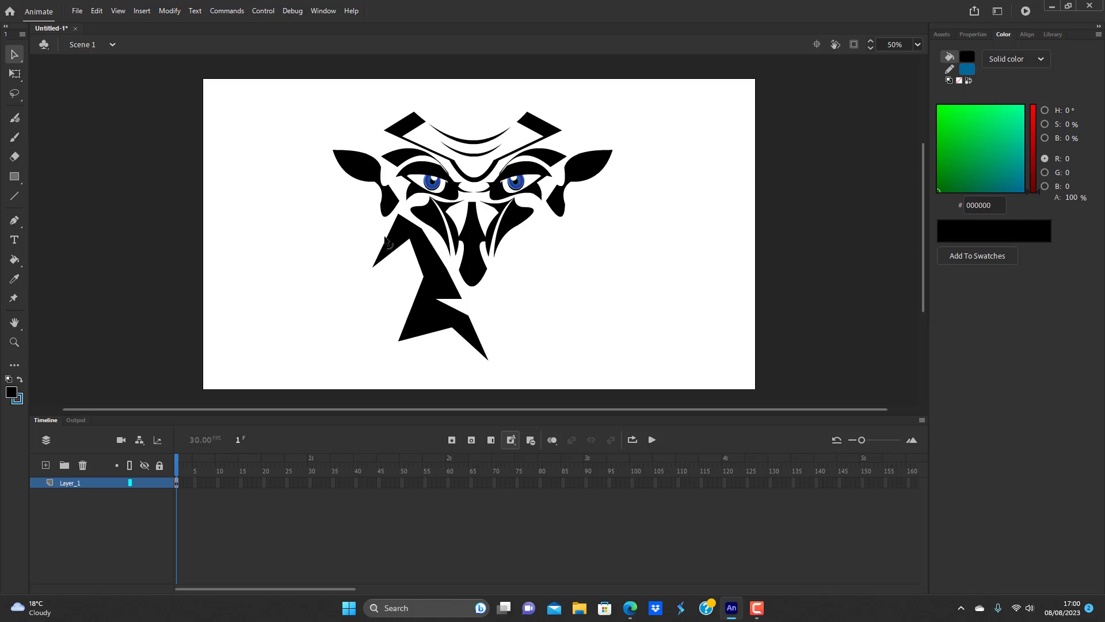
- Curve the edges of the jaw strip, cut off its lower outer tip and round that end into a bulging lobe
{"action": "left_click_drag", "start_coordinate": [386, 238], "coordinate": [391, 245]}
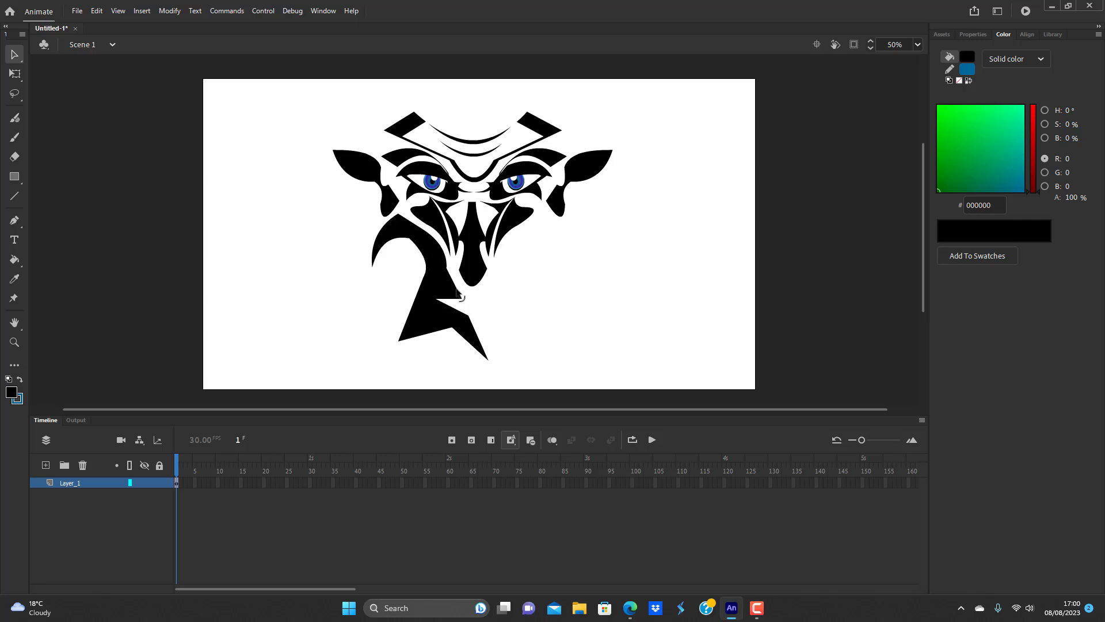
{"action": "left_click_drag", "start_coordinate": [456, 291], "coordinate": [418, 282]}
{"action": "key", "text": "Delete"}
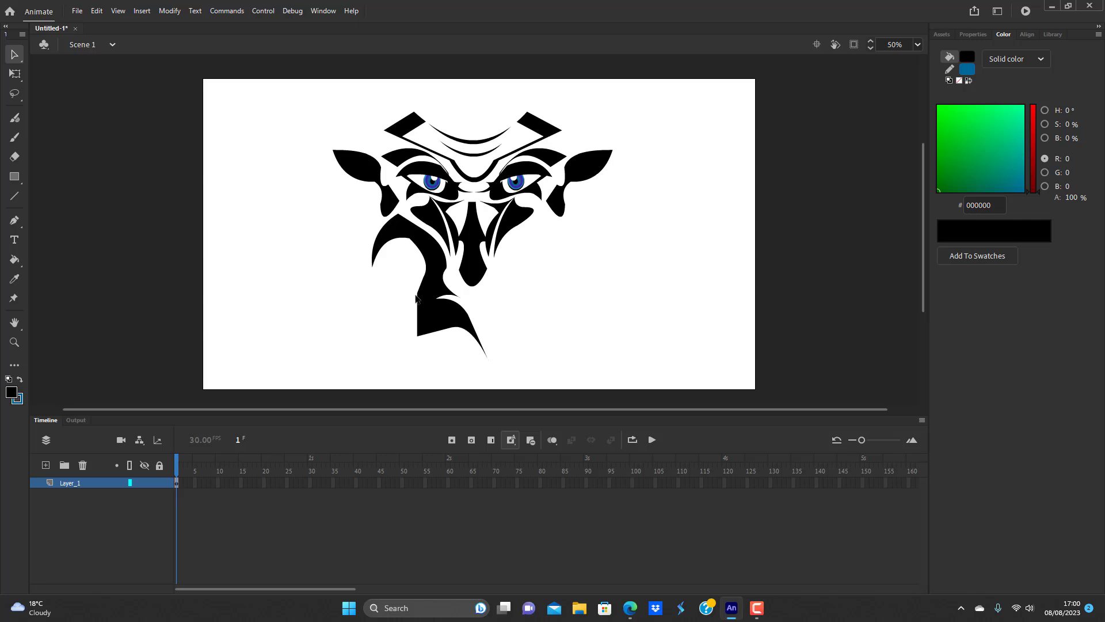
{"action": "mouse_move", "coordinate": [416, 297]}
{"action": "left_mouse_down"}
{"action": "mouse_move", "coordinate": [420, 340]}
{"action": "mouse_move", "coordinate": [414, 303]}
{"action": "mouse_move", "coordinate": [425, 285]}
{"action": "mouse_move", "coordinate": [439, 290]}
{"action": "mouse_move", "coordinate": [432, 316]}
{"action": "mouse_move", "coordinate": [396, 307]}
{"action": "left_mouse_up"}
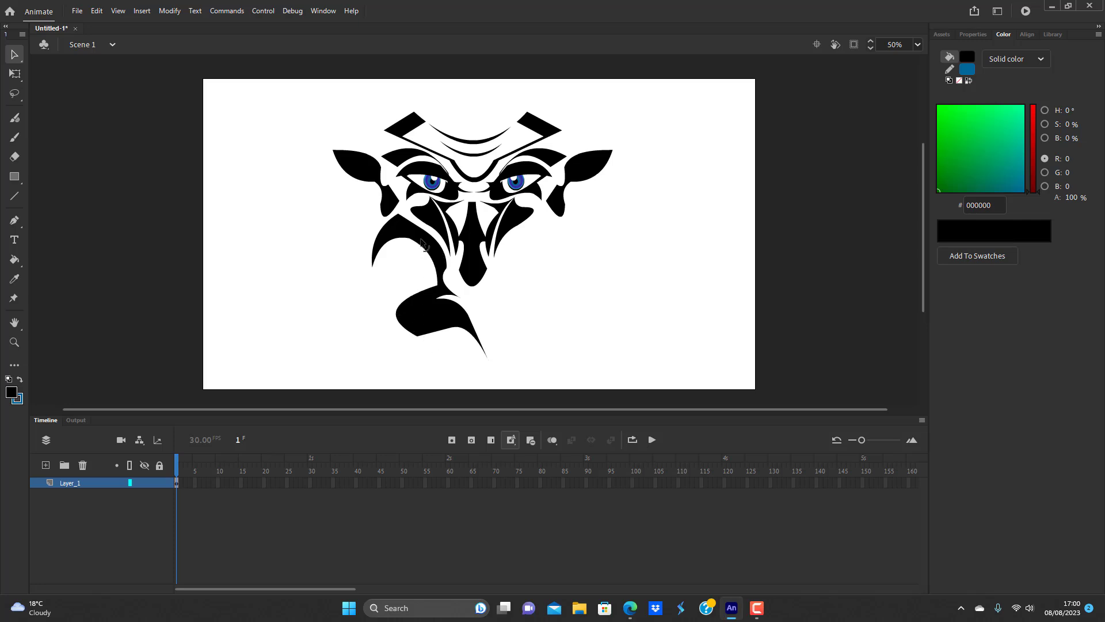
- Scale the left jaw strip down proportionally and move it up beside the nose, under the left cheek piece
{"action": "left_click", "coordinate": [440, 262]}
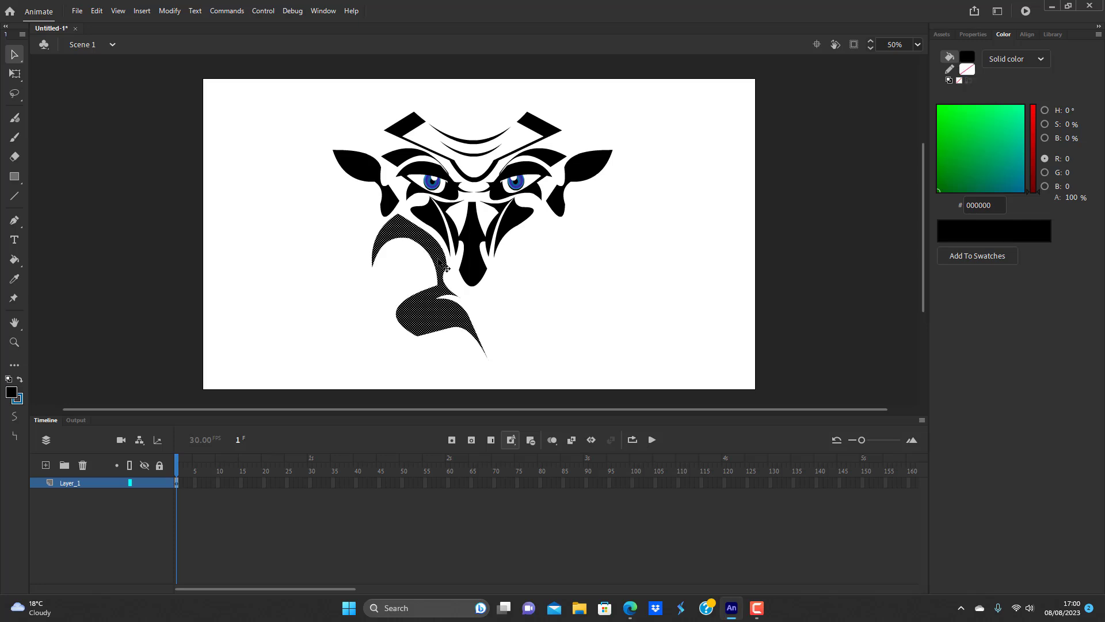
{"action": "key", "text": "q"}
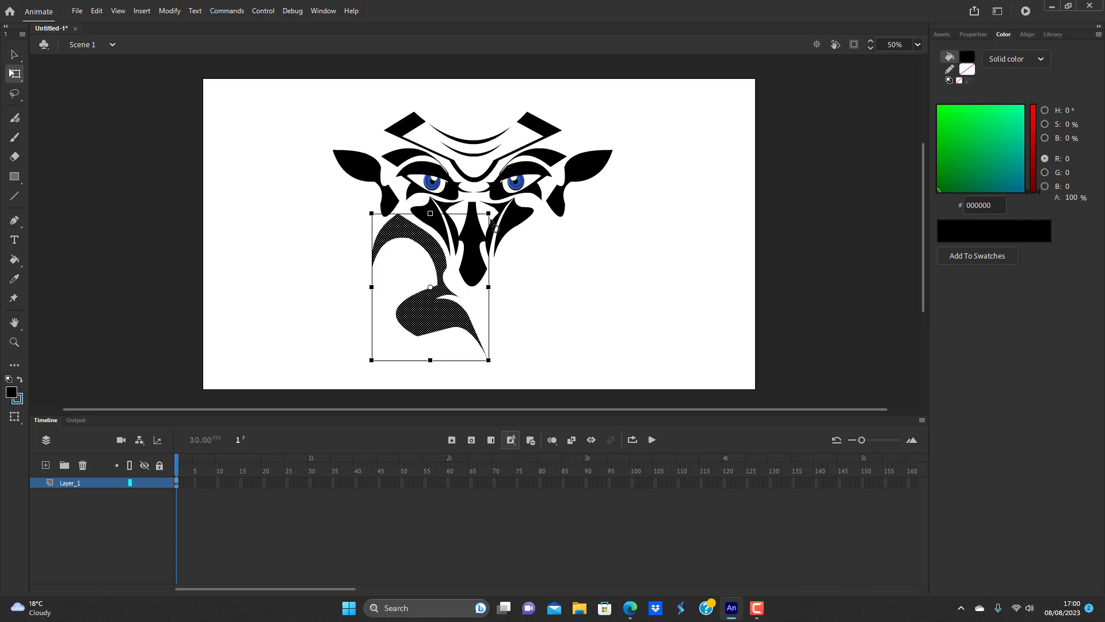
{"action": "left_click_drag", "start_coordinate": [488, 213], "coordinate": [464, 243]}
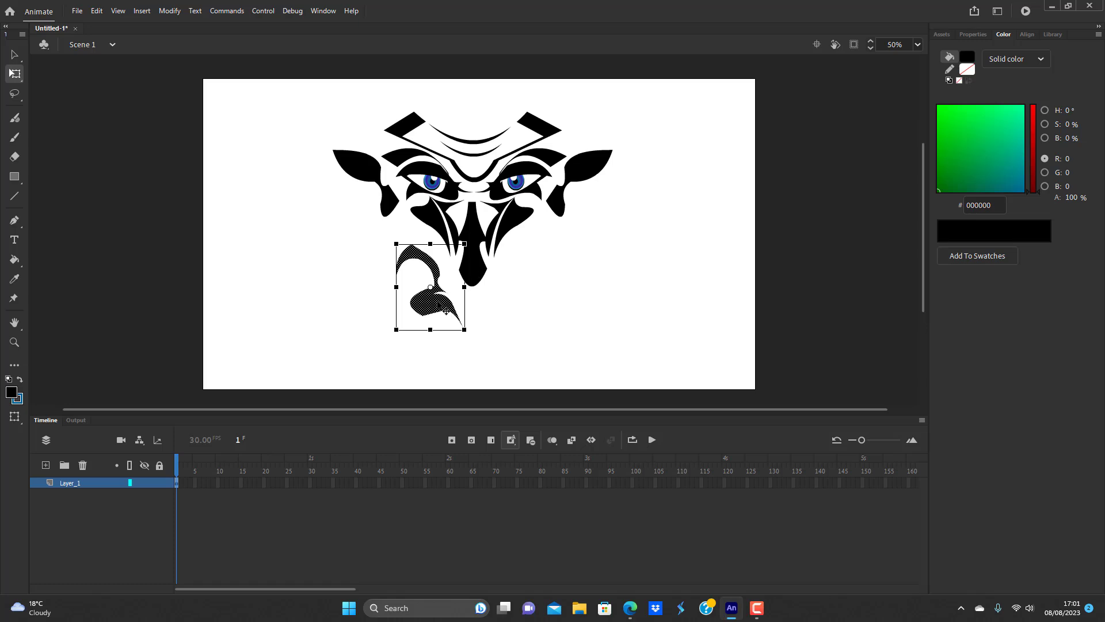
{"action": "mouse_move", "coordinate": [451, 310]}
{"action": "left_mouse_down"}
{"action": "mouse_move", "coordinate": [436, 311]}
{"action": "mouse_move", "coordinate": [427, 276]}
{"action": "mouse_move", "coordinate": [427, 287]}
{"action": "left_mouse_up"}
{"action": "left_click", "coordinate": [409, 331]}
{"action": "left_click", "coordinate": [402, 267]}
{"action": "left_click", "coordinate": [444, 347]}
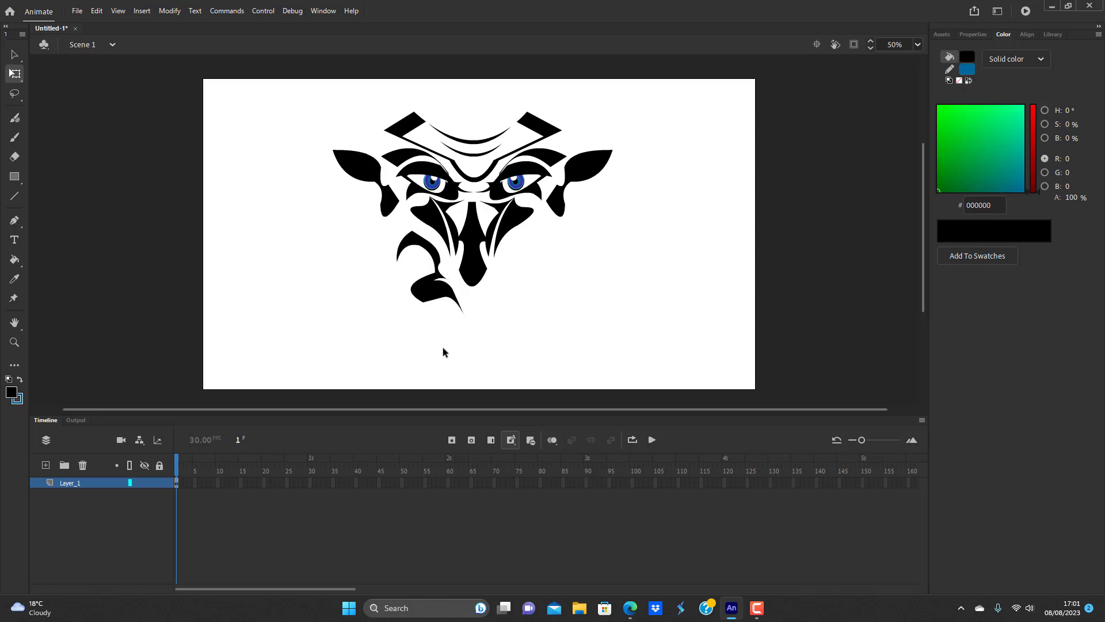
- Convert the left jaw piece to a Movie Clip symbol named jawline
{"action": "left_click", "coordinate": [434, 298]}
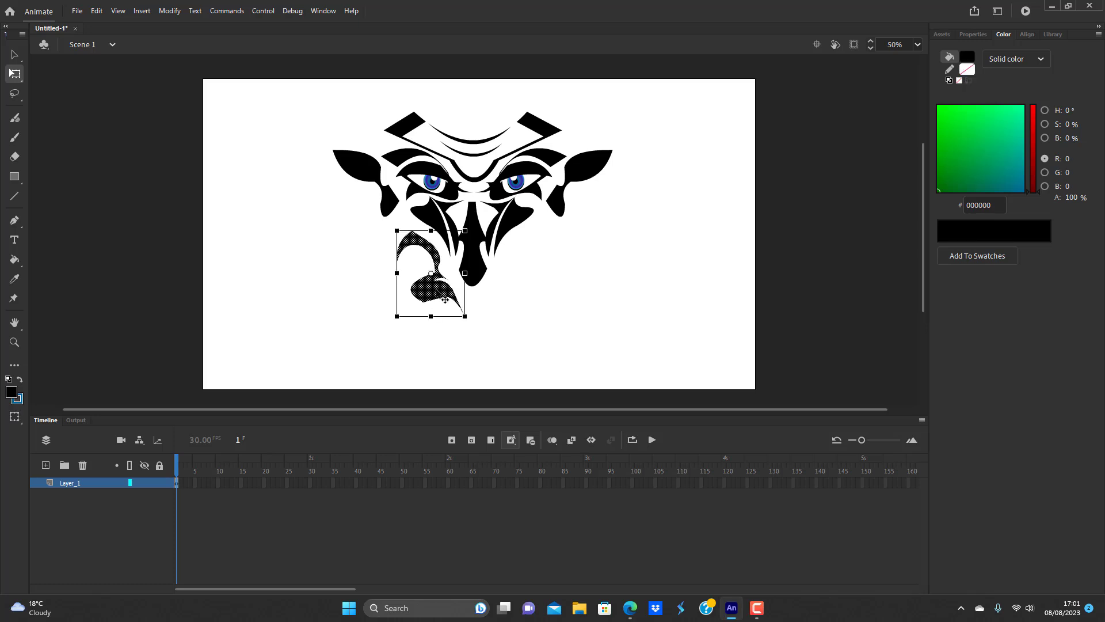
{"action": "key", "text": "Escape"}
{"action": "left_click", "coordinate": [444, 299]}
{"action": "key", "text": "F8"}
{"action": "key", "text": "BackSpace"}
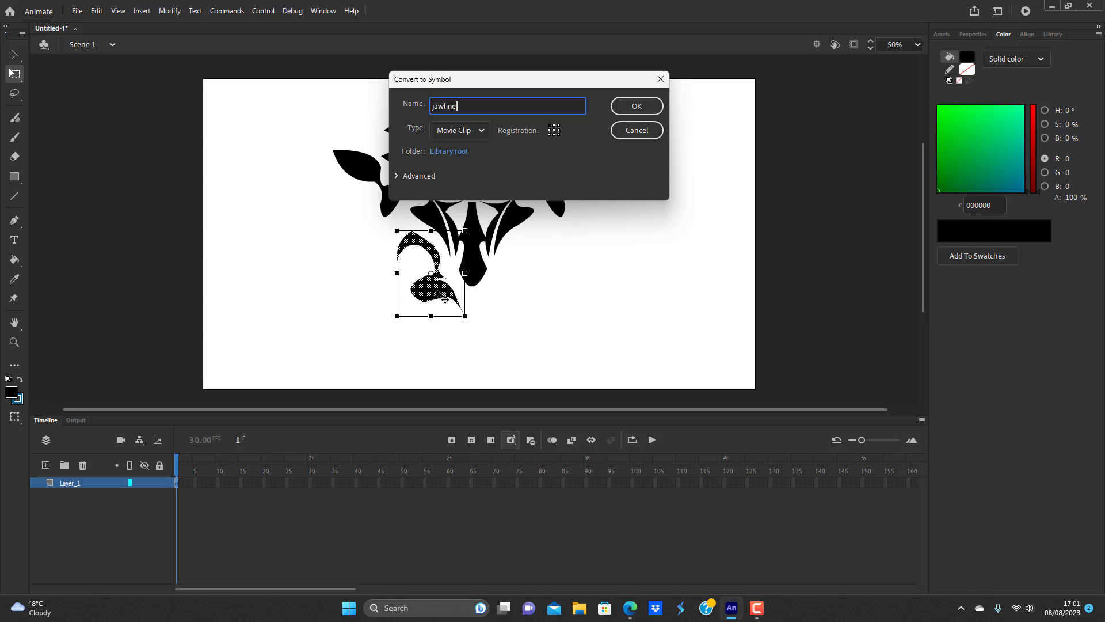
{"action": "key", "text": "Return"}
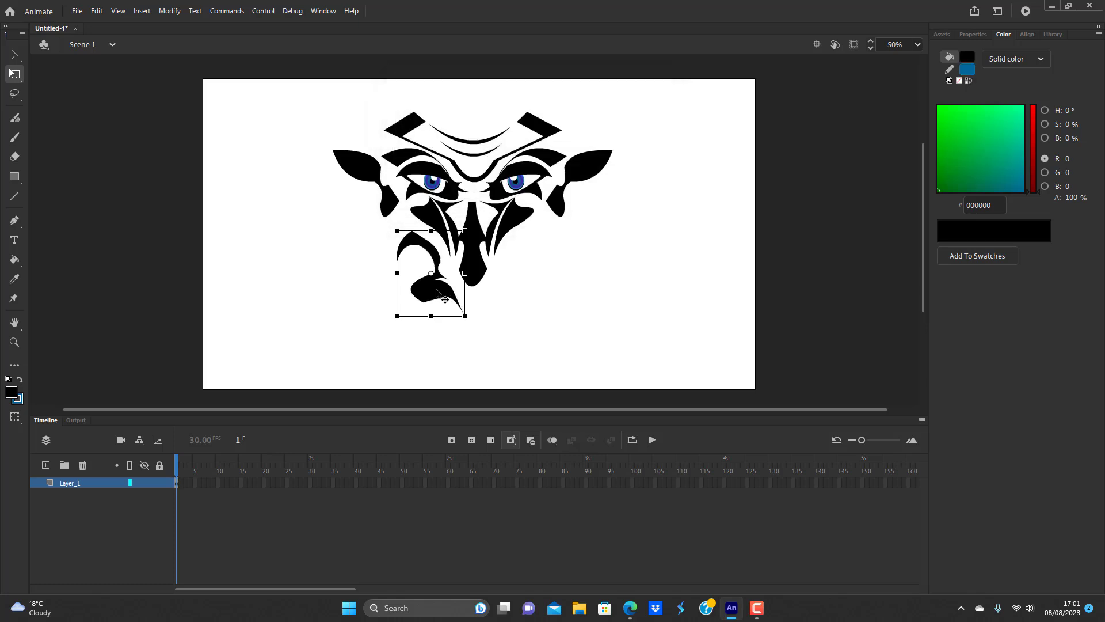
- Duplicate the jawline symbol, flip the copy horizontally and place it symmetrically on the other side of the nose
{"action": "left_click_drag", "start_coordinate": [445, 299], "coordinate": [538, 294]}
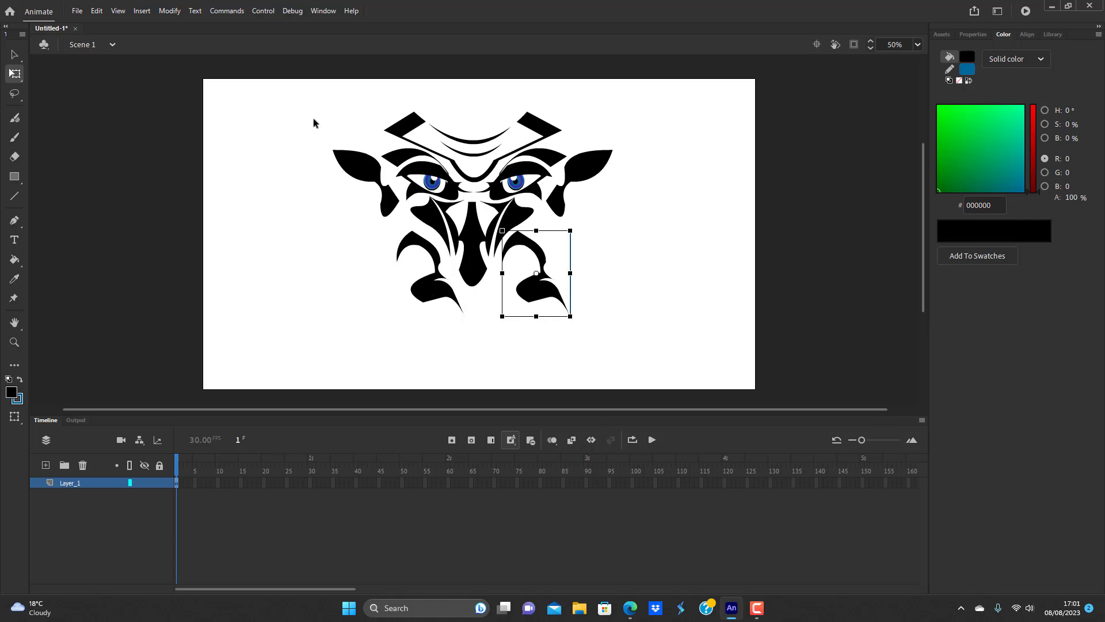
{"action": "left_click", "coordinate": [170, 11]}
{"action": "mouse_move", "coordinate": [265, 172]}
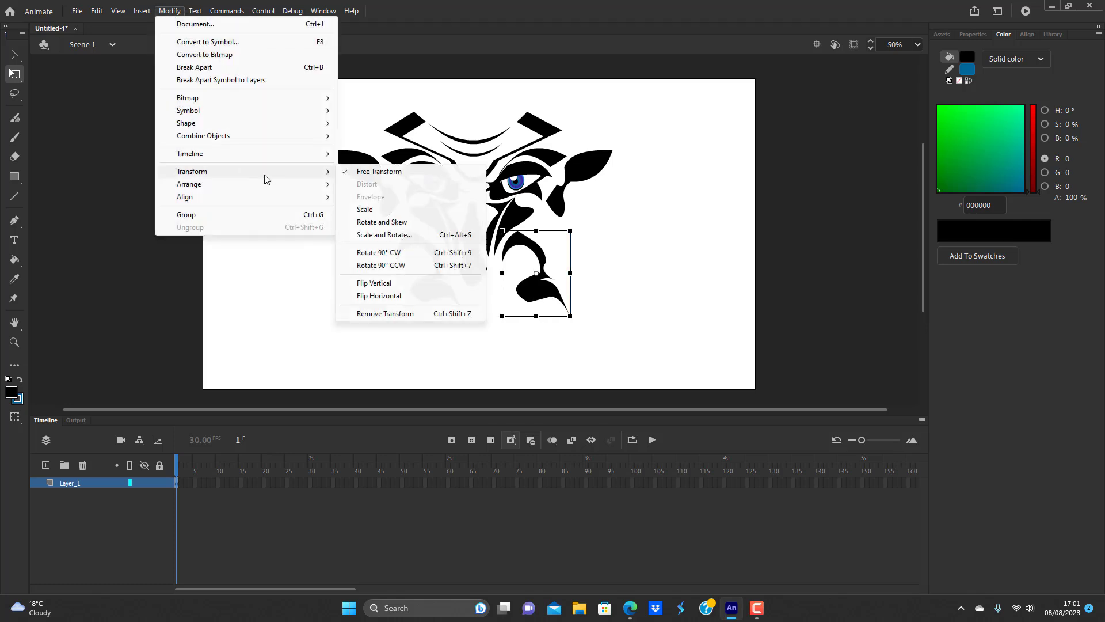
{"action": "left_click", "coordinate": [380, 295]}
{"action": "left_click_drag", "start_coordinate": [554, 295], "coordinate": [532, 295]}
{"action": "left_click", "coordinate": [607, 285]}
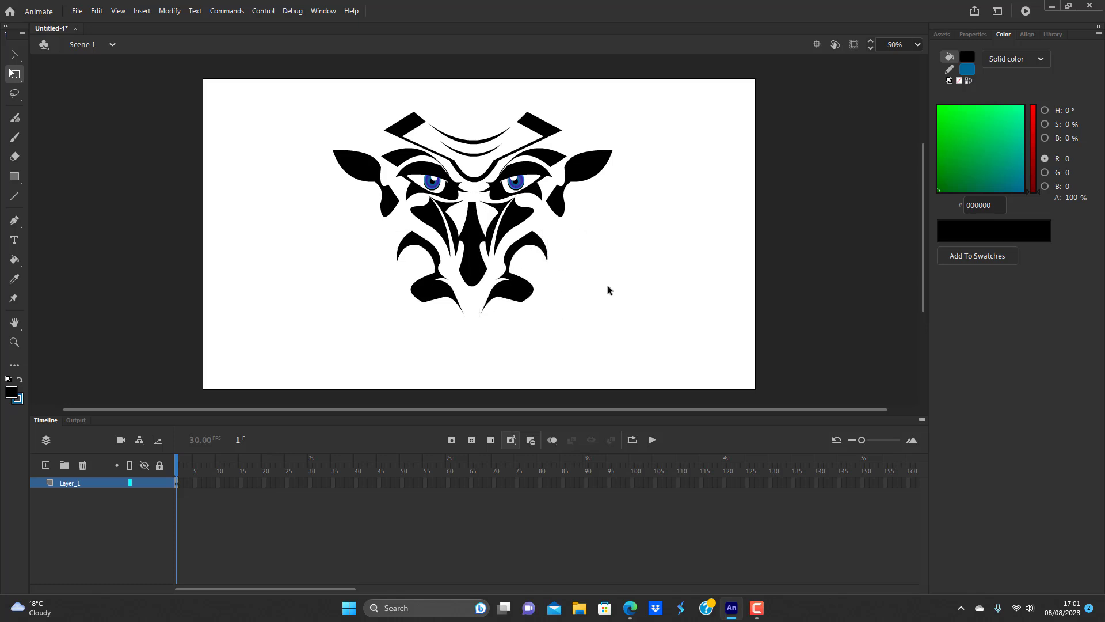
- Select the whole face, scale it down proportionally and move it lower on the stage
{"action": "right_click", "coordinate": [648, 247]}
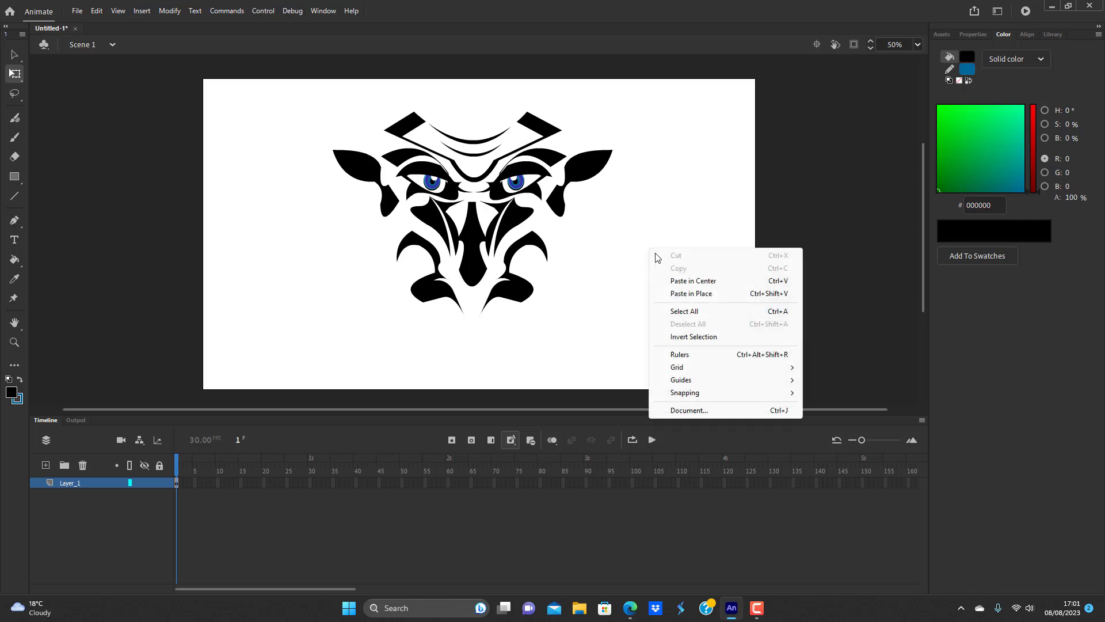
{"action": "left_click", "coordinate": [702, 313]}
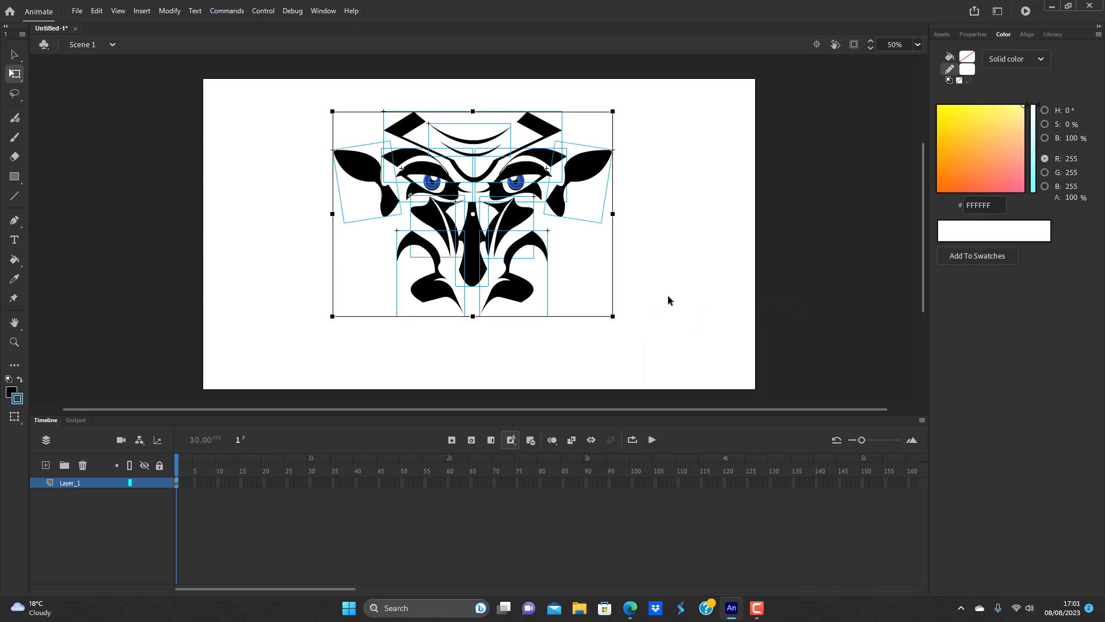
{"action": "left_click_drag", "start_coordinate": [604, 130], "coordinate": [564, 194]}
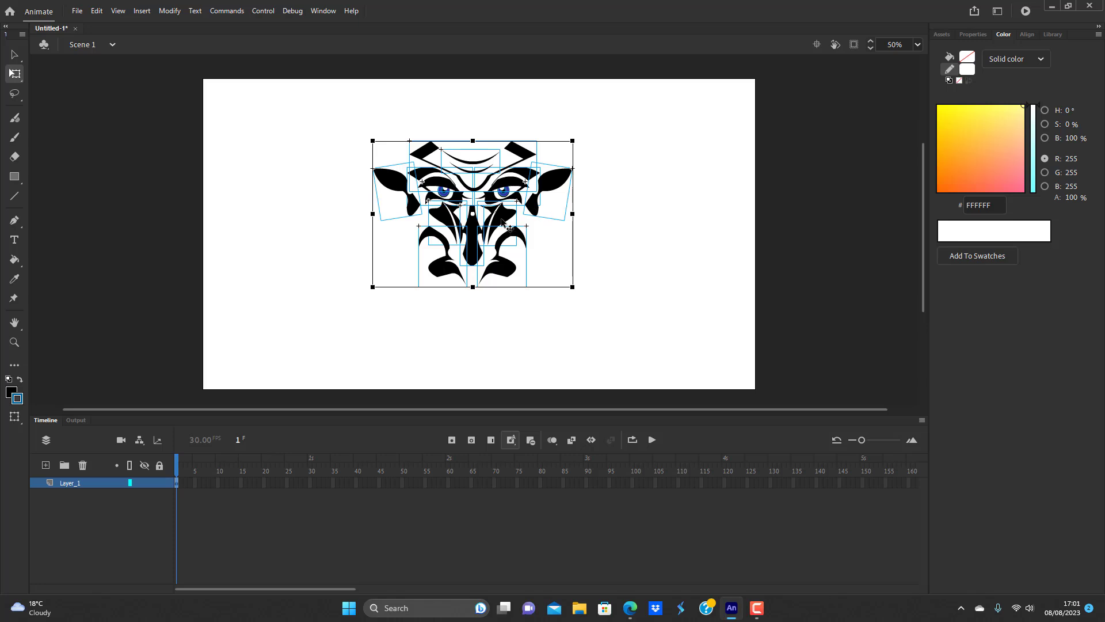
{"action": "left_click_drag", "start_coordinate": [512, 228], "coordinate": [513, 263]}
{"action": "left_click", "coordinate": [626, 226]}
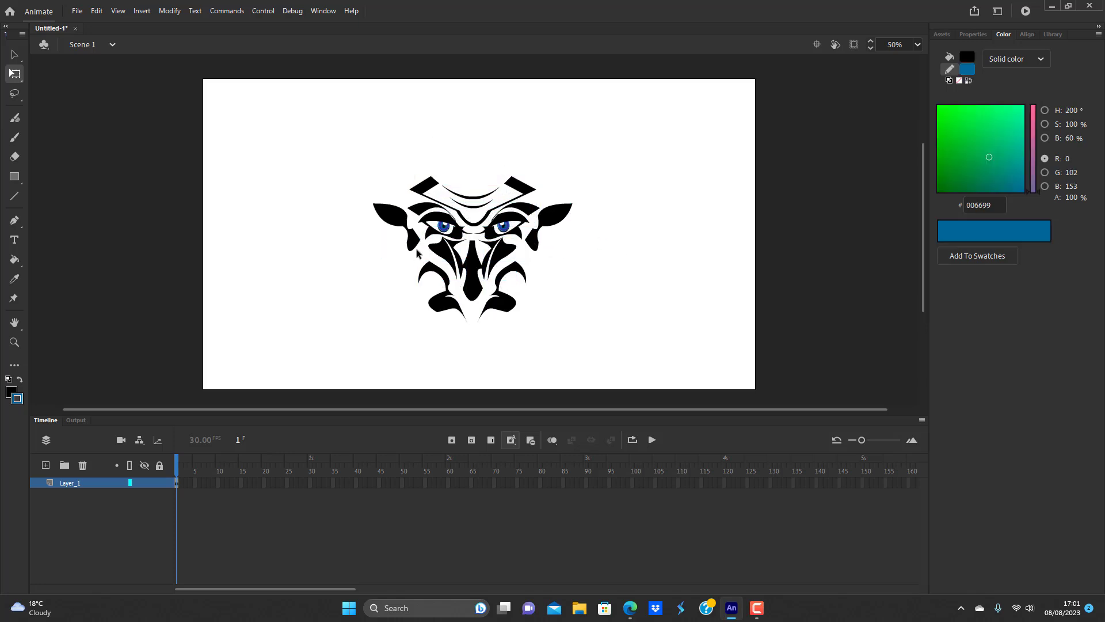
- Enlarge both ears together and move each one back against the side of the face
{"action": "left_click", "coordinate": [401, 219]}
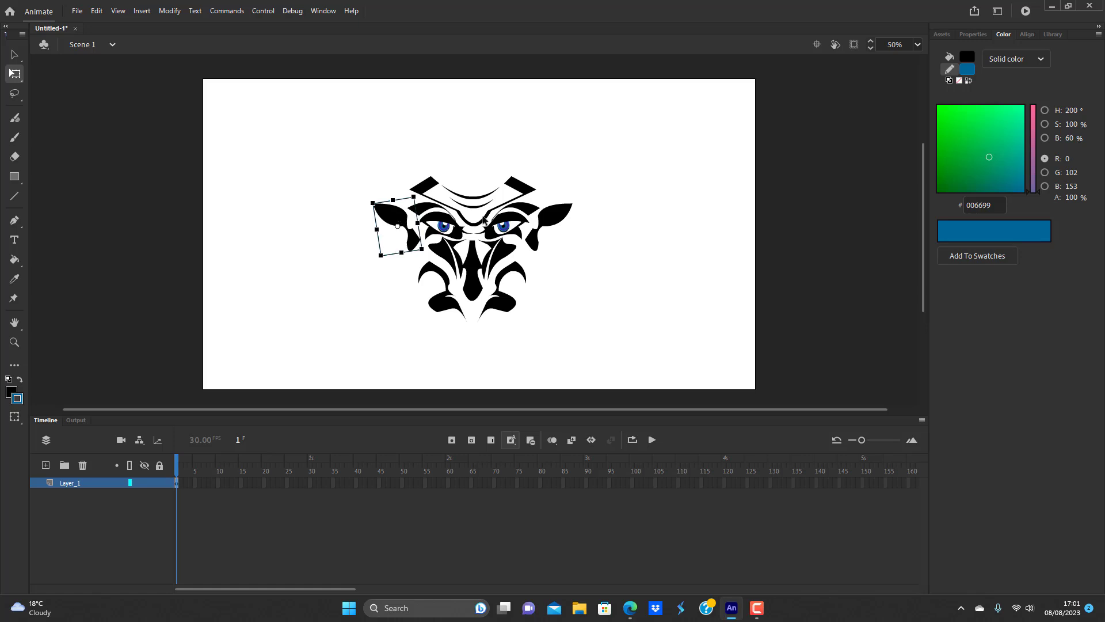
{"action": "left_click", "coordinate": [557, 217], "text": "shift"}
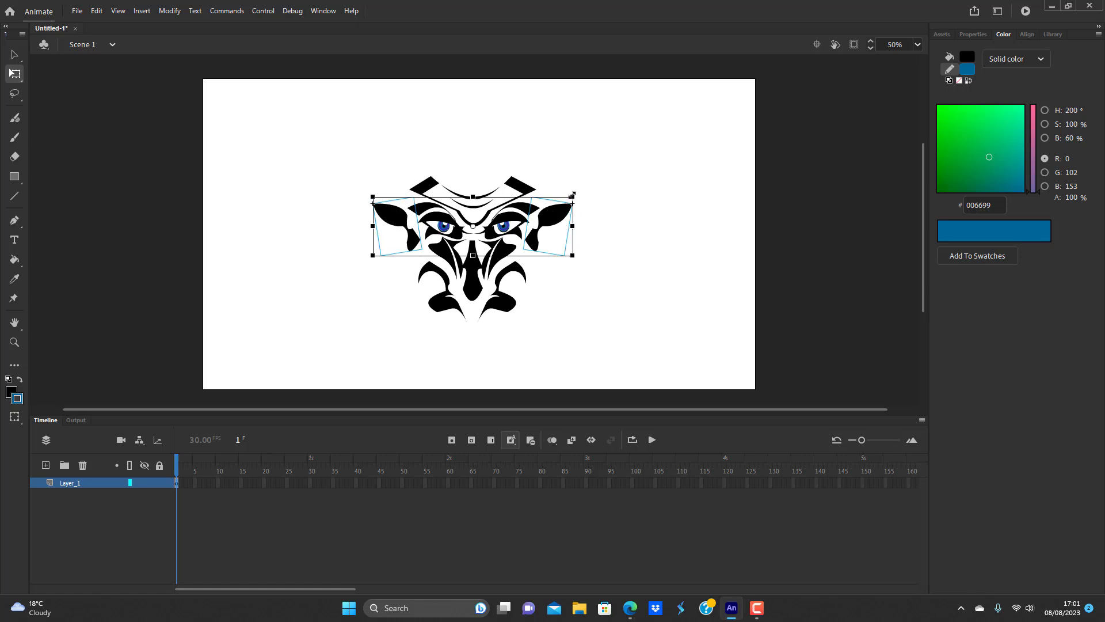
{"action": "mouse_move", "coordinate": [572, 197]}
{"action": "left_mouse_down"}
{"action": "mouse_move", "coordinate": [583, 184]}
{"action": "mouse_move", "coordinate": [603, 189]}
{"action": "mouse_move", "coordinate": [570, 212]}
{"action": "left_mouse_up"}
{"action": "left_click", "coordinate": [646, 207]}
{"action": "left_click", "coordinate": [583, 216]}
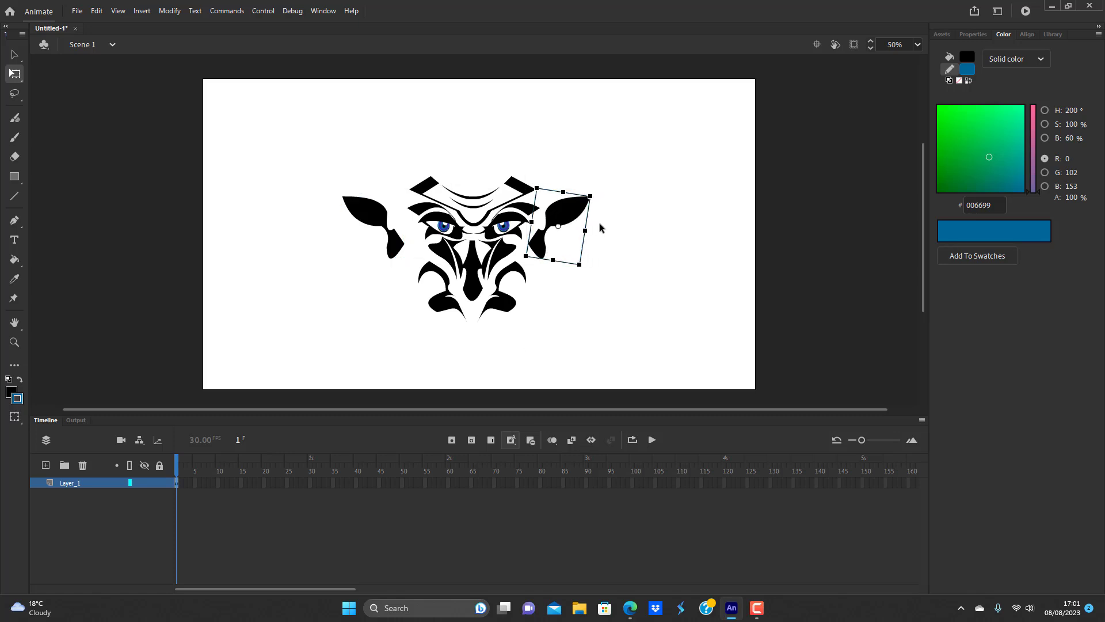
{"action": "left_click", "coordinate": [610, 224]}
{"action": "left_click", "coordinate": [375, 214]}
{"action": "left_click_drag", "start_coordinate": [374, 218], "coordinate": [389, 217]}
{"action": "left_click", "coordinate": [617, 307]}
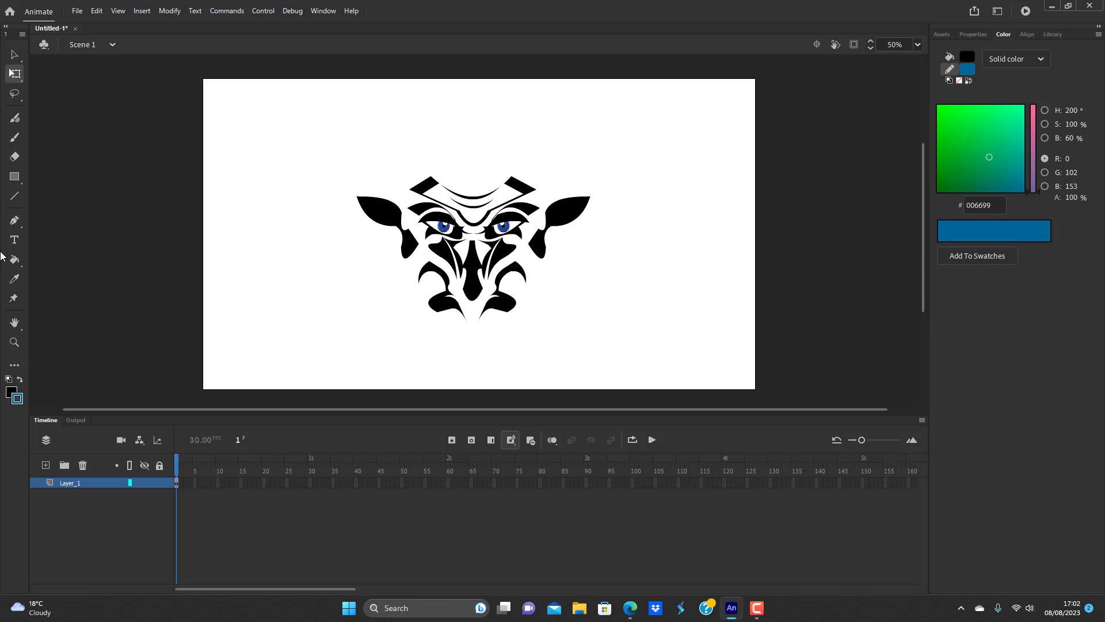
- Draw a wide, thin black rectangle above the forehead and delete its blue outline
{"action": "left_click", "coordinate": [15, 177]}
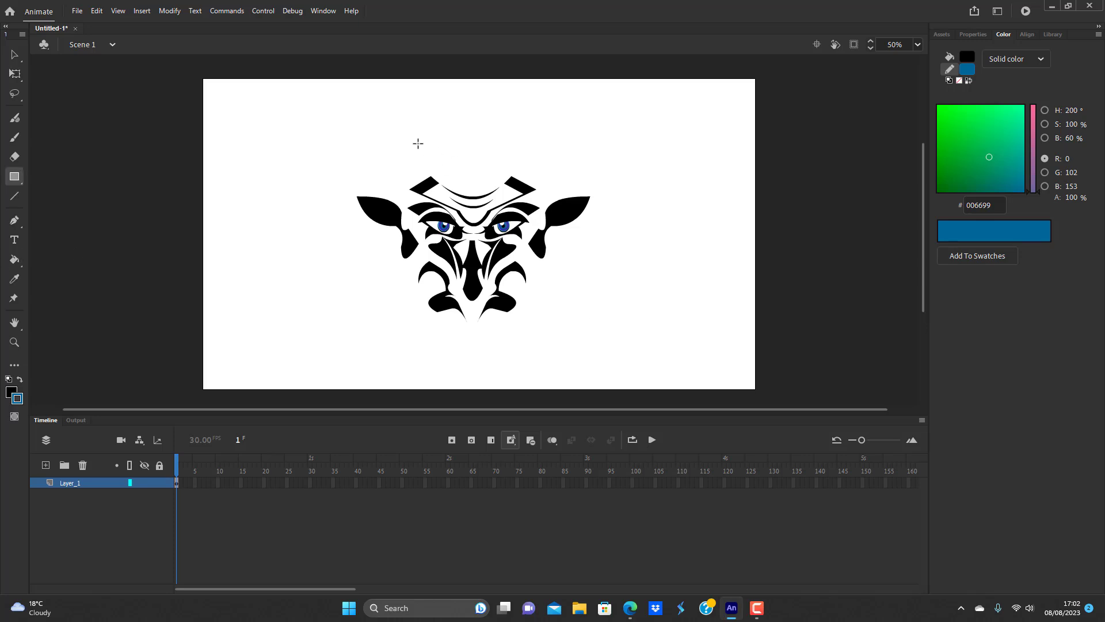
{"action": "left_click_drag", "start_coordinate": [418, 143], "coordinate": [548, 157]}
{"action": "key", "text": "v"}
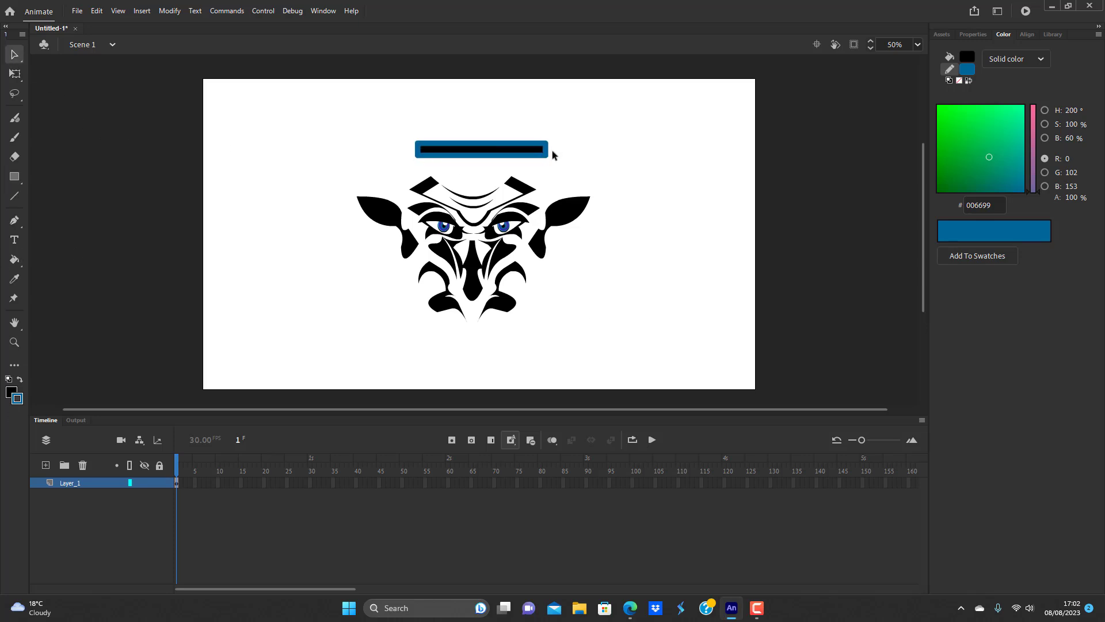
{"action": "double_click", "coordinate": [511, 157]}
{"action": "key", "text": "Delete"}
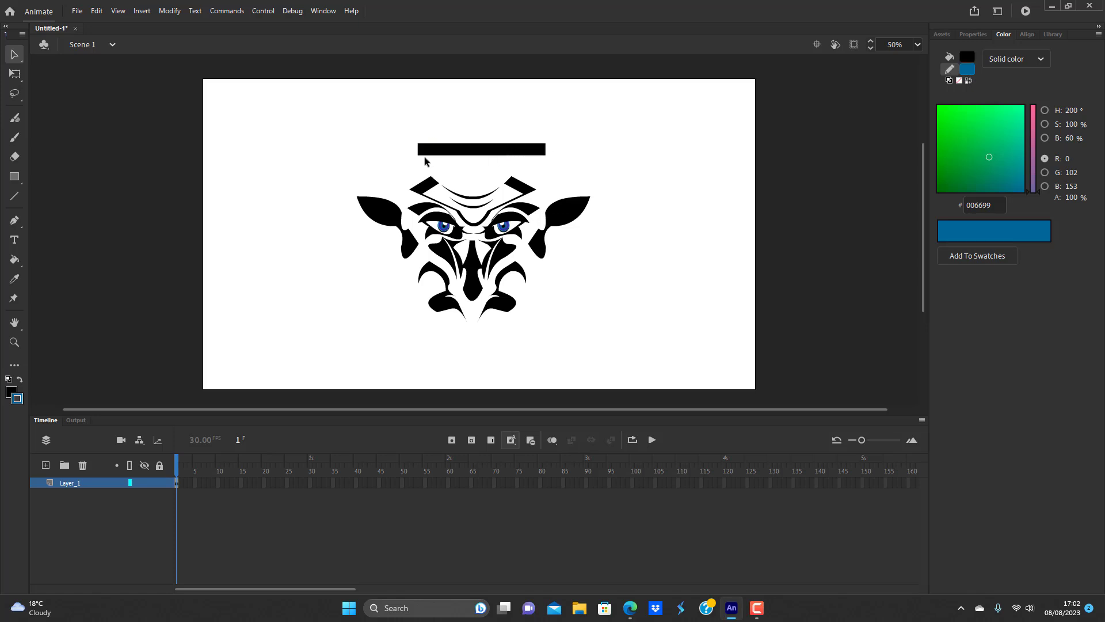
- Reshape the rectangle into a hairline with an arched top, downward side points and a rounded central peak over the forehead
{"action": "left_click_drag", "start_coordinate": [418, 156], "coordinate": [395, 179]}
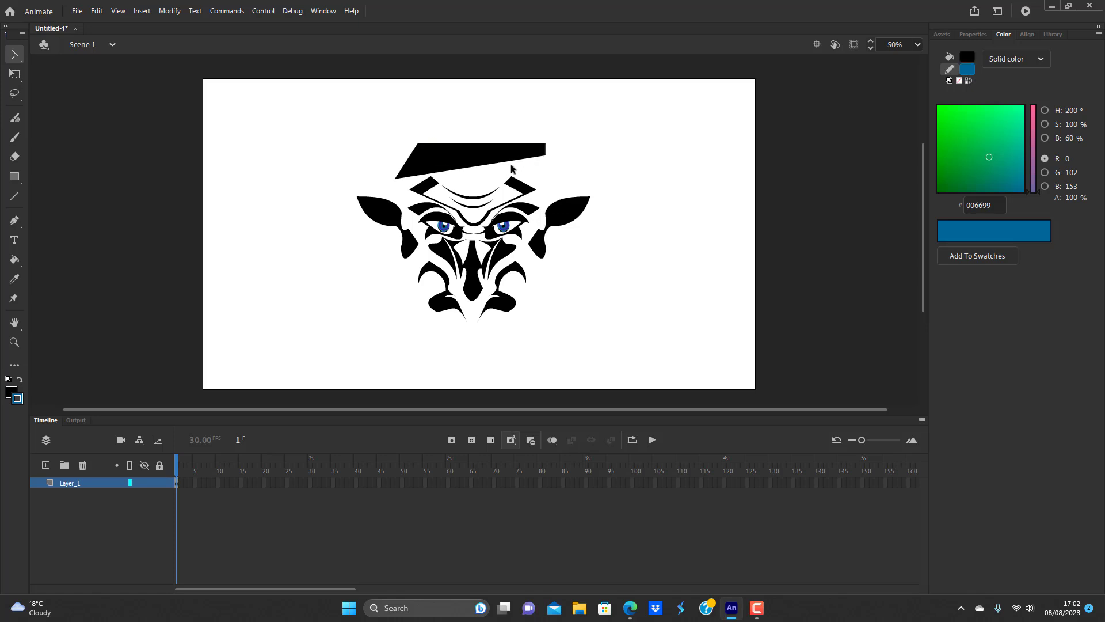
{"action": "left_click_drag", "start_coordinate": [439, 172], "coordinate": [439, 155]}
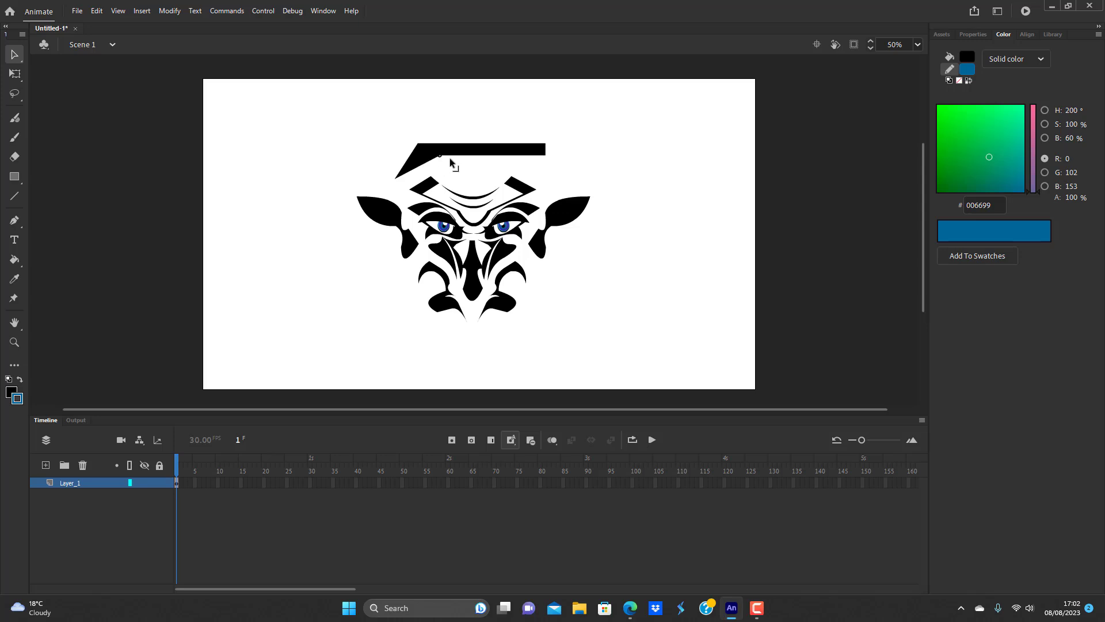
{"action": "left_click_drag", "start_coordinate": [546, 156], "coordinate": [521, 157]}
{"action": "left_click_drag", "start_coordinate": [476, 144], "coordinate": [473, 119]}
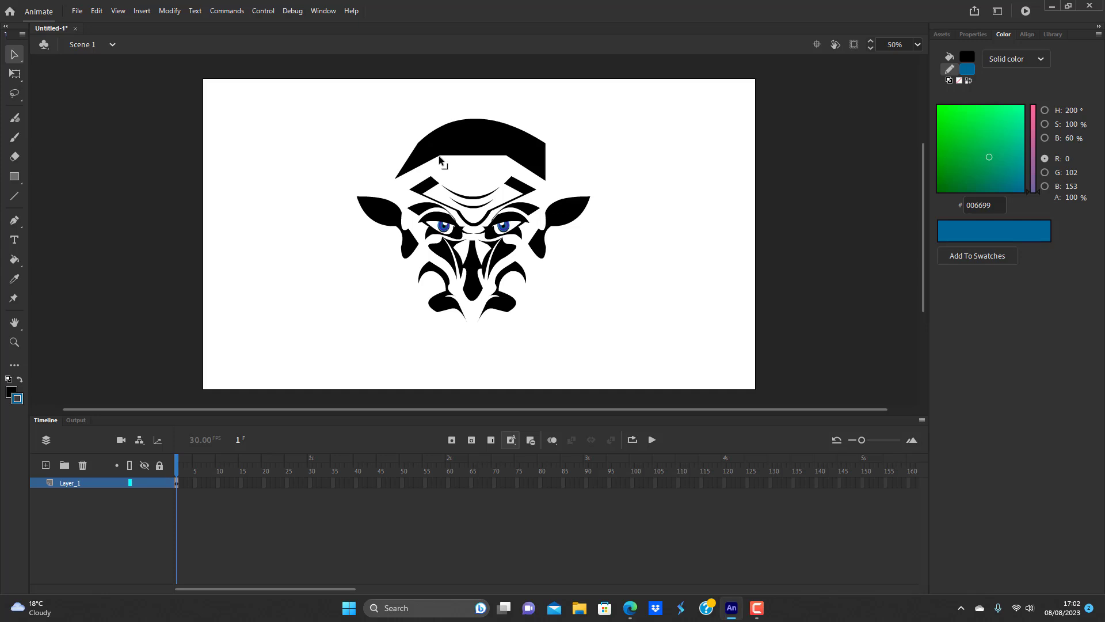
{"action": "left_click_drag", "start_coordinate": [441, 156], "coordinate": [523, 152]}
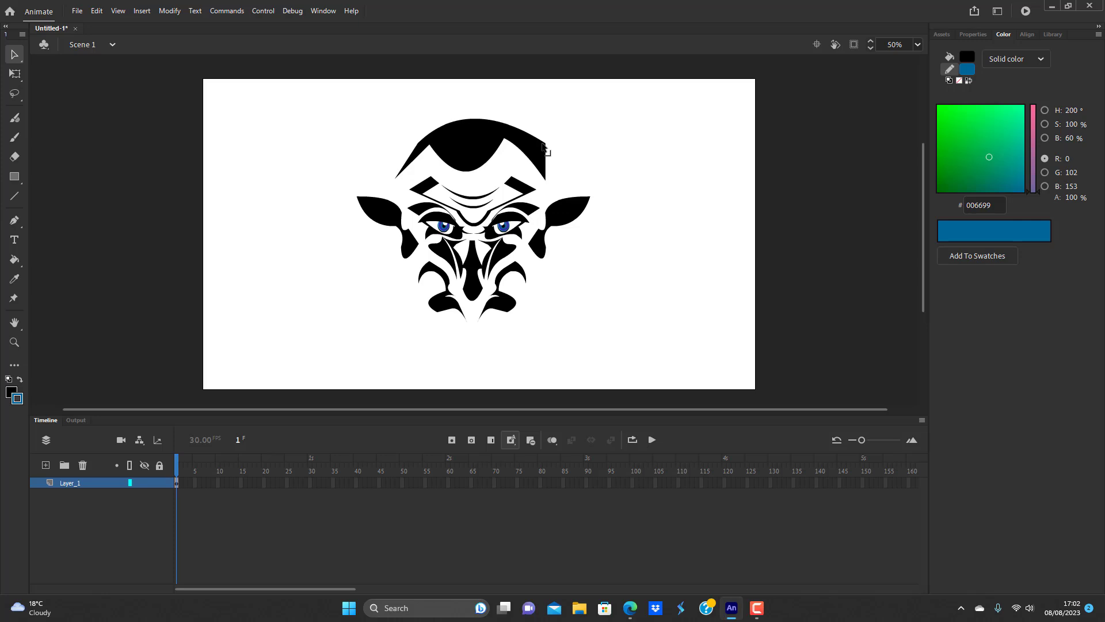
{"action": "left_click_drag", "start_coordinate": [542, 147], "coordinate": [540, 153]}
{"action": "left_click_drag", "start_coordinate": [547, 145], "coordinate": [539, 142]}
- Delete the right half of the hairline shape, including the leftover fragment at its outer tip
{"action": "left_click_drag", "start_coordinate": [576, 111], "coordinate": [472, 173]}
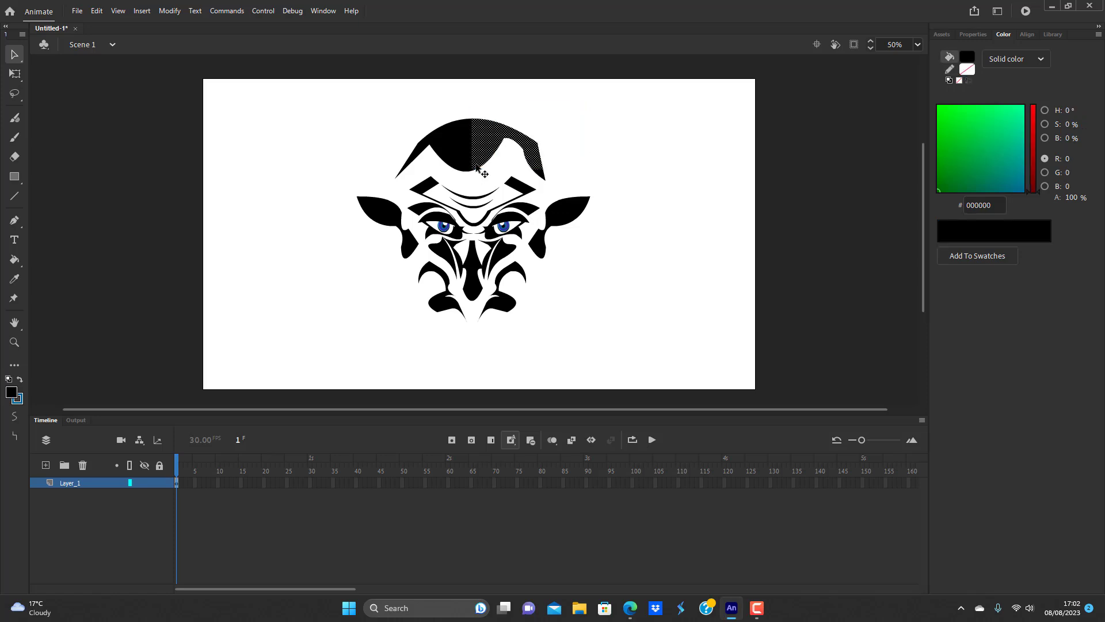
{"action": "key", "text": "Delete"}
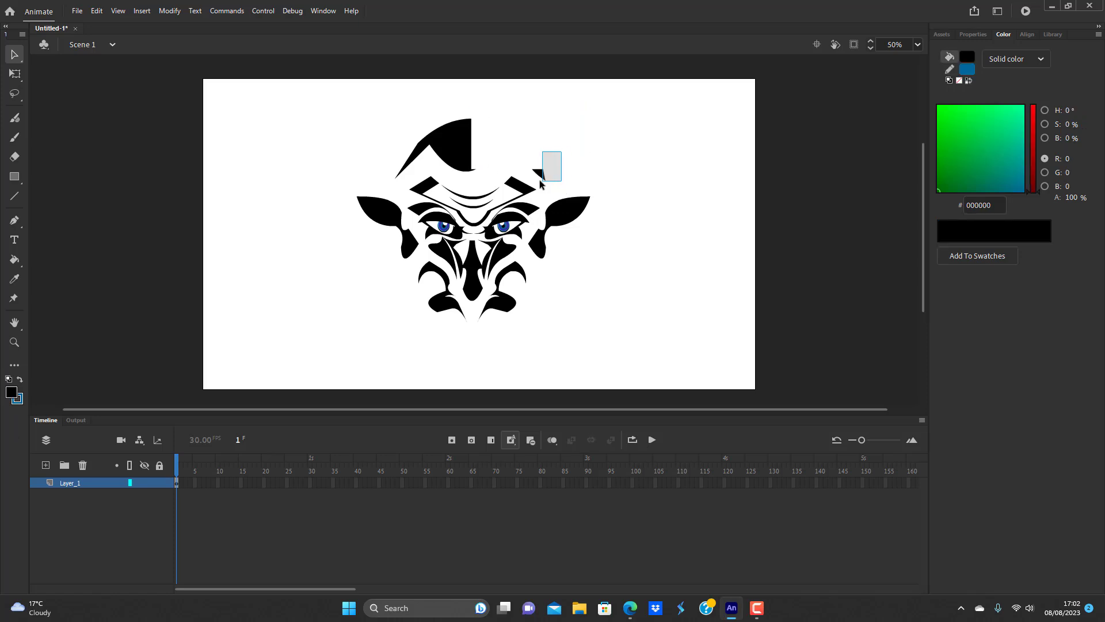
{"action": "left_click_drag", "start_coordinate": [540, 180], "coordinate": [532, 189]}
{"action": "key", "text": "Delete"}
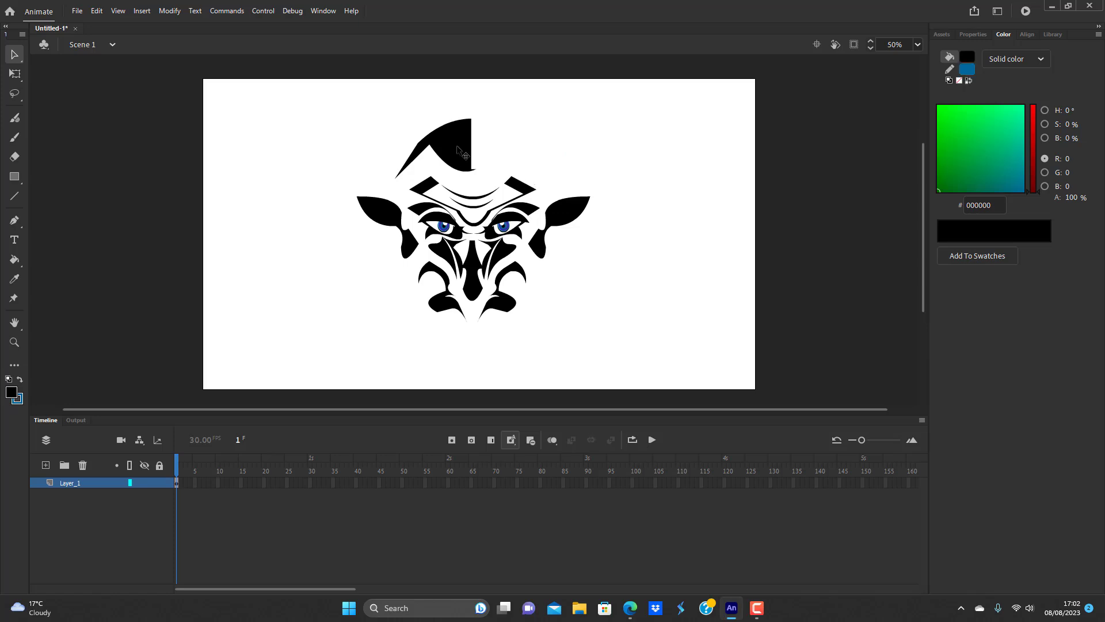
- Duplicate the half hairline shape to the right of the face and place the original just above the left side of the forehead
{"action": "left_click", "coordinate": [455, 140]}
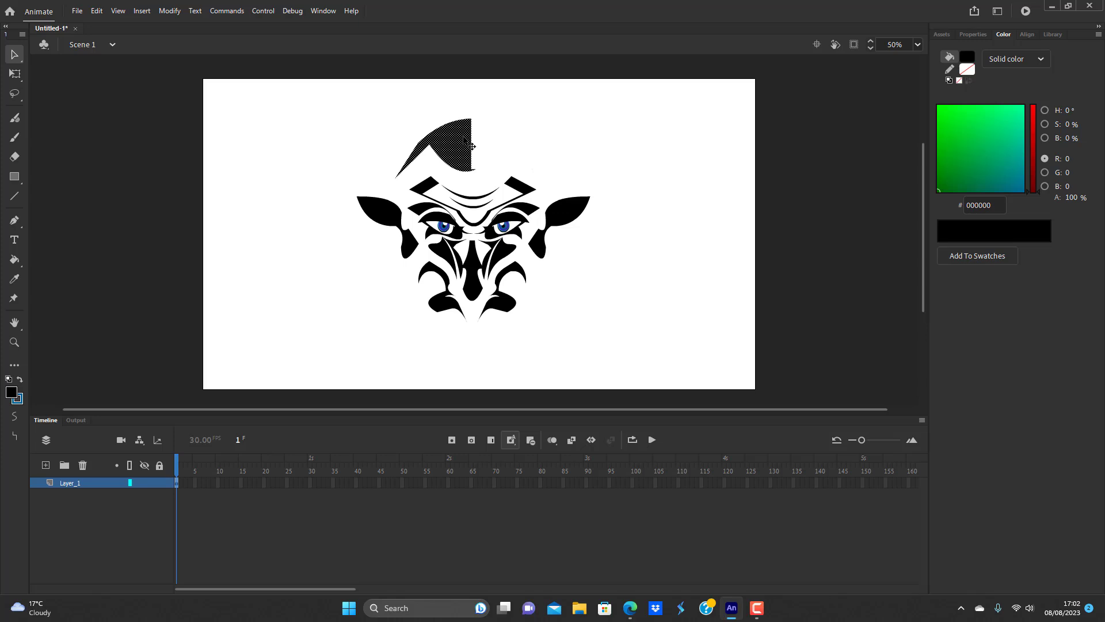
{"action": "left_click_drag", "start_coordinate": [457, 143], "coordinate": [569, 141]}
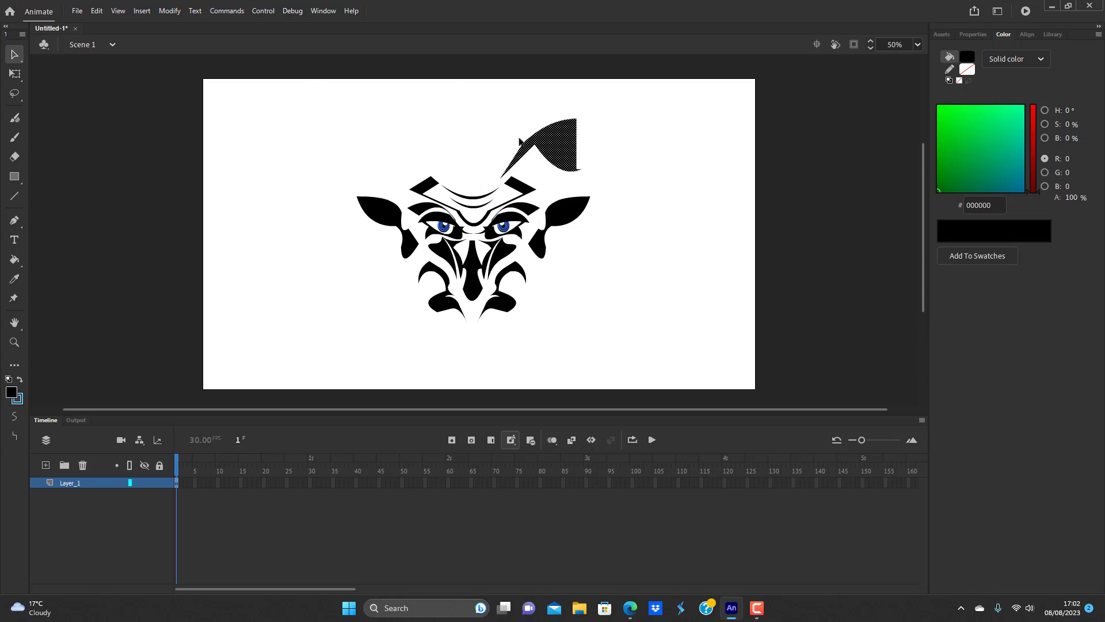
{"action": "left_click_drag", "start_coordinate": [562, 145], "coordinate": [667, 145]}
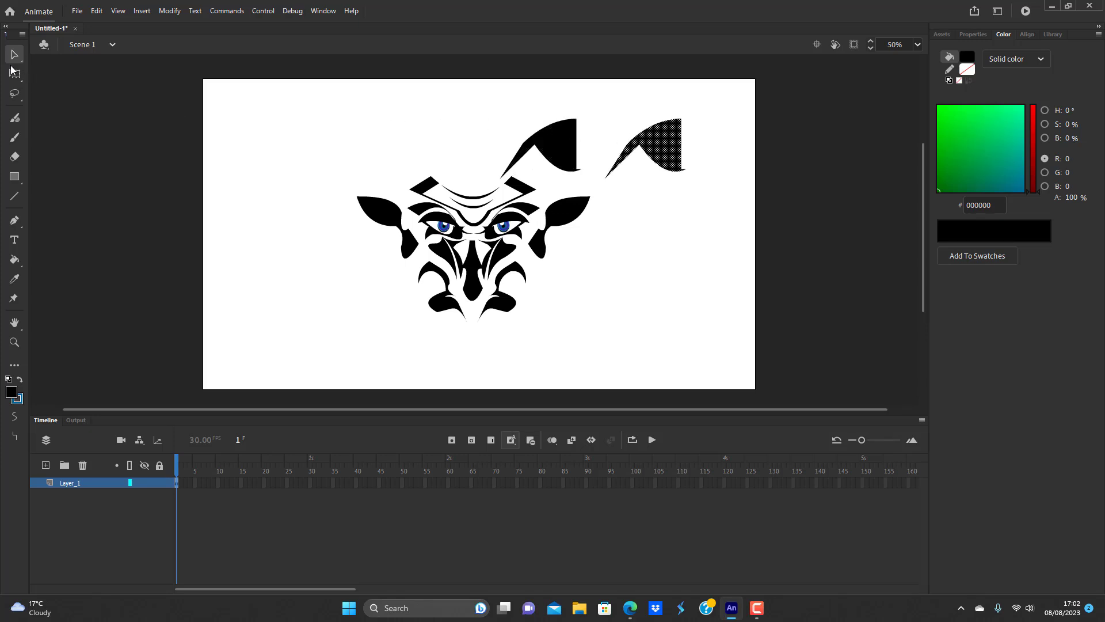
{"action": "left_click", "coordinate": [563, 150]}
{"action": "left_click_drag", "start_coordinate": [576, 163], "coordinate": [467, 170]}
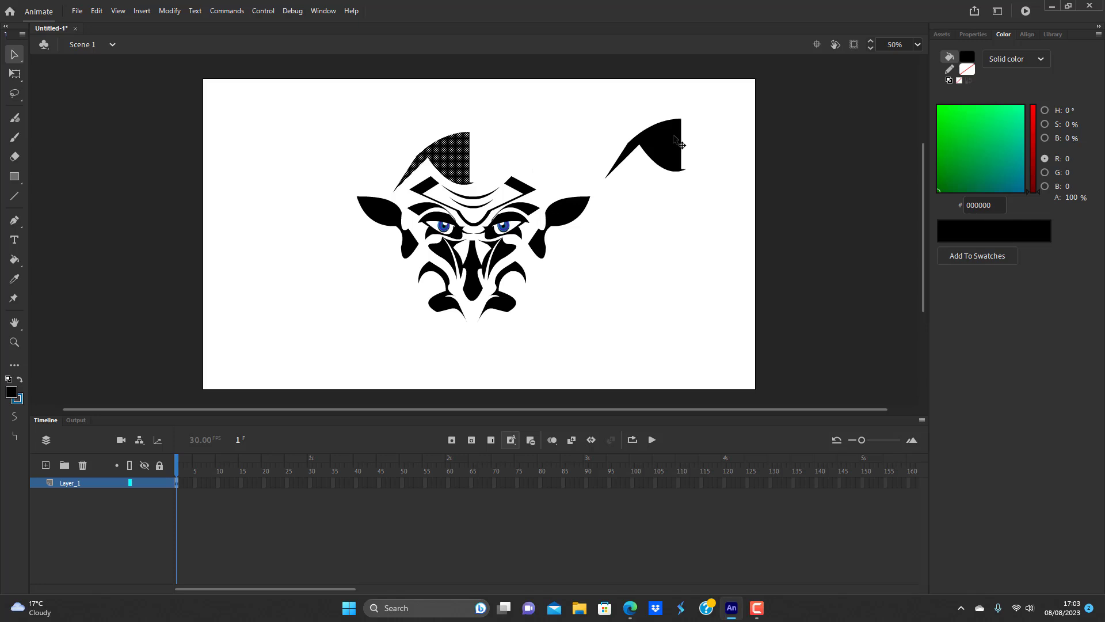
- Flip the duplicated half hairline shape beside the face horizontally
{"action": "left_click", "coordinate": [707, 162]}
{"action": "left_click", "coordinate": [649, 140]}
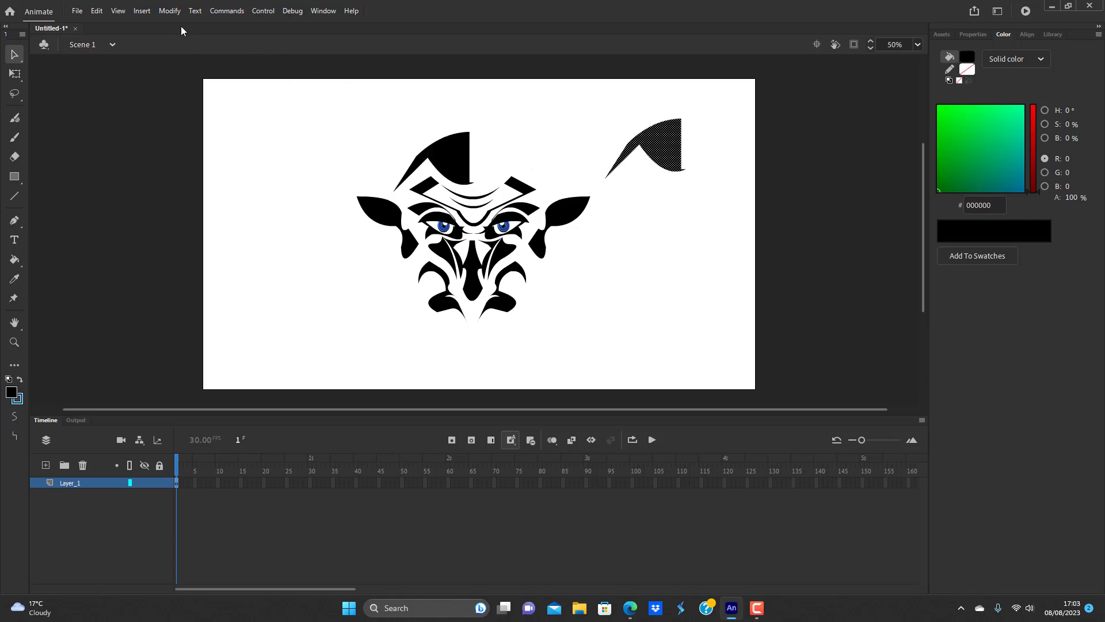
{"action": "left_click", "coordinate": [169, 10]}
{"action": "mouse_move", "coordinate": [214, 126]}
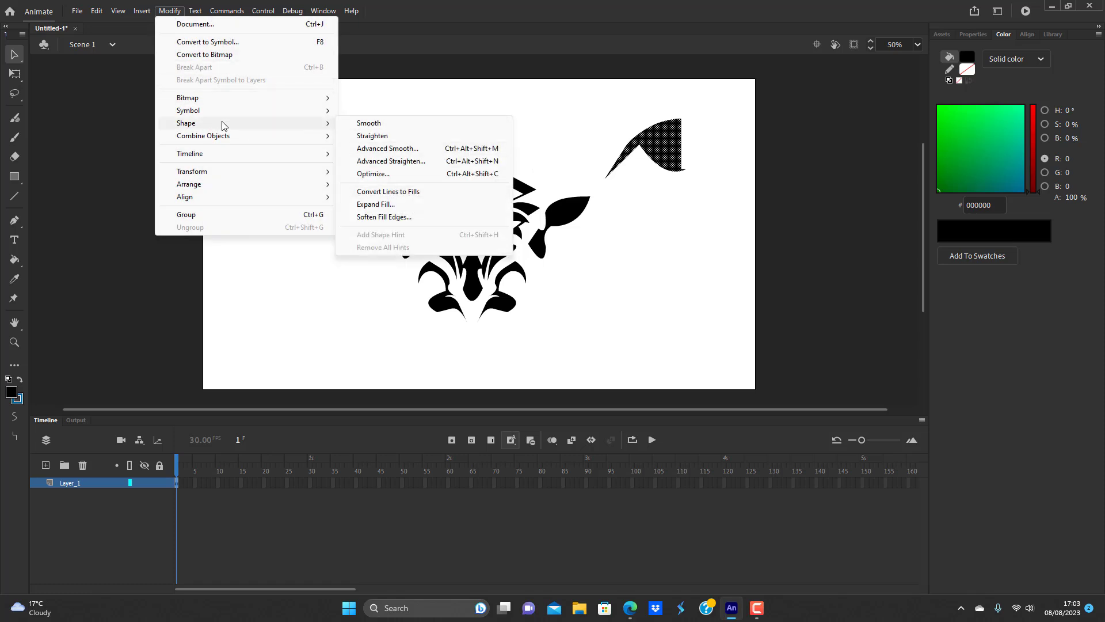
{"action": "mouse_move", "coordinate": [231, 172]}
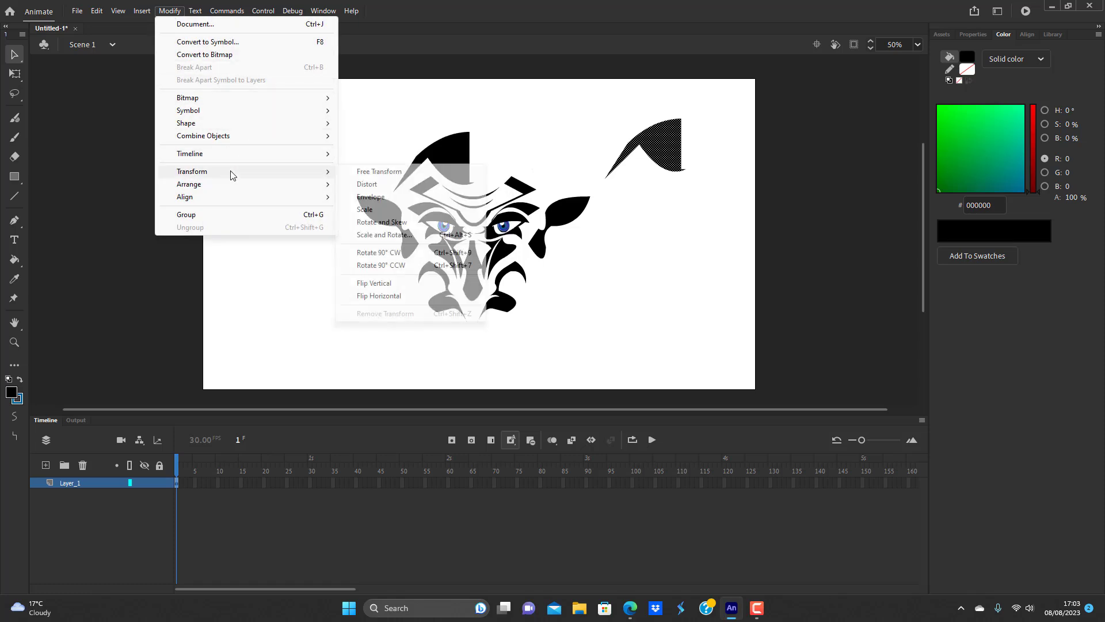
{"action": "left_click", "coordinate": [380, 283]}
- Join the mirrored half to the original half above the forehead to complete the symmetrical hairline
{"action": "left_click_drag", "start_coordinate": [633, 149], "coordinate": [470, 160]}
{"action": "left_click", "coordinate": [548, 141]}
{"action": "left_click", "coordinate": [464, 159]}
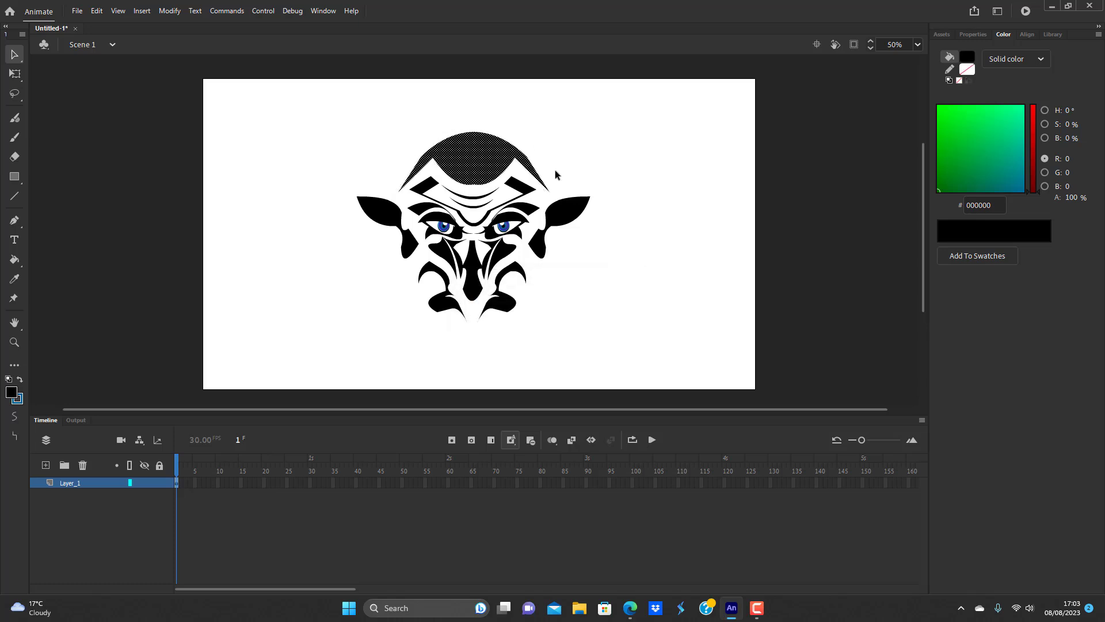
{"action": "left_click", "coordinate": [610, 286]}
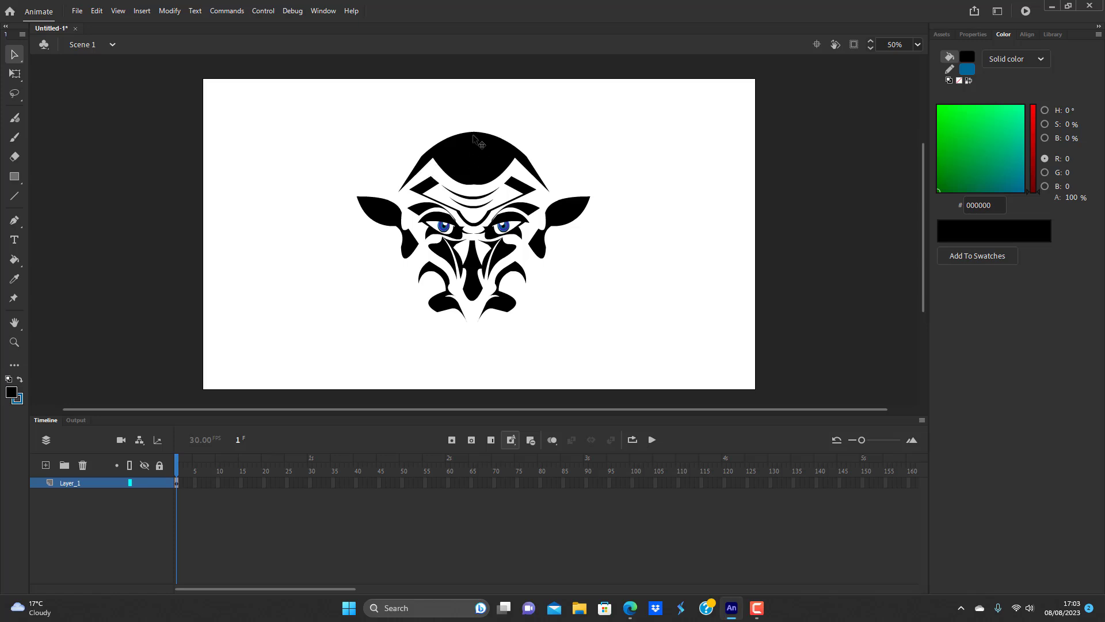
- Try pulling a notch into the top centre of the hairline, and undo the change
{"action": "mouse_move", "coordinate": [472, 136]}
{"action": "left_mouse_down"}
{"action": "mouse_move", "coordinate": [471, 122]}
{"action": "mouse_move", "coordinate": [473, 168]}
{"action": "mouse_move", "coordinate": [476, 135]}
{"action": "mouse_move", "coordinate": [468, 136]}
{"action": "left_mouse_up"}
{"action": "key", "text": "z"}
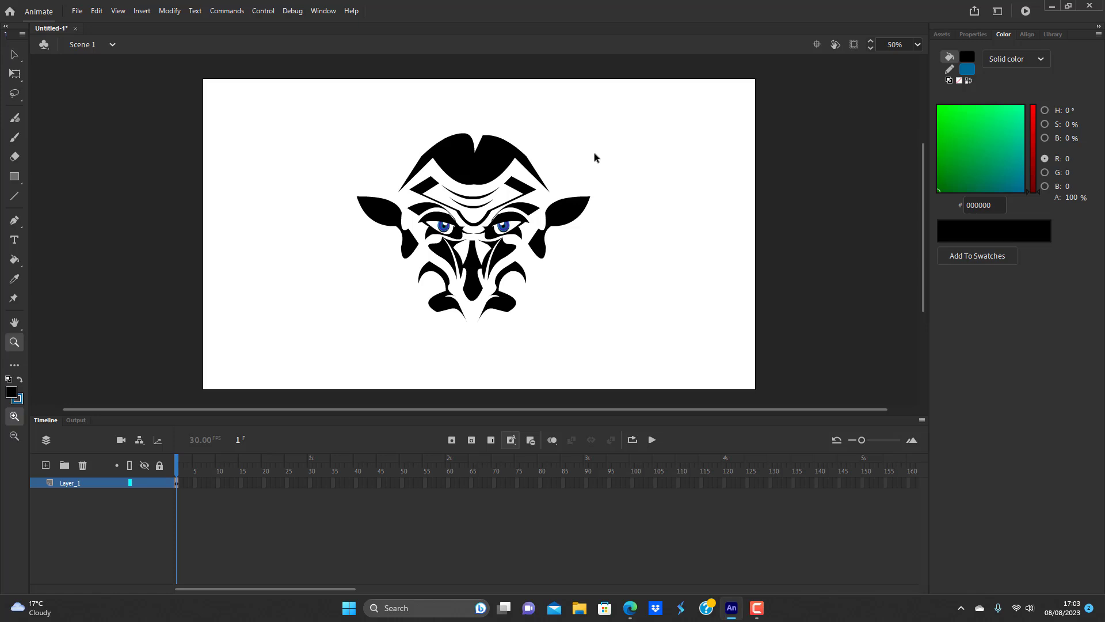
{"action": "key", "text": "ctrl+z"}
{"action": "key", "text": "ctrl+z"}
{"action": "key", "text": "ctrl+z"}
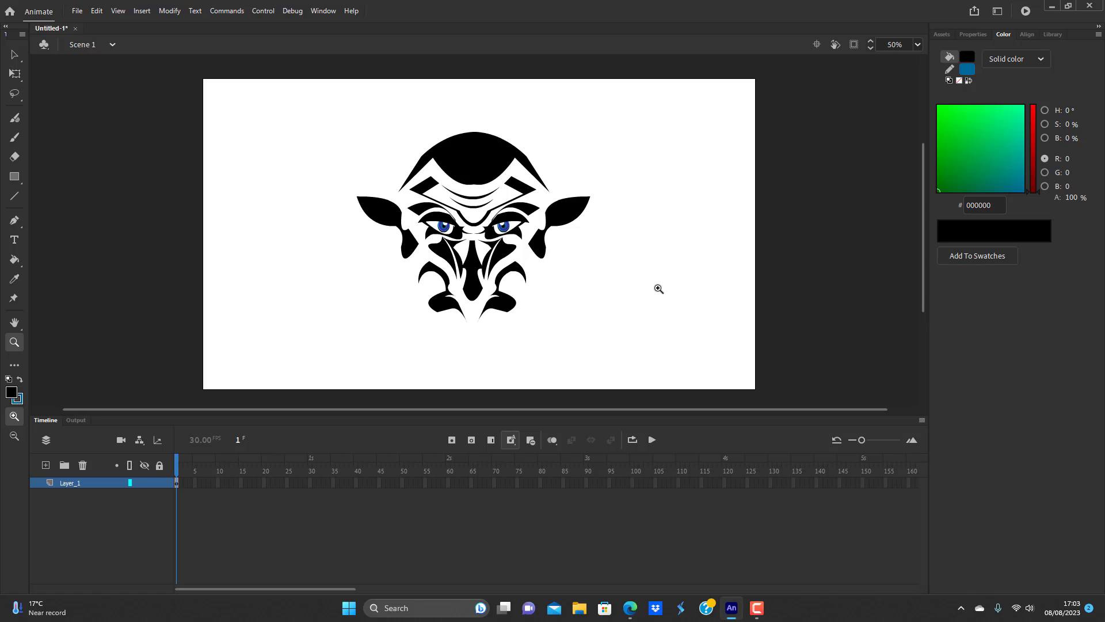
{"action": "left_click", "coordinate": [14, 55]}
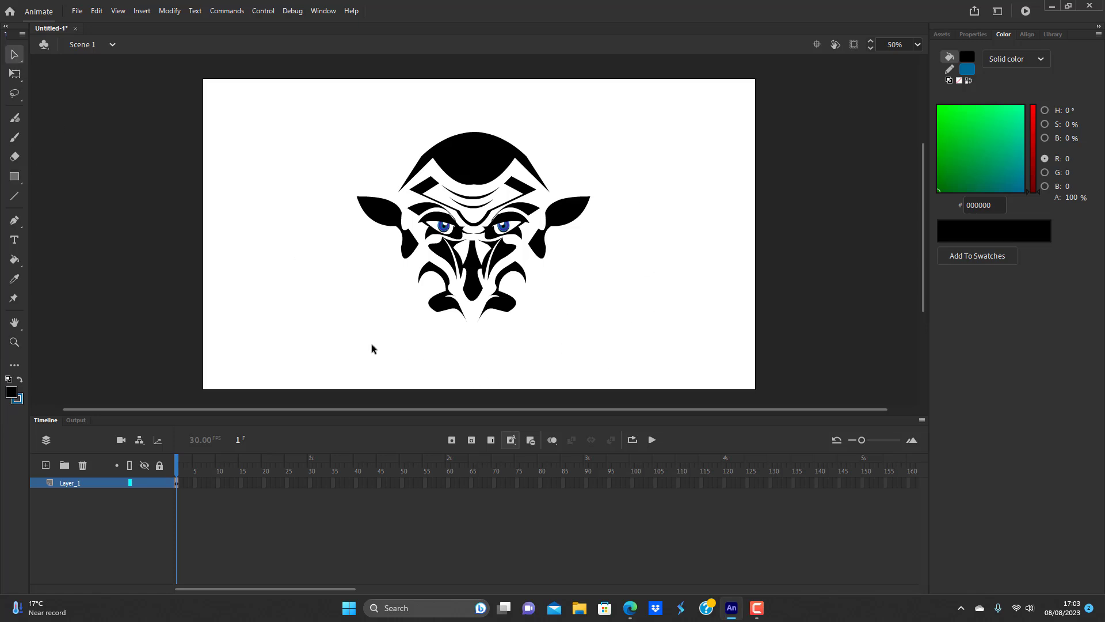
- Draw a small, flat black rectangle centred below the jaw pieces and delete its blue outline
{"action": "left_click", "coordinate": [14, 177]}
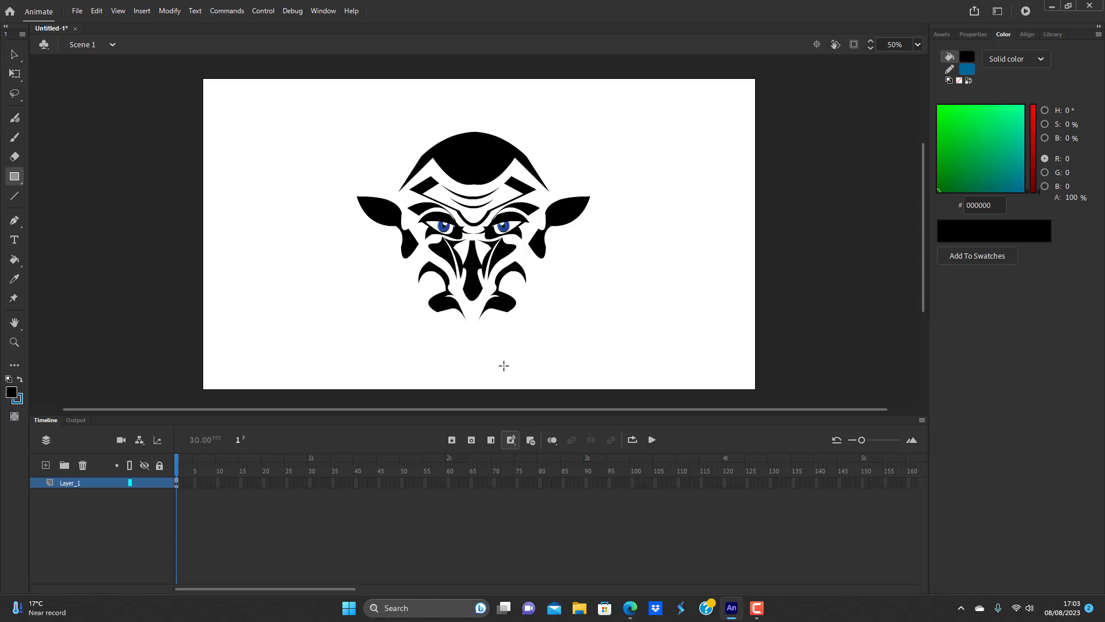
{"action": "left_click_drag", "start_coordinate": [454, 344], "coordinate": [505, 332]}
{"action": "left_click", "coordinate": [14, 55]}
{"action": "left_click", "coordinate": [493, 345]}
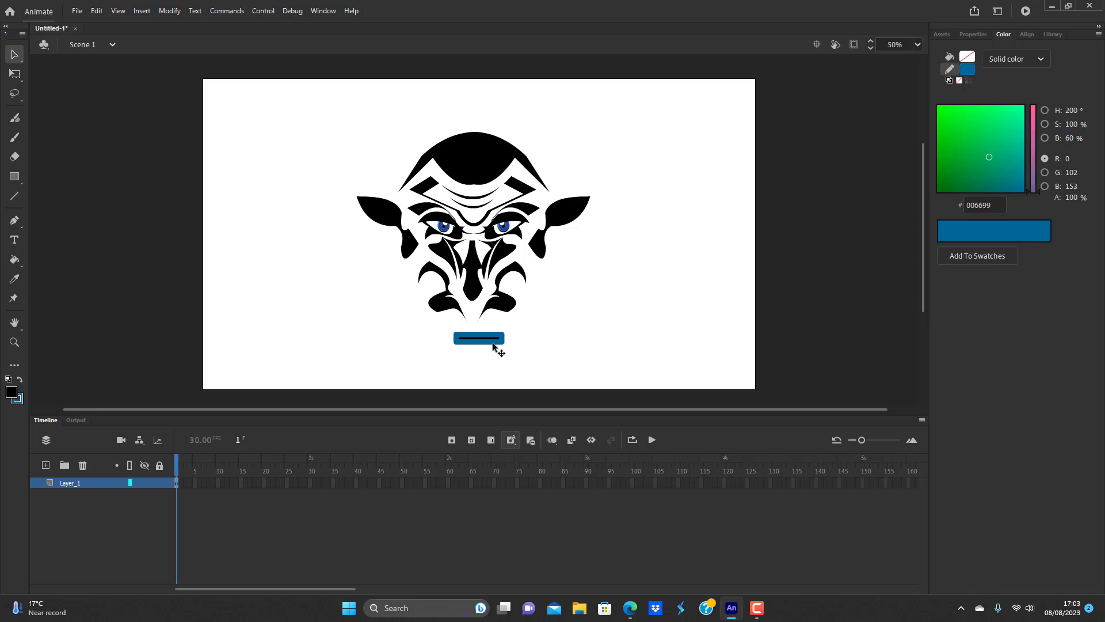
- Reshape the small rectangle into a curved chin piece with splayed ends and two rounded lobes along its lower edge
{"action": "left_click", "coordinate": [482, 347]}
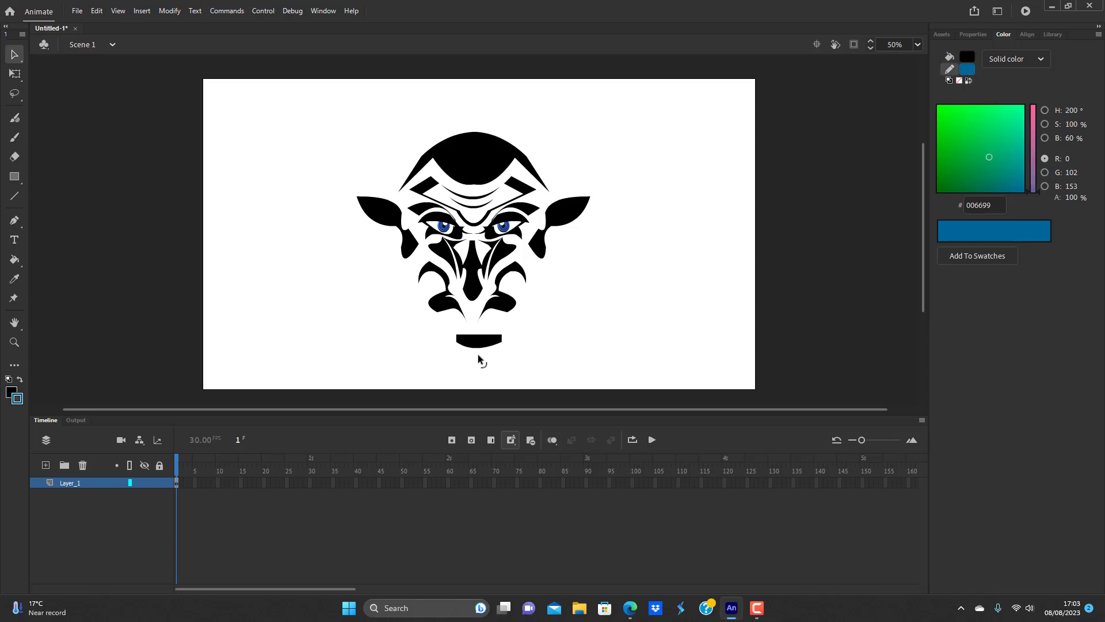
{"action": "left_click_drag", "start_coordinate": [478, 334], "coordinate": [445, 341]}
{"action": "left_click_drag", "start_coordinate": [514, 349], "coordinate": [508, 341]}
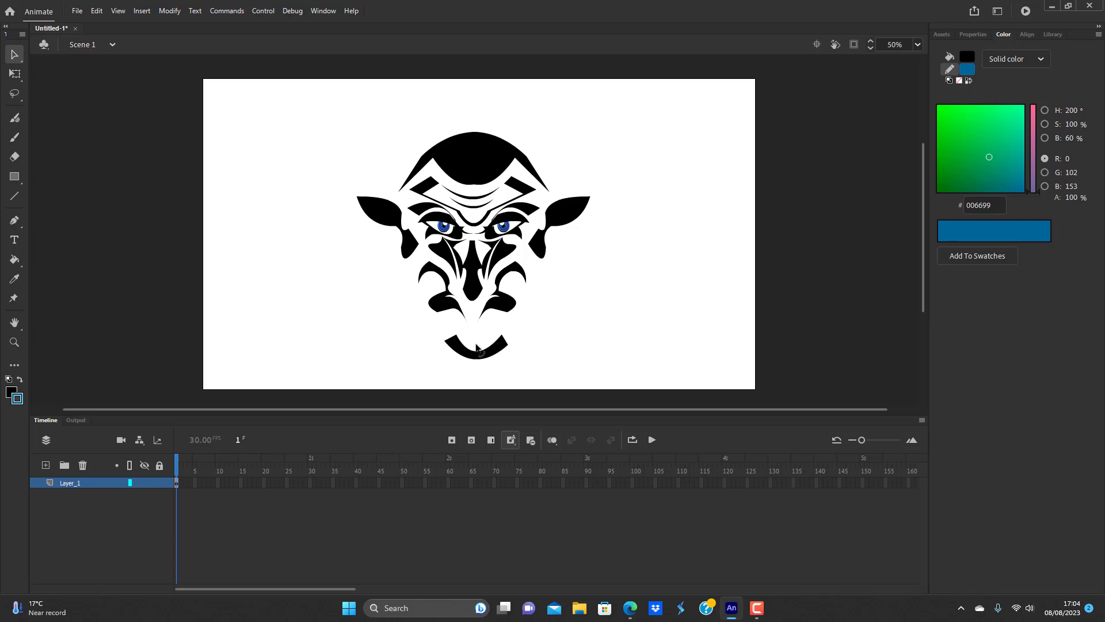
{"action": "mouse_move", "coordinate": [478, 346]}
{"action": "left_mouse_down"}
{"action": "mouse_move", "coordinate": [479, 356]}
{"action": "mouse_move", "coordinate": [477, 342]}
{"action": "left_mouse_up"}
{"action": "left_click", "coordinate": [478, 352]}
{"action": "left_click", "coordinate": [479, 369]}
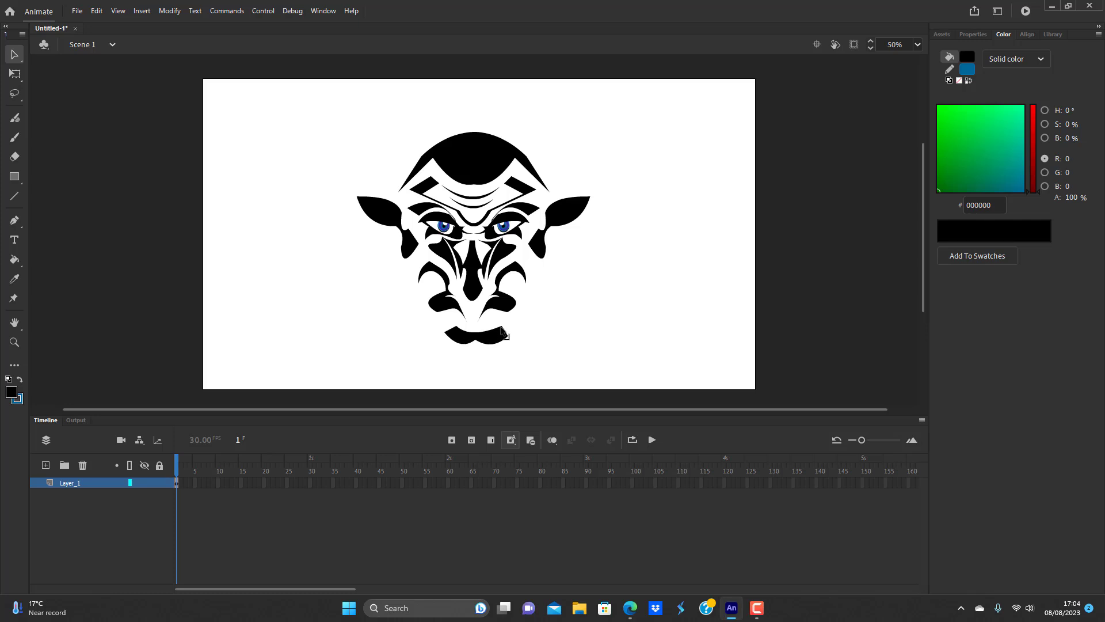
- Taper the chin piece's upper corners into points and move it lower beneath the jaw pieces
{"action": "left_click_drag", "start_coordinate": [501, 328], "coordinate": [443, 326]}
{"action": "left_click", "coordinate": [491, 341]}
{"action": "left_click_drag", "start_coordinate": [491, 345], "coordinate": [493, 366]}
{"action": "left_click", "coordinate": [513, 357]}
{"action": "left_click", "coordinate": [492, 367]}
{"action": "left_click", "coordinate": [537, 347]}
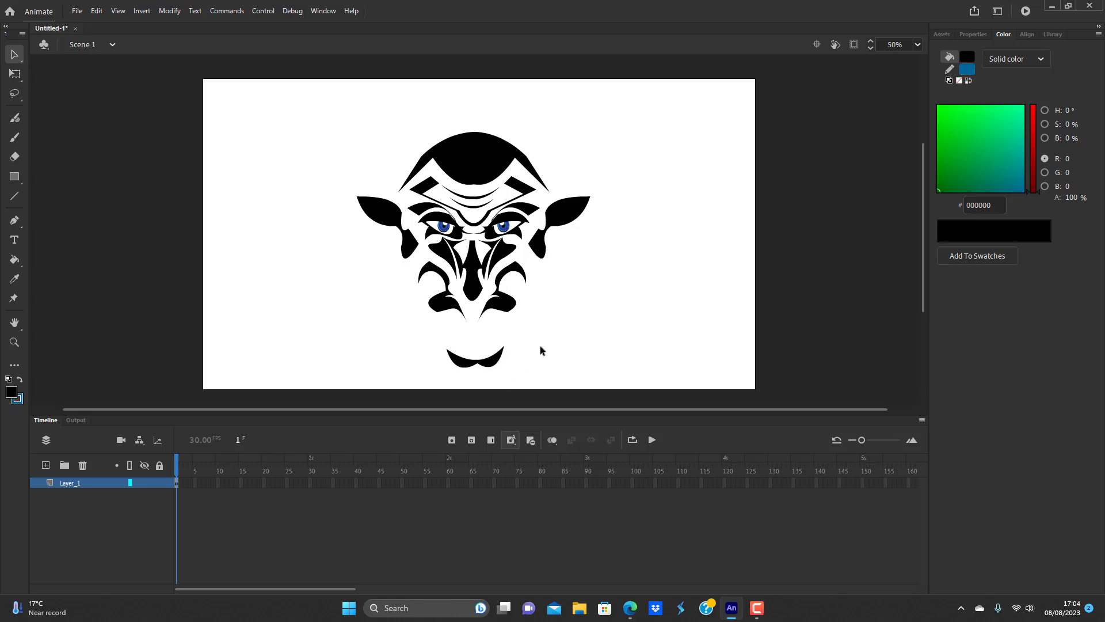
- Draw a small upright black rectangle to the left of the chin piece and delete its blue outline
{"action": "left_click", "coordinate": [14, 176]}
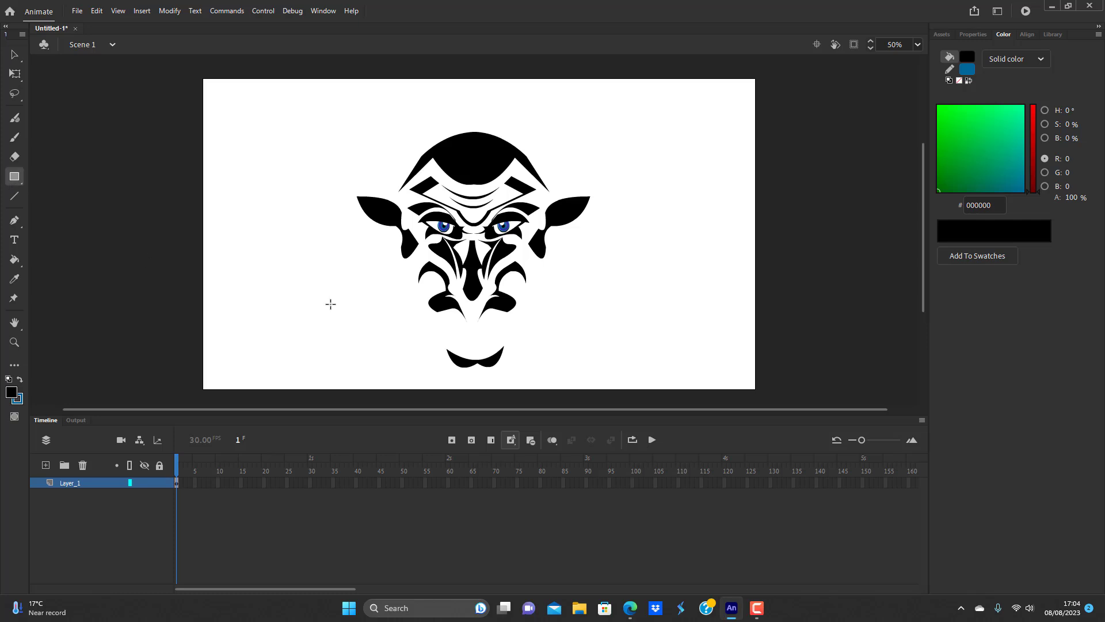
{"action": "left_click_drag", "start_coordinate": [376, 322], "coordinate": [401, 362]}
{"action": "key", "text": "v"}
{"action": "double_click", "coordinate": [395, 326]}
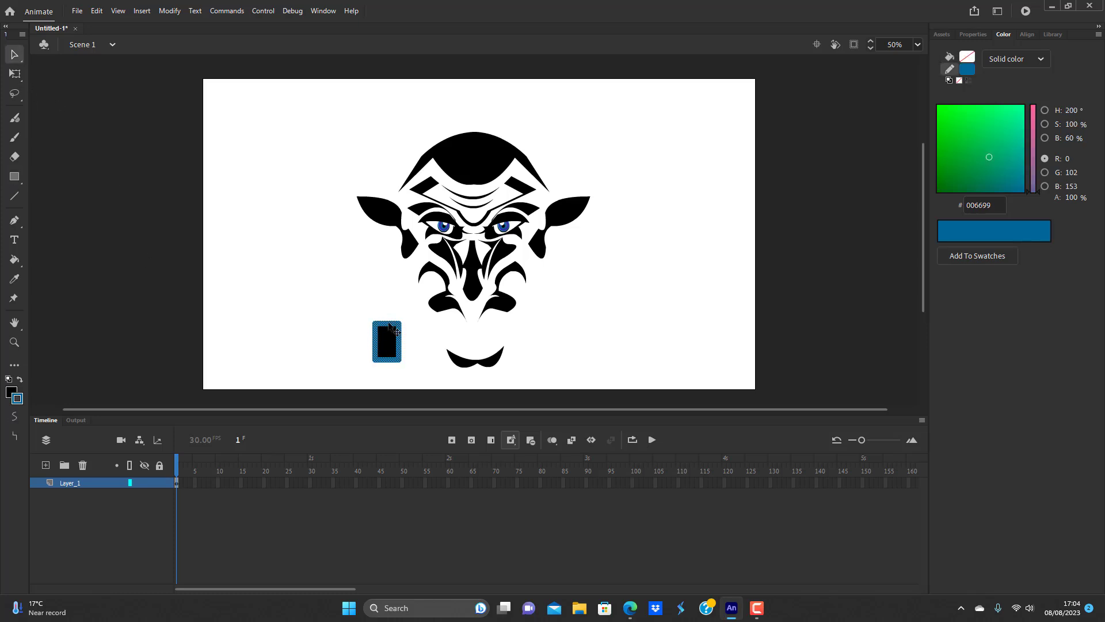
{"action": "key", "text": "Delete"}
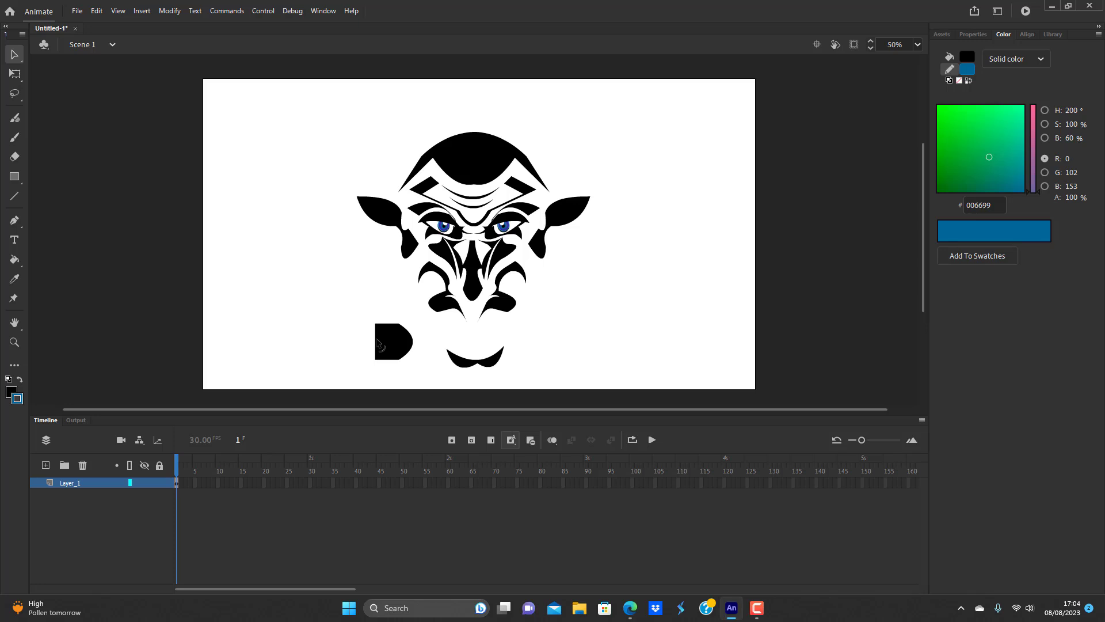
- Bend the upright rectangle into a thin, tall crescent with pointed ends, placed to the right of the chin piece
{"action": "mouse_move", "coordinate": [376, 337]}
{"action": "left_mouse_down"}
{"action": "mouse_move", "coordinate": [388, 341]}
{"action": "mouse_move", "coordinate": [375, 324]}
{"action": "mouse_move", "coordinate": [401, 351]}
{"action": "mouse_move", "coordinate": [519, 336]}
{"action": "mouse_move", "coordinate": [526, 345]}
{"action": "left_mouse_up"}
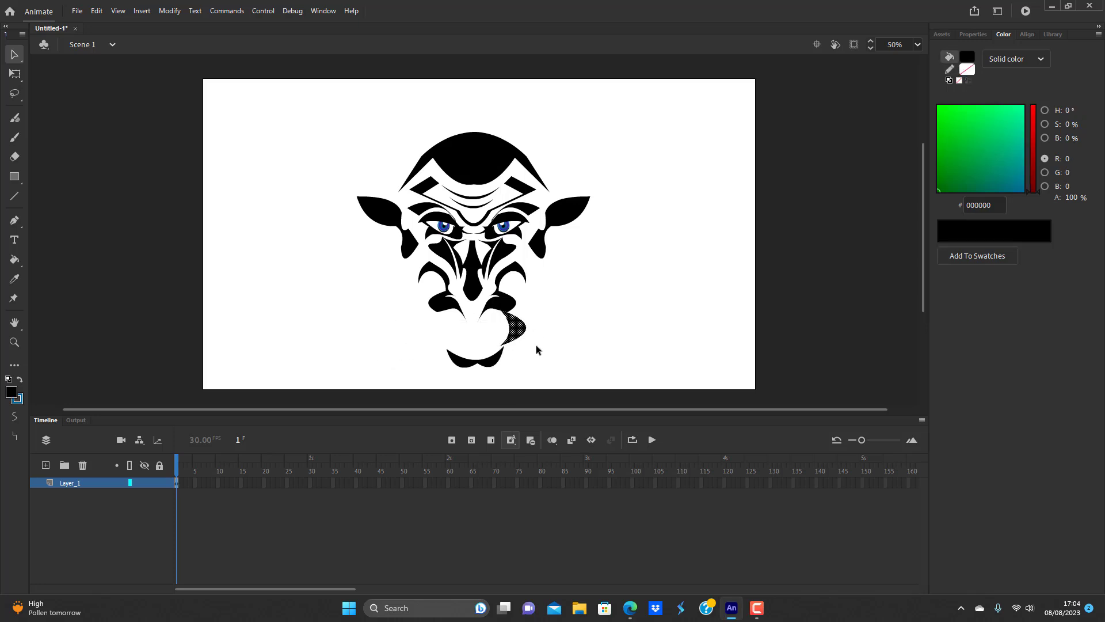
{"action": "left_click", "coordinate": [533, 340]}
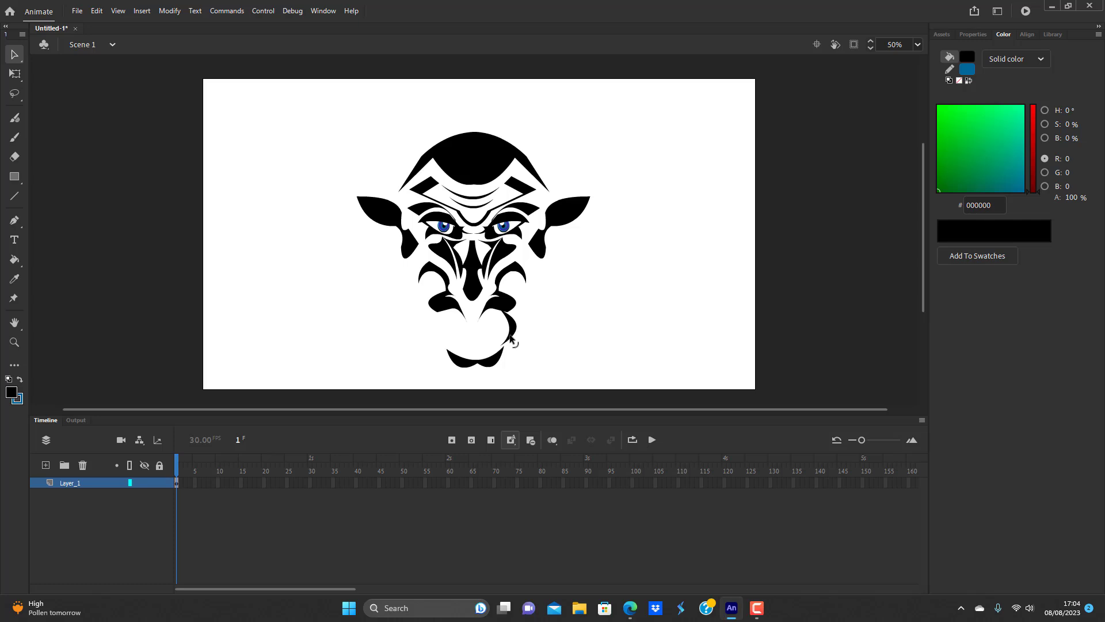
{"action": "mouse_move", "coordinate": [509, 351]}
{"action": "left_mouse_down"}
{"action": "mouse_move", "coordinate": [507, 369]}
{"action": "mouse_move", "coordinate": [542, 341]}
{"action": "mouse_move", "coordinate": [522, 302]}
{"action": "left_mouse_up"}
{"action": "left_click", "coordinate": [520, 339]}
{"action": "left_click", "coordinate": [545, 343]}
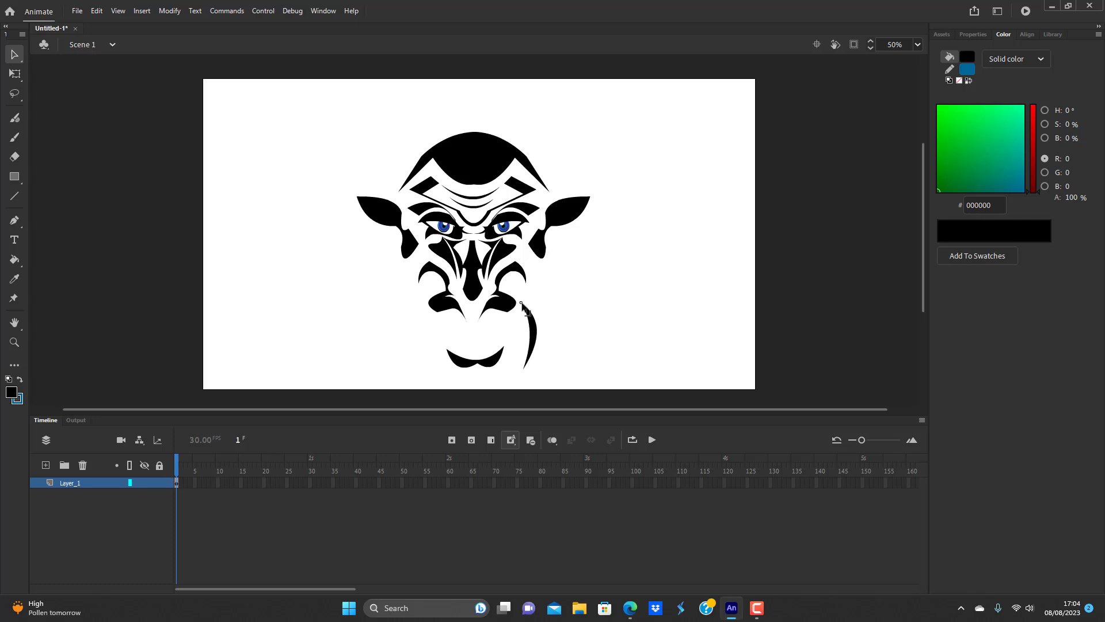
- Try placing the crescent between the right jaw piece and the chin piece, and undo the moves
{"action": "mouse_move", "coordinate": [535, 333]}
{"action": "left_mouse_down"}
{"action": "mouse_move", "coordinate": [500, 337]}
{"action": "mouse_move", "coordinate": [524, 319]}
{"action": "left_mouse_up"}
{"action": "left_click", "coordinate": [538, 336]}
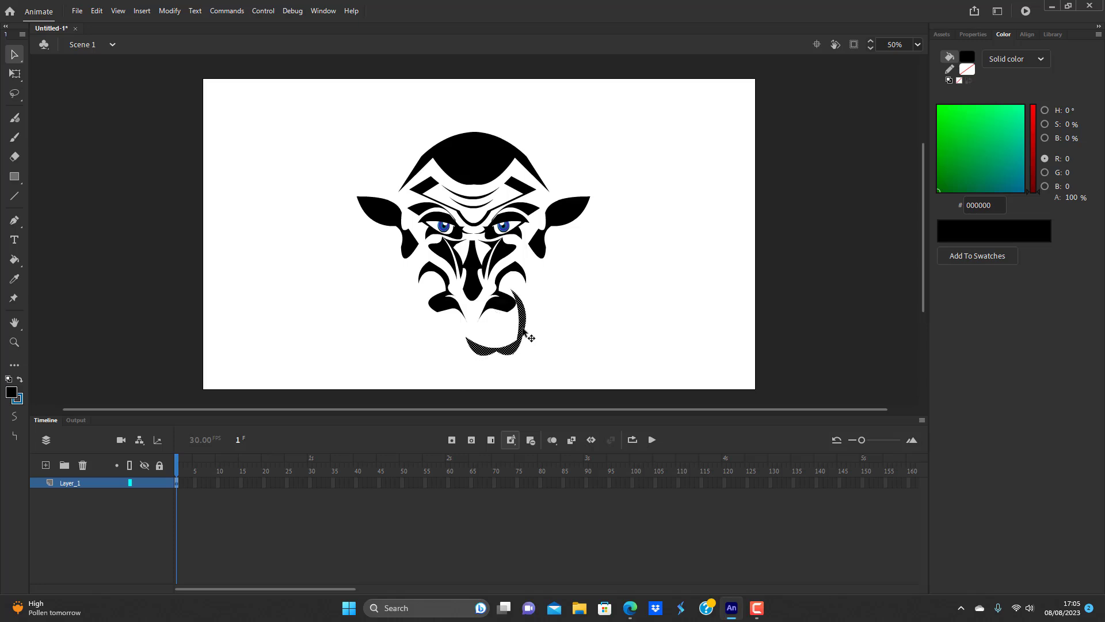
{"action": "key", "text": "ctrl+z"}
{"action": "key", "text": "z"}
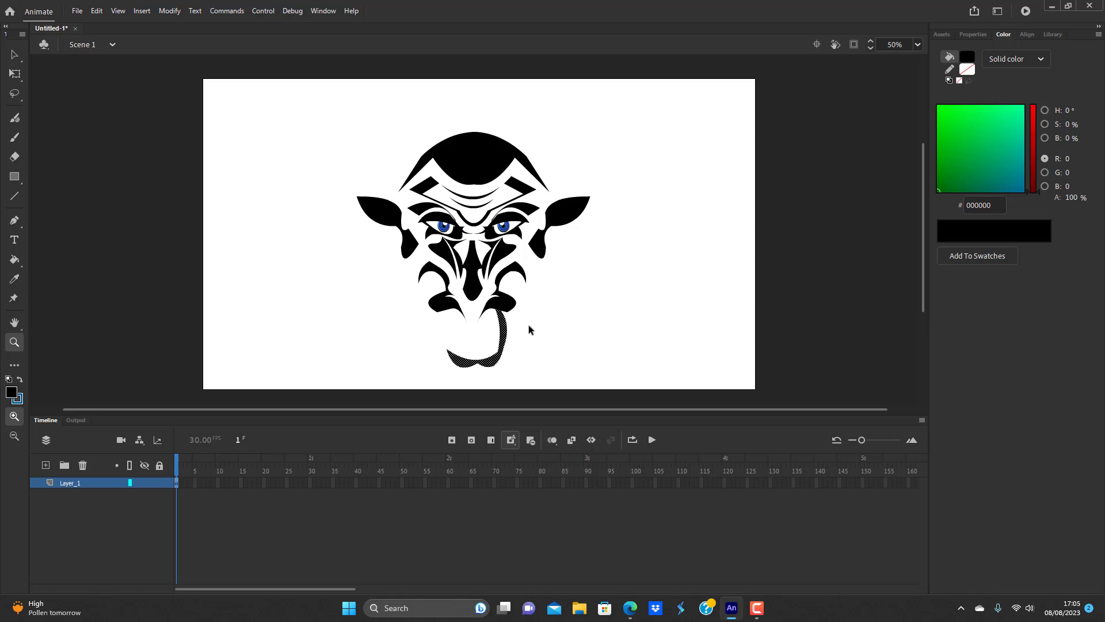
{"action": "left_click", "coordinate": [17, 55]}
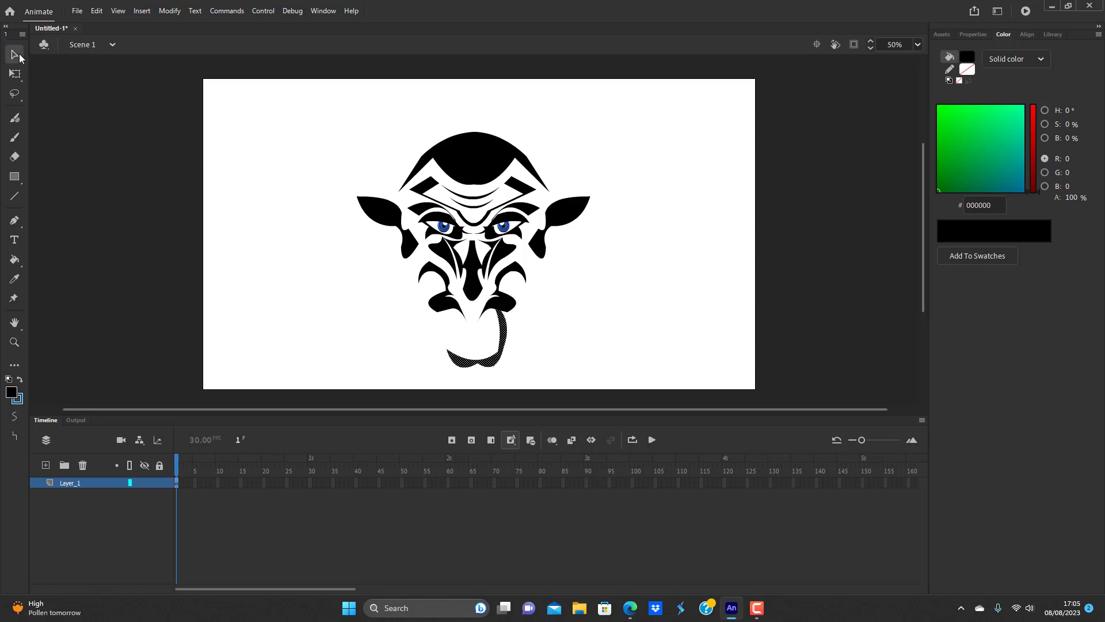
{"action": "key", "text": "ctrl+z"}
{"action": "key", "text": "ctrl+z"}
{"action": "key", "text": "ctrl+z"}
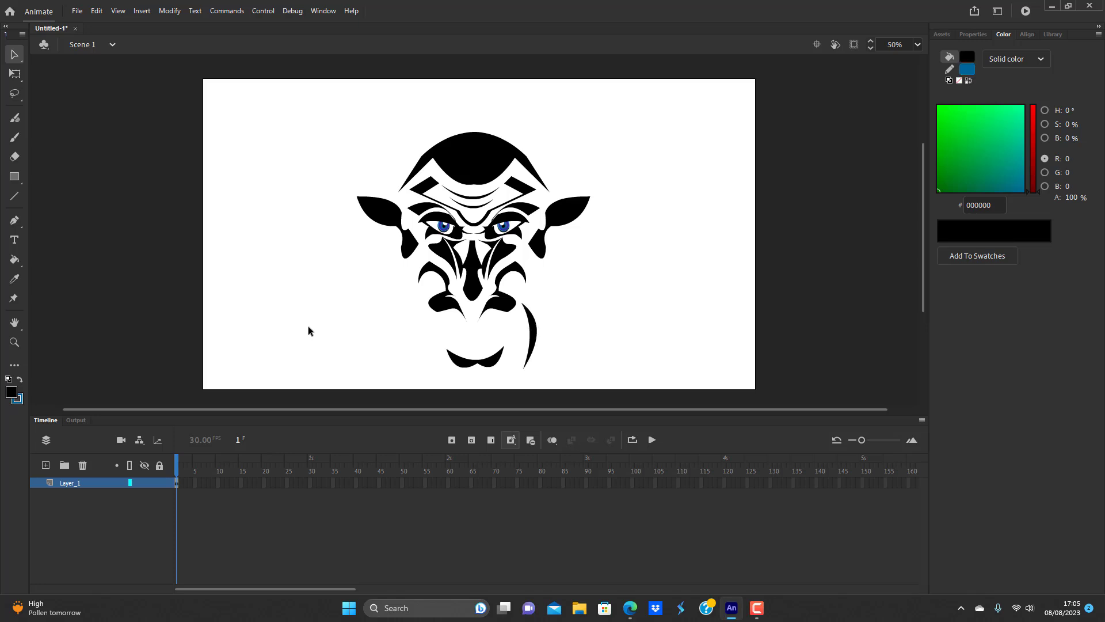
- Move the crescent to the empty area right of the face and convert it to a Movie Clip symbol
{"action": "left_click_drag", "start_coordinate": [555, 332], "coordinate": [694, 306]}
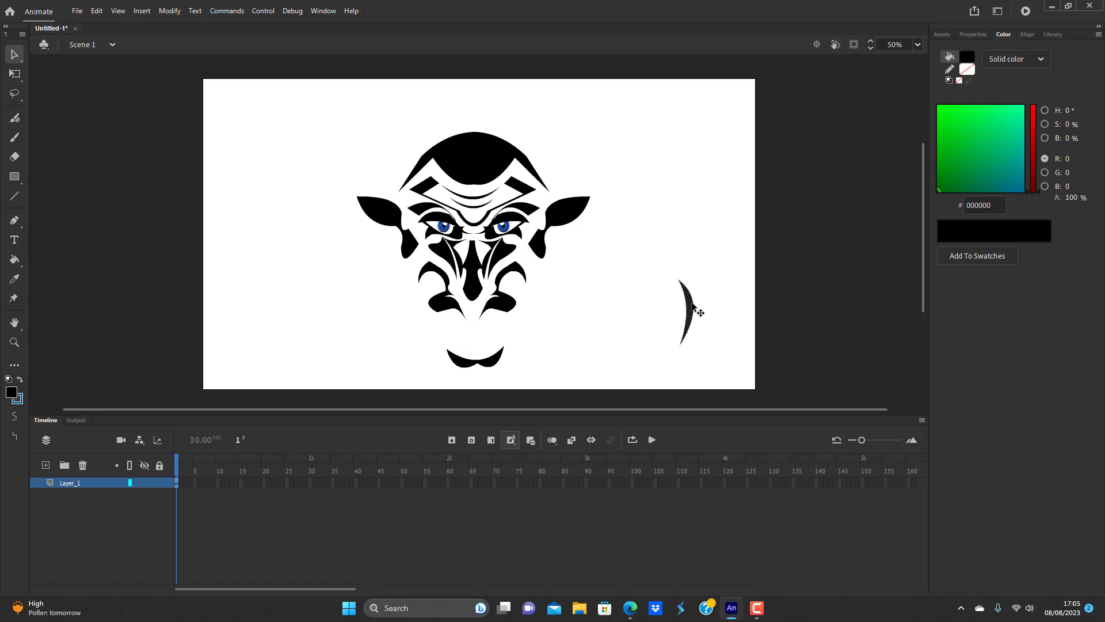
{"action": "key", "text": "F8"}
{"action": "key", "text": "BackSpace"}
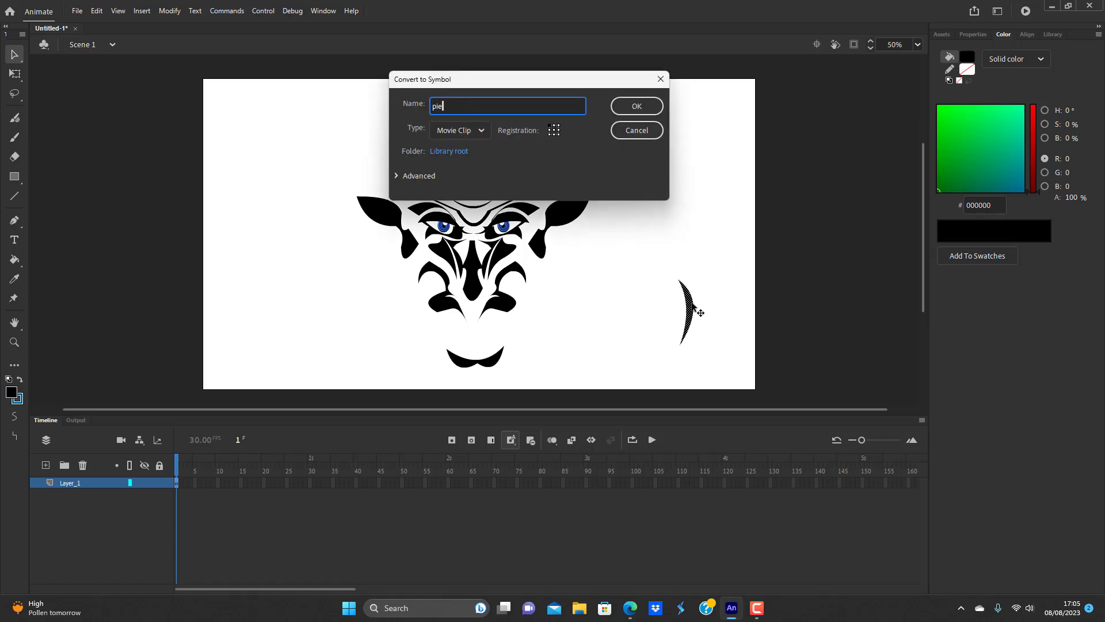
{"action": "key", "text": "Return"}
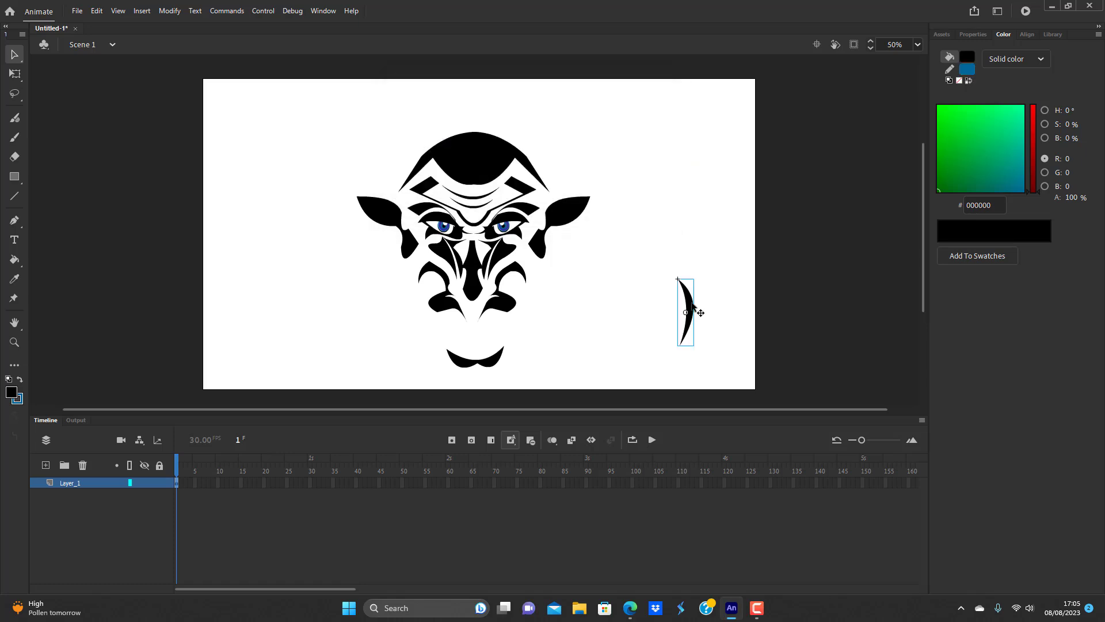
- Try transforming the crescent symbol and placing it beneath the left jaw piece
{"action": "key", "text": "q"}
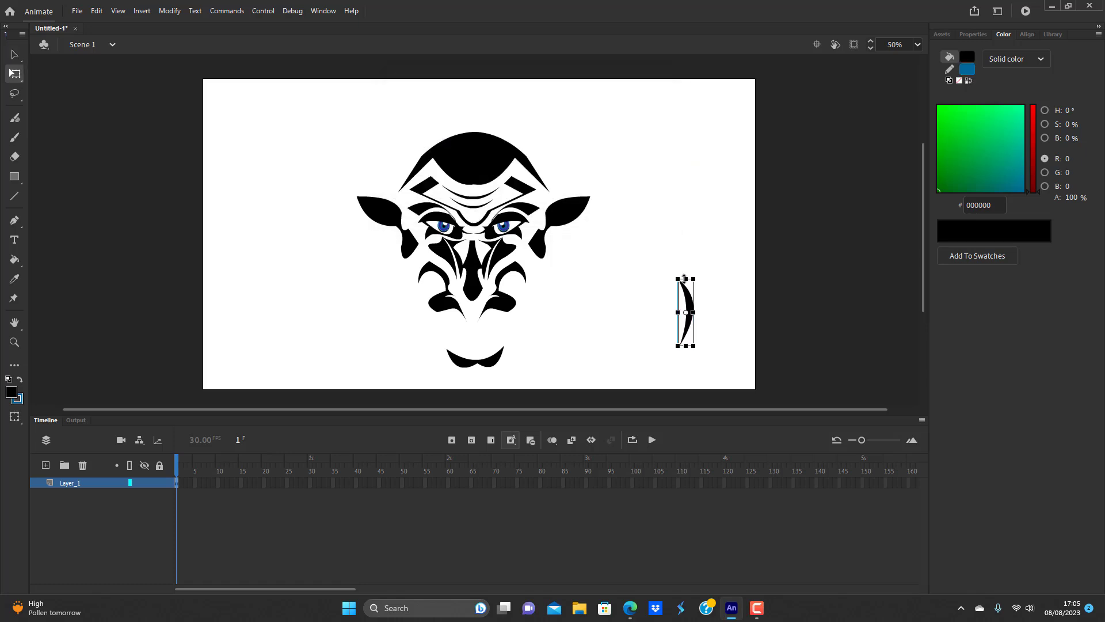
{"action": "left_click_drag", "start_coordinate": [684, 277], "coordinate": [445, 324]}
{"action": "left_click", "coordinate": [708, 311]}
{"action": "left_click", "coordinate": [697, 311]}
{"action": "left_click", "coordinate": [581, 342]}
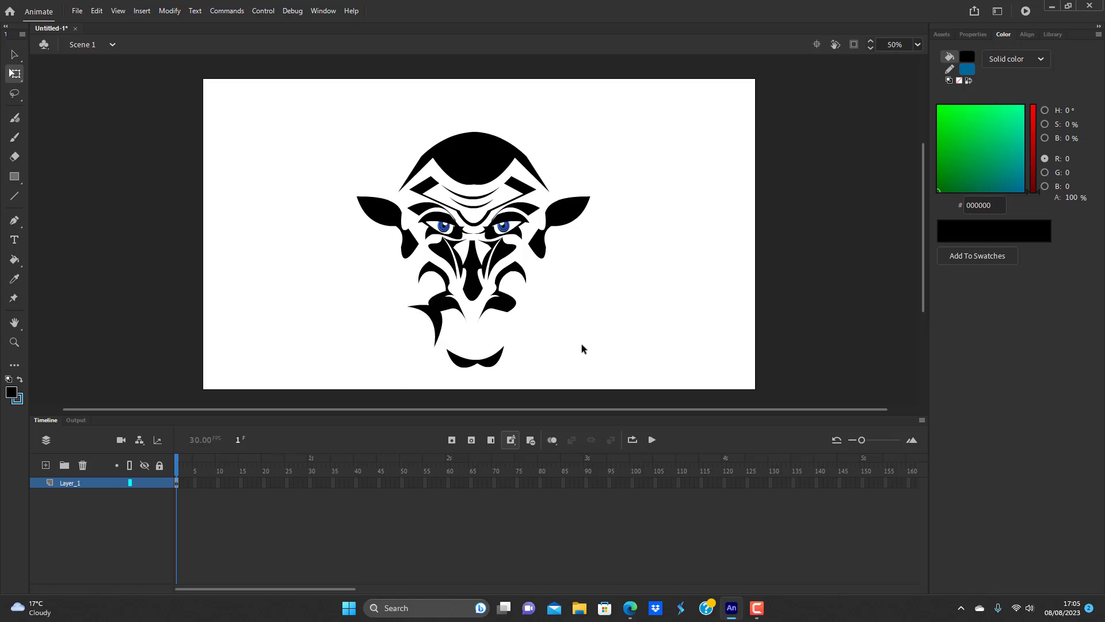
- Move the crescent away from the left jaw piece and delete it
{"action": "left_click", "coordinate": [437, 331]}
{"action": "left_click_drag", "start_coordinate": [437, 331], "coordinate": [601, 317]}
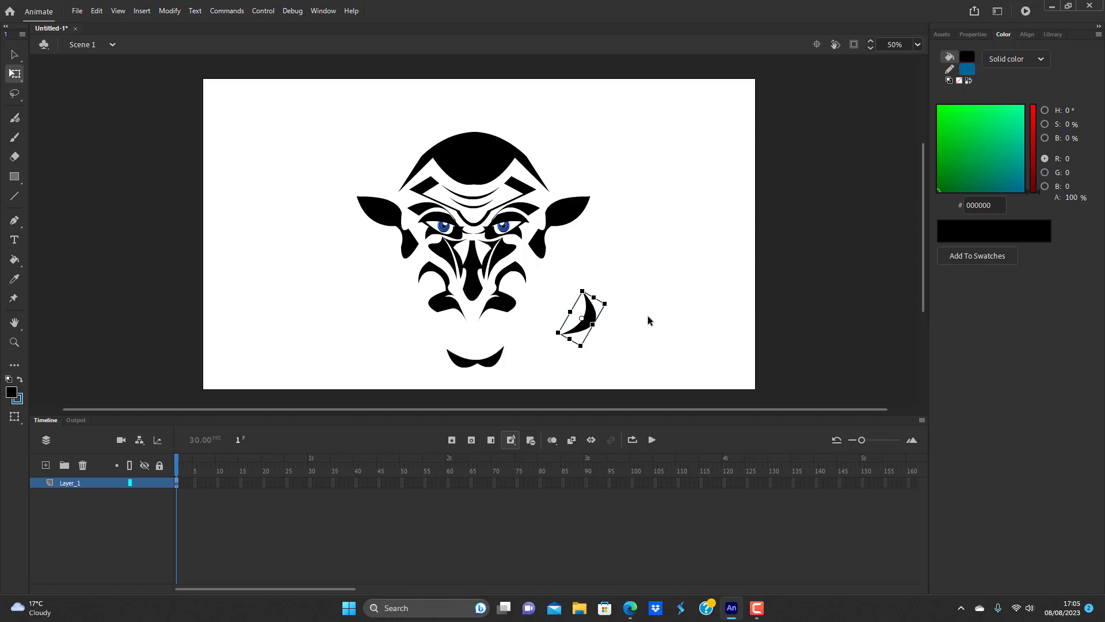
{"action": "key", "text": "Delete"}
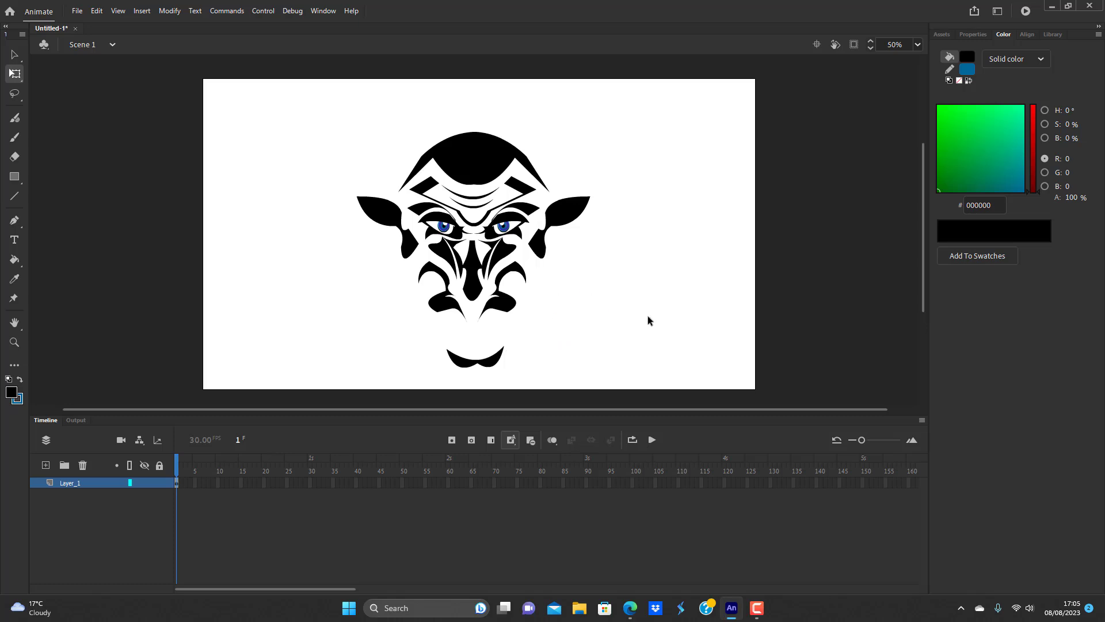
- Add a layer below Layer_1 and draw a black circle with a blue outline on it, between the jaw pieces and the chin piece
{"action": "left_click", "coordinate": [16, 175]}
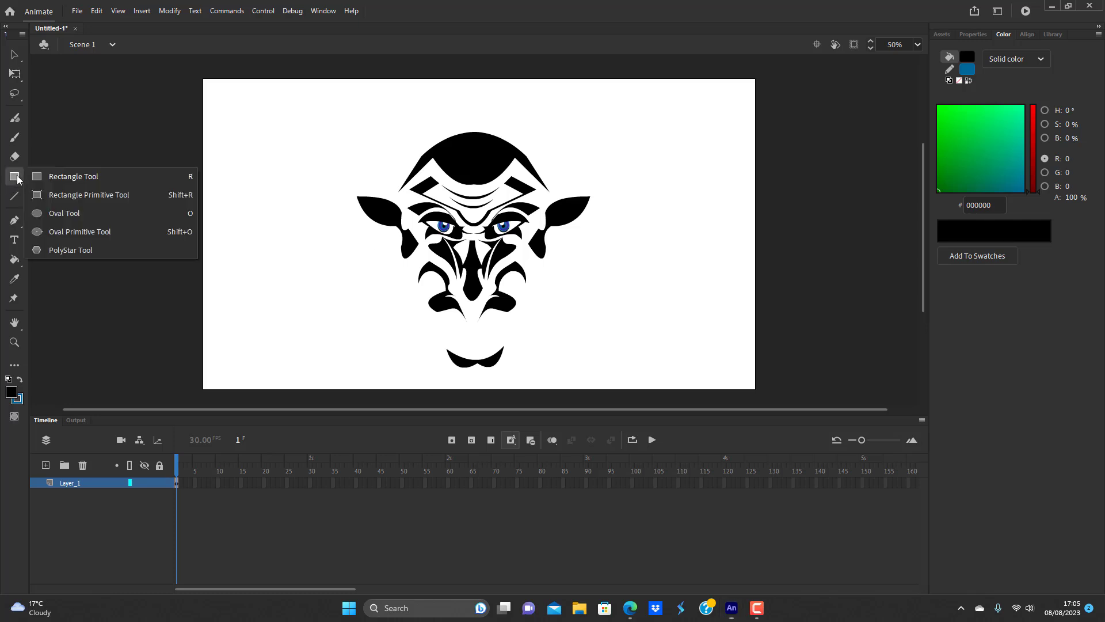
{"action": "left_click", "coordinate": [70, 214]}
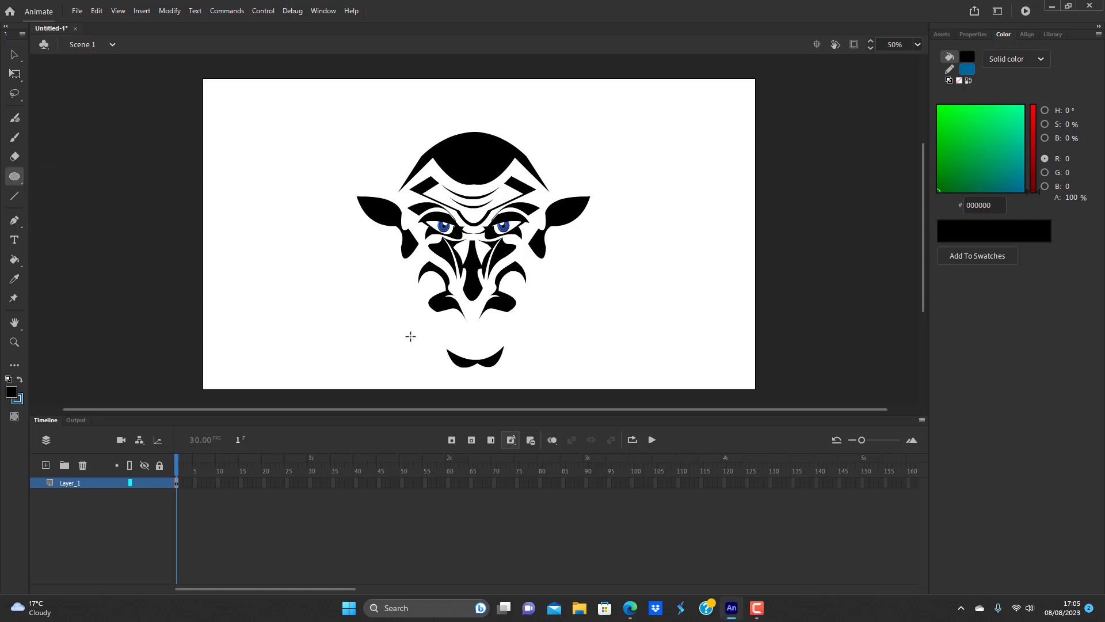
{"action": "left_click", "coordinate": [45, 466]}
{"action": "left_click_drag", "start_coordinate": [72, 487], "coordinate": [75, 498]}
{"action": "left_click_drag", "start_coordinate": [447, 302], "coordinate": [505, 359]}
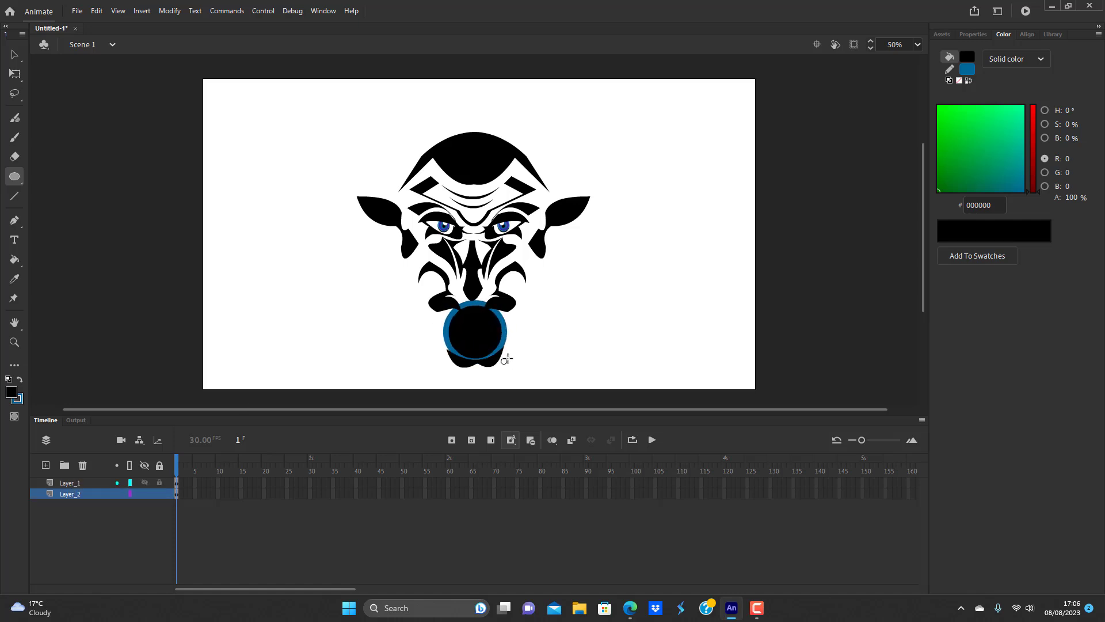
{"action": "left_click", "coordinate": [14, 57]}
{"action": "left_click", "coordinate": [457, 320]}
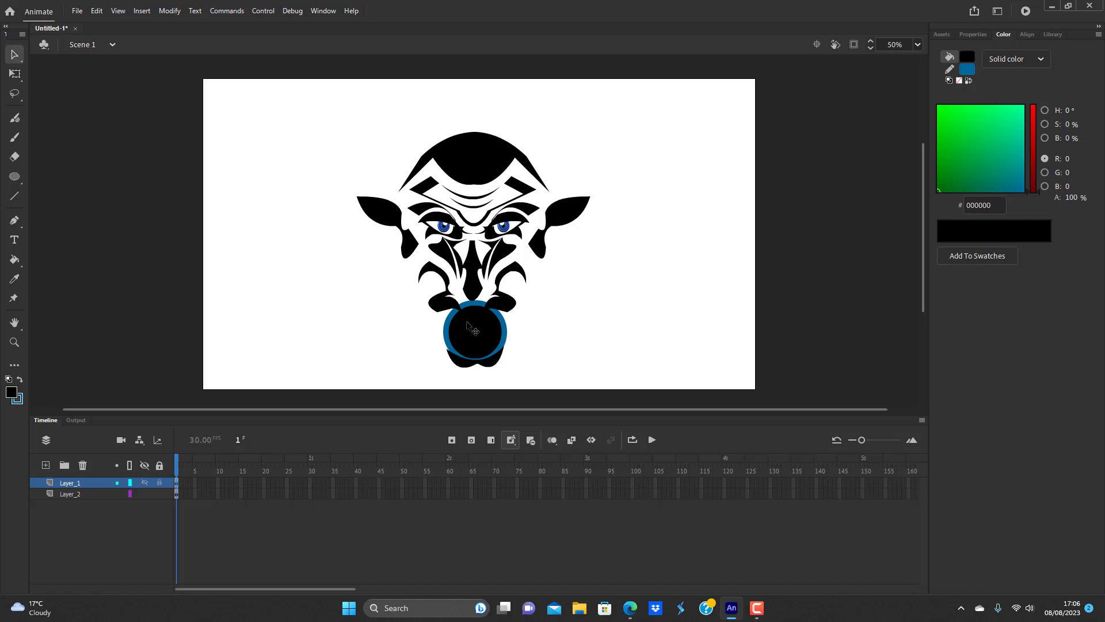
- Delete the circle's black fill and the upper arc of its blue outline between the two jaw pieces
{"action": "left_click", "coordinate": [536, 340]}
{"action": "left_click", "coordinate": [488, 336]}
{"action": "key", "text": "Delete"}
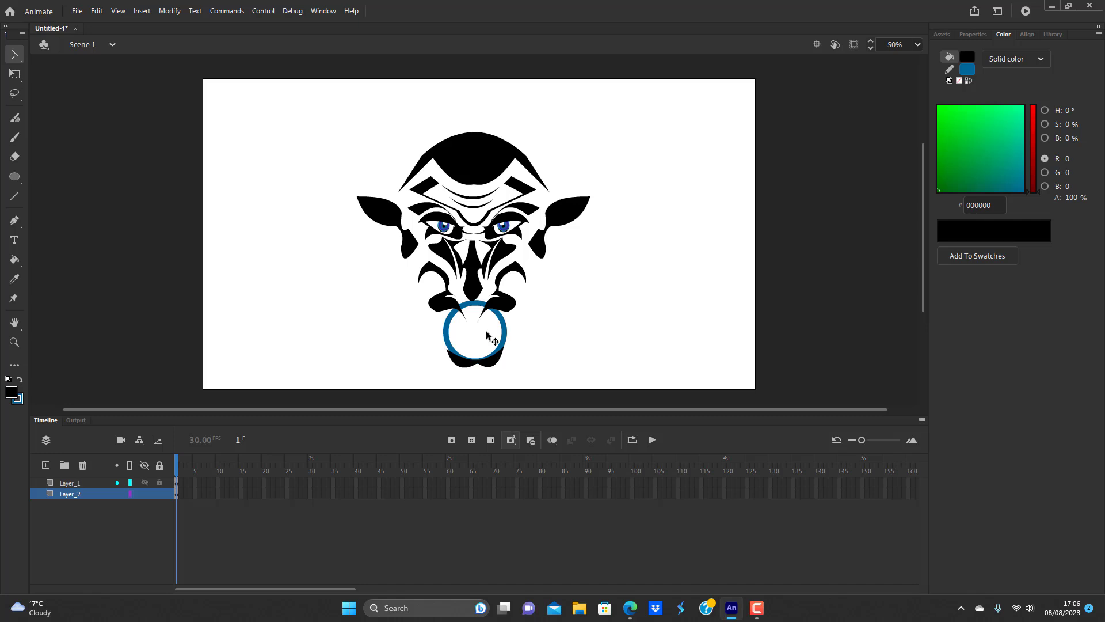
{"action": "left_click", "coordinate": [506, 323]}
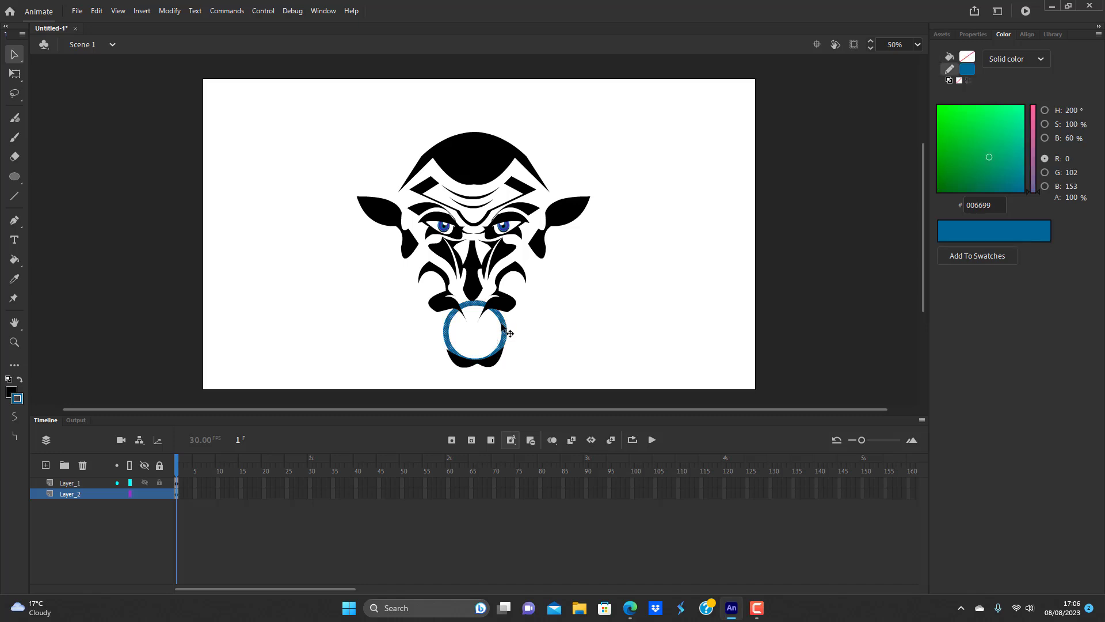
{"action": "left_click", "coordinate": [535, 326]}
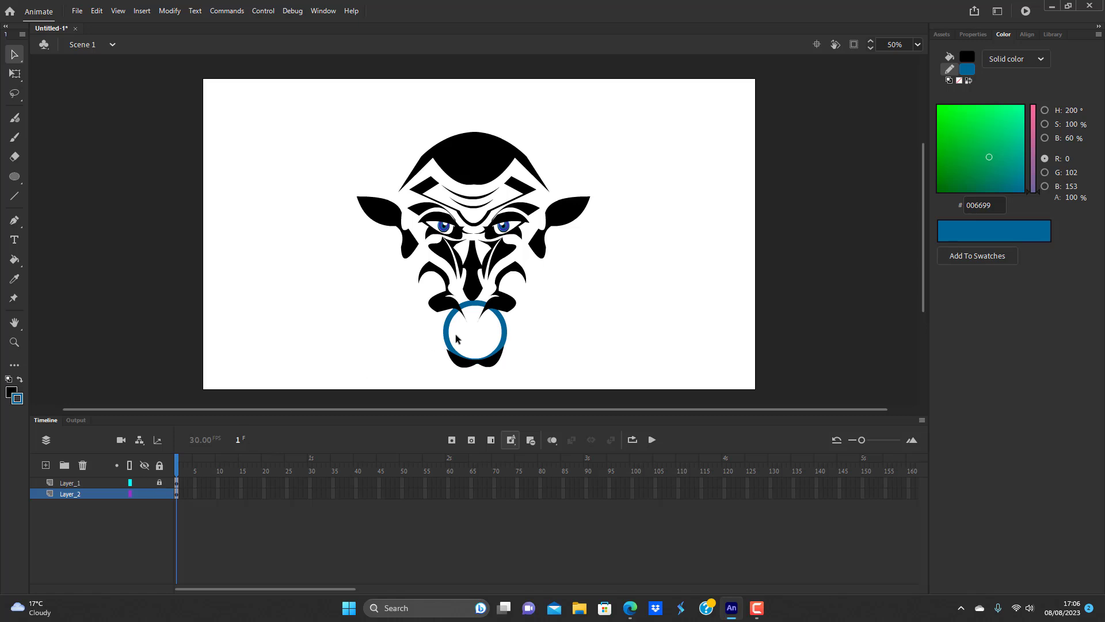
{"action": "left_click_drag", "start_coordinate": [456, 335], "coordinate": [491, 294]}
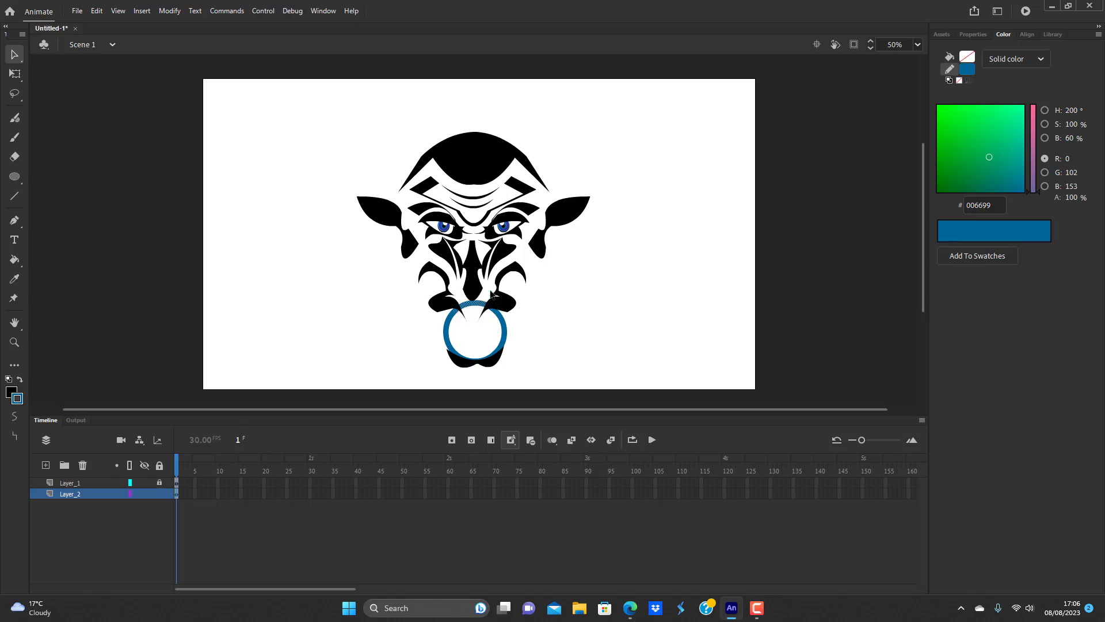
{"action": "key", "text": "Delete"}
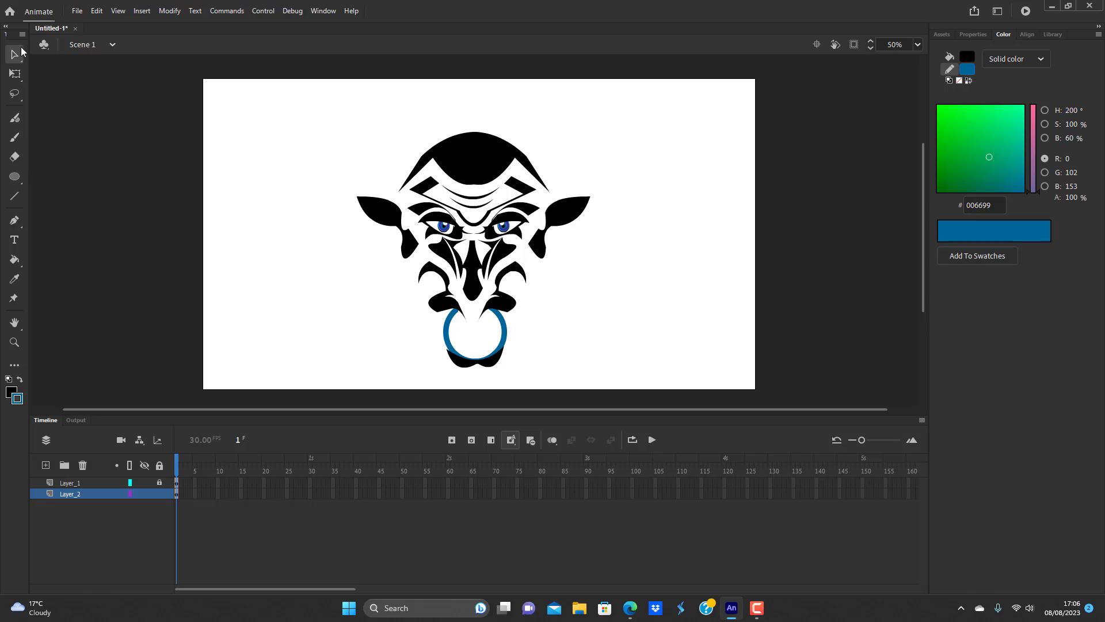
- Recolor the remaining circle outline around the mouth area to black
{"action": "left_click", "coordinate": [506, 328]}
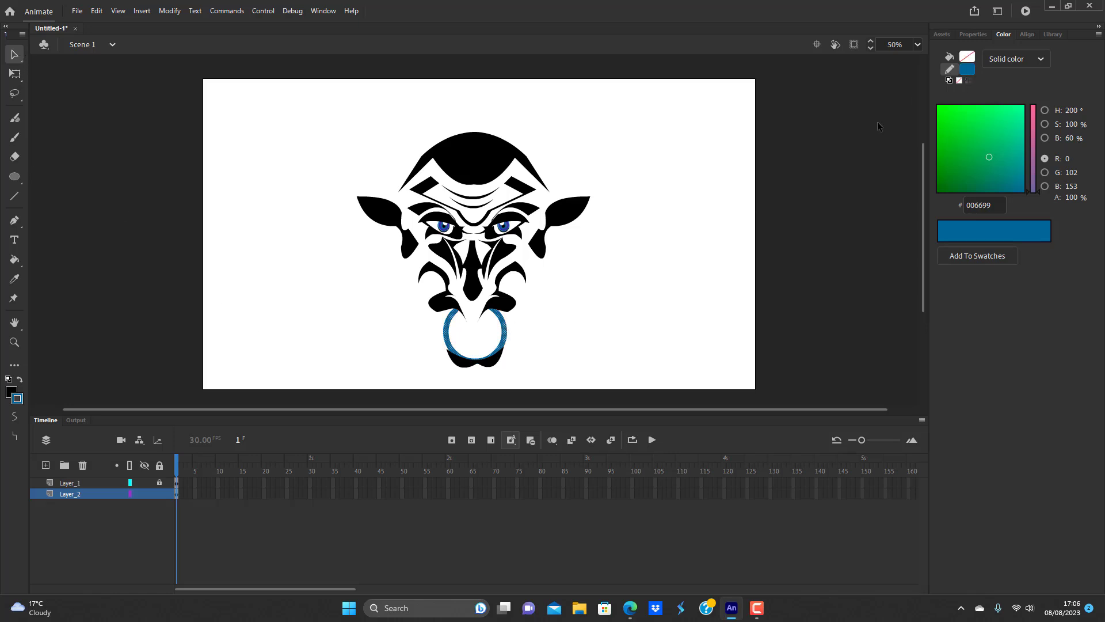
{"action": "left_click", "coordinate": [968, 72]}
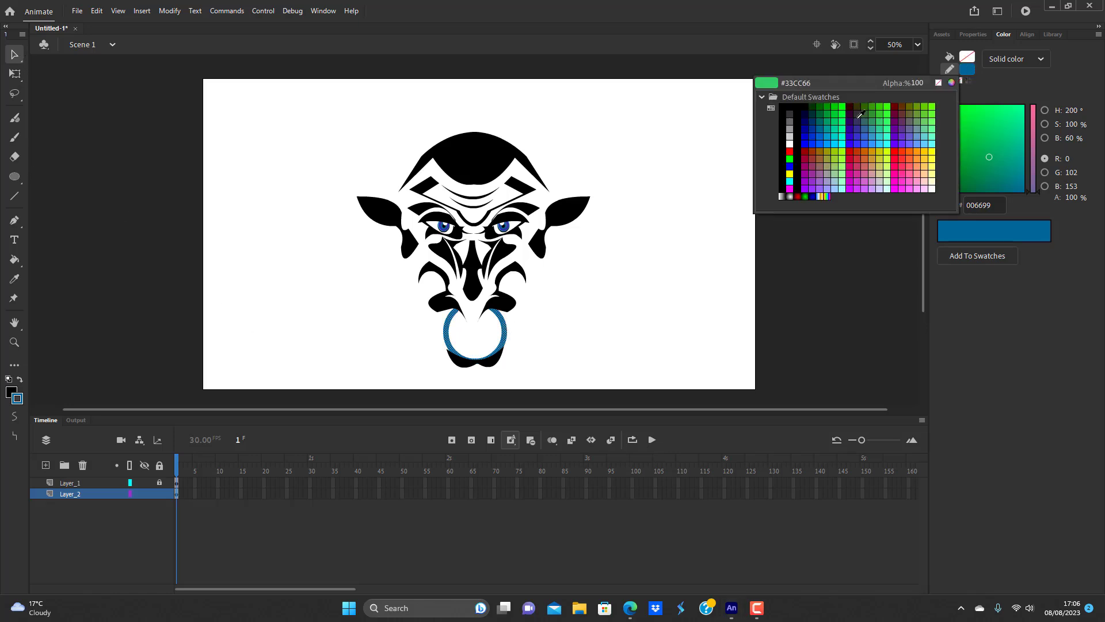
{"action": "left_click", "coordinate": [790, 103]}
{"action": "left_click", "coordinate": [651, 313]}
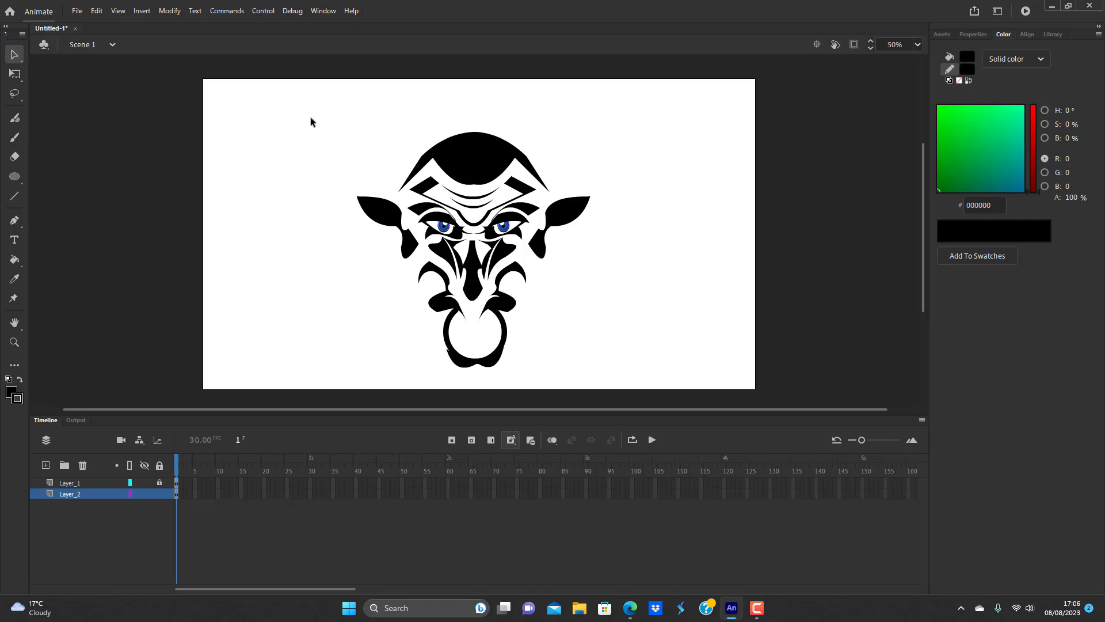
- Unlock Layer_1 and check the artwork on both layers by selecting everything, clearing the selection again
{"action": "right_click", "coordinate": [323, 105]}
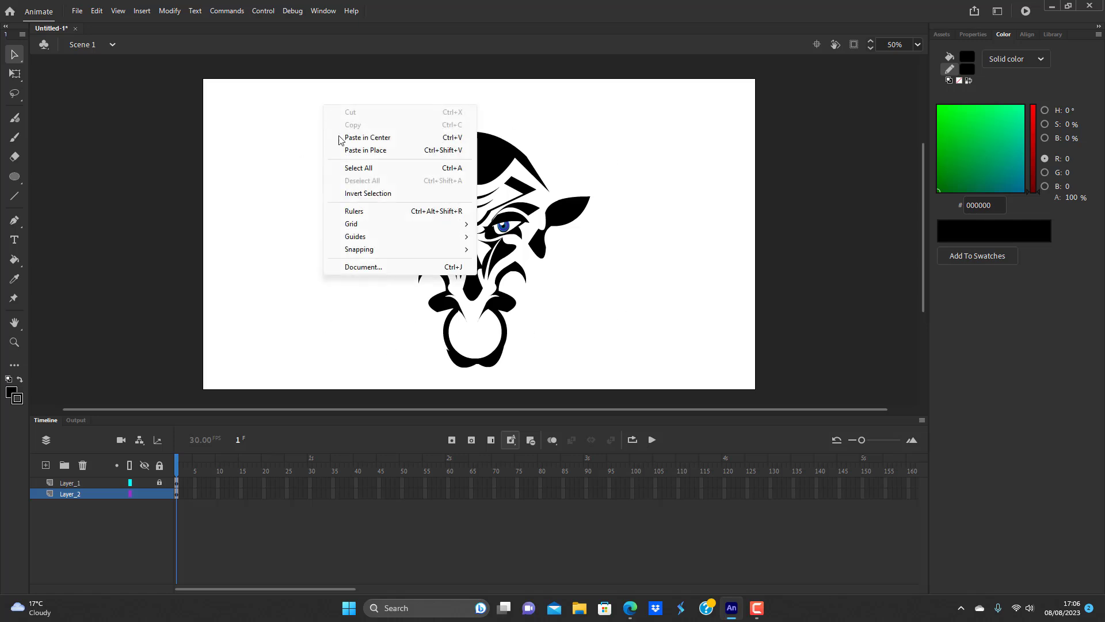
{"action": "left_click", "coordinate": [371, 168]}
{"action": "left_click", "coordinate": [626, 314]}
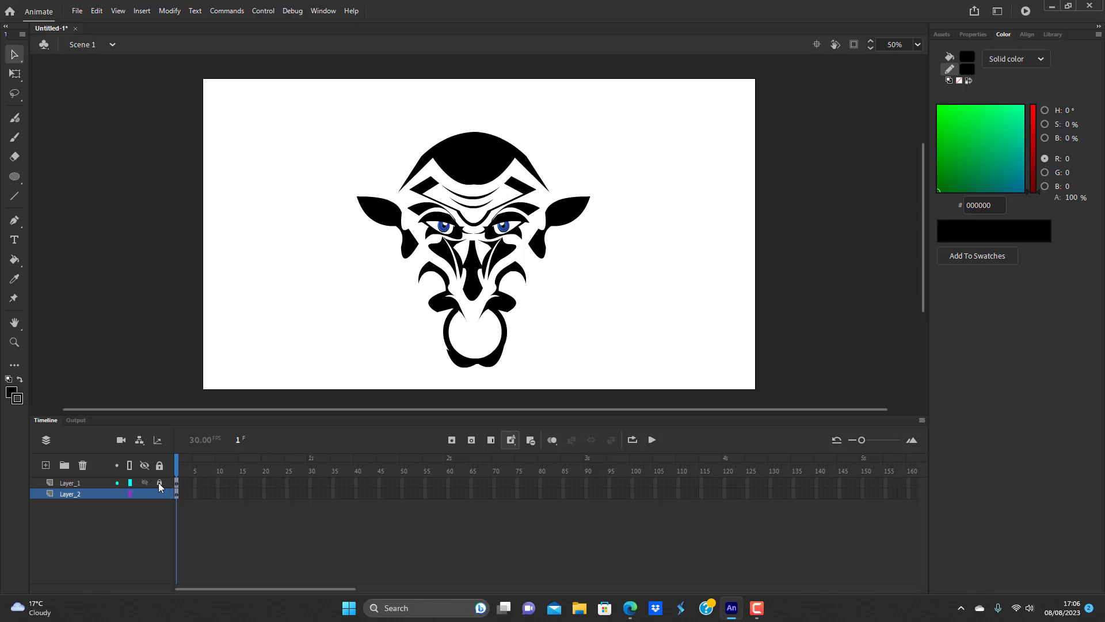
{"action": "right_click", "coordinate": [283, 254]}
{"action": "left_click", "coordinate": [332, 315]}
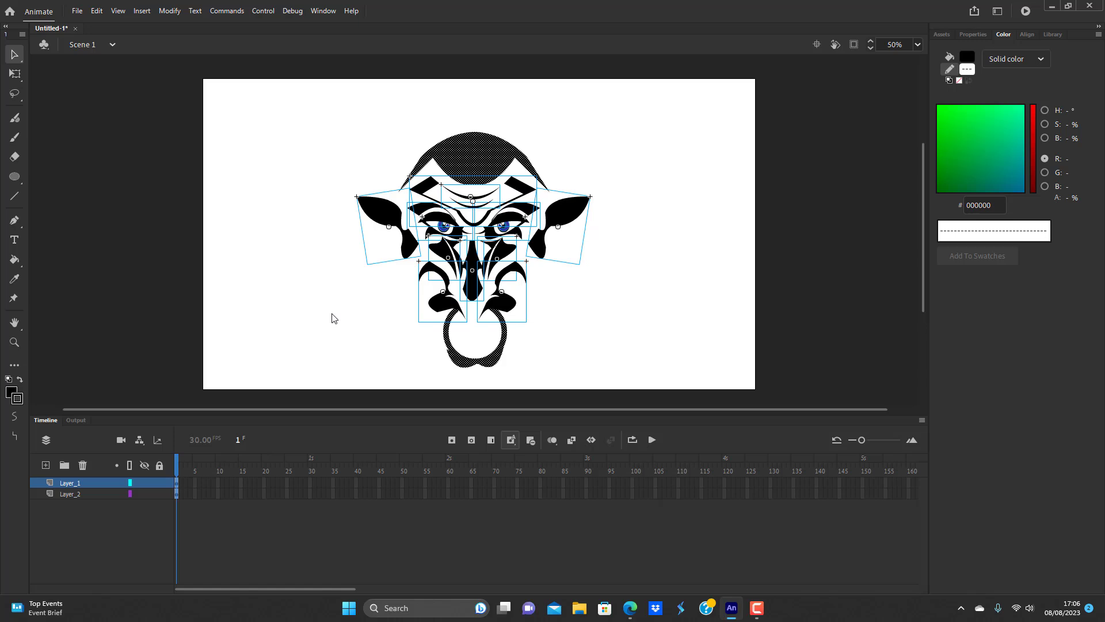
{"action": "left_click", "coordinate": [332, 316]}
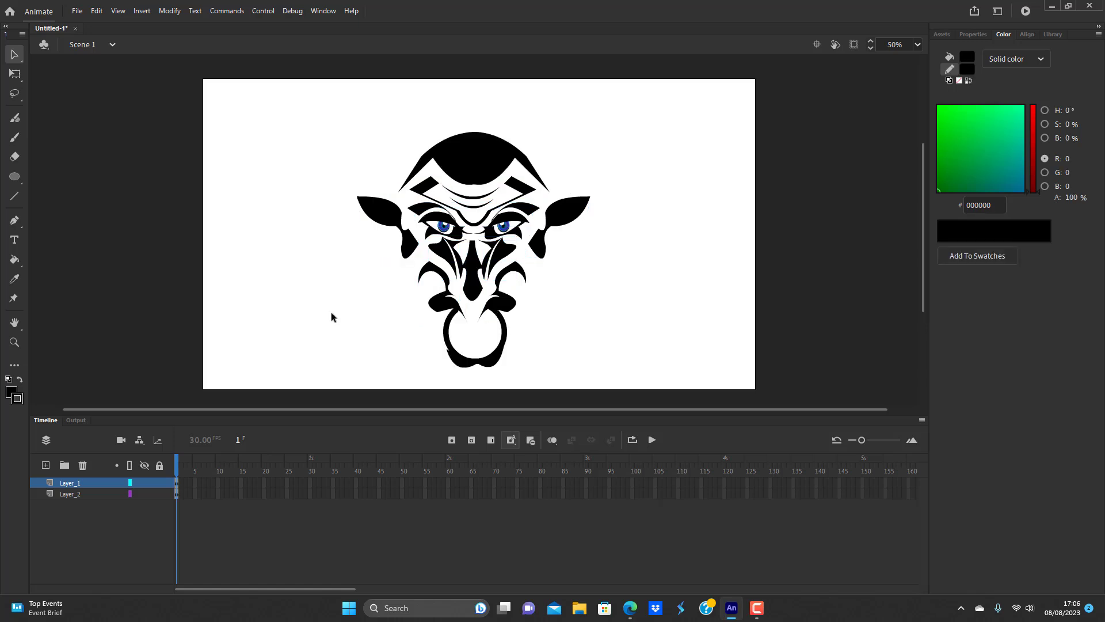
- Convert the black hairline shape on top of the head to a Movie Clip symbol named headpiece_top
{"action": "left_click", "coordinate": [488, 159]}
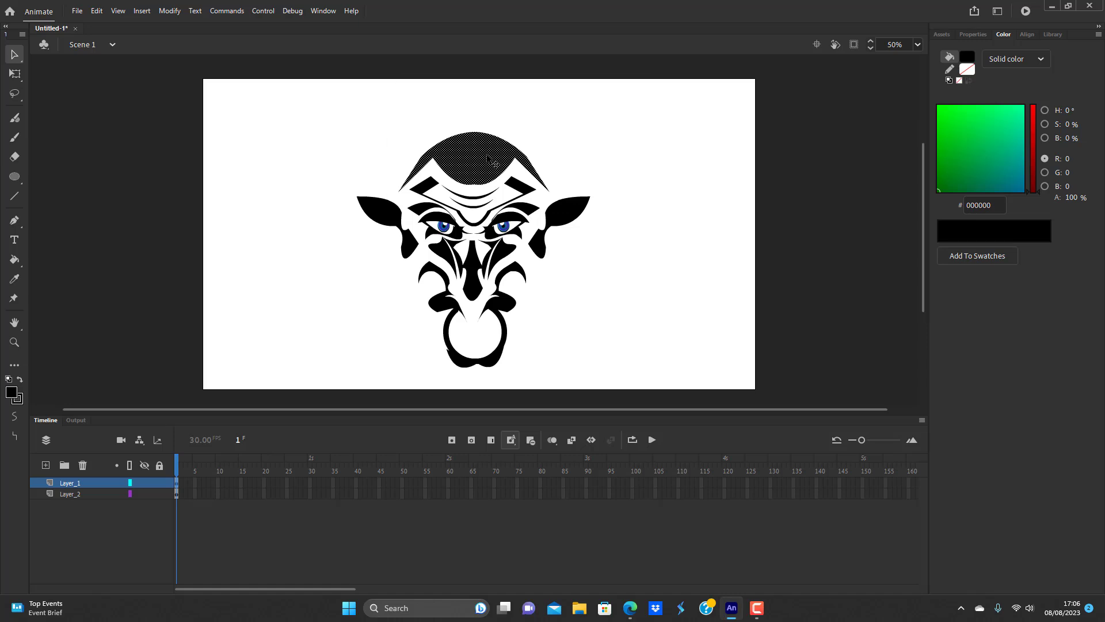
{"action": "key", "text": "F8"}
{"action": "type", "text": "headp"}
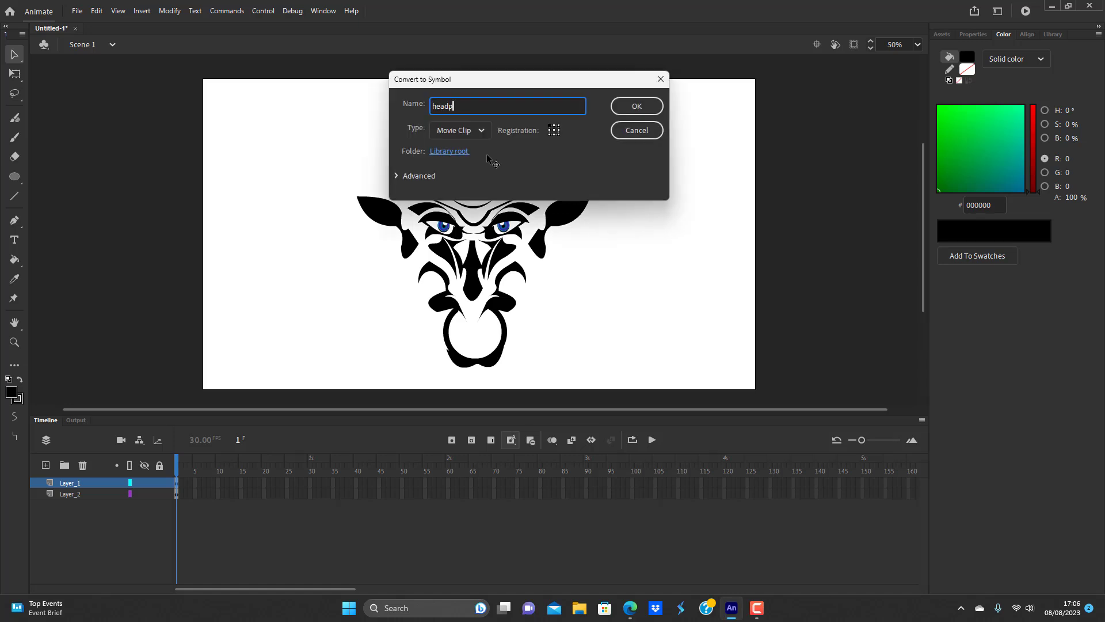
{"action": "type", "text": "iece_tiop"}
{"action": "key", "text": "BackSpace"}
{"action": "key", "text": "BackSpace"}
{"action": "key", "text": "BackSpace"}
{"action": "type", "text": "op"}
{"action": "key", "text": "Return"}
- Convert the open ring around the mouth to a Movie Clip symbol named mouth line
{"action": "left_click", "coordinate": [508, 334]}
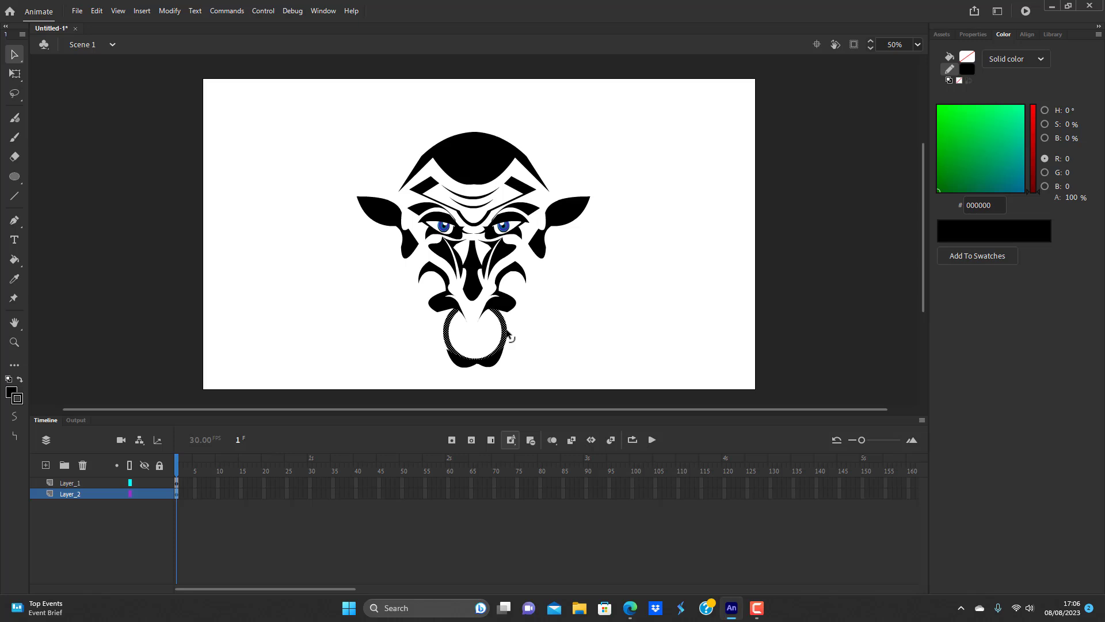
{"action": "key", "text": "F8"}
{"action": "type", "text": "mlou"}
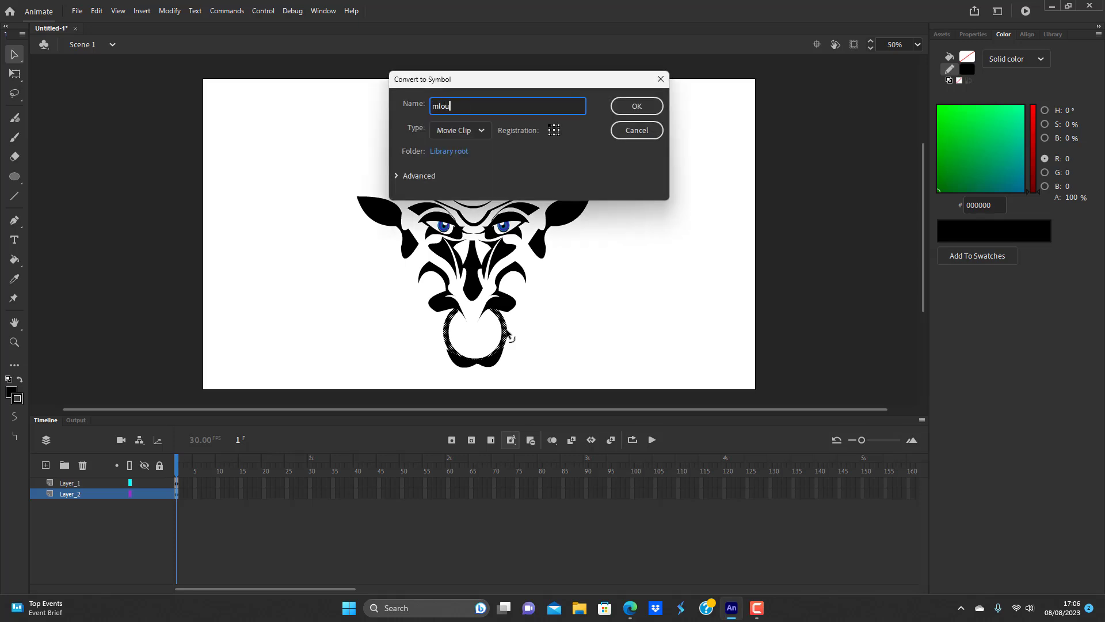
{"action": "key", "text": "BackSpace"}
{"action": "key", "text": "BackSpace"}
{"action": "key", "text": "BackSpace"}
{"action": "type", "text": "outh linbe"}
{"action": "key", "text": "BackSpace"}
{"action": "key", "text": "BackSpace"}
{"action": "key", "text": "BackSpace"}
{"action": "type", "text": "ne"}
{"action": "left_click", "coordinate": [621, 107]}
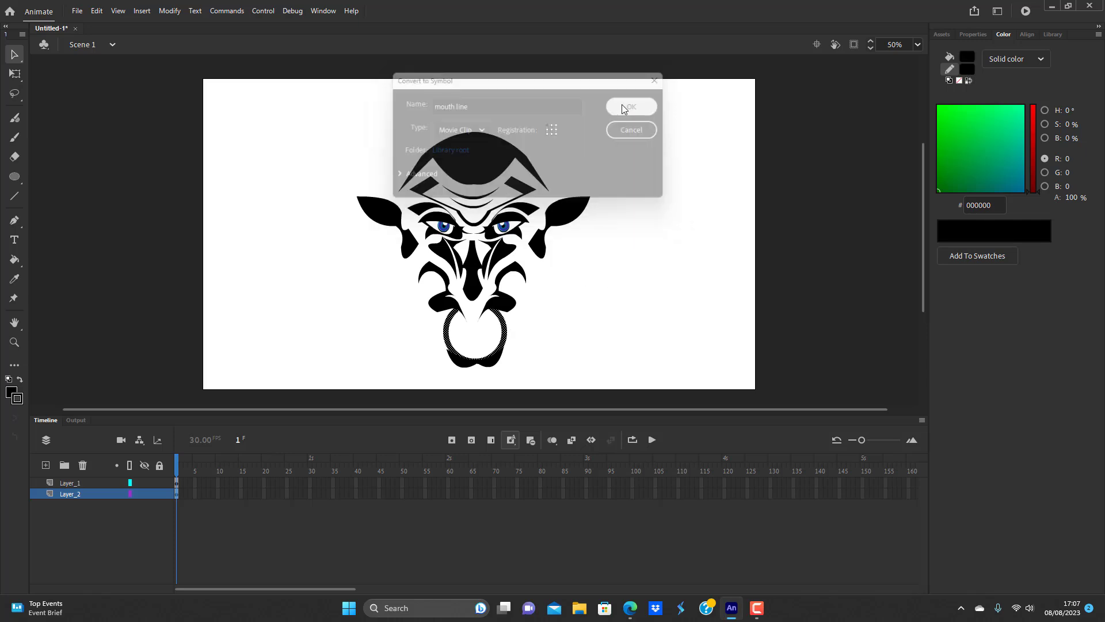
- Convert the black chin piece to a Movie Clip symbol named chin
{"action": "left_click", "coordinate": [491, 365]}
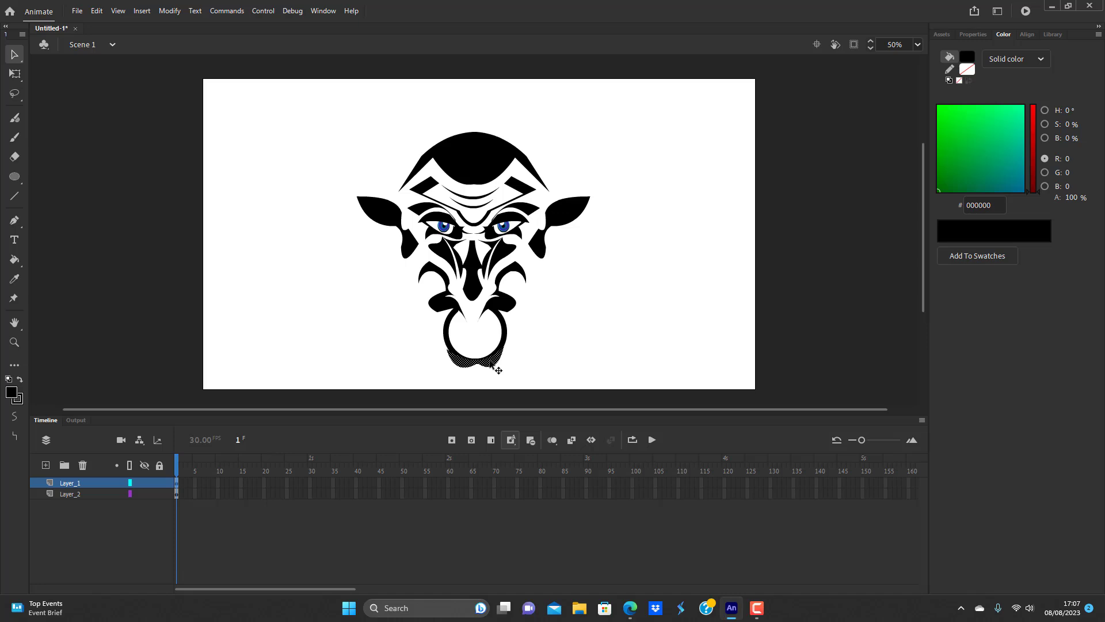
{"action": "key", "text": "F8"}
{"action": "key", "text": "BackSpace"}
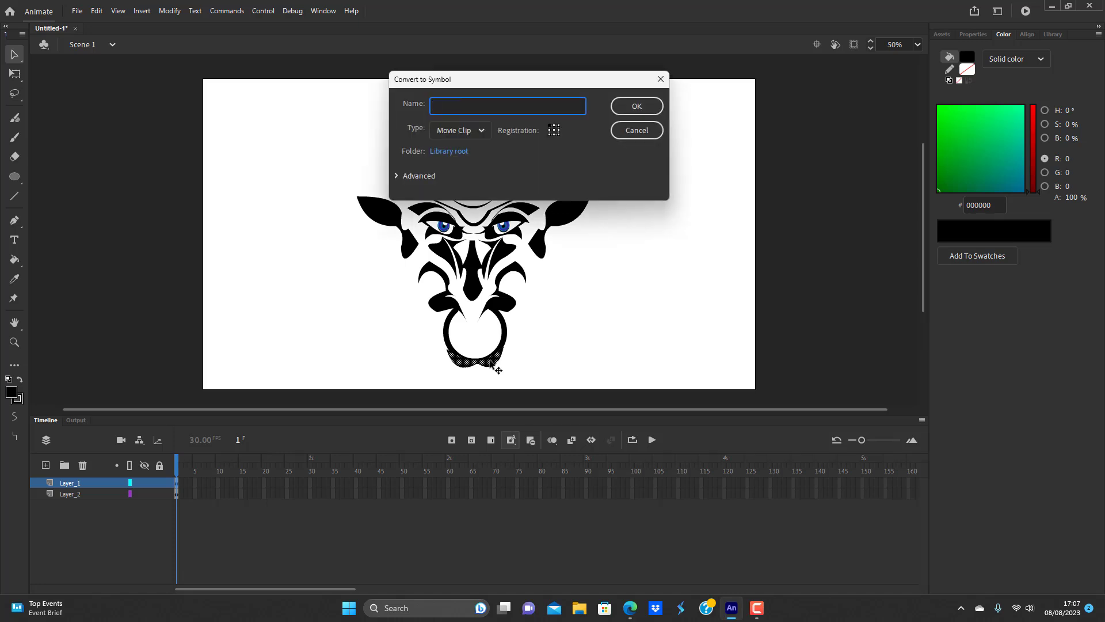
{"action": "type", "text": "chin"}
{"action": "key", "text": "Return"}
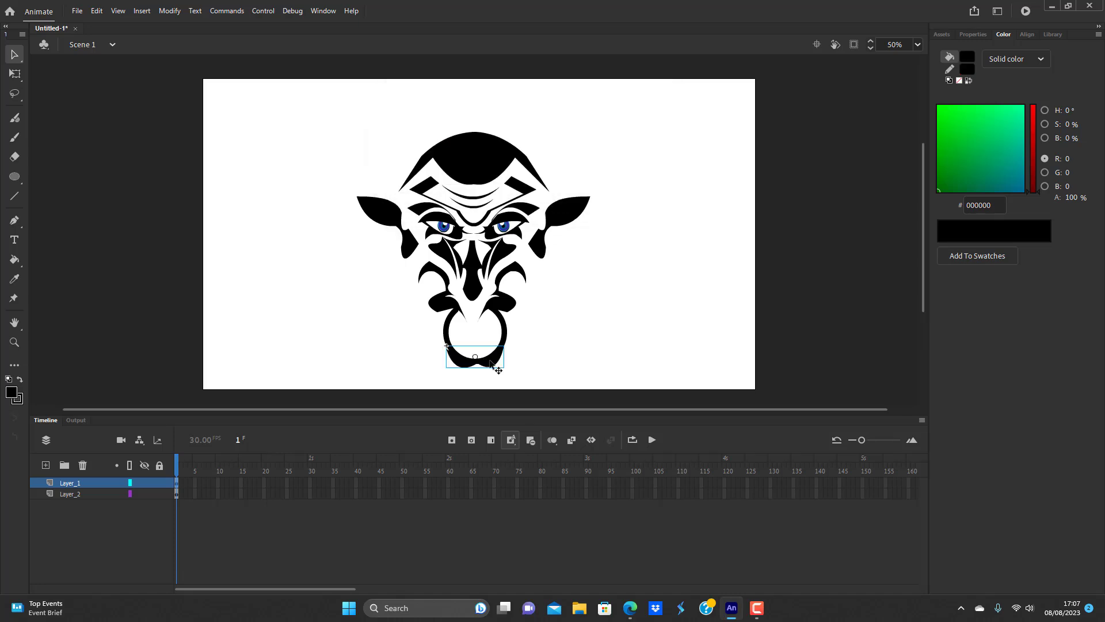
{"action": "left_click", "coordinate": [552, 335]}
- Select all the face artwork and convert it to one Movie Clip symbol named whole head outline
{"action": "right_click", "coordinate": [325, 295]}
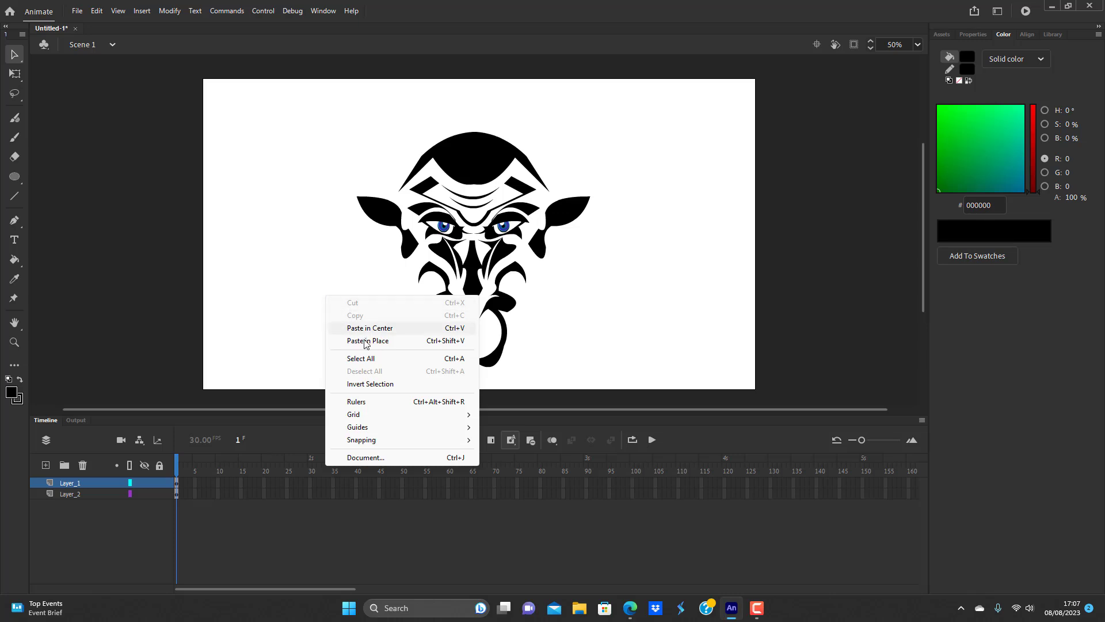
{"action": "left_click", "coordinate": [361, 359]}
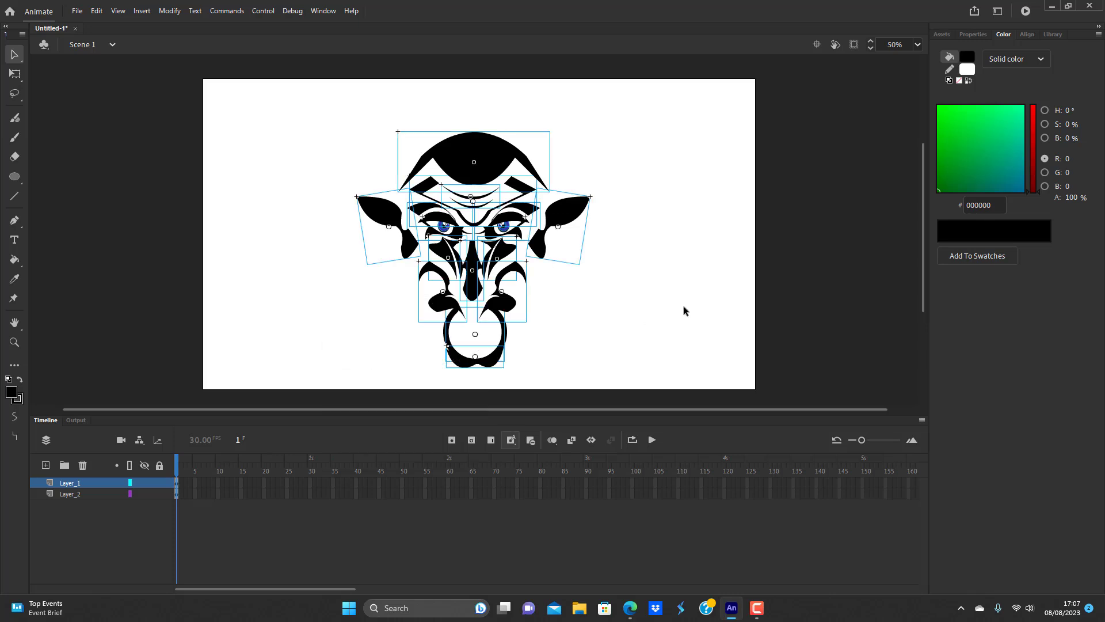
{"action": "key", "text": "F8"}
{"action": "type", "text": "w"}
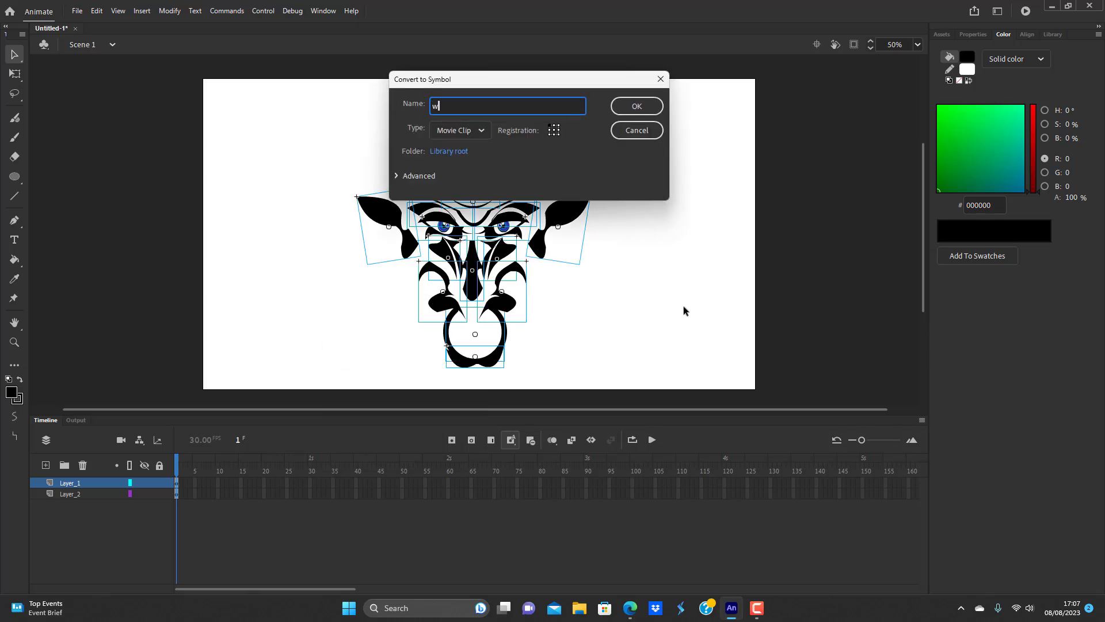
{"action": "type", "text": "hole head outline"}
{"action": "key", "text": "Return"}
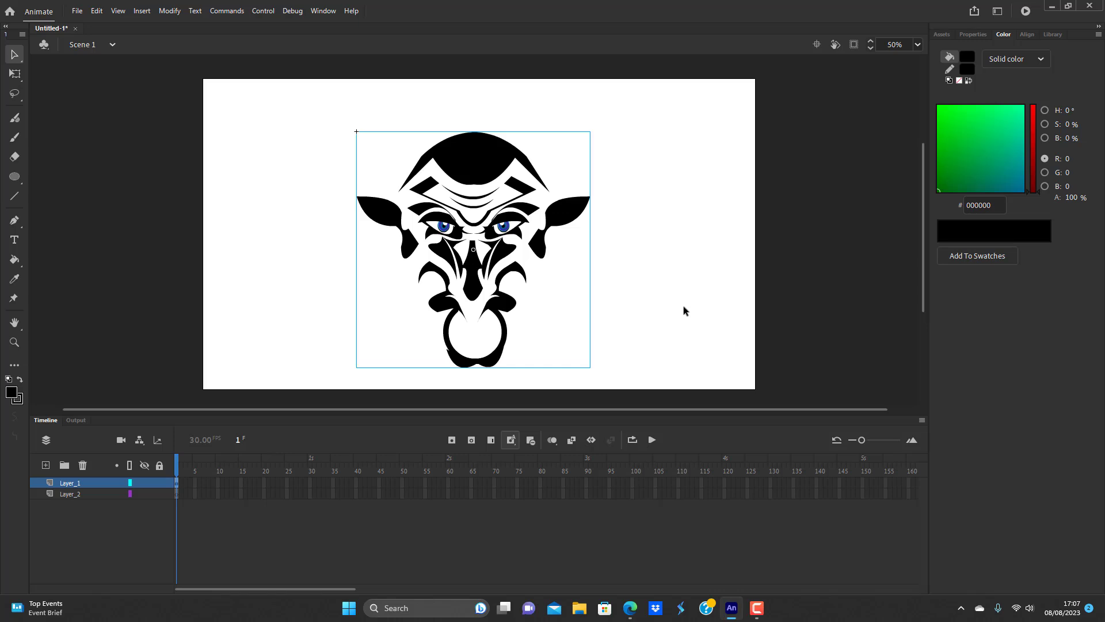
- Enlarge the whole head symbol proportionally until it nearly fills the stage height, and center it on the stage
{"action": "key", "text": "q"}
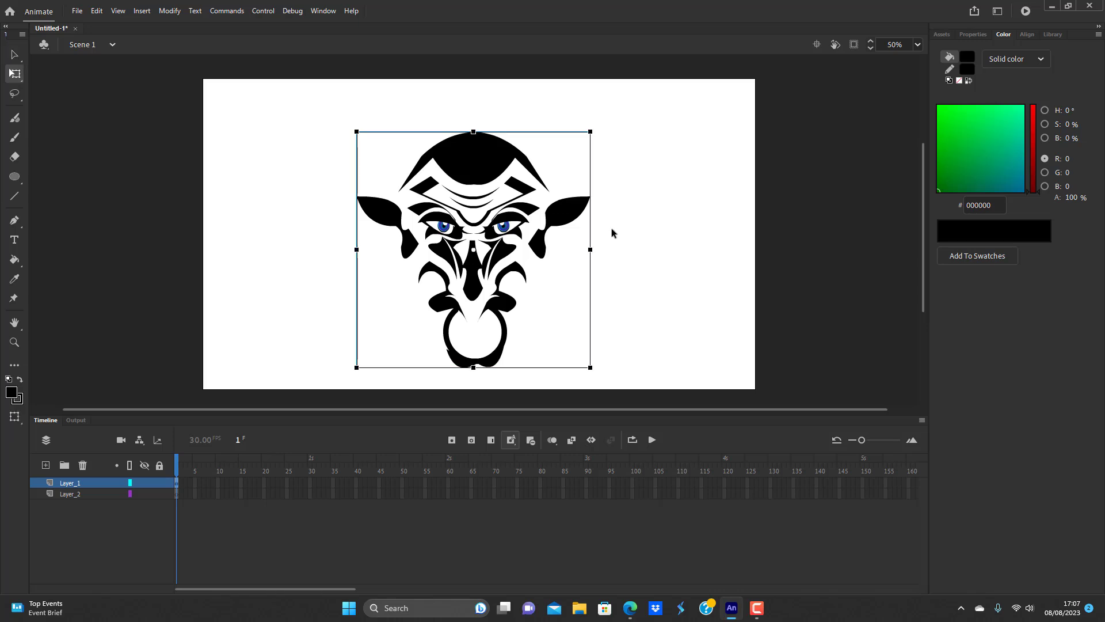
{"action": "left_click_drag", "start_coordinate": [588, 367], "coordinate": [648, 393]}
{"action": "left_click_drag", "start_coordinate": [532, 217], "coordinate": [532, 306]}
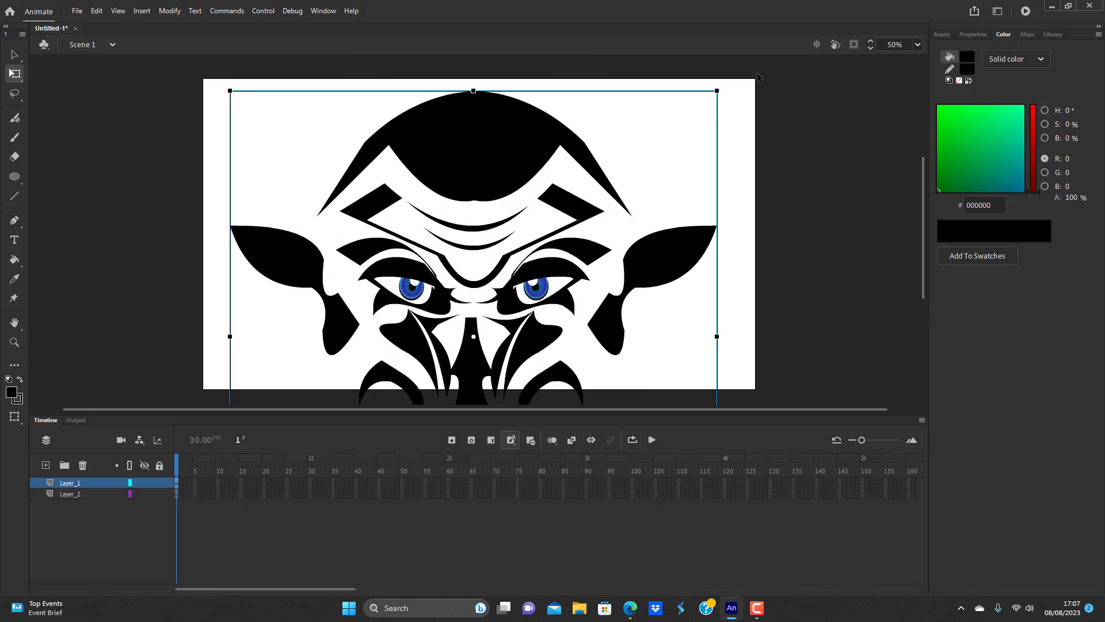
{"action": "left_click_drag", "start_coordinate": [704, 104], "coordinate": [582, 239]}
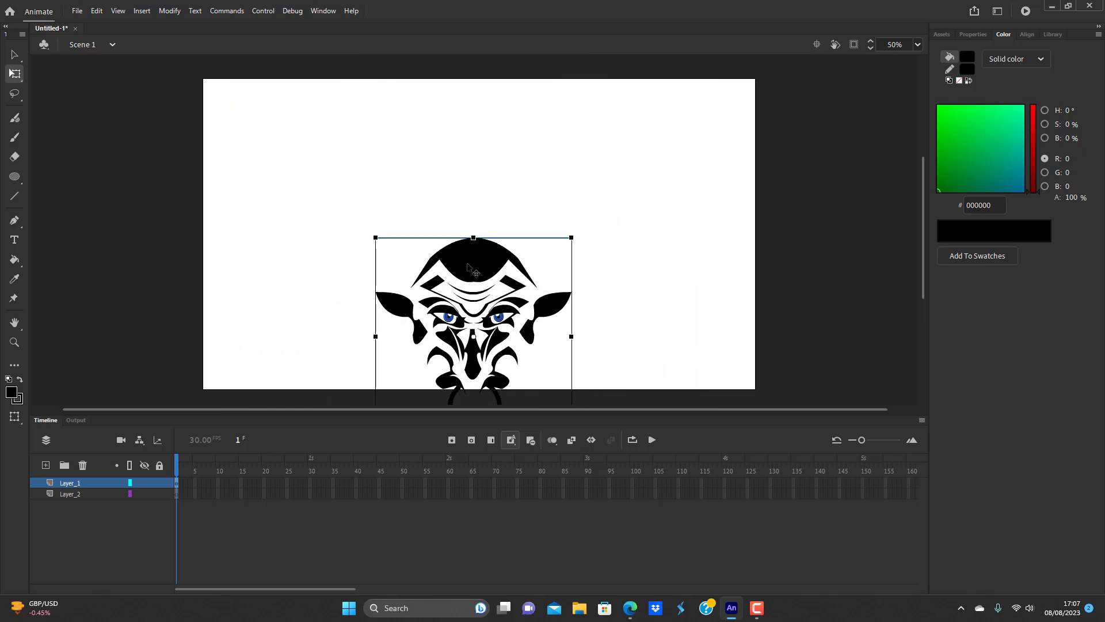
{"action": "left_click_drag", "start_coordinate": [567, 383], "coordinate": [545, 268]}
{"action": "left_click_drag", "start_coordinate": [554, 312], "coordinate": [605, 362]}
{"action": "left_click_drag", "start_coordinate": [464, 97], "coordinate": [483, 117]}
{"action": "left_click", "coordinate": [691, 223]}
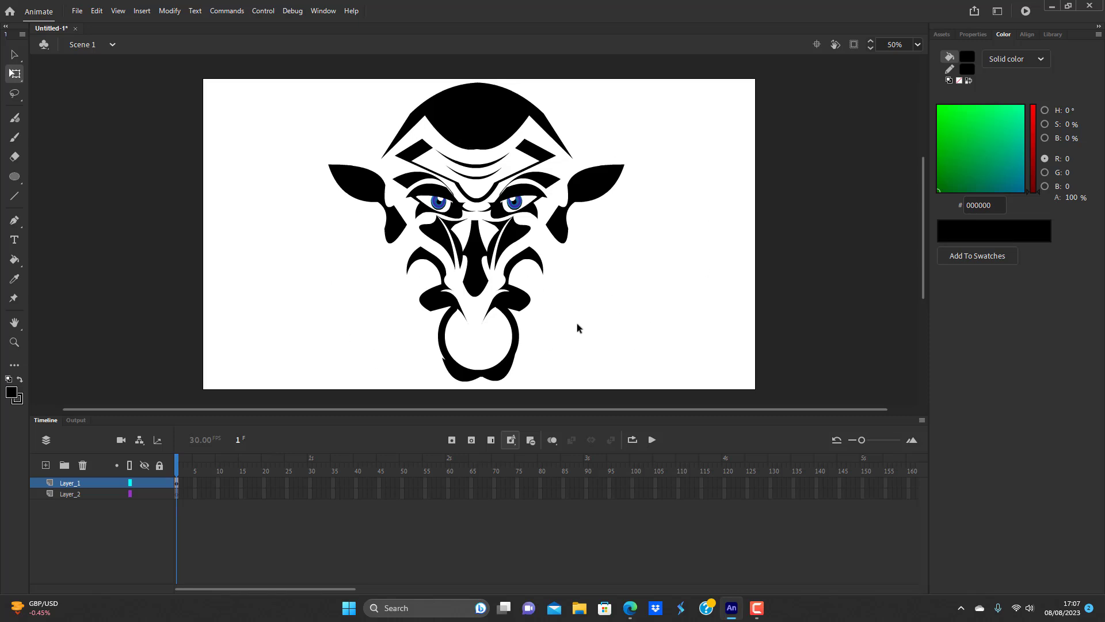
- Save the document as an Animate Document named head_outline tutorial
{"action": "left_click", "coordinate": [76, 11]}
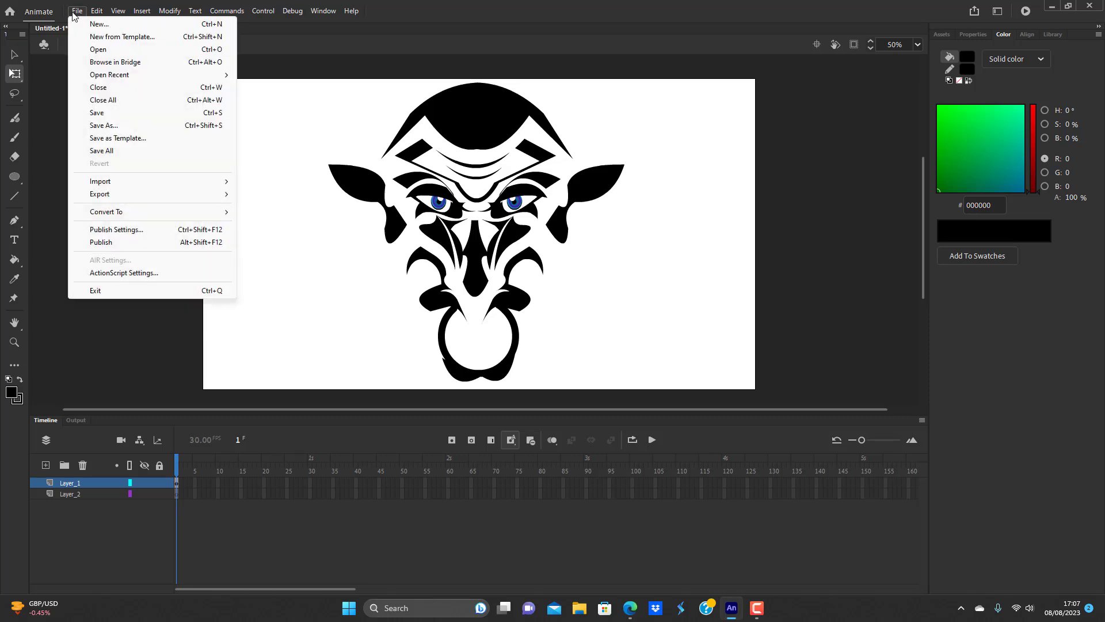
{"action": "left_click", "coordinate": [99, 125]}
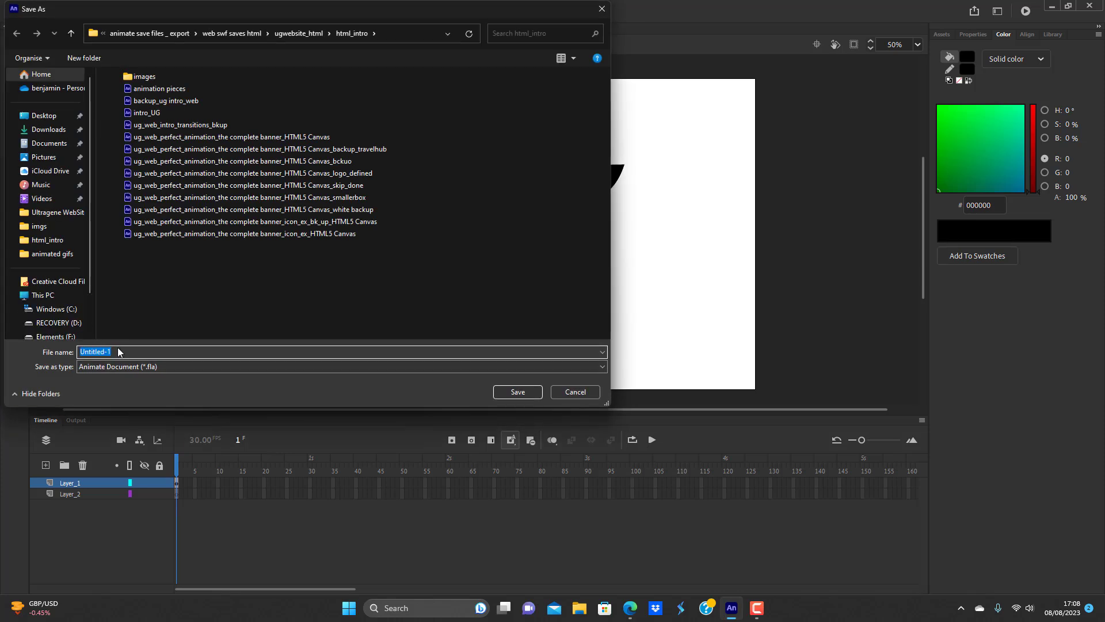
{"action": "type", "text": "head_ouline"}
{"action": "key", "text": "BackSpace"}
{"action": "key", "text": "BackSpace"}
{"action": "key", "text": "BackSpace"}
{"action": "key", "text": "BackSpace"}
{"action": "type", "text": "tline_tutorial"}
{"action": "left_click", "coordinate": [509, 392]}
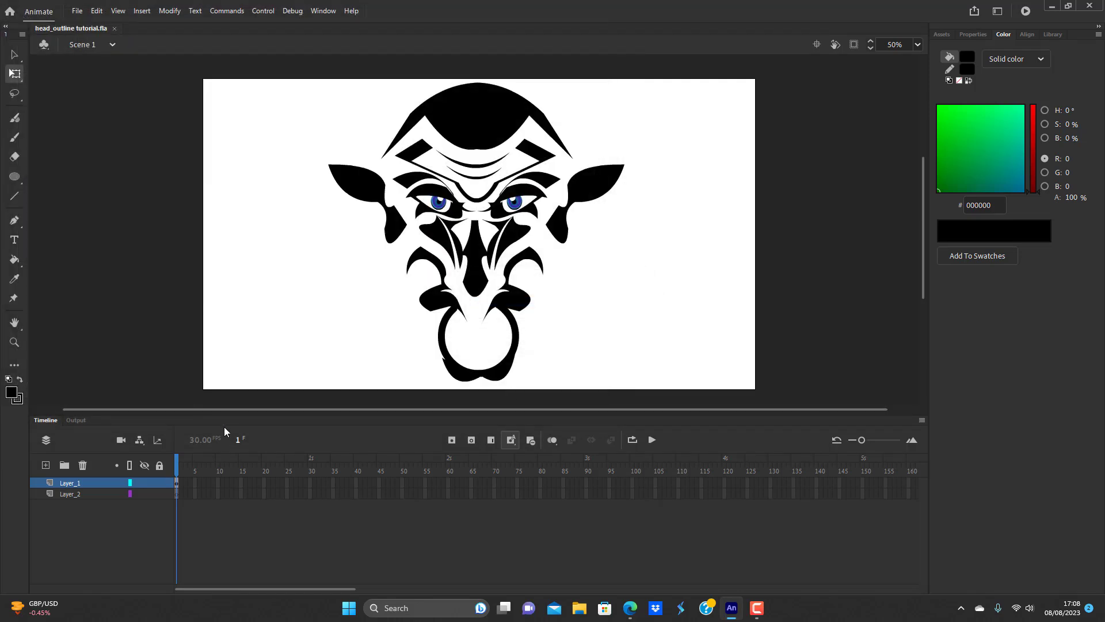